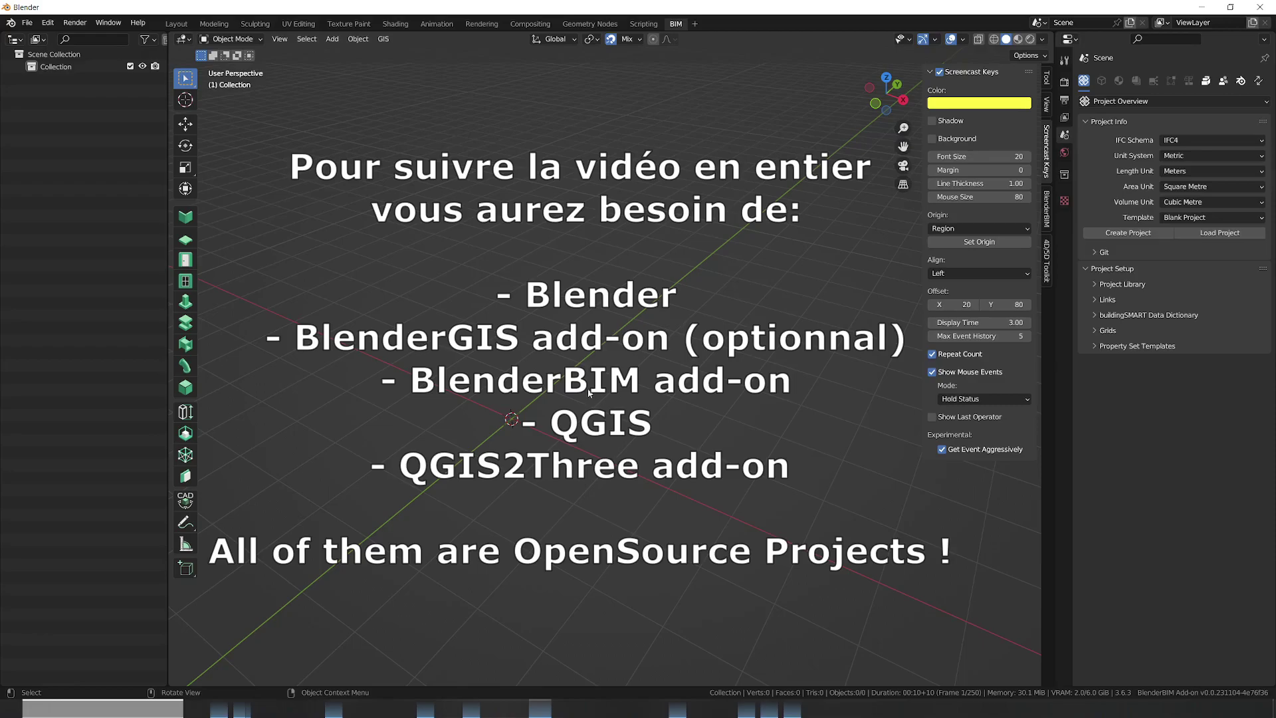
Start a BlenderGIS basemap using Google as the source, the Satellite layer and the Web Mercator tile matrix
{"action": "left_click_drag", "start_coordinate": [610, 364], "coordinate": [492, 447]}
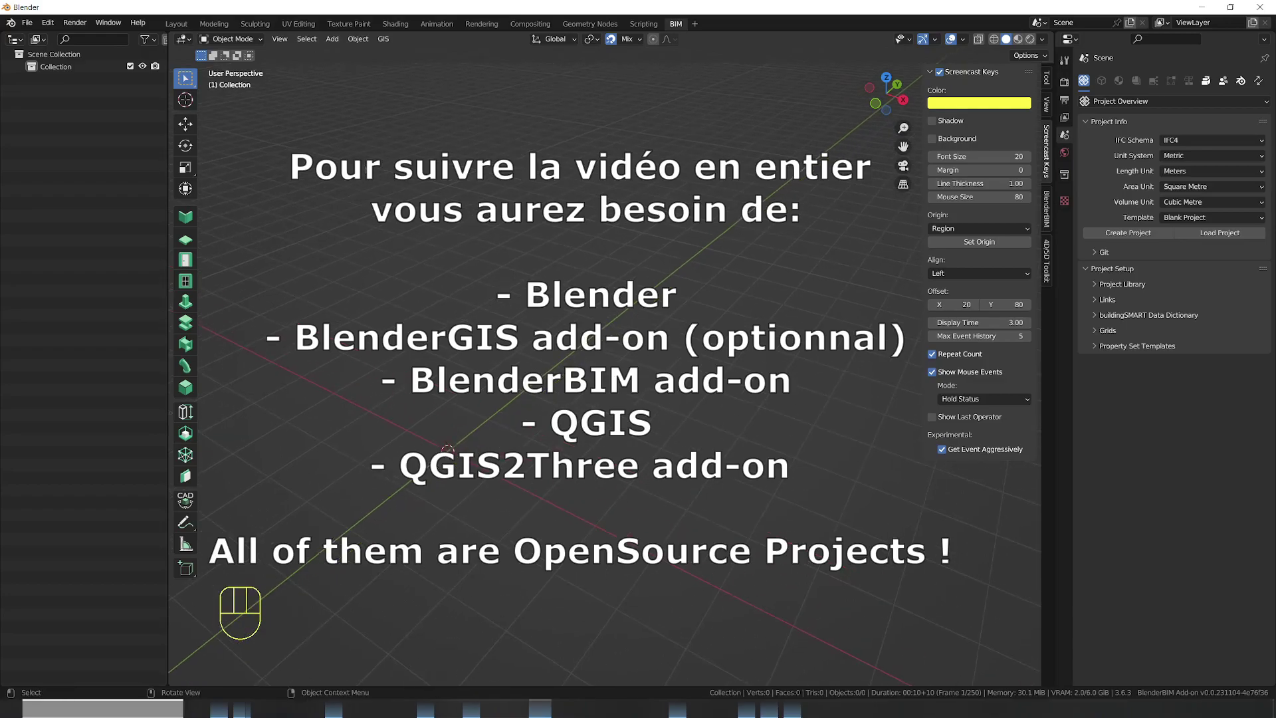
{"action": "left_click", "coordinate": [384, 40]}
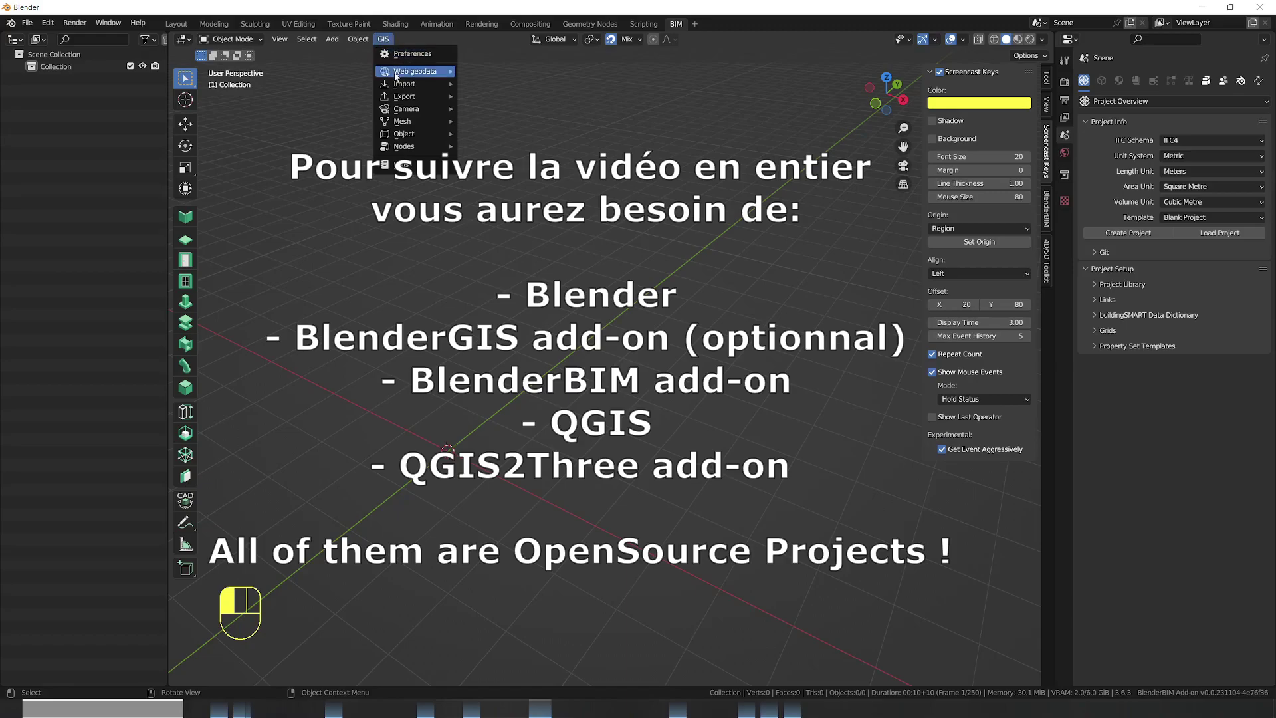
{"action": "mouse_move", "coordinate": [395, 74]}
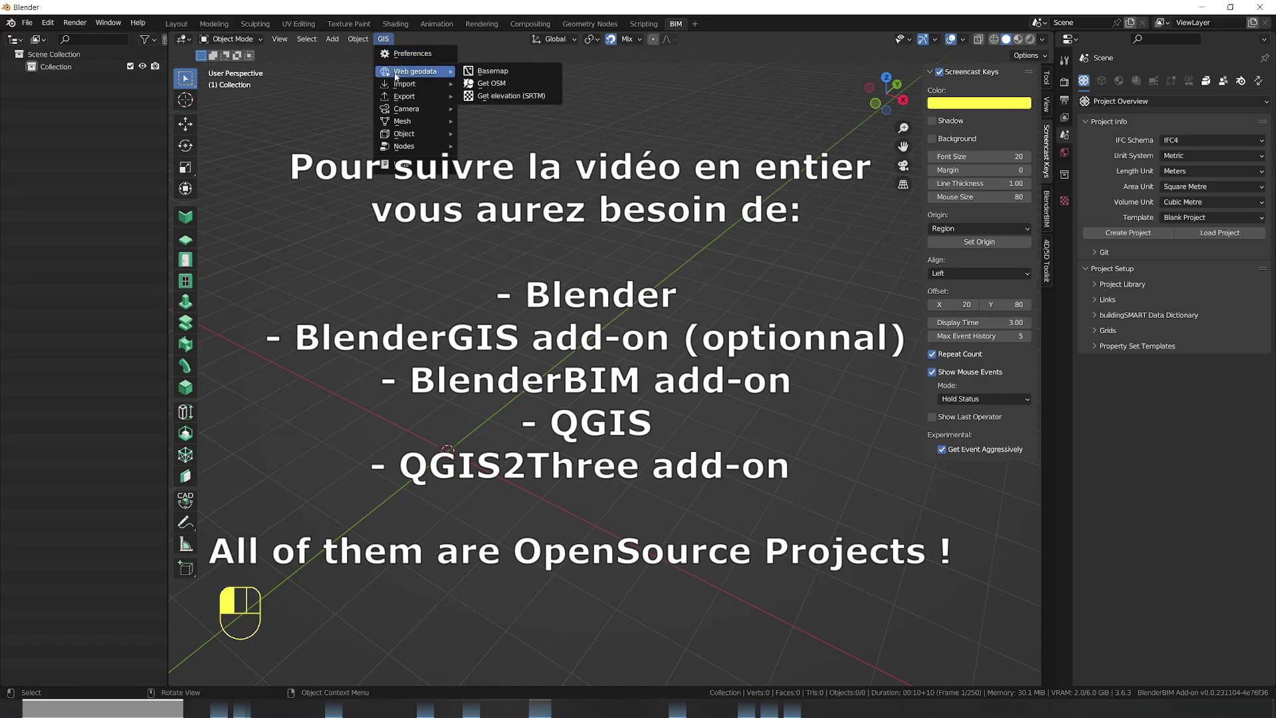
{"action": "left_click", "coordinate": [502, 76]}
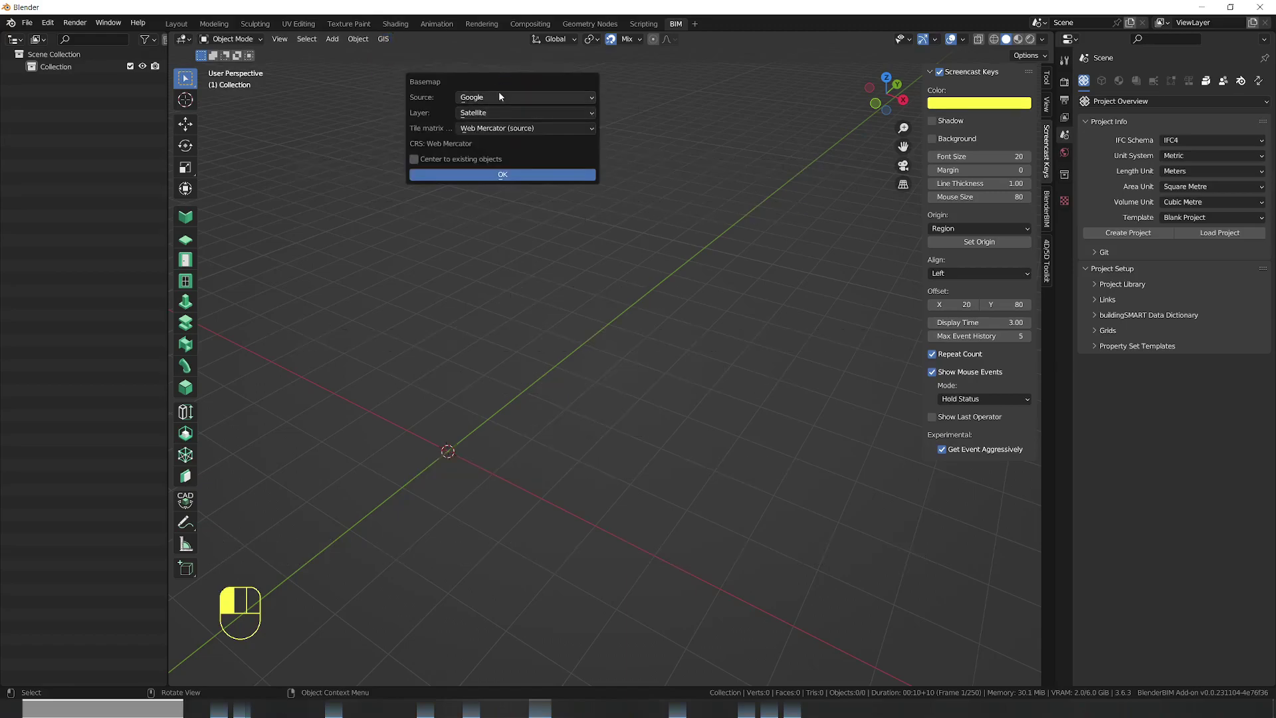
{"action": "left_click", "coordinate": [516, 176]}
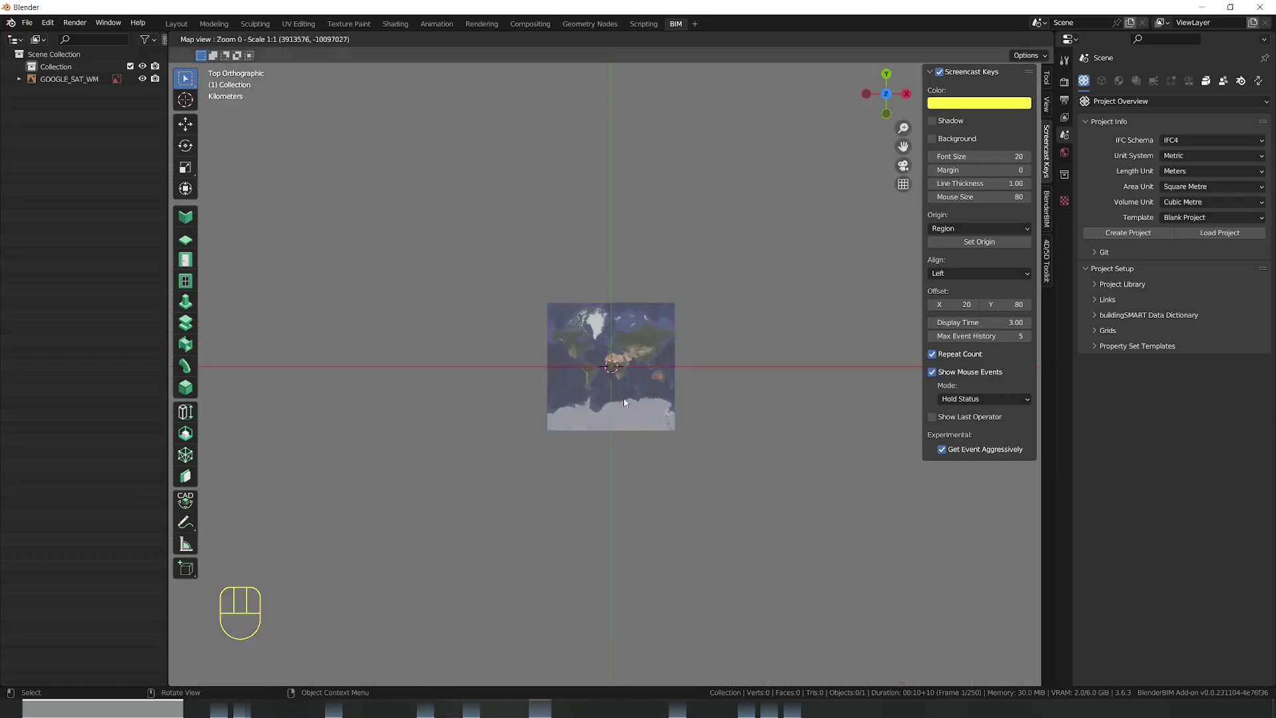
Send the basemap to the city of Tours at zoom level 14
{"action": "key", "text": "g"}
{"action": "left_click", "coordinate": [621, 419]}
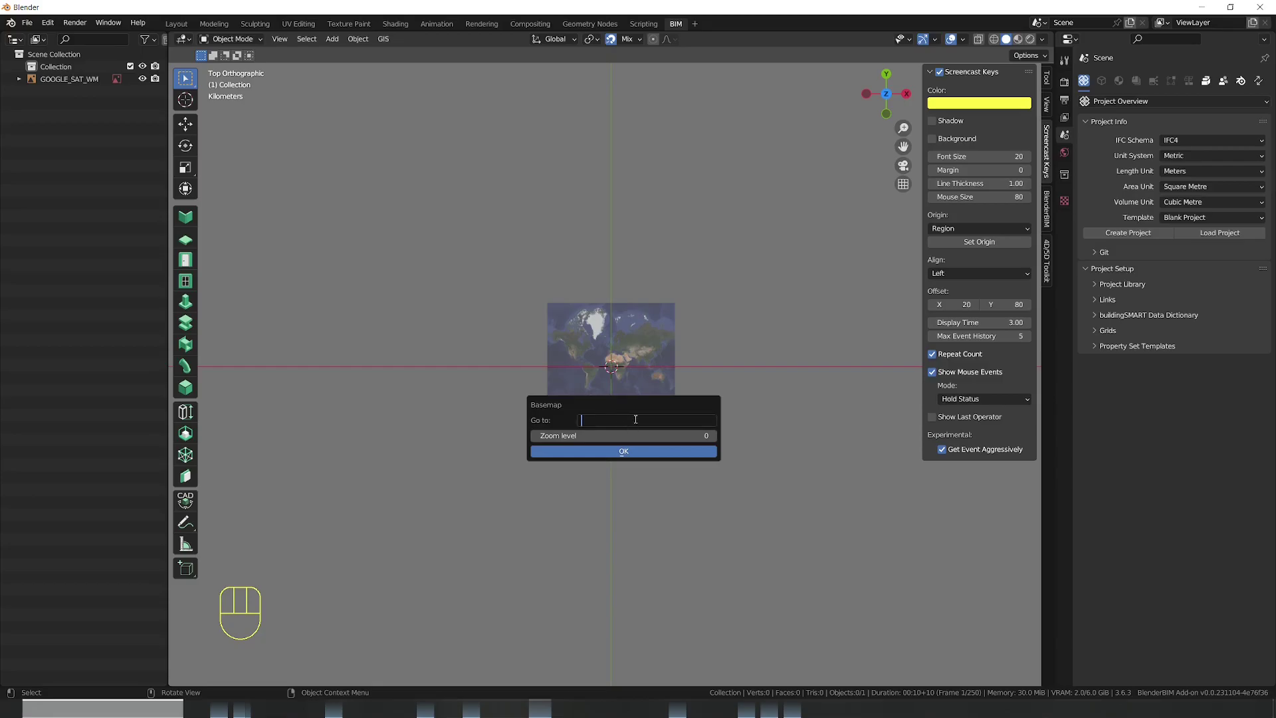
{"action": "type", "text": "Tours"}
{"action": "key", "text": "Return"}
{"action": "left_click_drag", "start_coordinate": [587, 437], "coordinate": [691, 437]}
{"action": "left_click", "coordinate": [626, 452]}
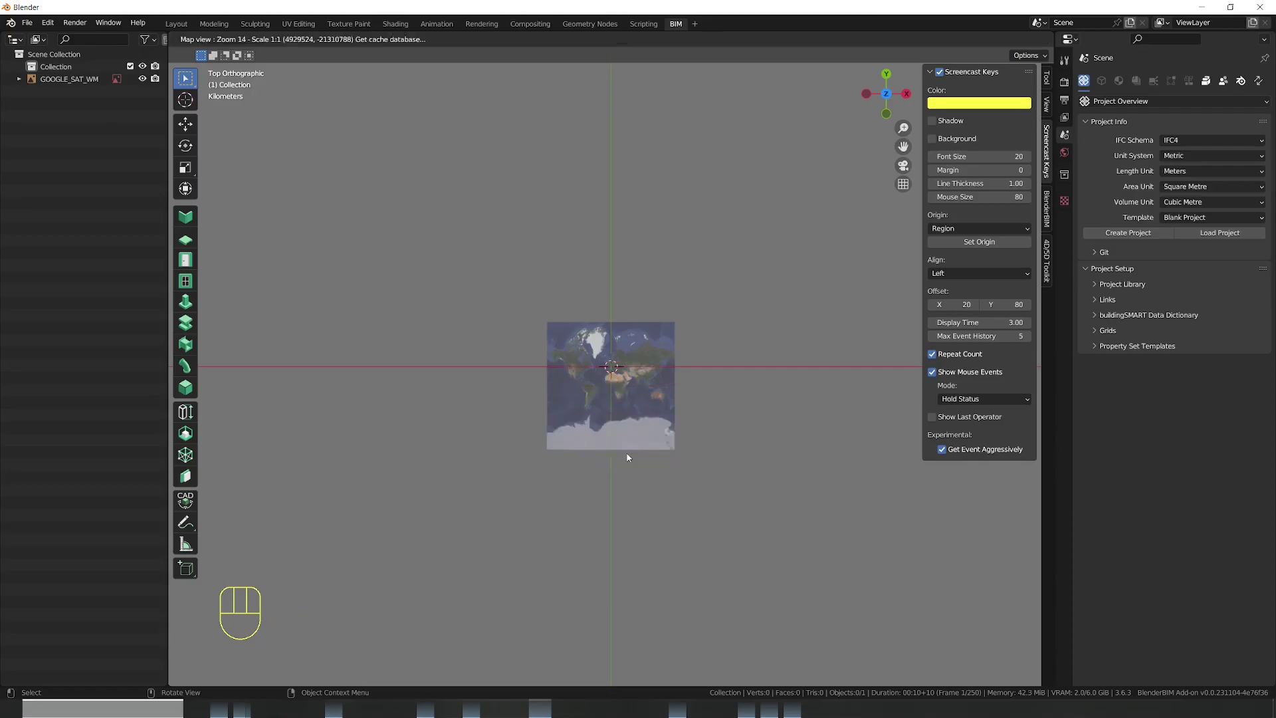
Frame the riverfront district and its bridge at map zoom 18 and export the map view as a textured plane
{"action": "scroll", "coordinate": [665, 452], "scroll_direction": "up", "scroll_amount": 3}
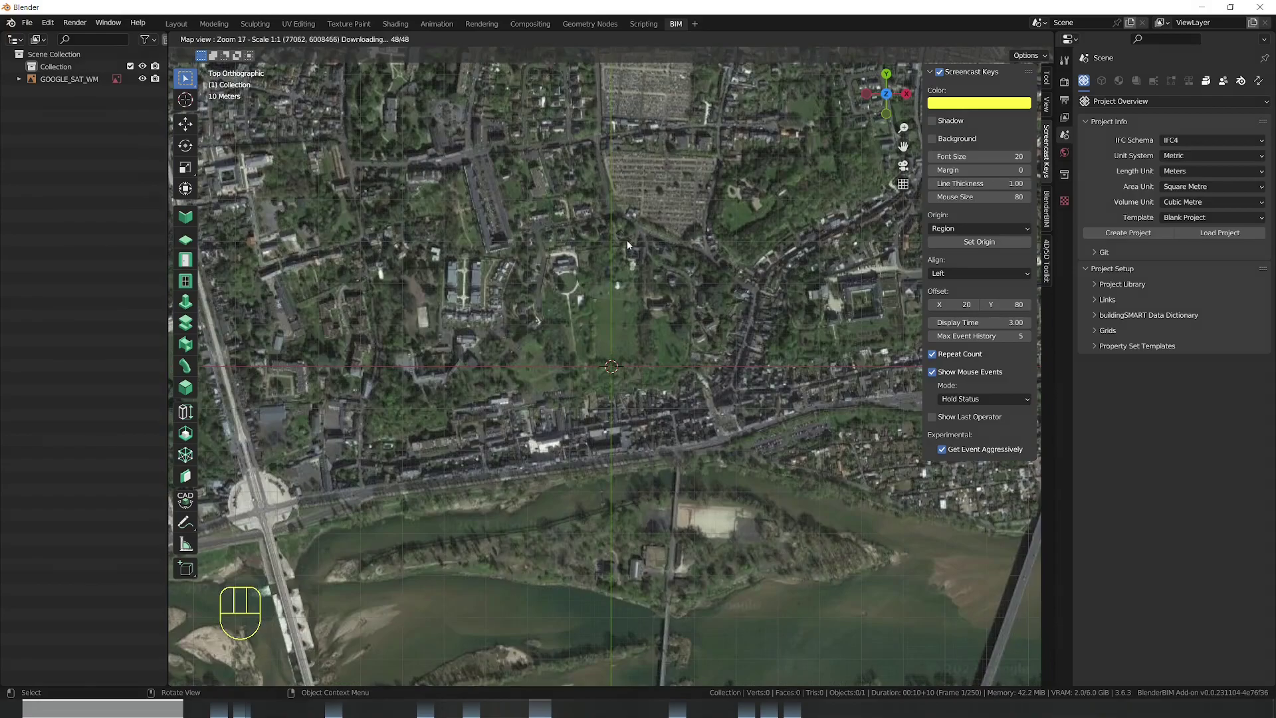
{"action": "scroll", "coordinate": [665, 470], "scroll_direction": "up", "scroll_amount": 3}
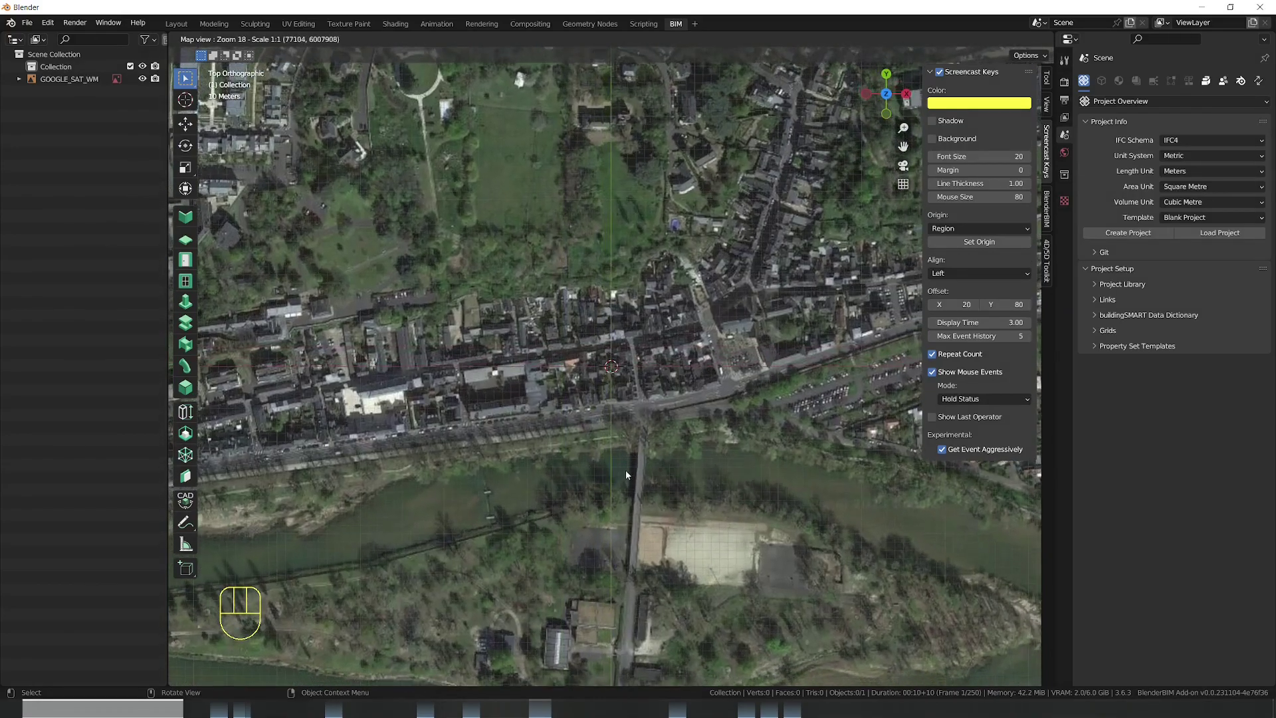
{"action": "scroll", "coordinate": [608, 443], "scroll_direction": "up", "scroll_amount": 1}
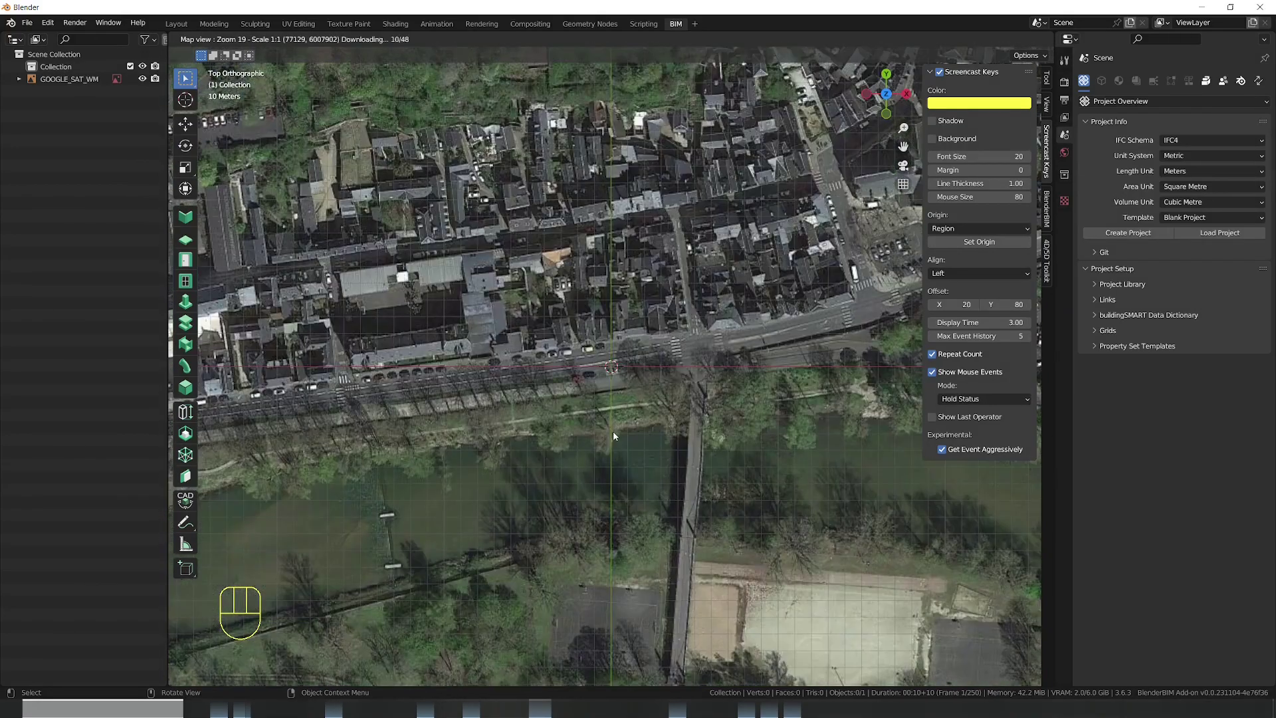
{"action": "left_click_drag", "start_coordinate": [613, 436], "coordinate": [642, 520]}
{"action": "scroll", "coordinate": [647, 463], "scroll_direction": "down", "scroll_amount": 1}
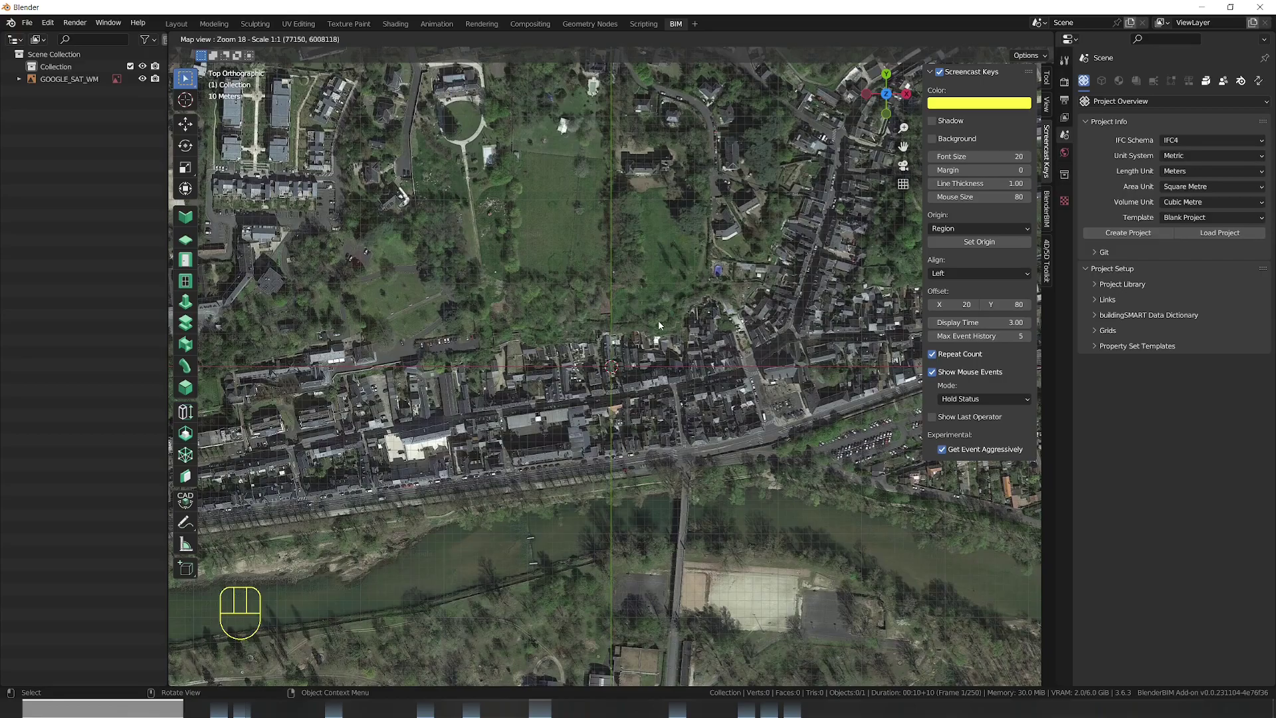
{"action": "key", "text": "e"}
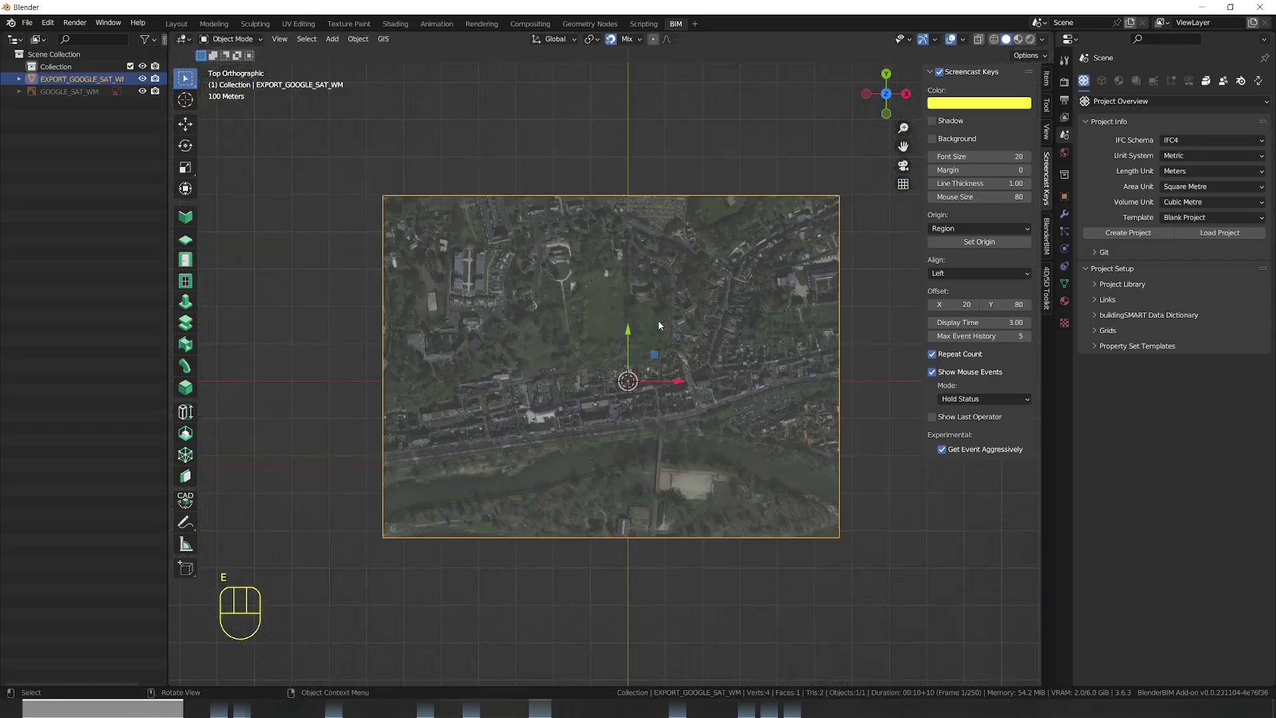
Add terrain elevation to the exported satellite plane from the OpenTopography SRTM 30m server
{"action": "left_click_drag", "start_coordinate": [428, 647], "coordinate": [528, 457]}
{"action": "scroll", "coordinate": [527, 458], "scroll_direction": "up", "scroll_amount": 1}
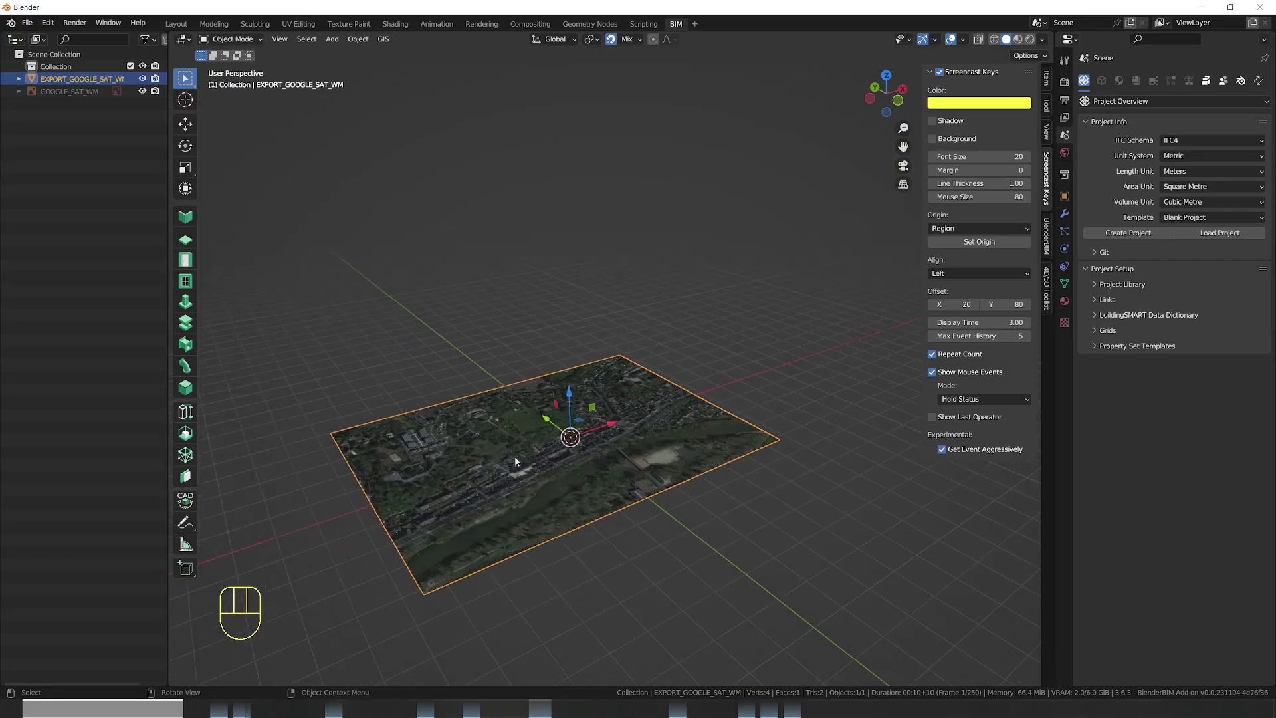
{"action": "left_click", "coordinate": [383, 38]}
{"action": "mouse_move", "coordinate": [397, 72]}
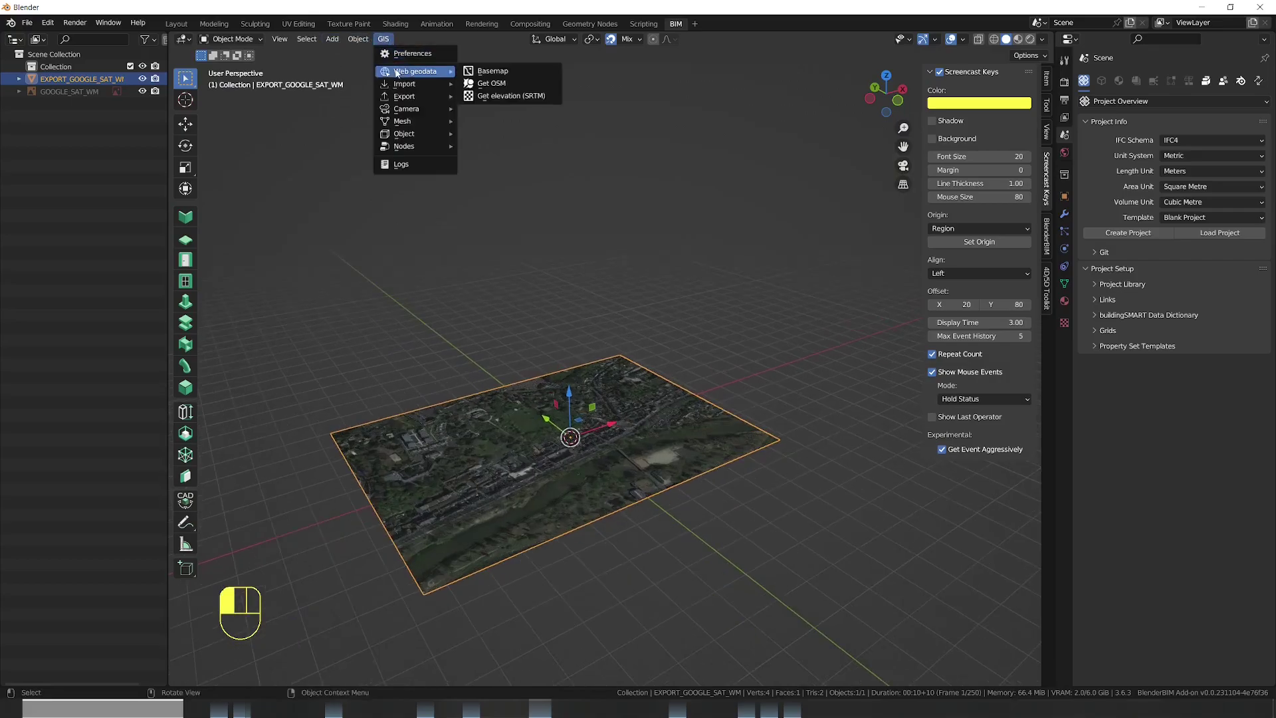
{"action": "left_click", "coordinate": [520, 97]}
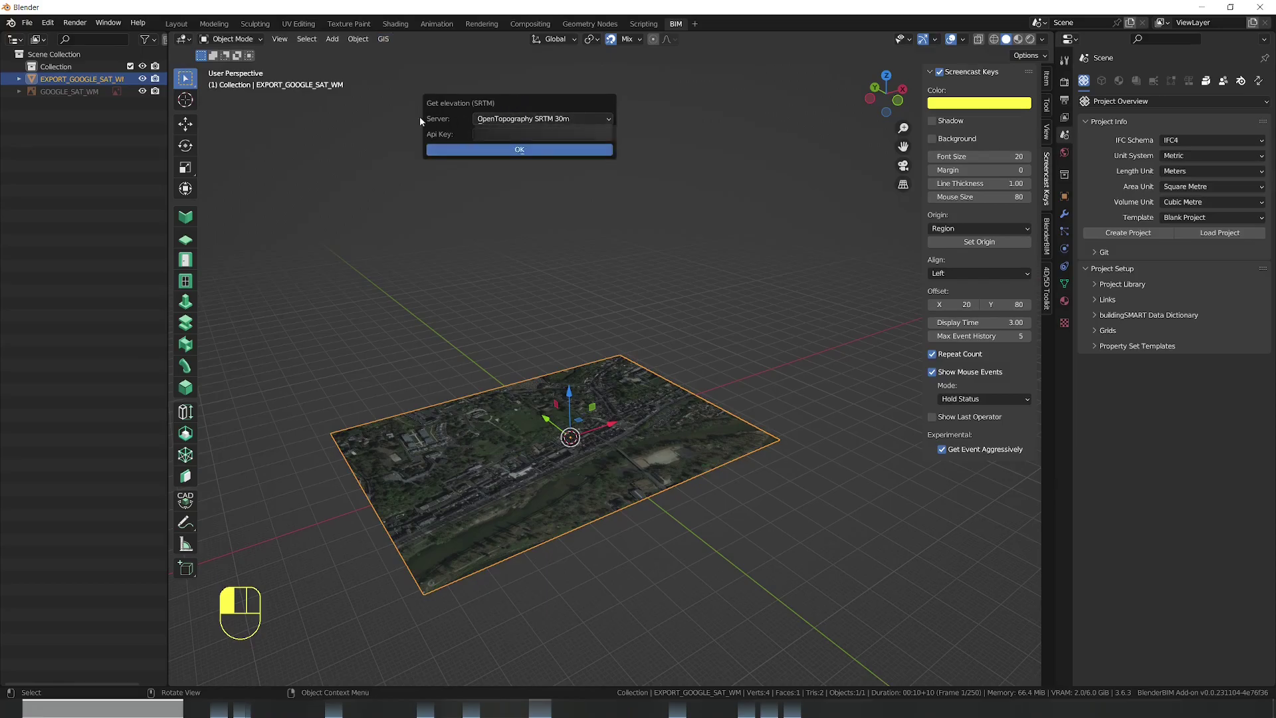
{"action": "left_click", "coordinate": [469, 150]}
Import OSM building ways with elevation from EXPORT_GOOGLE_SAT_WM and buildings extrusion at a default height of 20
{"action": "scroll", "coordinate": [588, 526], "scroll_direction": "up", "scroll_amount": 2}
{"action": "scroll", "coordinate": [588, 526], "scroll_direction": "up", "scroll_amount": 5}
{"action": "left_click_drag", "start_coordinate": [556, 469], "coordinate": [600, 412]}
{"action": "left_click", "coordinate": [380, 40]}
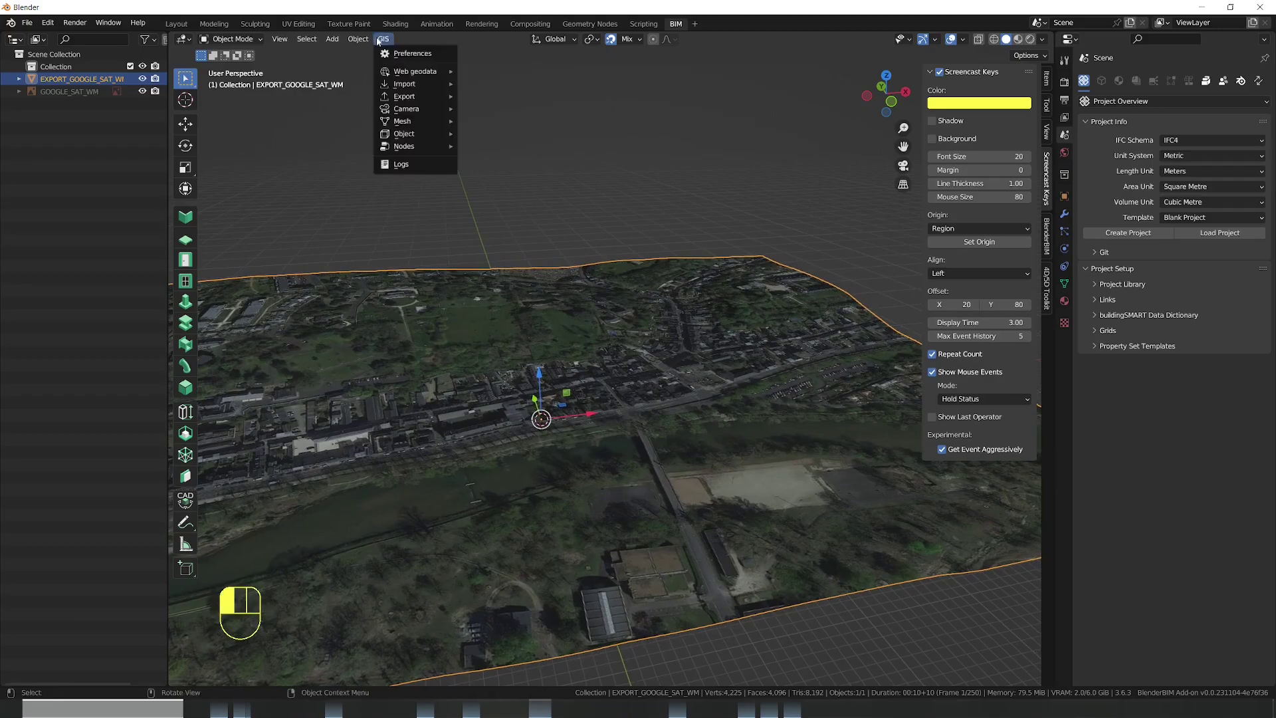
{"action": "mouse_move", "coordinate": [402, 72]}
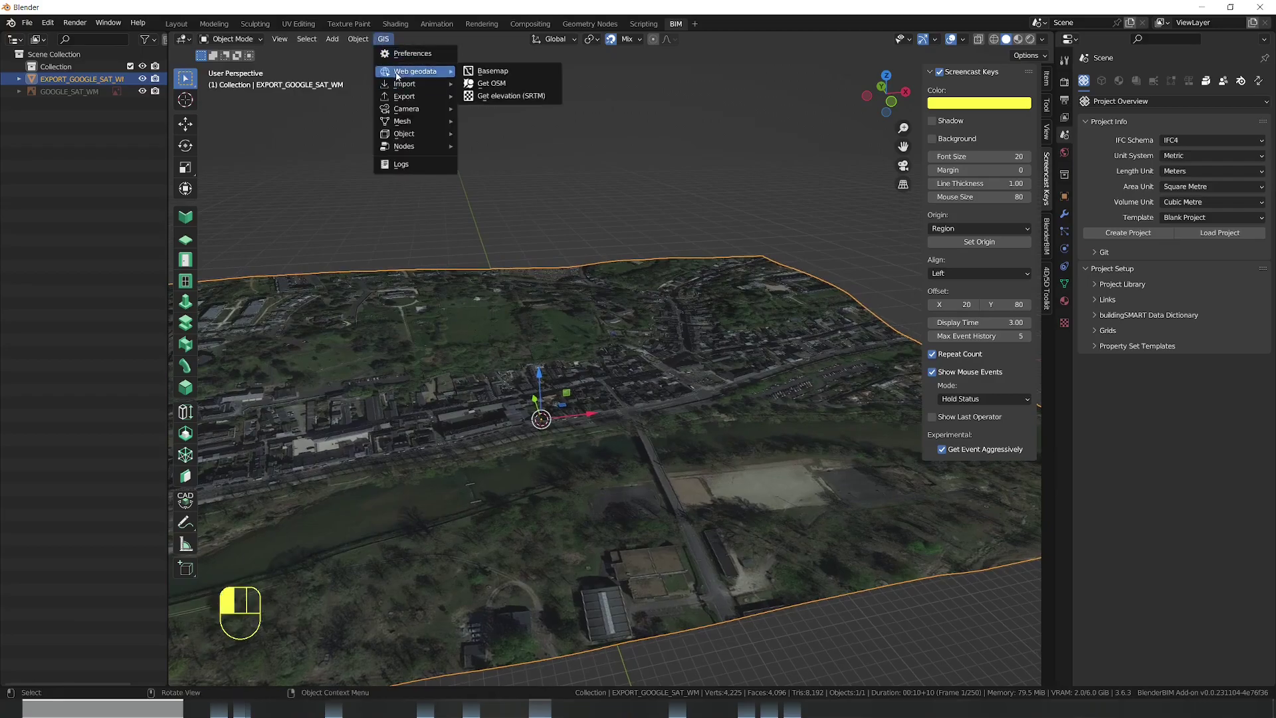
{"action": "left_click", "coordinate": [495, 86]}
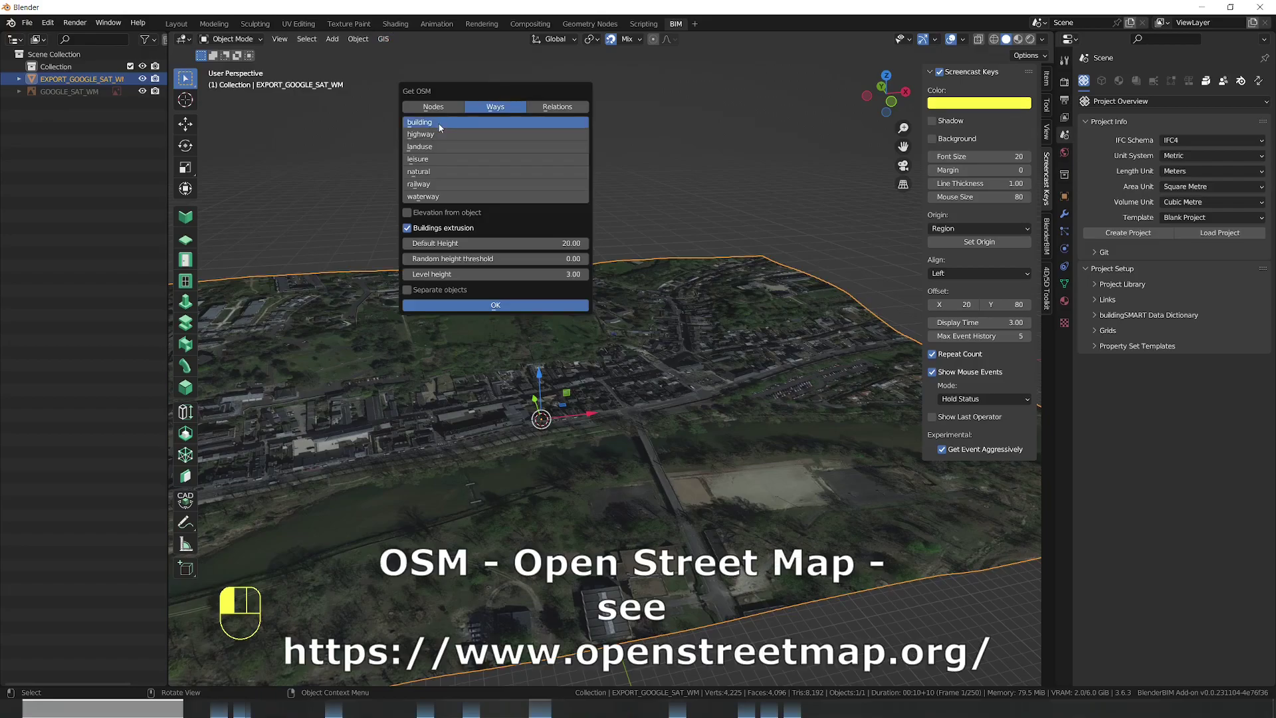
{"action": "left_click", "coordinate": [430, 214]}
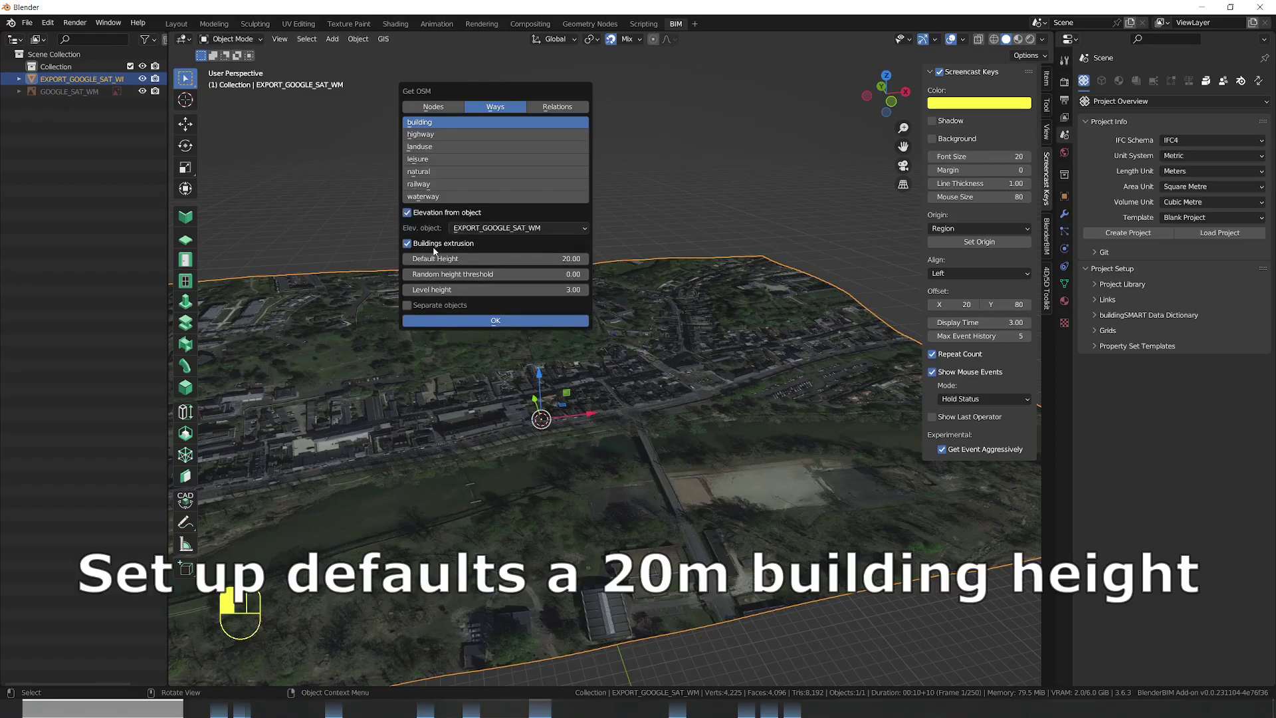
{"action": "left_click", "coordinate": [488, 321]}
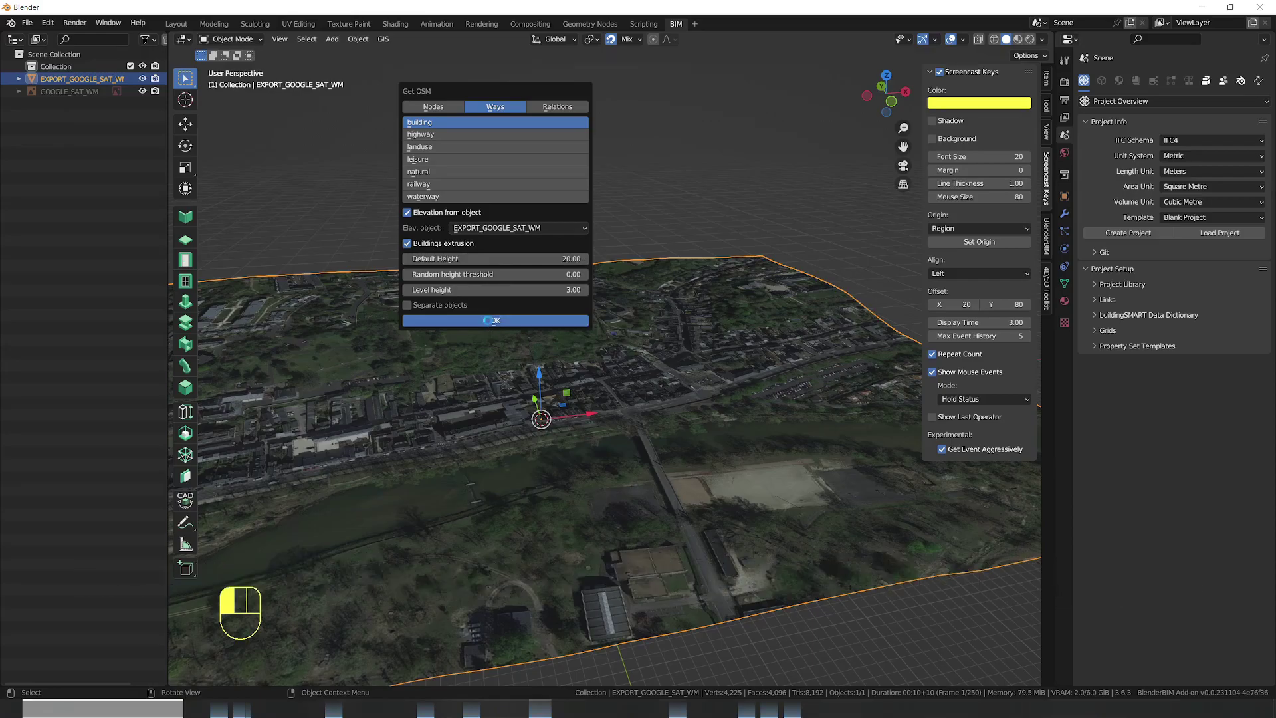
Examine the extruded OSM buildings on the terrain from several angles, along the riverfront, bridge and streets
{"action": "scroll", "coordinate": [550, 428], "scroll_direction": "up", "scroll_amount": 3}
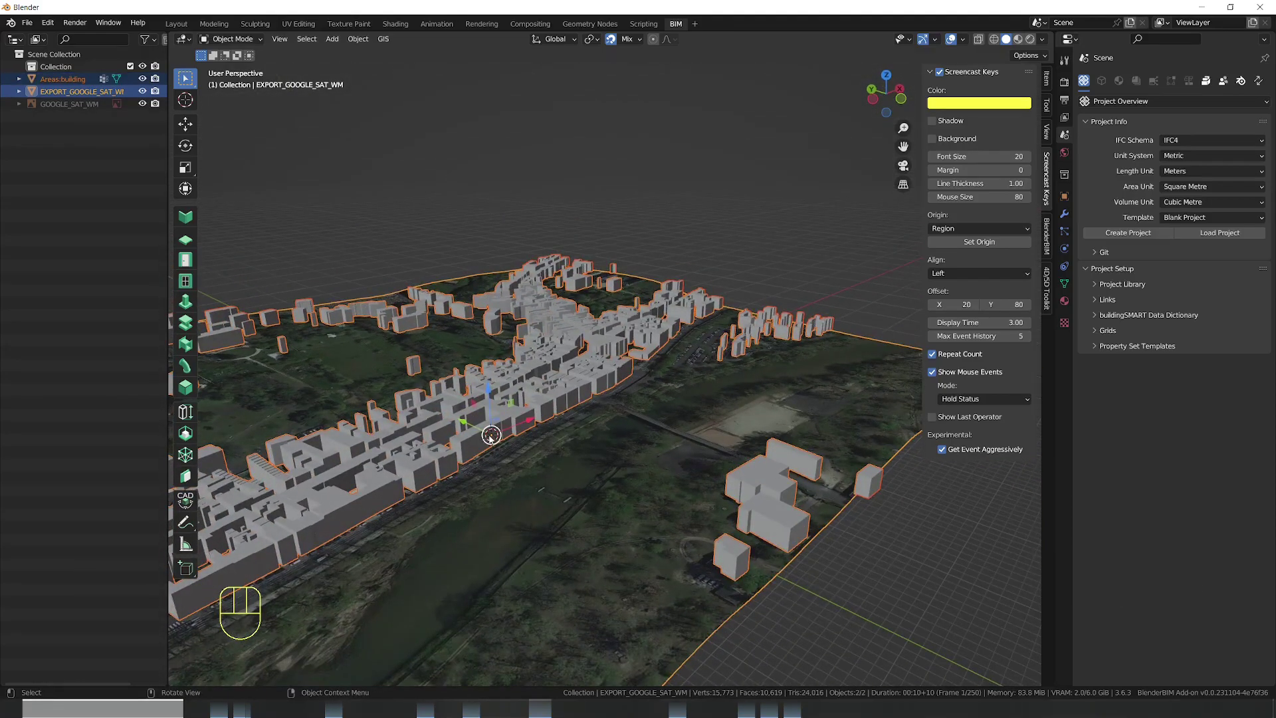
{"action": "scroll", "coordinate": [542, 445], "scroll_direction": "up", "scroll_amount": 3}
{"action": "scroll", "coordinate": [536, 460], "scroll_direction": "down", "scroll_amount": 3}
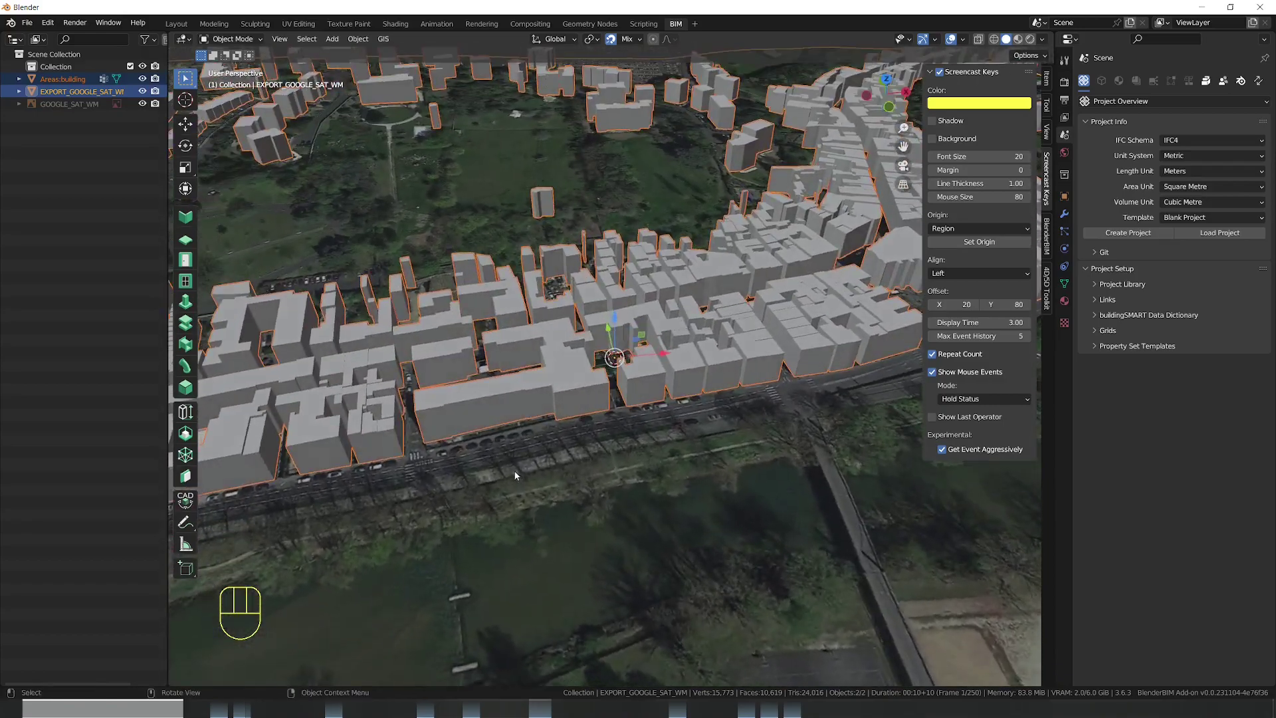
{"action": "scroll", "coordinate": [577, 468], "scroll_direction": "down", "scroll_amount": 3}
{"action": "left_click_drag", "start_coordinate": [592, 484], "coordinate": [547, 476]}
{"action": "left_click", "coordinate": [545, 481]}
{"action": "scroll", "coordinate": [547, 487], "scroll_direction": "down", "scroll_amount": 2}
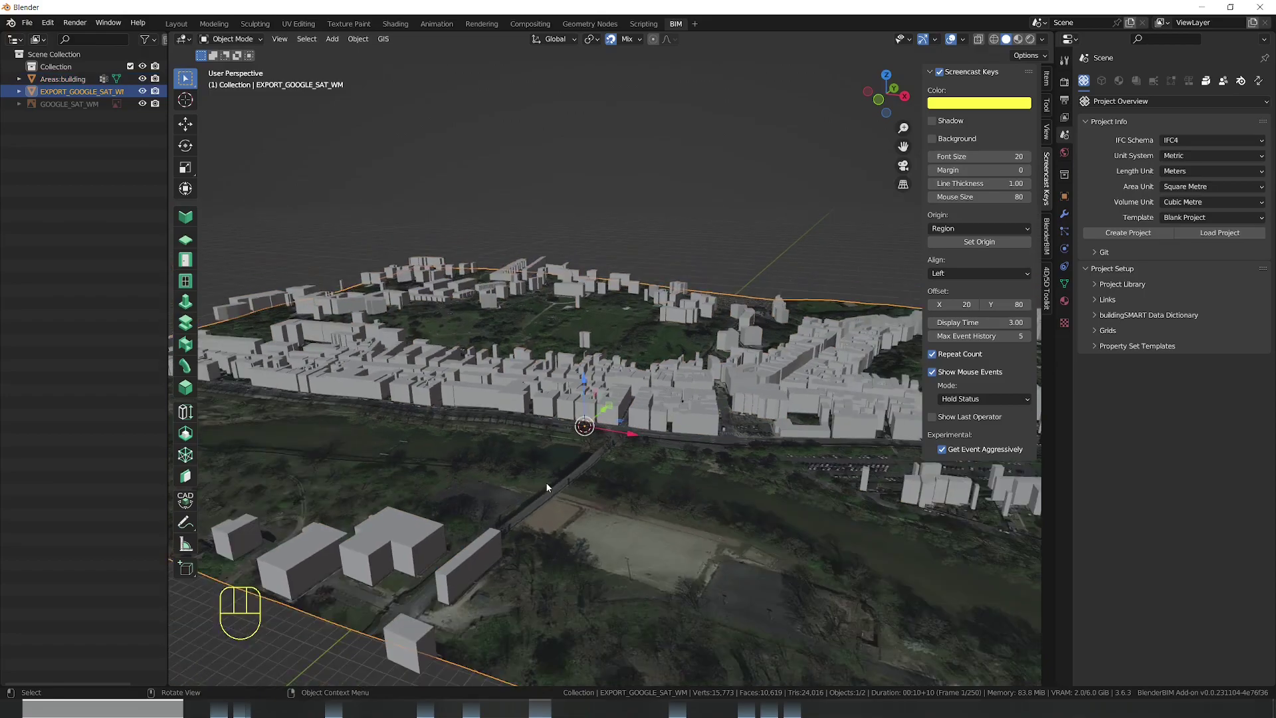
{"action": "left_click_drag", "start_coordinate": [546, 487], "coordinate": [660, 486]}
{"action": "left_click_drag", "start_coordinate": [602, 457], "coordinate": [591, 518]}
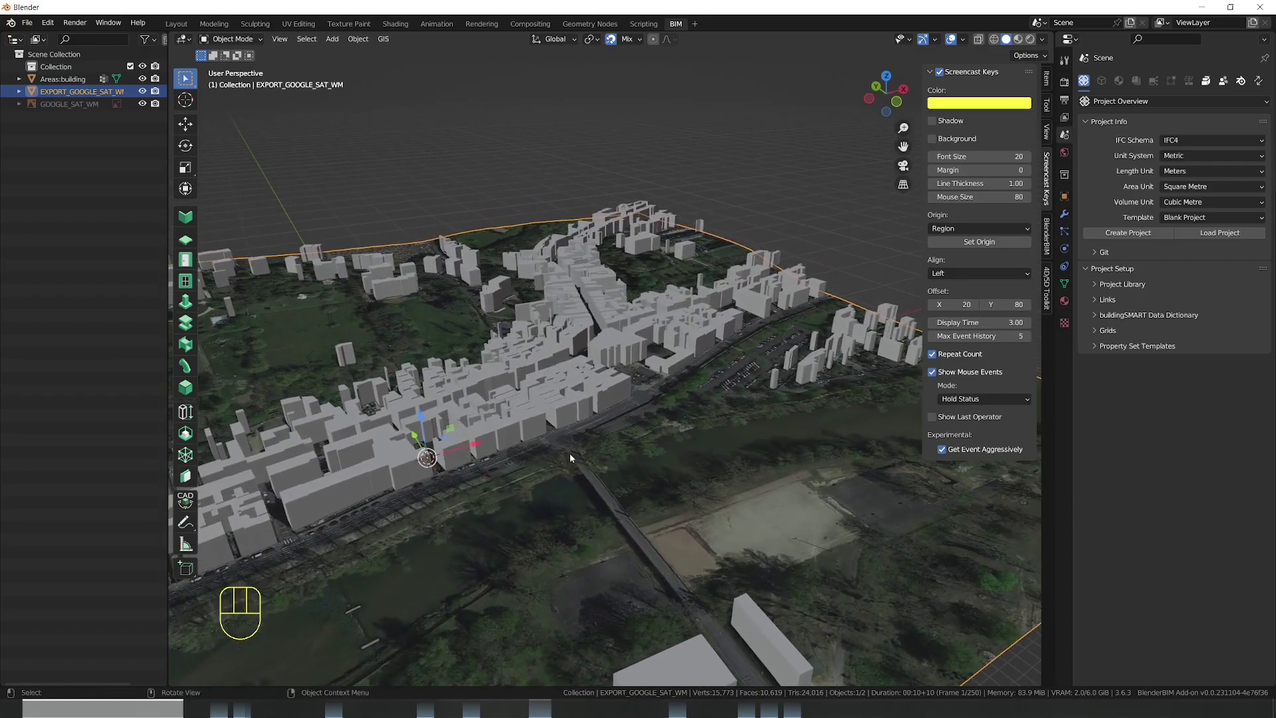
{"action": "left_click", "coordinate": [548, 405]}
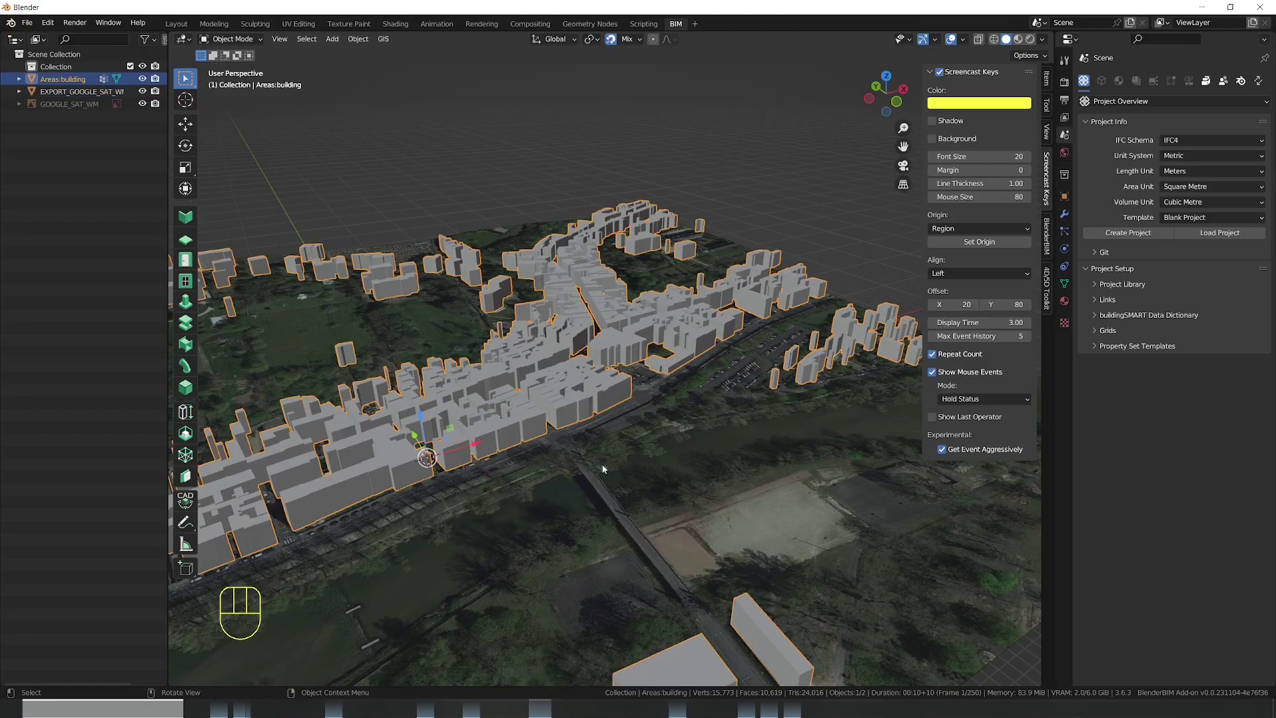
{"action": "scroll", "coordinate": [599, 462], "scroll_direction": "down", "scroll_amount": 2}
{"action": "left_click_drag", "start_coordinate": [631, 469], "coordinate": [855, 447]}
{"action": "scroll", "coordinate": [704, 465], "scroll_direction": "up", "scroll_amount": 3}
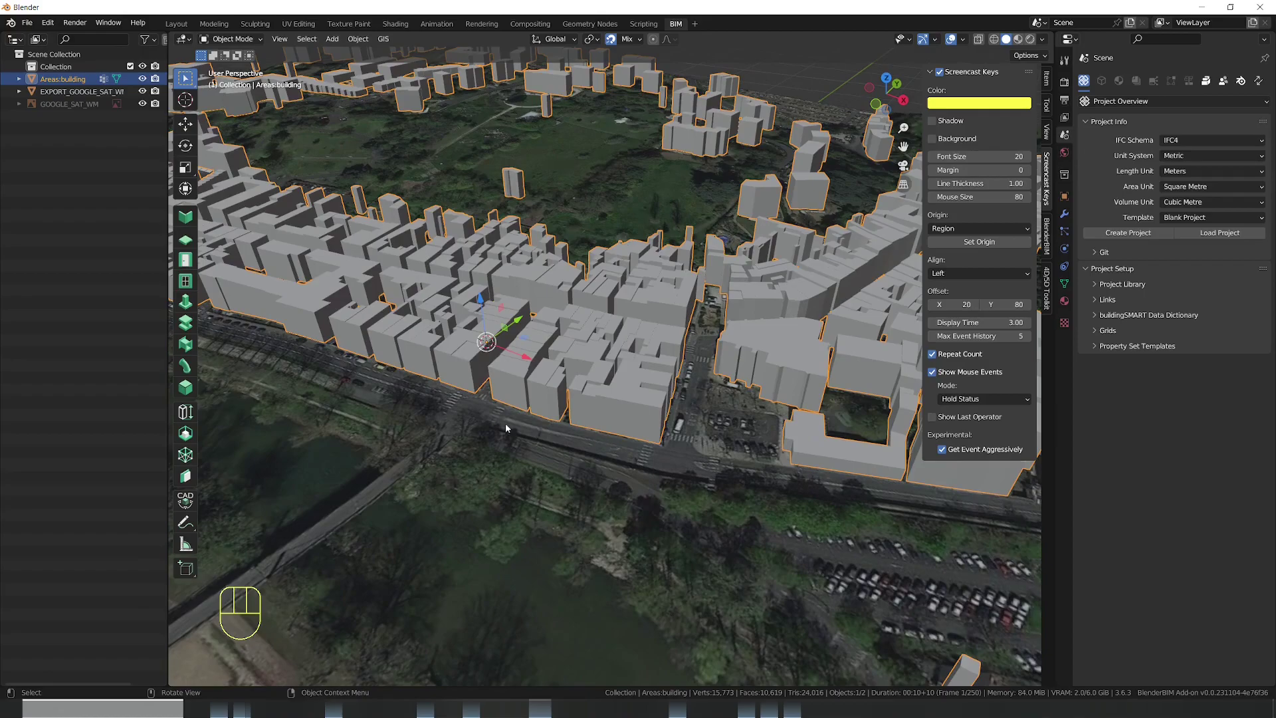
{"action": "left_click_drag", "start_coordinate": [497, 427], "coordinate": [678, 268]}
{"action": "left_click", "coordinate": [672, 306]}
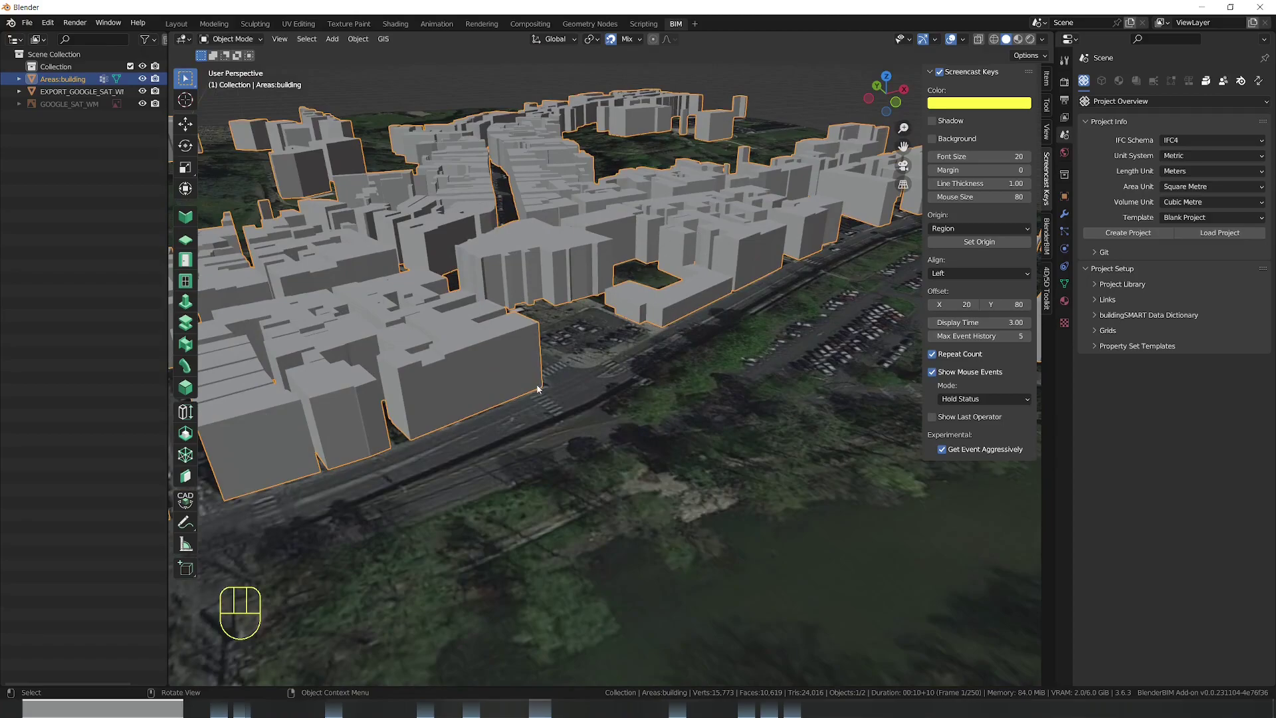
{"action": "scroll", "coordinate": [535, 388], "scroll_direction": "down", "scroll_amount": 5}
{"action": "scroll", "coordinate": [626, 436], "scroll_direction": "up", "scroll_amount": 1}
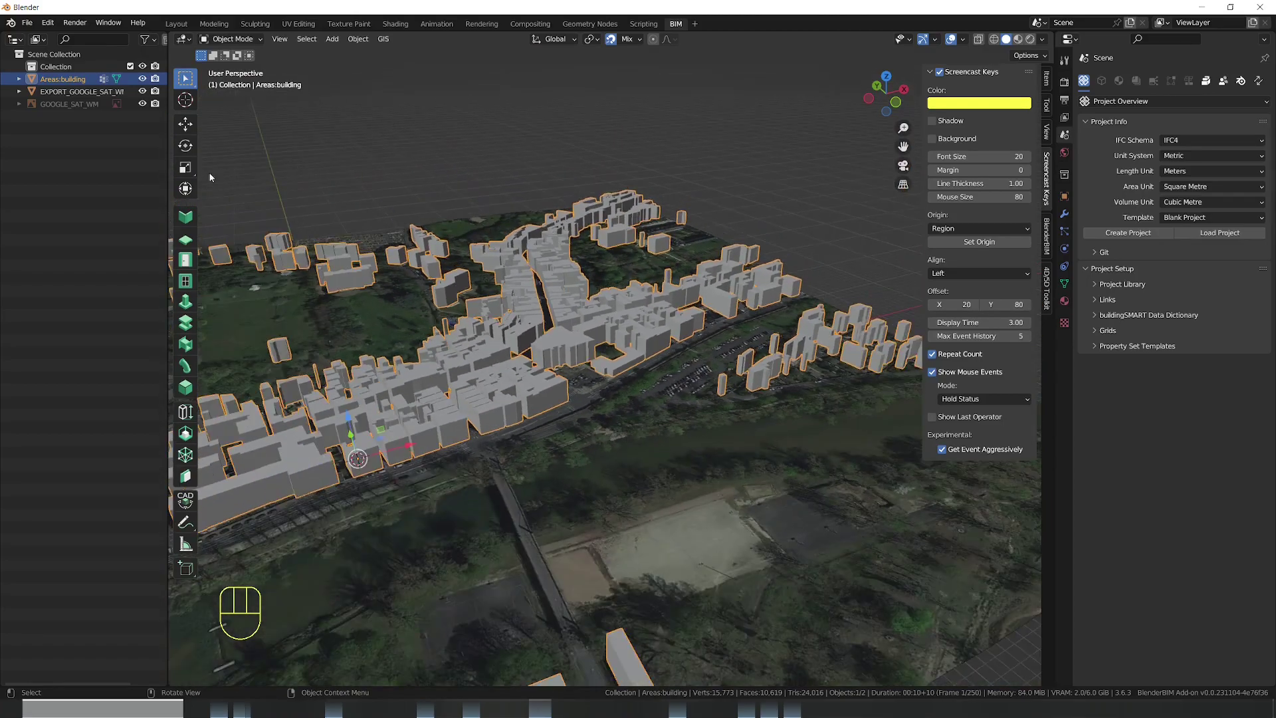
Move the Areas:building and EXPORT_GOOGLE_SAT_WM objects into Collection
{"action": "left_click", "coordinate": [48, 90], "text": "shift"}
{"action": "left_click_drag", "start_coordinate": [46, 84], "coordinate": [46, 66]}
{"action": "left_click", "coordinate": [46, 67]}
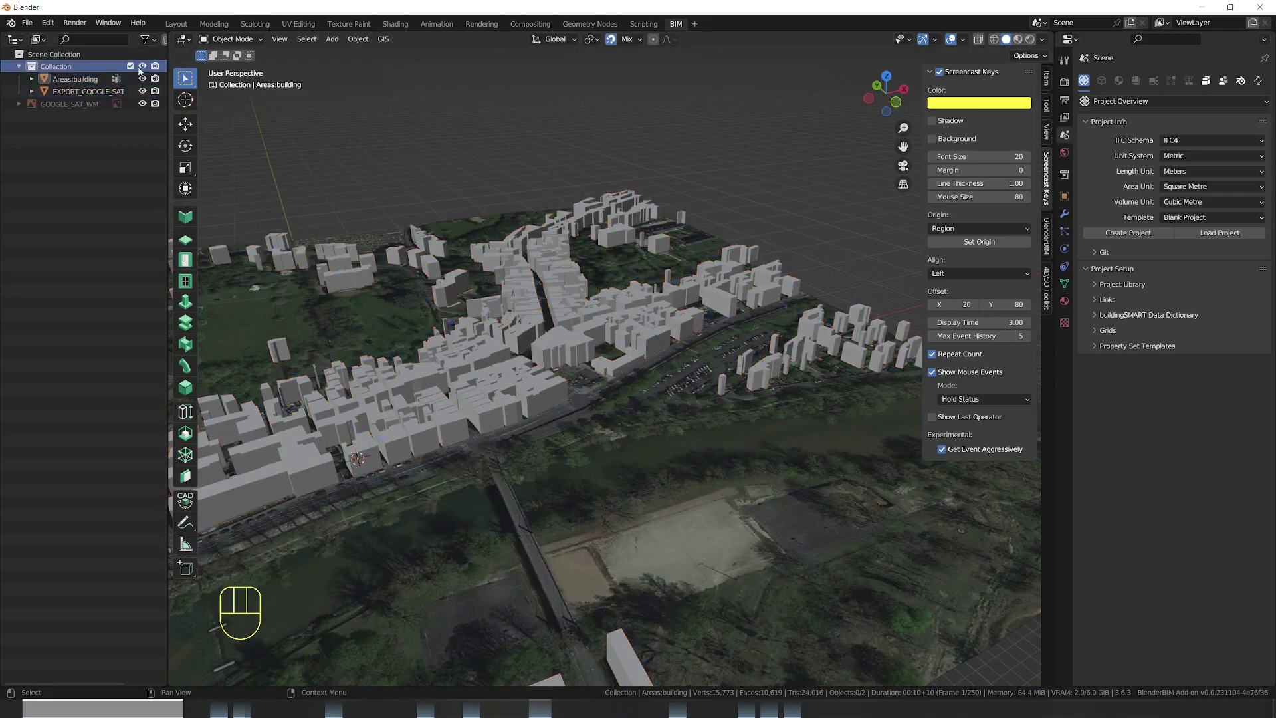
Exclude Collection from the view layer and delete the leftover GOOGLE_SAT_WM basemap object
{"action": "left_click", "coordinate": [131, 66]}
{"action": "left_click", "coordinate": [69, 79]}
{"action": "key", "text": "Delete"}
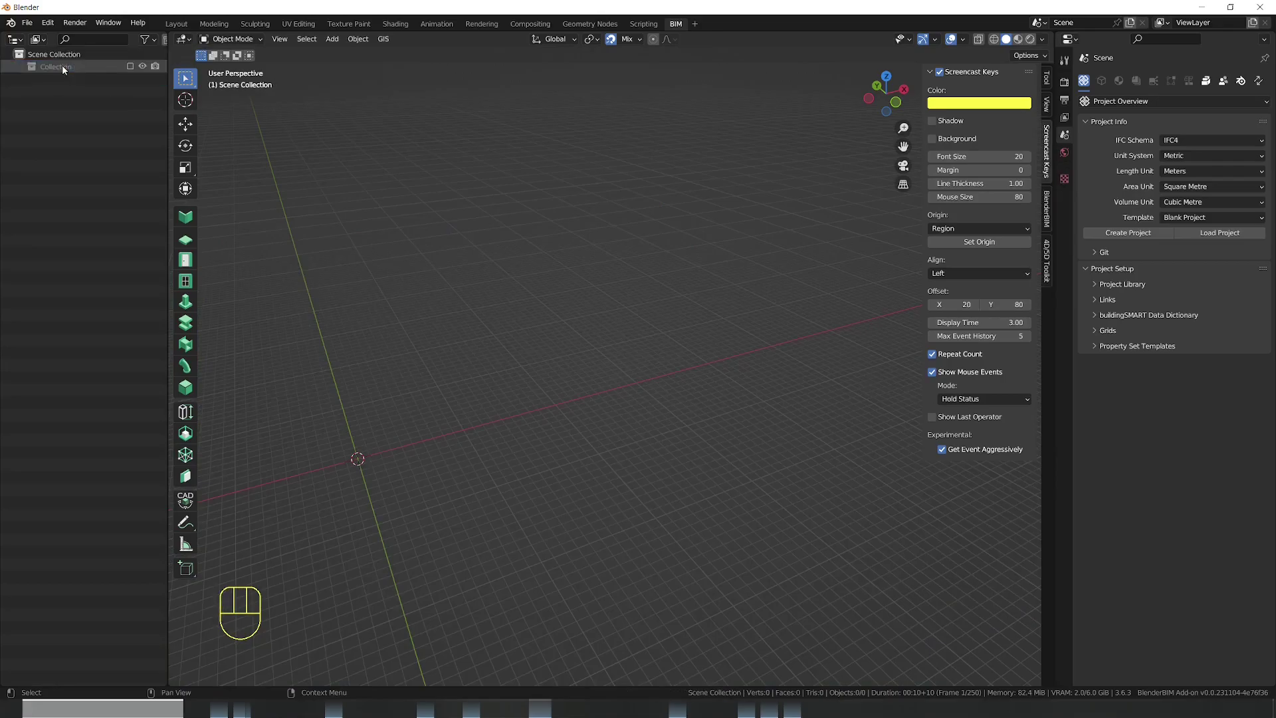
{"action": "left_click", "coordinate": [85, 67]}
{"action": "left_click", "coordinate": [130, 66]}
{"action": "left_click", "coordinate": [130, 66]}
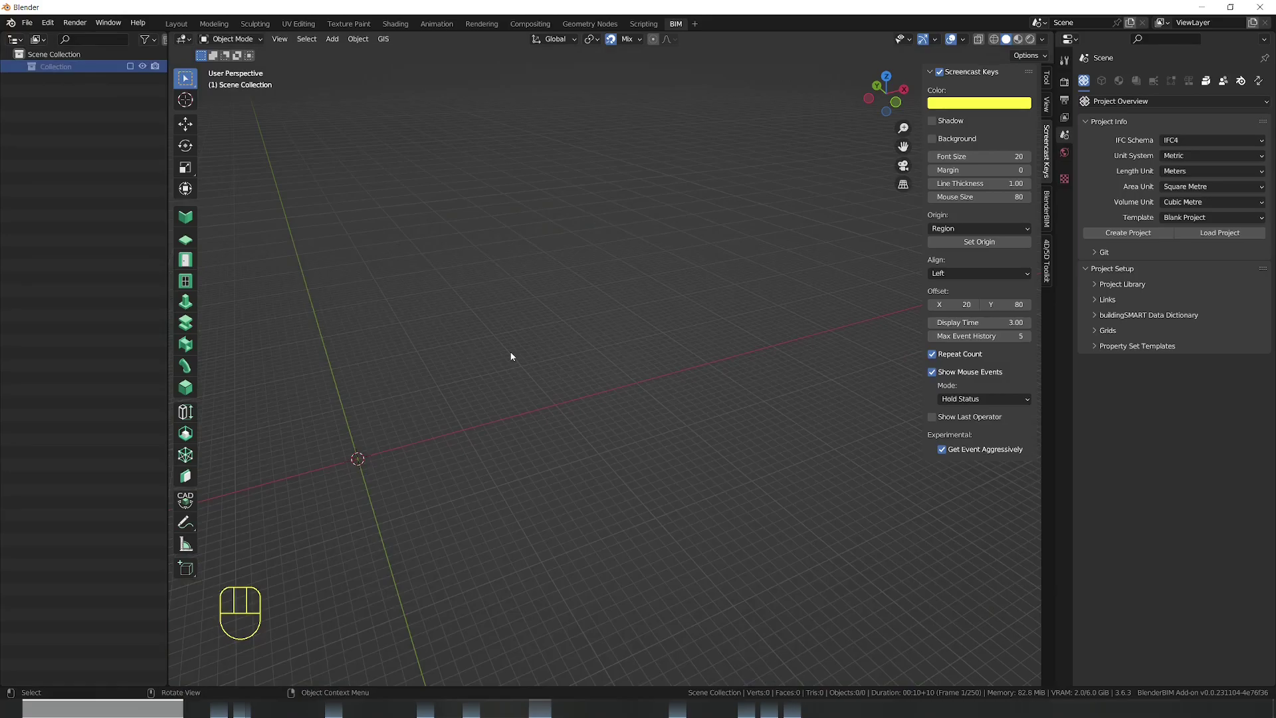
Switch to QGIS and check its version and active Python plugins in the About information
{"action": "key", "text": "alt+Tab"}
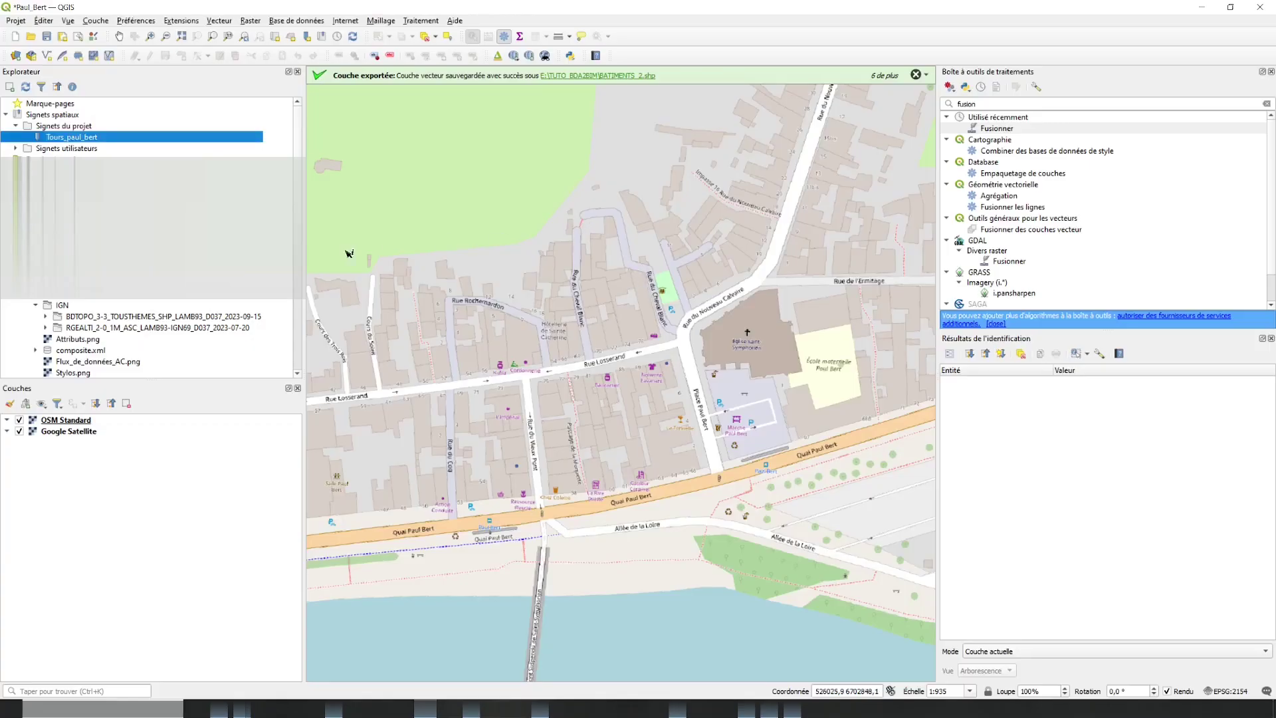
{"action": "left_click", "coordinate": [454, 21]}
{"action": "left_click", "coordinate": [514, 184]}
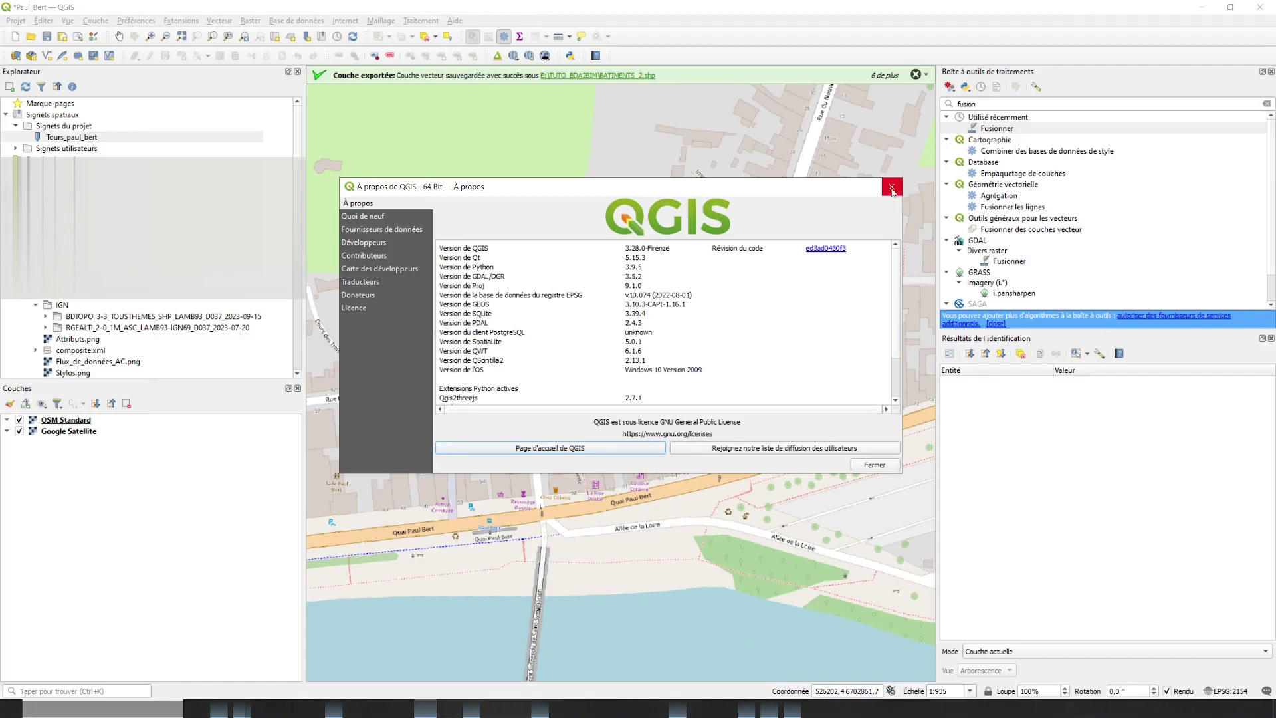
{"action": "left_click_drag", "start_coordinate": [863, 189], "coordinate": [841, 235]}
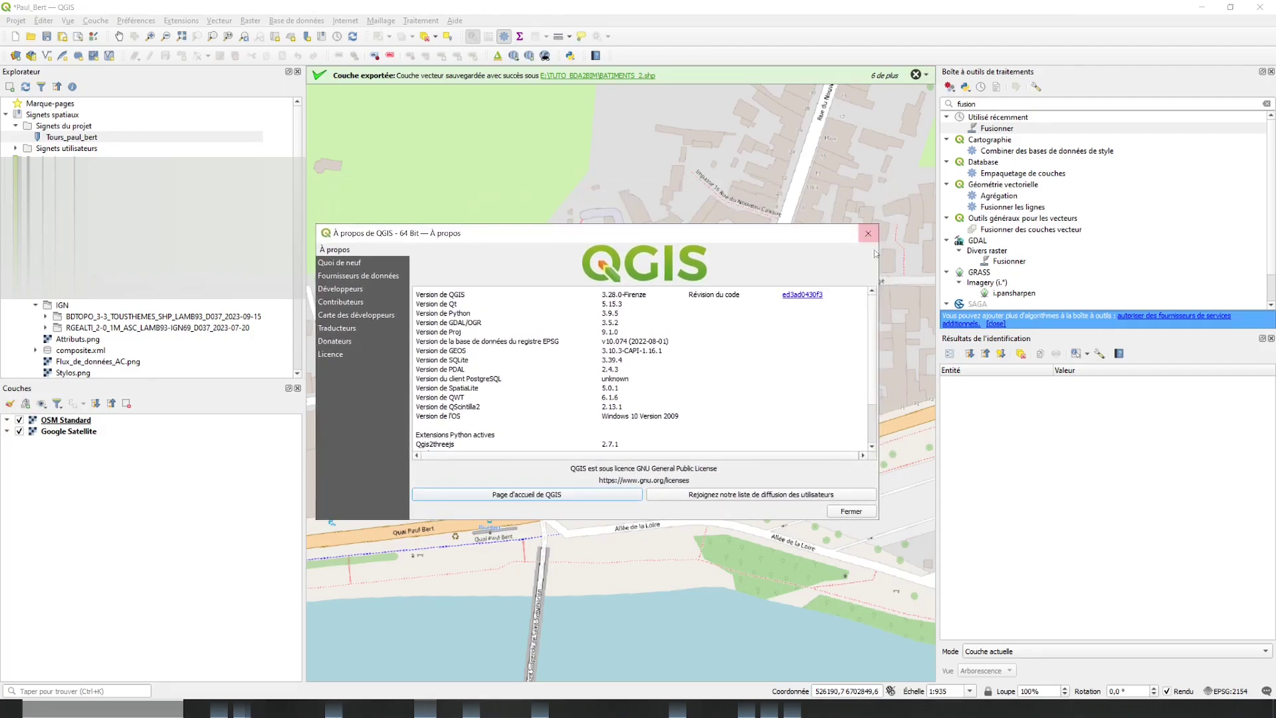
{"action": "left_click", "coordinate": [867, 236]}
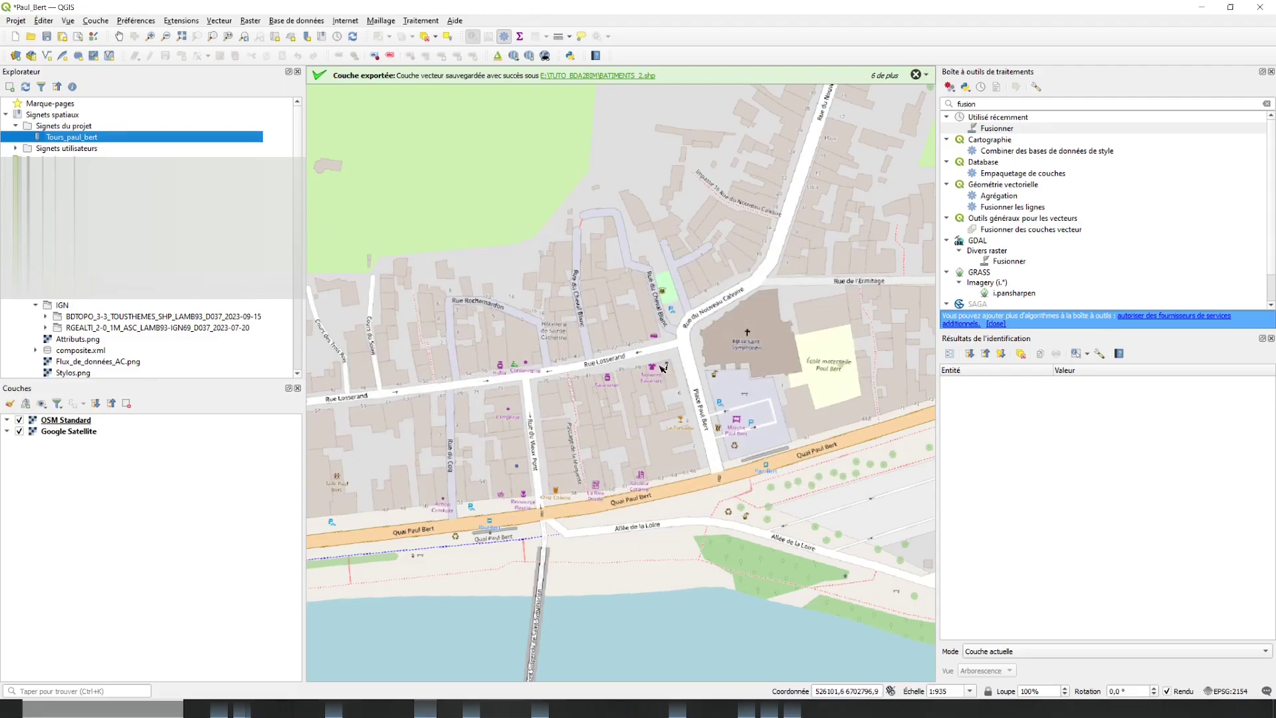
Look over the streets around Place Paul Bert on the map, returning to the Tours_paul_bert bookmark extent
{"action": "left_click_drag", "start_coordinate": [505, 373], "coordinate": [643, 396]}
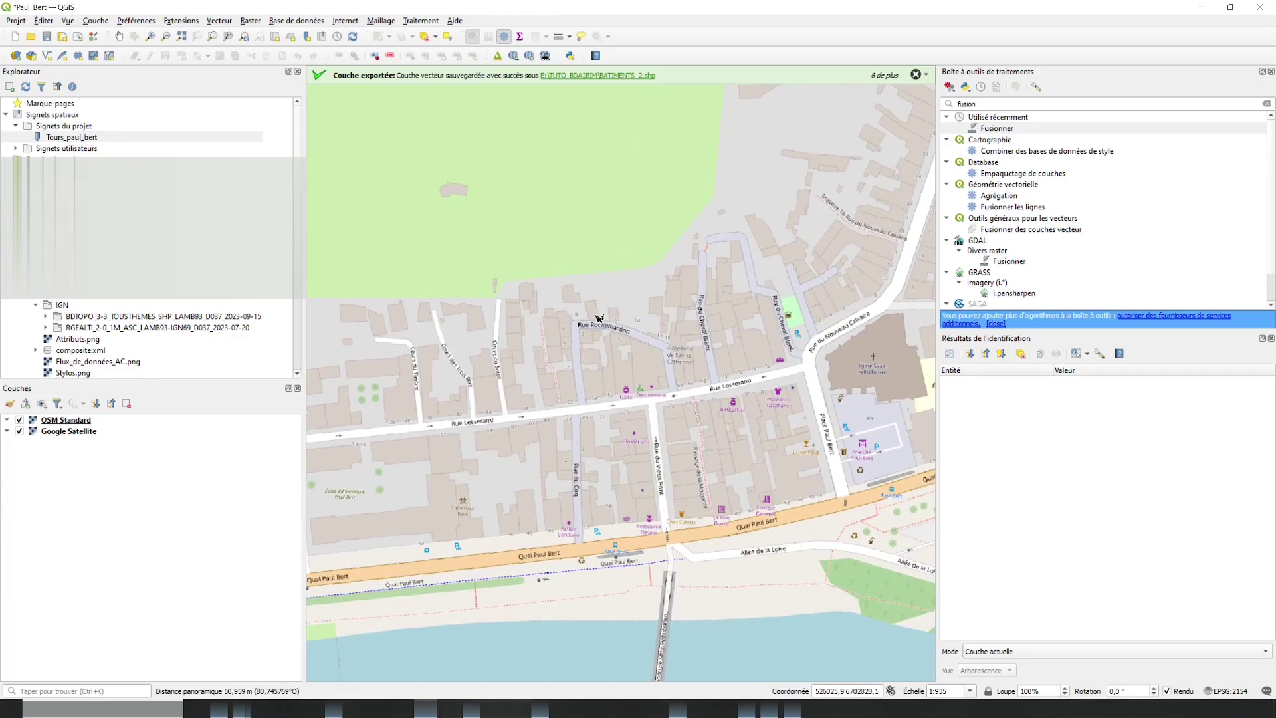
{"action": "double_click", "coordinate": [94, 141]}
{"action": "left_click_drag", "start_coordinate": [842, 405], "coordinate": [666, 341]}
{"action": "scroll", "coordinate": [657, 419], "scroll_direction": "up", "scroll_amount": 1}
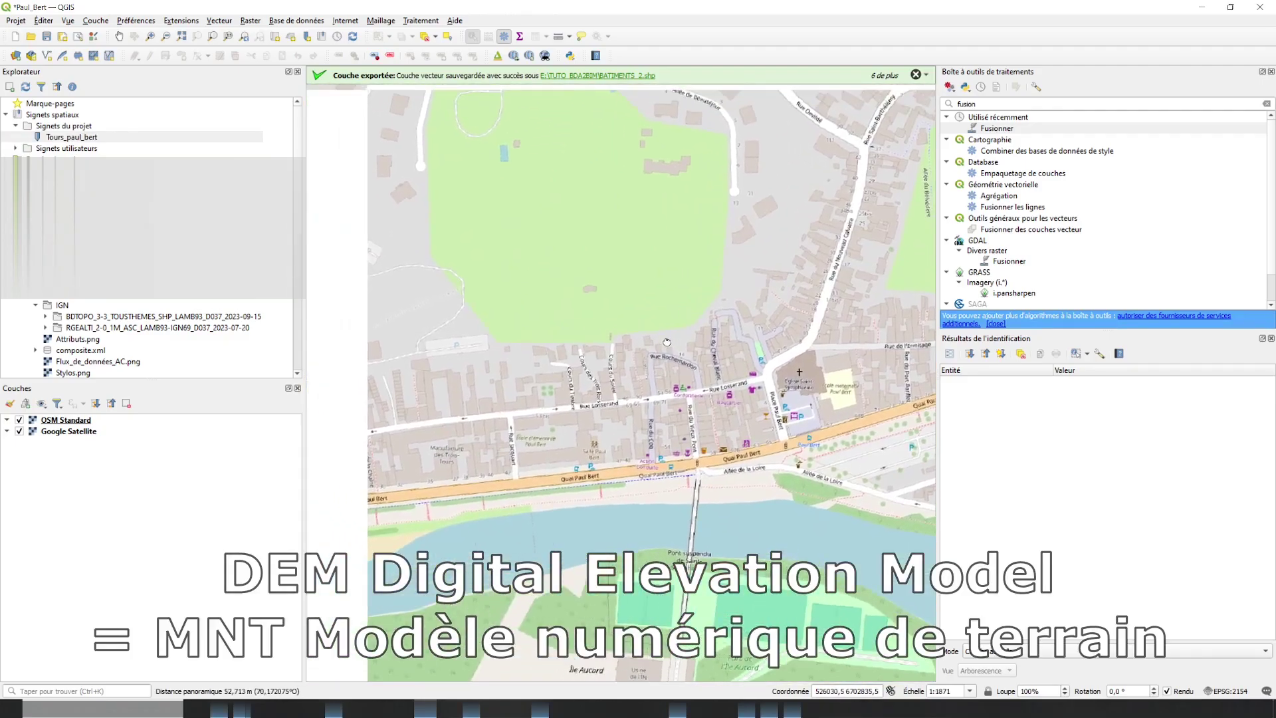
{"action": "scroll", "coordinate": [667, 341], "scroll_direction": "up", "scroll_amount": 1}
{"action": "right_click", "coordinate": [93, 137]}
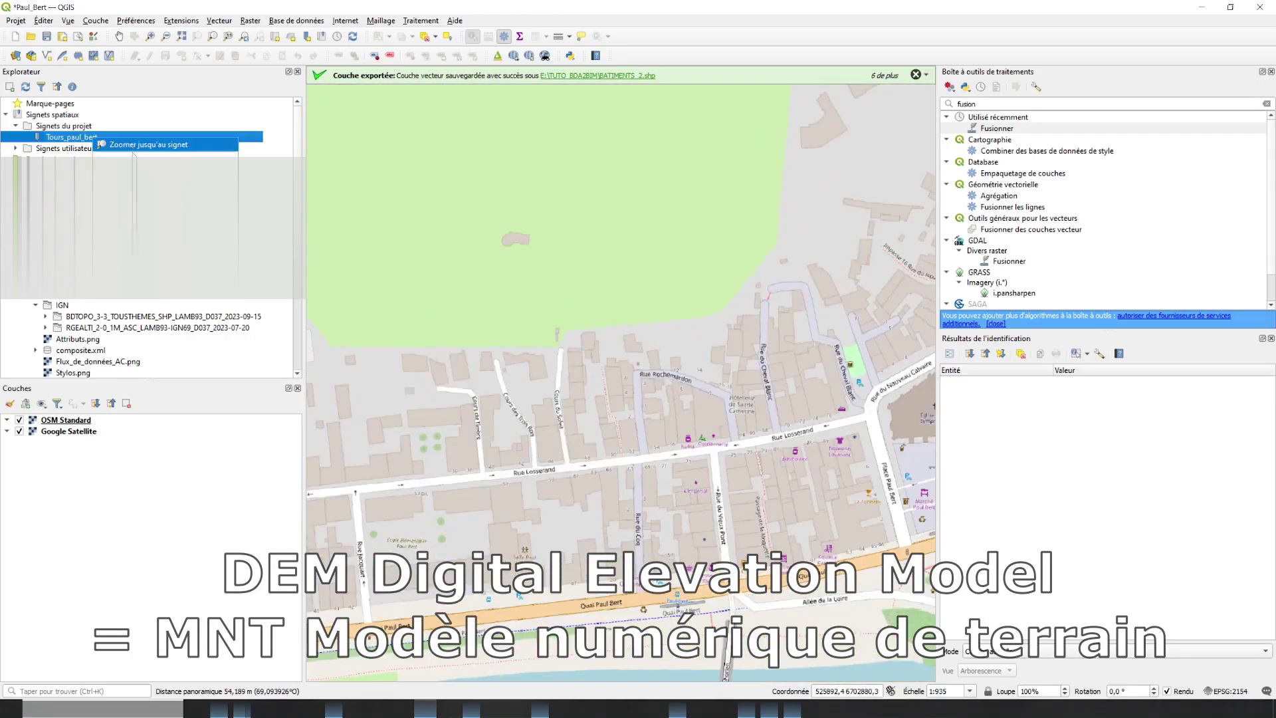
{"action": "left_click", "coordinate": [152, 161]}
{"action": "left_click", "coordinate": [648, 456]}
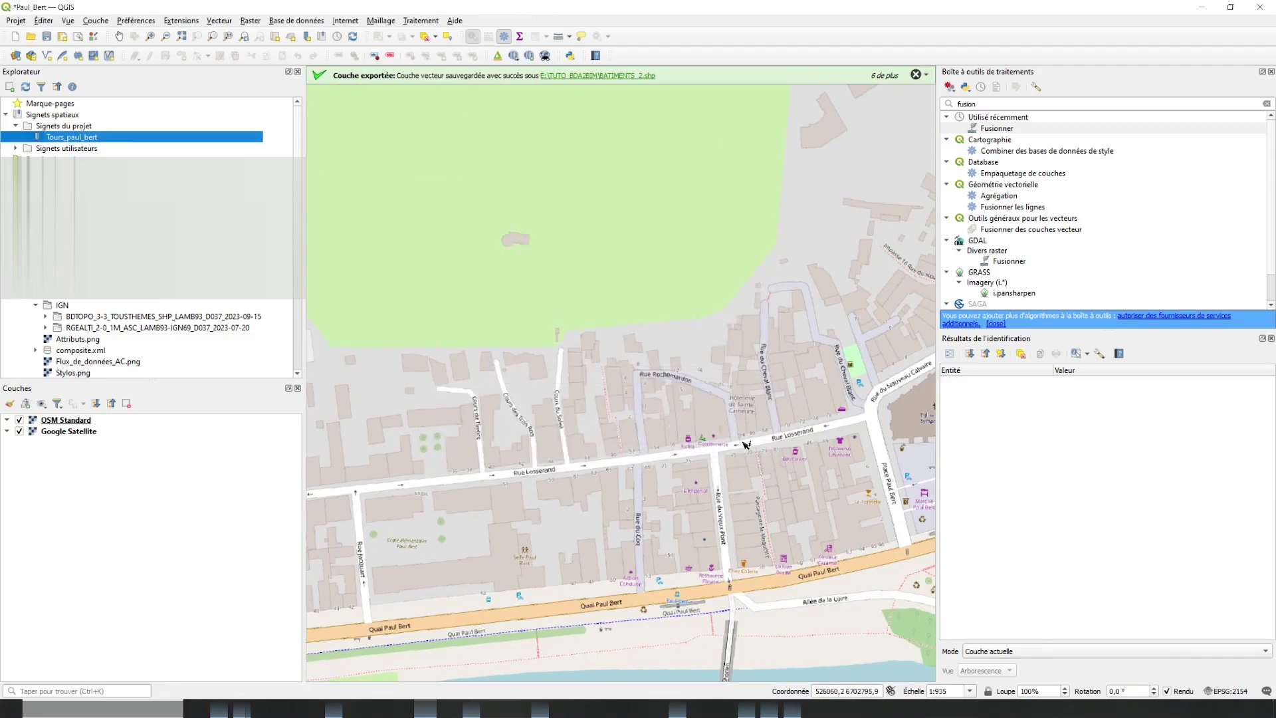
{"action": "left_click_drag", "start_coordinate": [763, 433], "coordinate": [677, 448]}
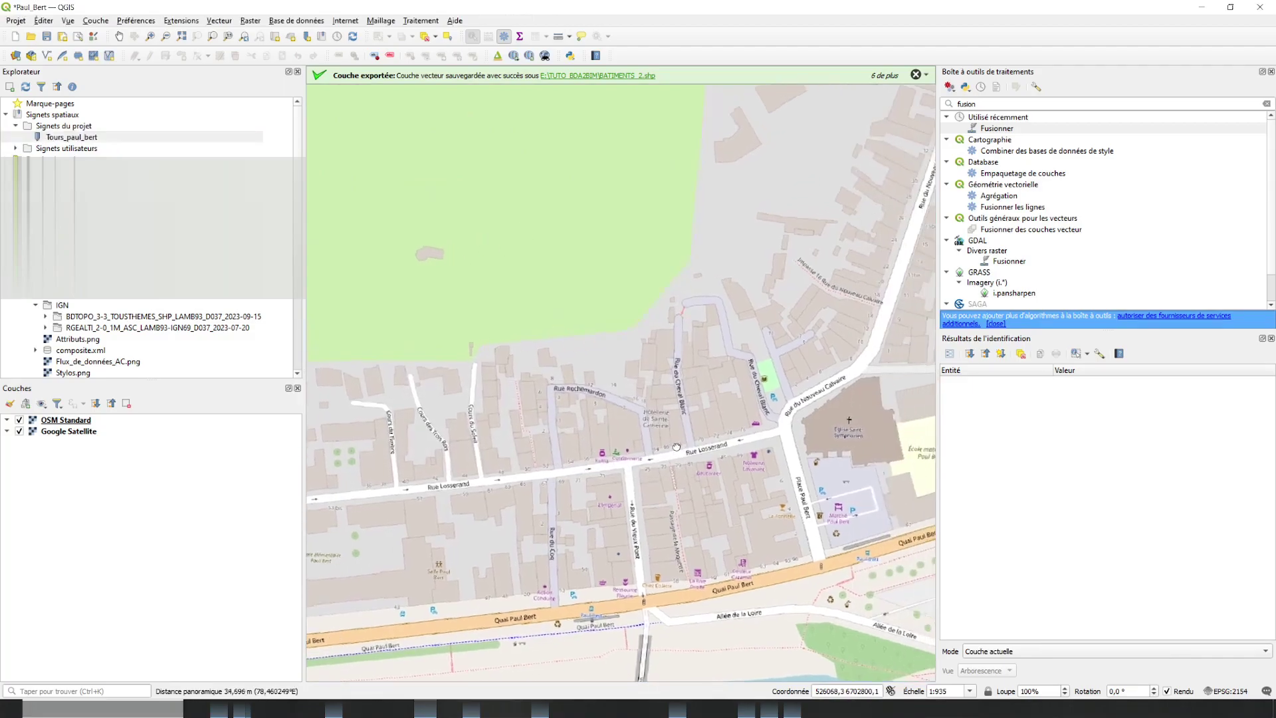
Open the Tours_paul_bert bookmark for editing, review its extent and coordinate system, and save it as is
{"action": "right_click", "coordinate": [77, 137]}
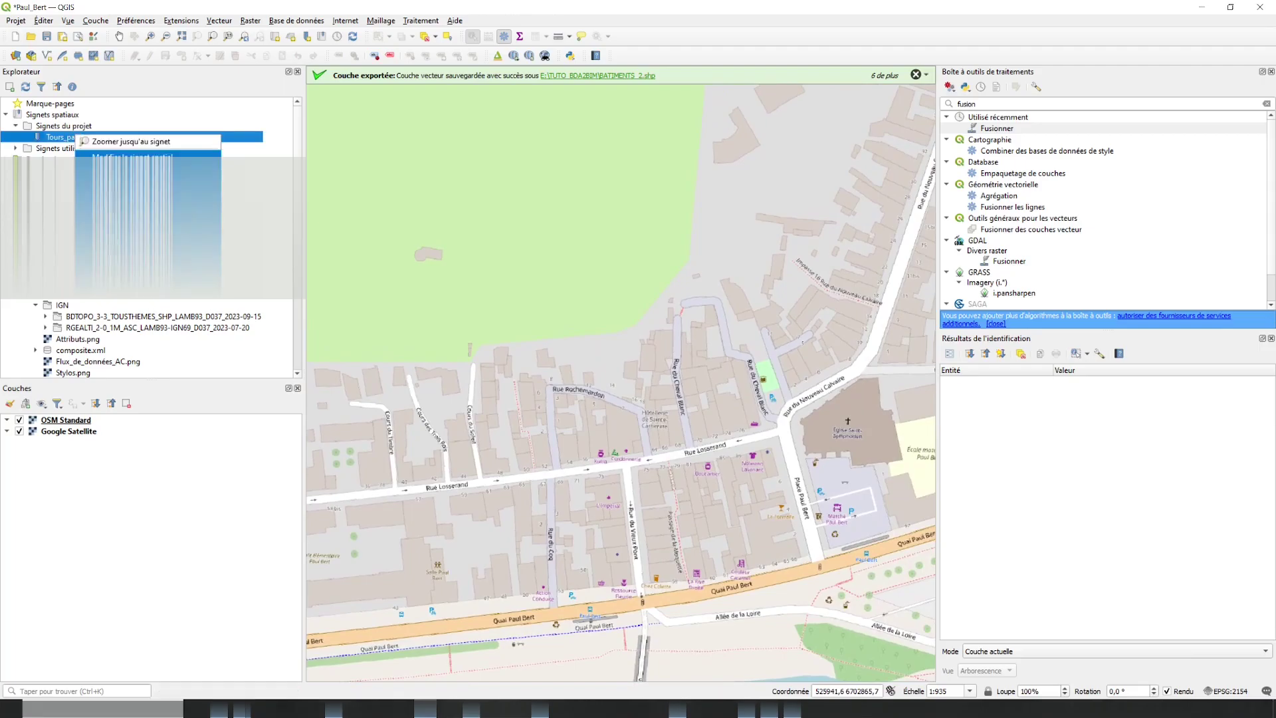
{"action": "left_click", "coordinate": [133, 156]}
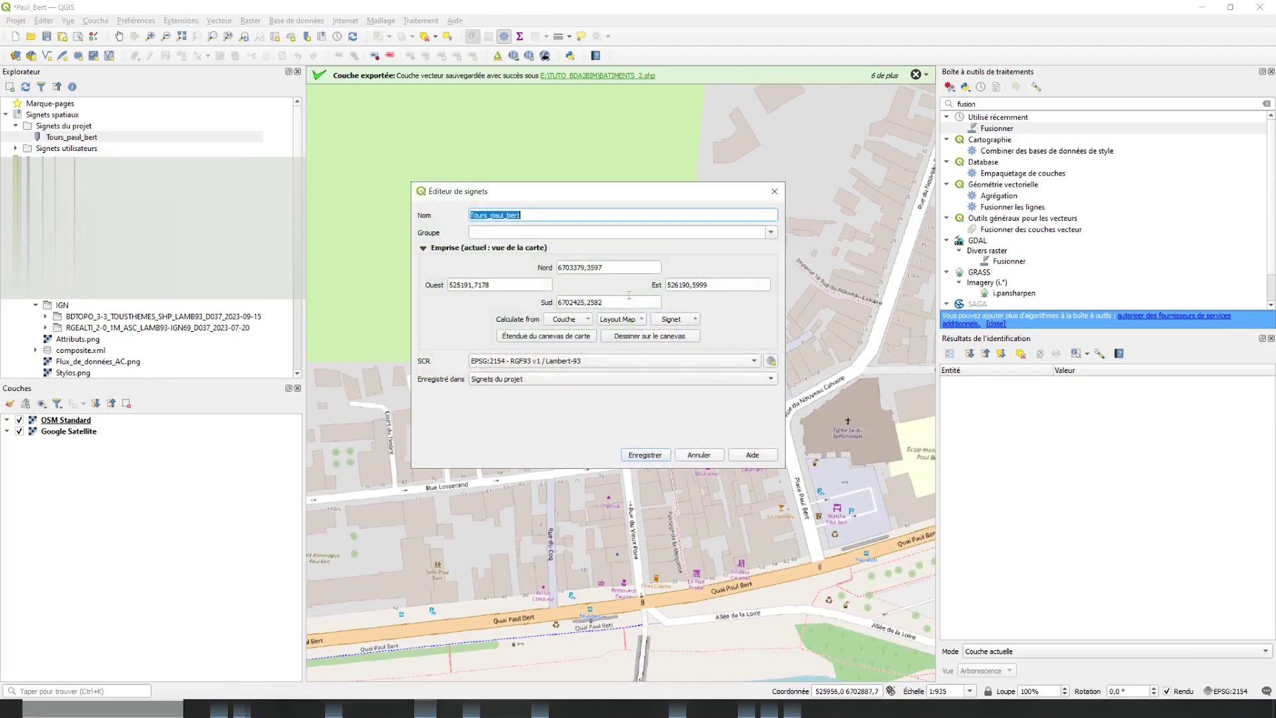
{"action": "left_click", "coordinate": [655, 457]}
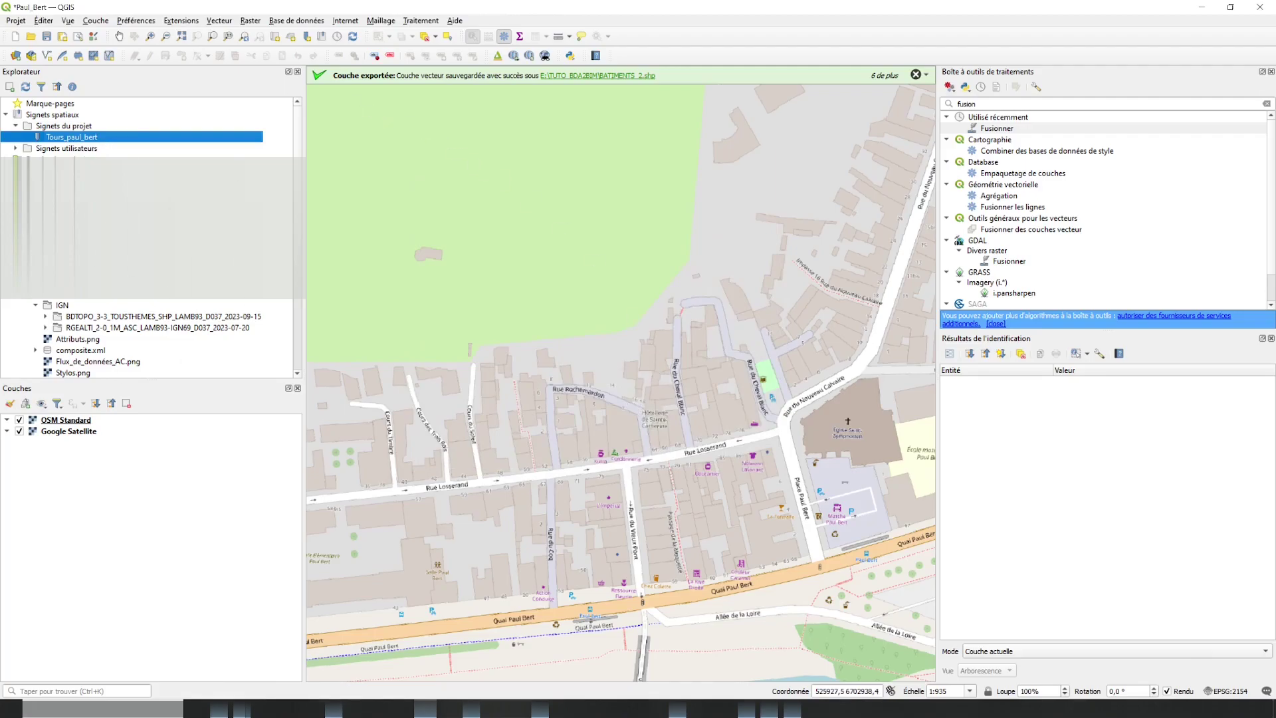
{"action": "left_click", "coordinate": [133, 249]}
{"action": "scroll", "coordinate": [133, 249], "scroll_direction": "down", "scroll_amount": 5}
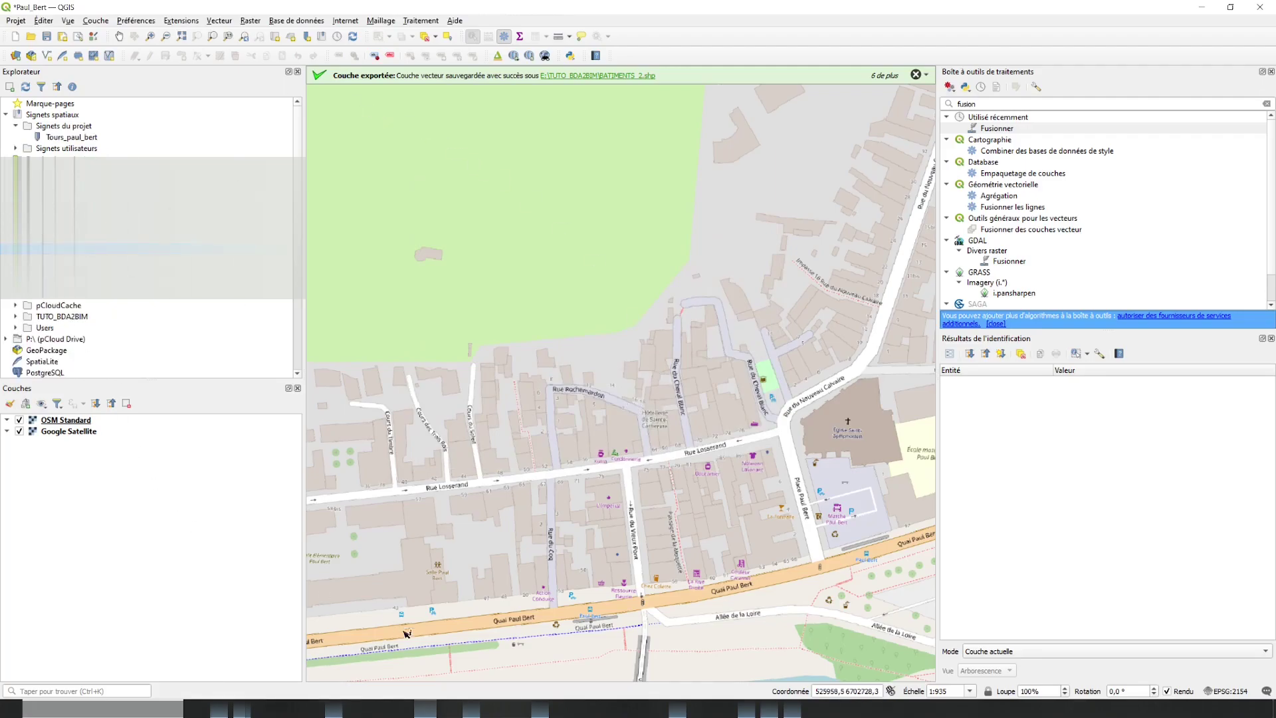
Switch to the browser, examine the IGN Géoservices catalogue for the BD TOPO and RGE ALTI datasets, and close it
{"action": "key", "text": "alt+Tab"}
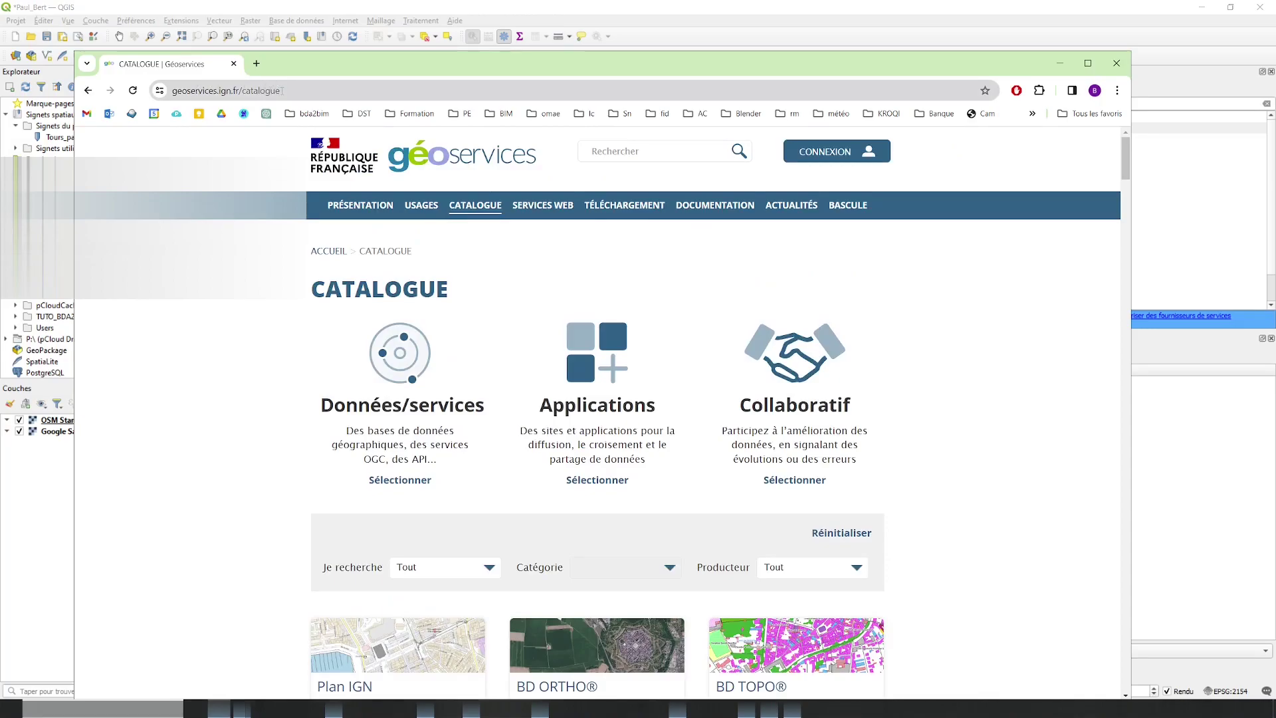
{"action": "scroll", "coordinate": [572, 309], "scroll_direction": "down", "scroll_amount": 2}
{"action": "scroll", "coordinate": [572, 307], "scroll_direction": "up", "scroll_amount": 2}
{"action": "left_click_drag", "start_coordinate": [1005, 63], "coordinate": [1005, 15]}
{"action": "scroll", "coordinate": [707, 345], "scroll_direction": "down", "scroll_amount": 5}
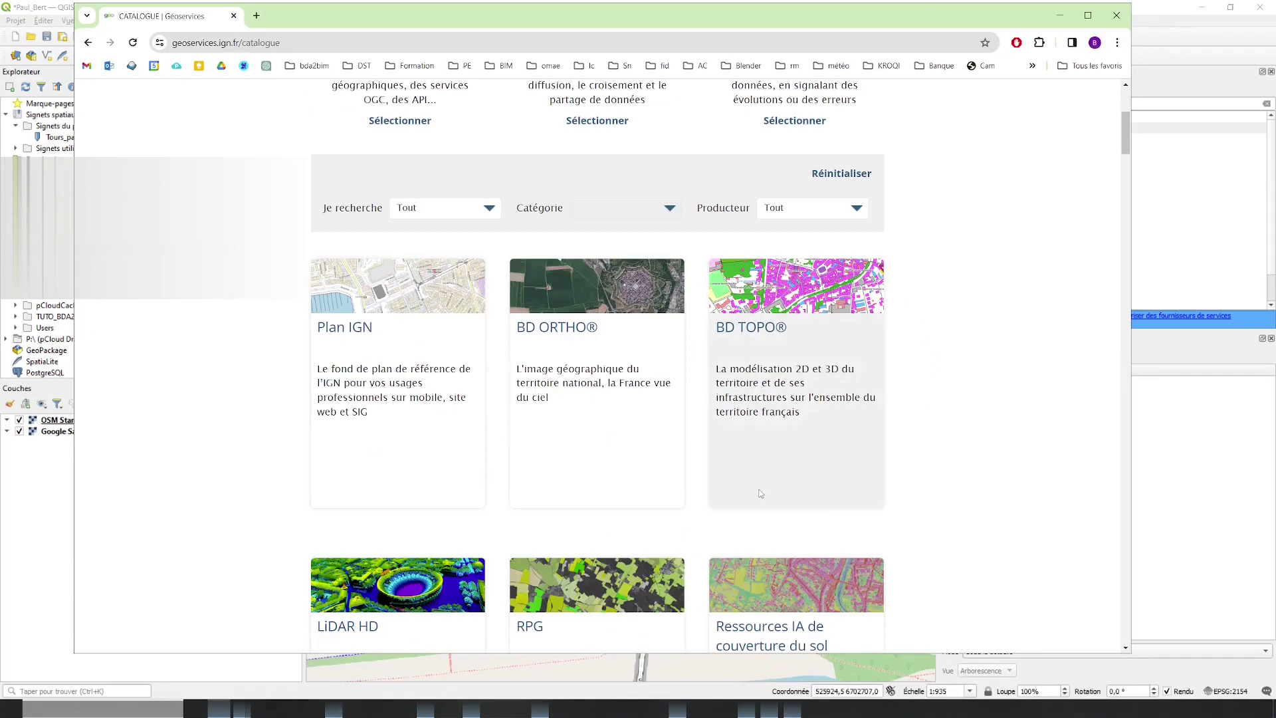
{"action": "scroll", "coordinate": [756, 473], "scroll_direction": "down", "scroll_amount": 3}
{"action": "scroll", "coordinate": [729, 388], "scroll_direction": "up", "scroll_amount": 2}
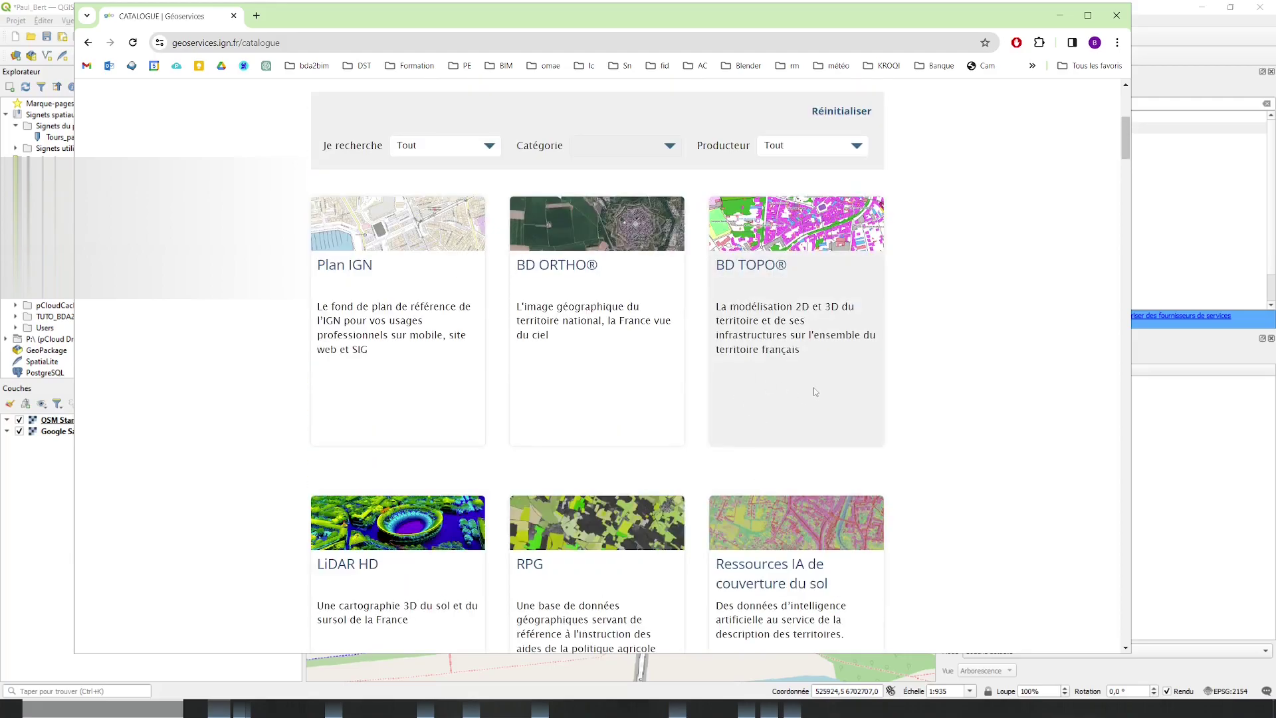
{"action": "scroll", "coordinate": [813, 388], "scroll_direction": "down", "scroll_amount": 2}
{"action": "scroll", "coordinate": [831, 272], "scroll_direction": "up", "scroll_amount": 2}
{"action": "scroll", "coordinate": [832, 372], "scroll_direction": "down", "scroll_amount": 2}
{"action": "scroll", "coordinate": [943, 335], "scroll_direction": "down", "scroll_amount": 7}
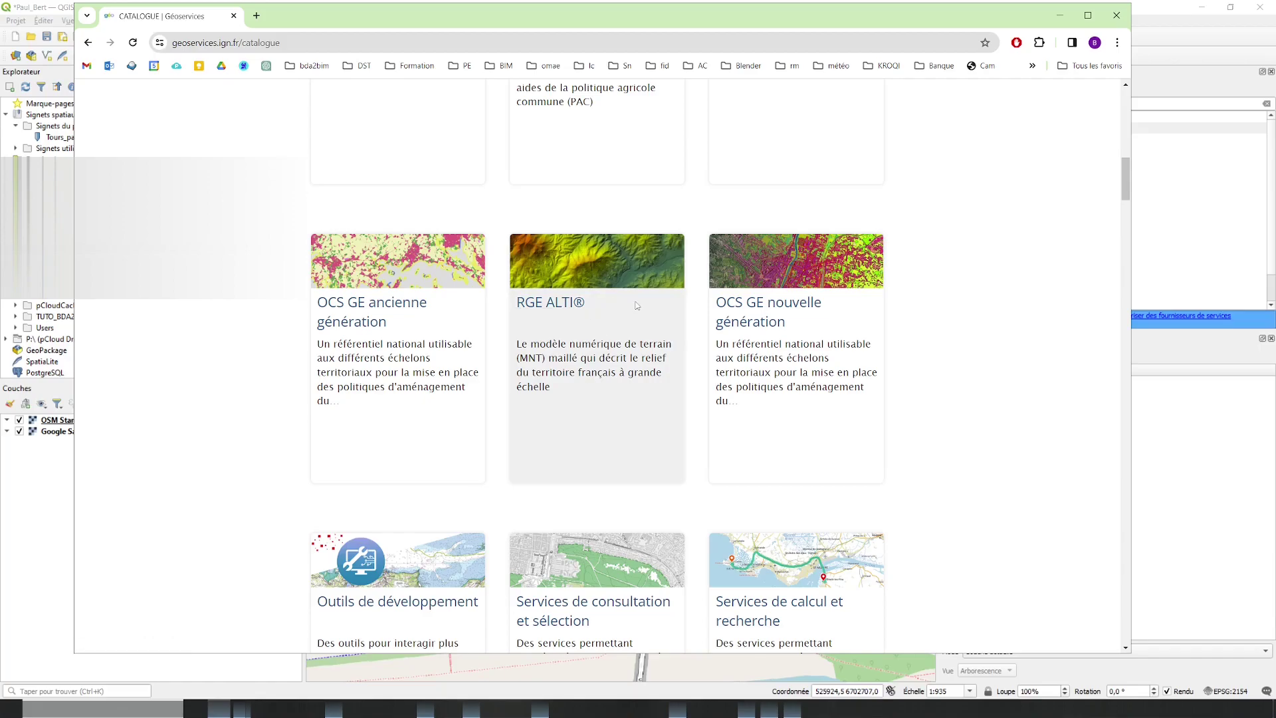
{"action": "scroll", "coordinate": [636, 305], "scroll_direction": "up", "scroll_amount": 1}
{"action": "scroll", "coordinate": [636, 304], "scroll_direction": "down", "scroll_amount": 1}
{"action": "scroll", "coordinate": [636, 295], "scroll_direction": "up", "scroll_amount": 18}
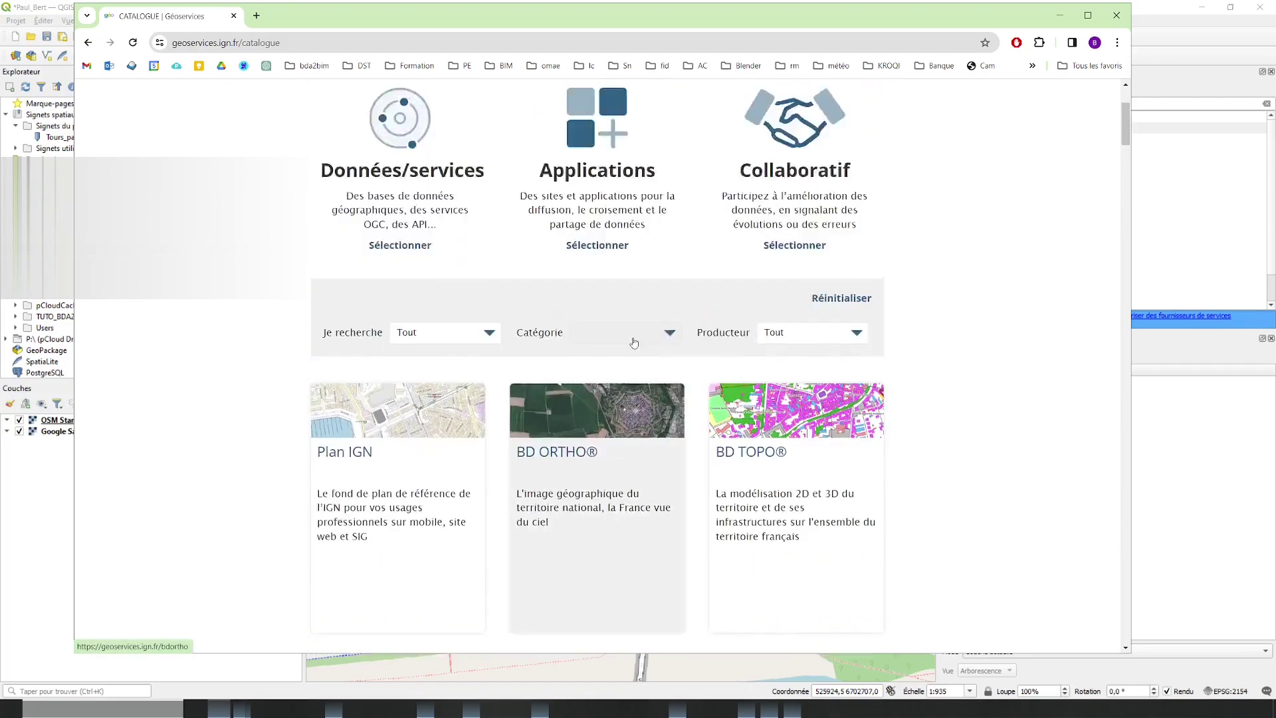
{"action": "left_click", "coordinate": [1116, 14]}
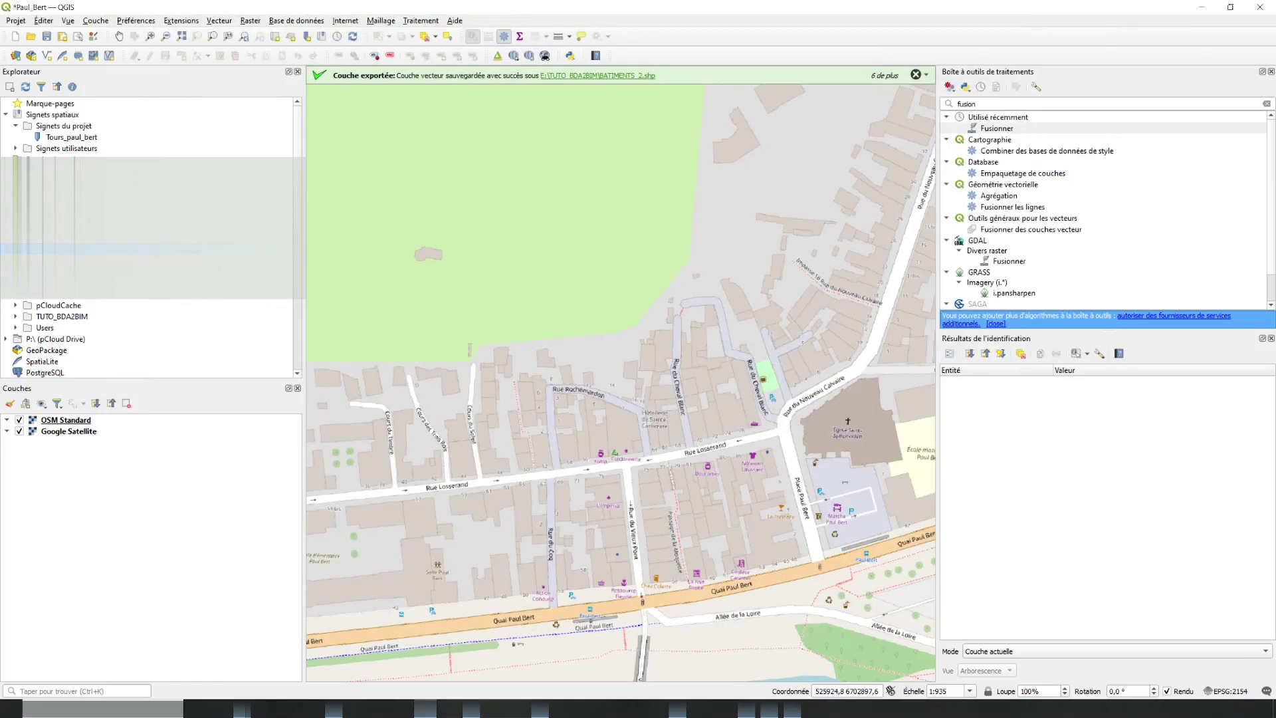
Expand the IGN BDTOPO_3-3 delivery folder and review its theme folders, including the shapefiles in ADMINISTRATIF
{"action": "scroll", "coordinate": [150, 266], "scroll_direction": "down", "scroll_amount": 4}
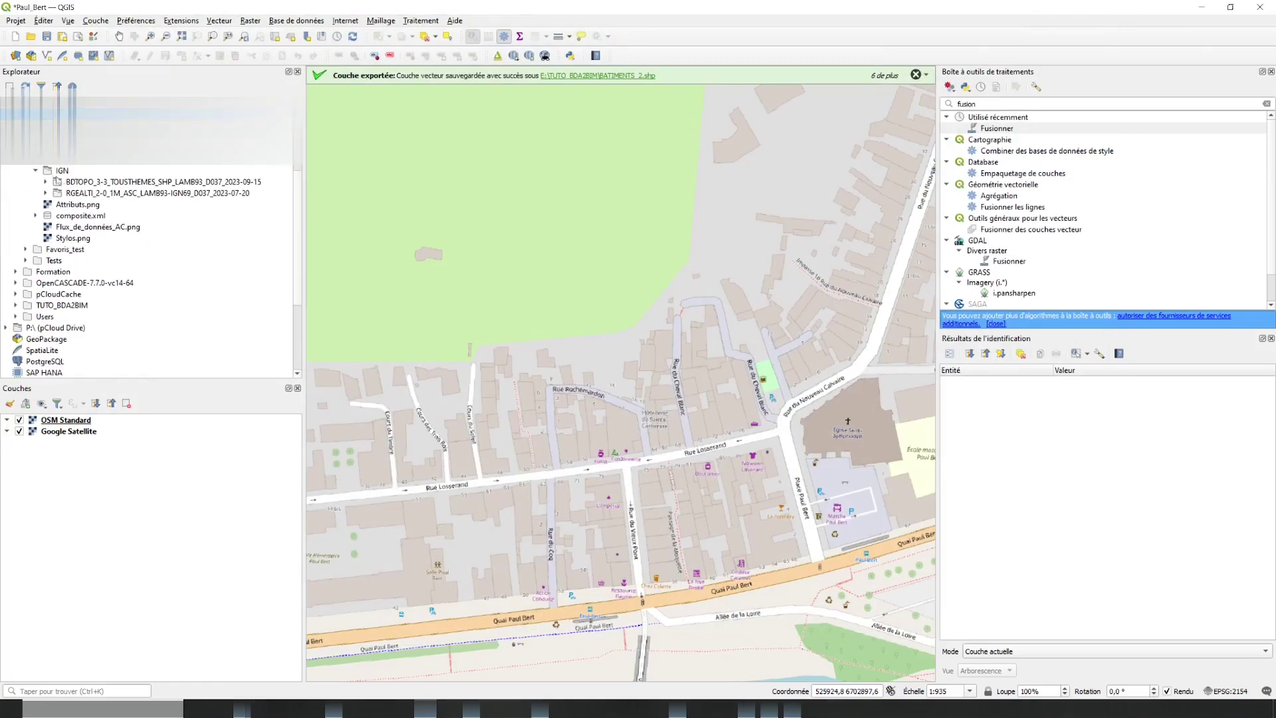
{"action": "left_click", "coordinate": [45, 182]}
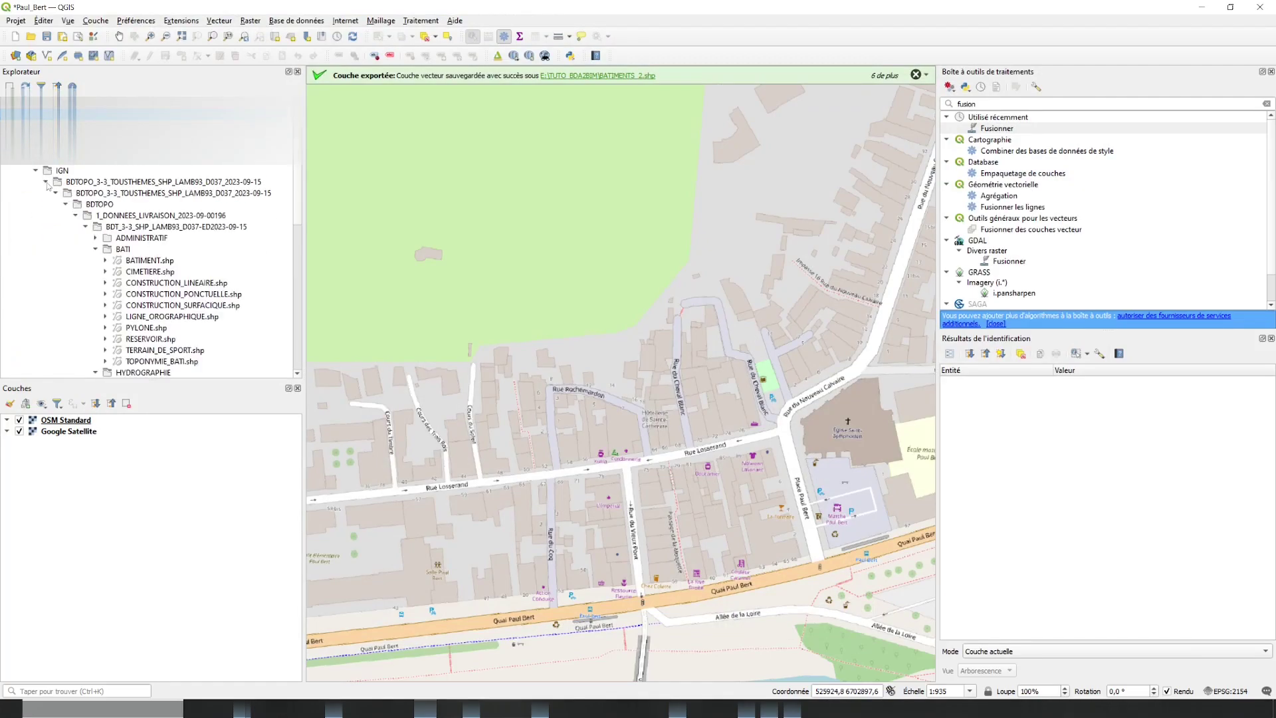
{"action": "left_click", "coordinate": [45, 170]}
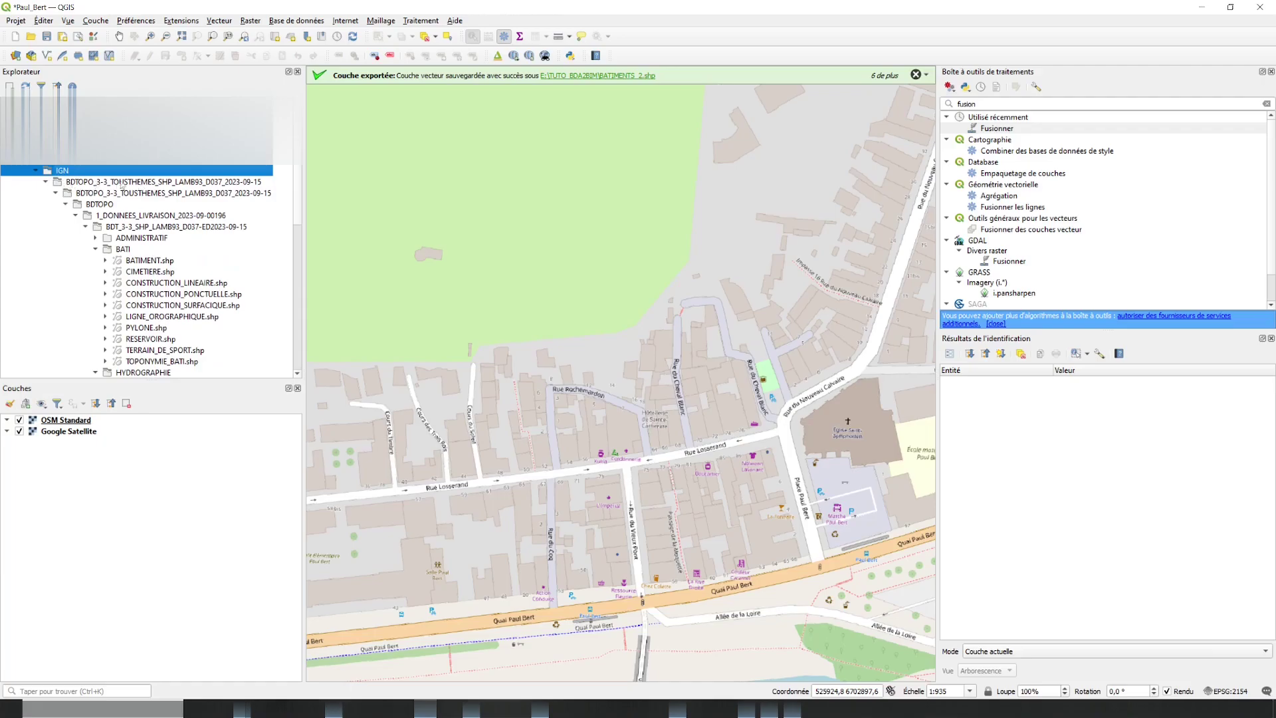
{"action": "left_click", "coordinate": [220, 185]}
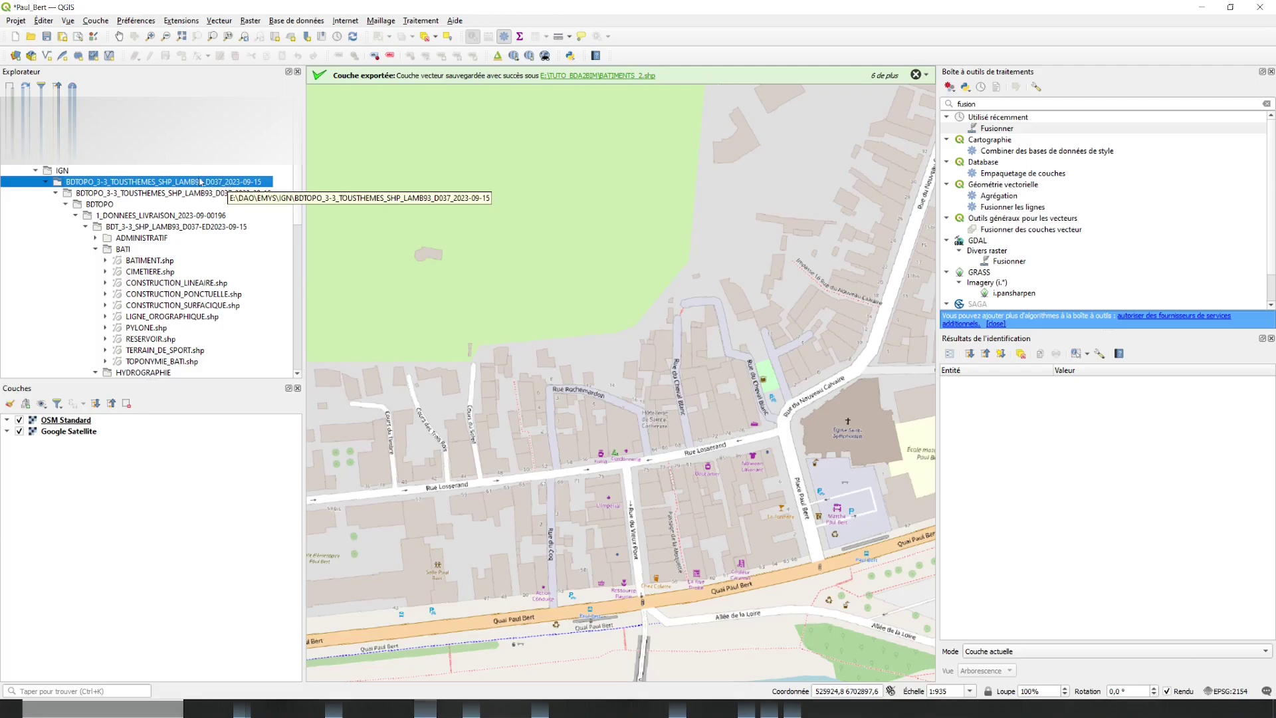
{"action": "left_click", "coordinate": [95, 249]}
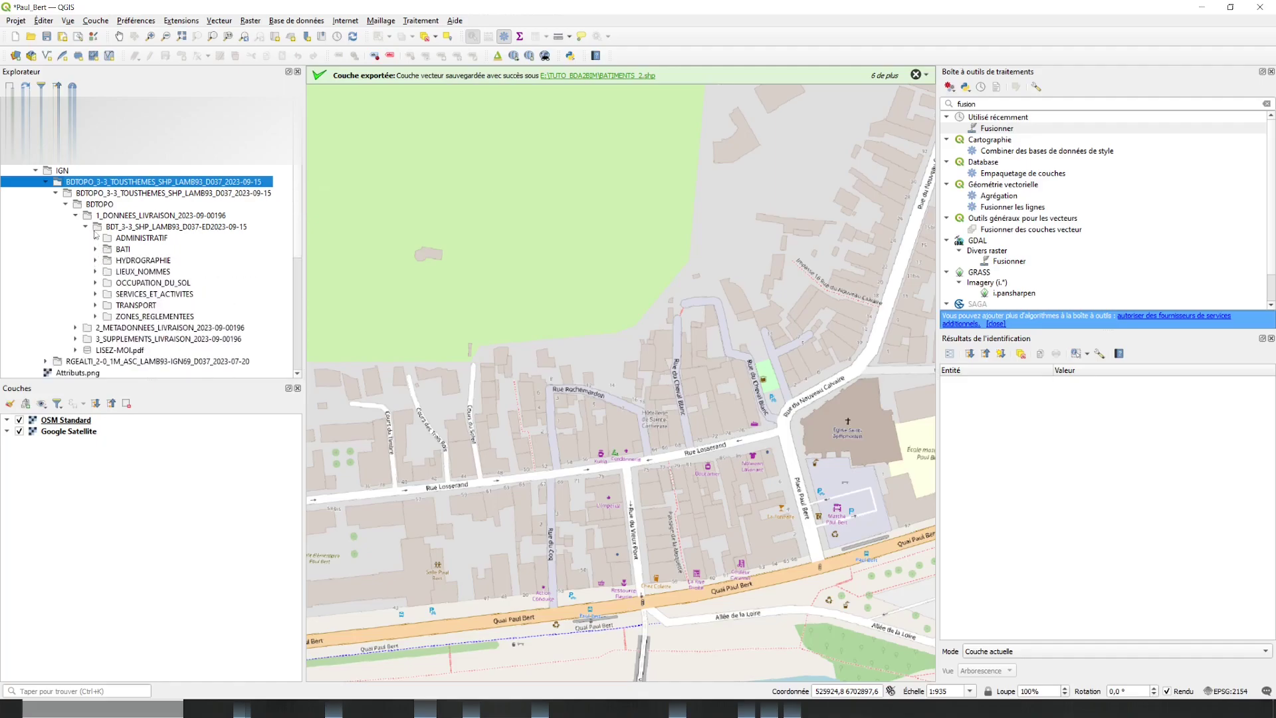
{"action": "left_click", "coordinate": [97, 228]}
{"action": "left_click", "coordinate": [95, 238]}
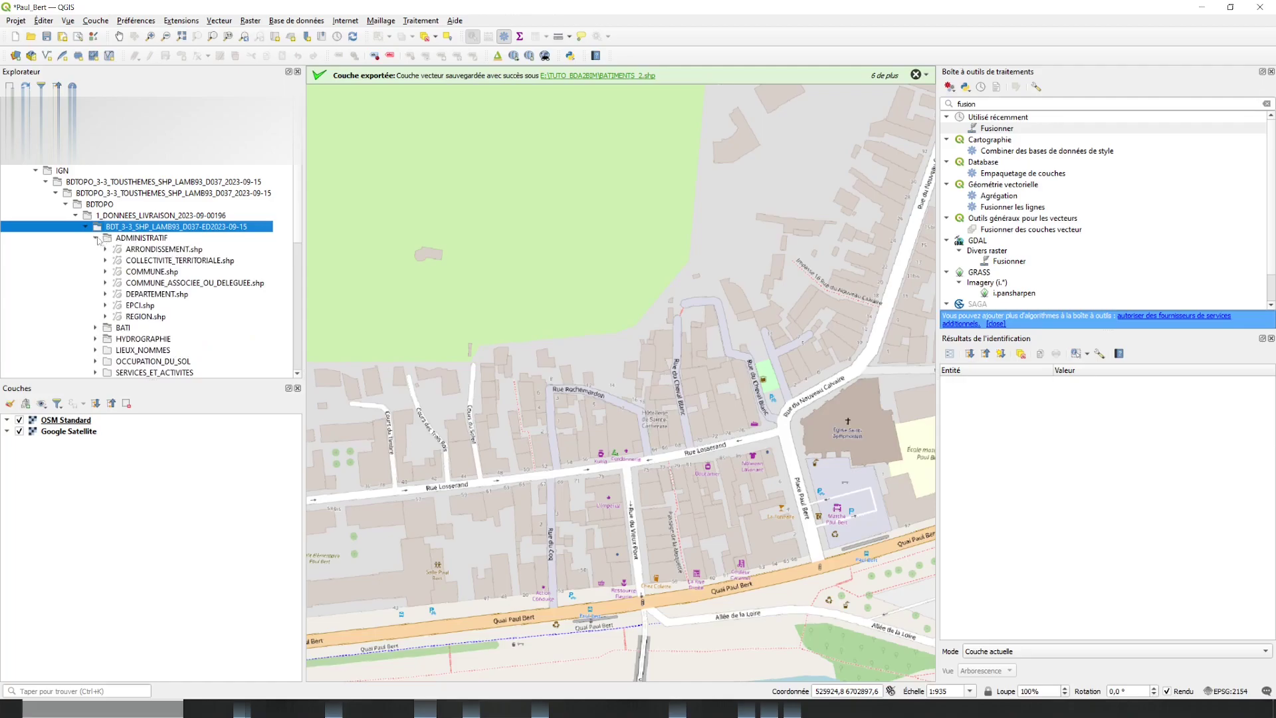
{"action": "left_click", "coordinate": [95, 238]}
Add BATIMENT.shp from the BDTOPO BATI folder to the map as a layer
{"action": "left_click", "coordinate": [95, 249]}
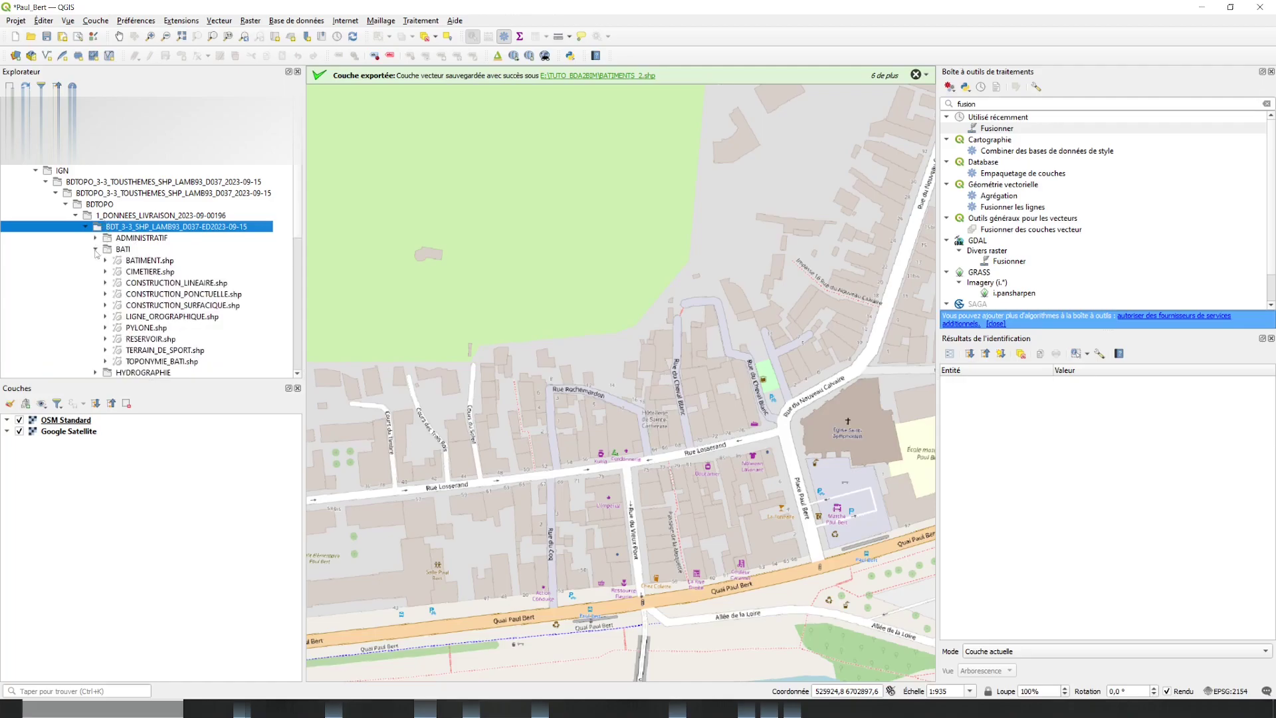
{"action": "left_click", "coordinate": [143, 260]}
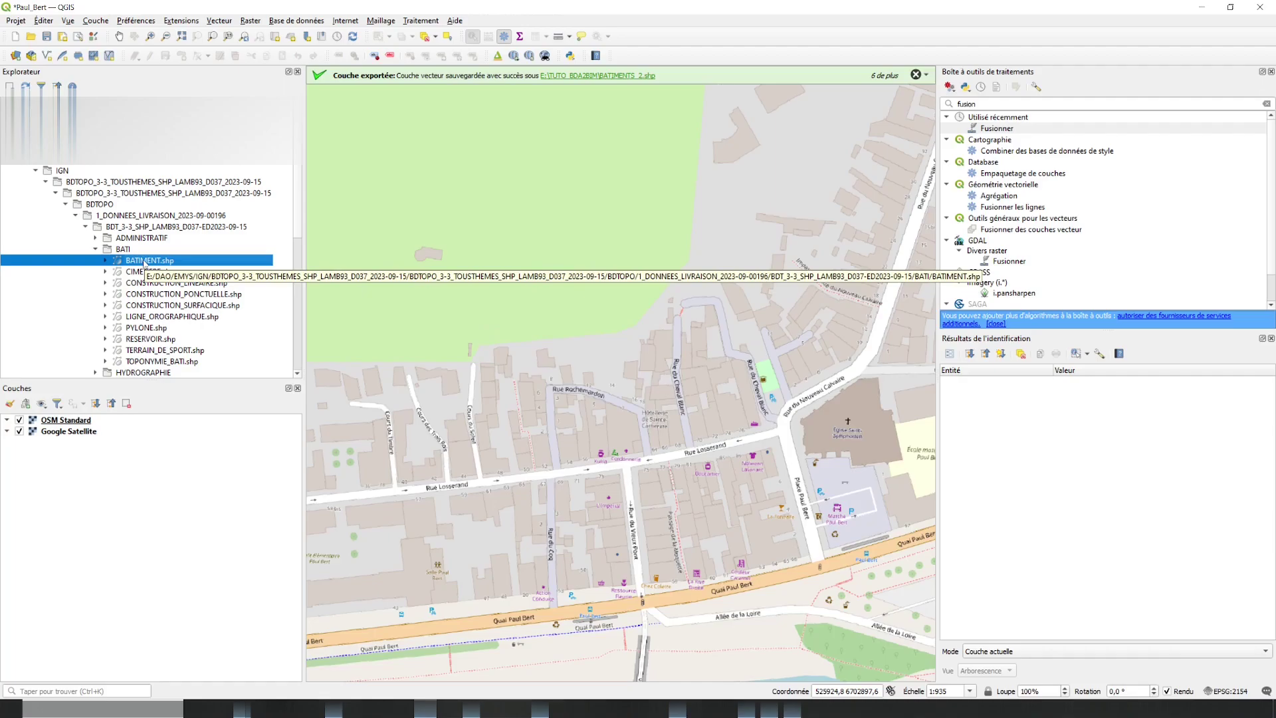
{"action": "scroll", "coordinate": [144, 263], "scroll_direction": "down", "scroll_amount": 1}
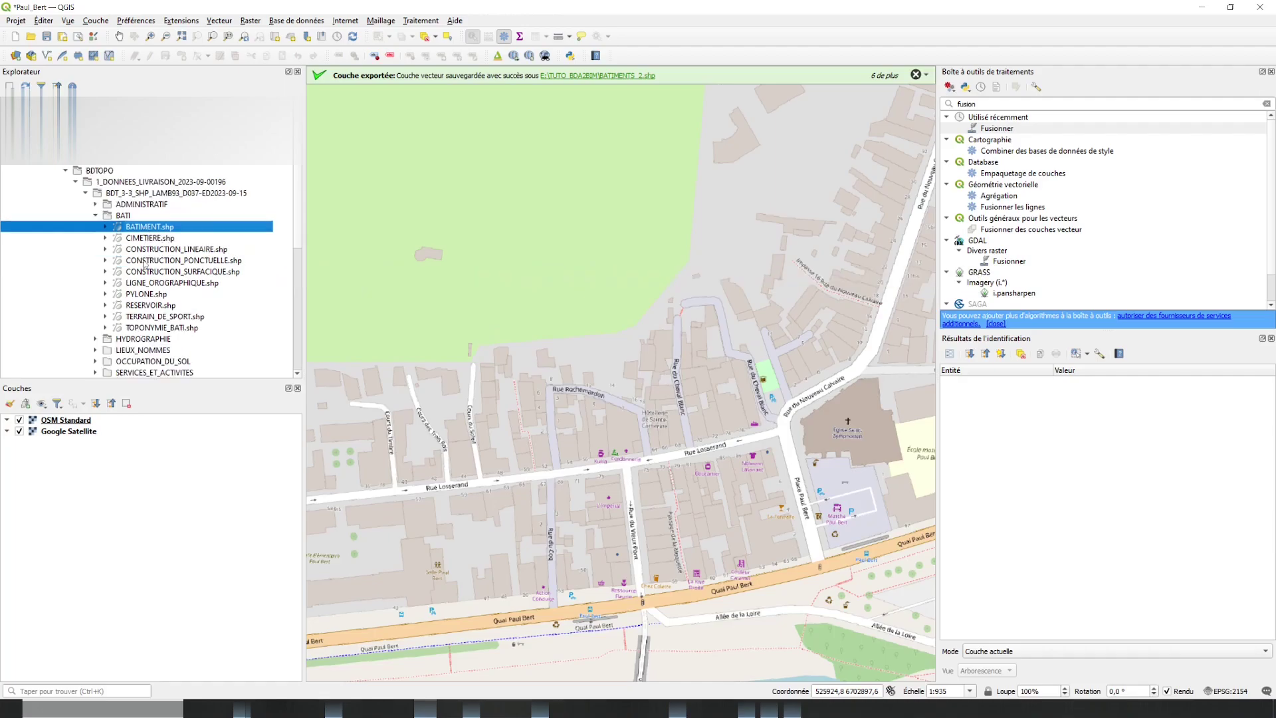
{"action": "double_click", "coordinate": [136, 227]}
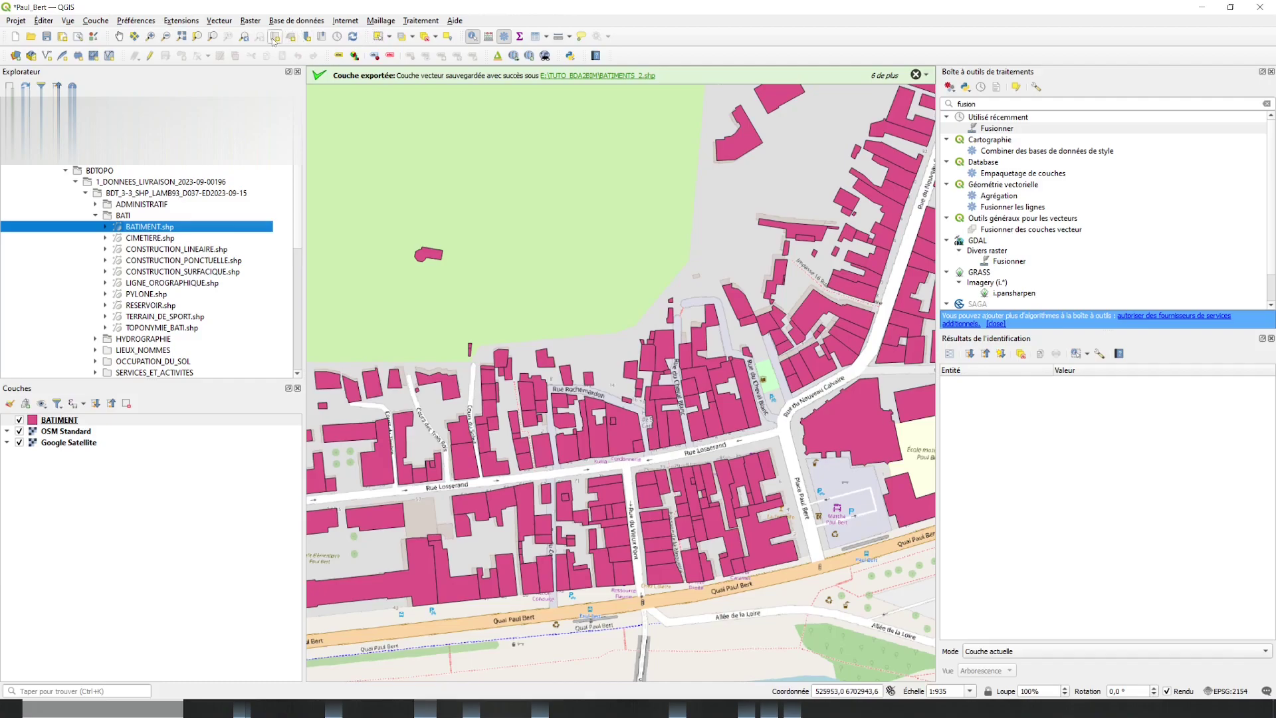
Identify a building of the BATIMENT layer between Rue Rochemardon and Rue Losserand and examine its usage, height and altitude attributes
{"action": "left_click", "coordinate": [60, 421]}
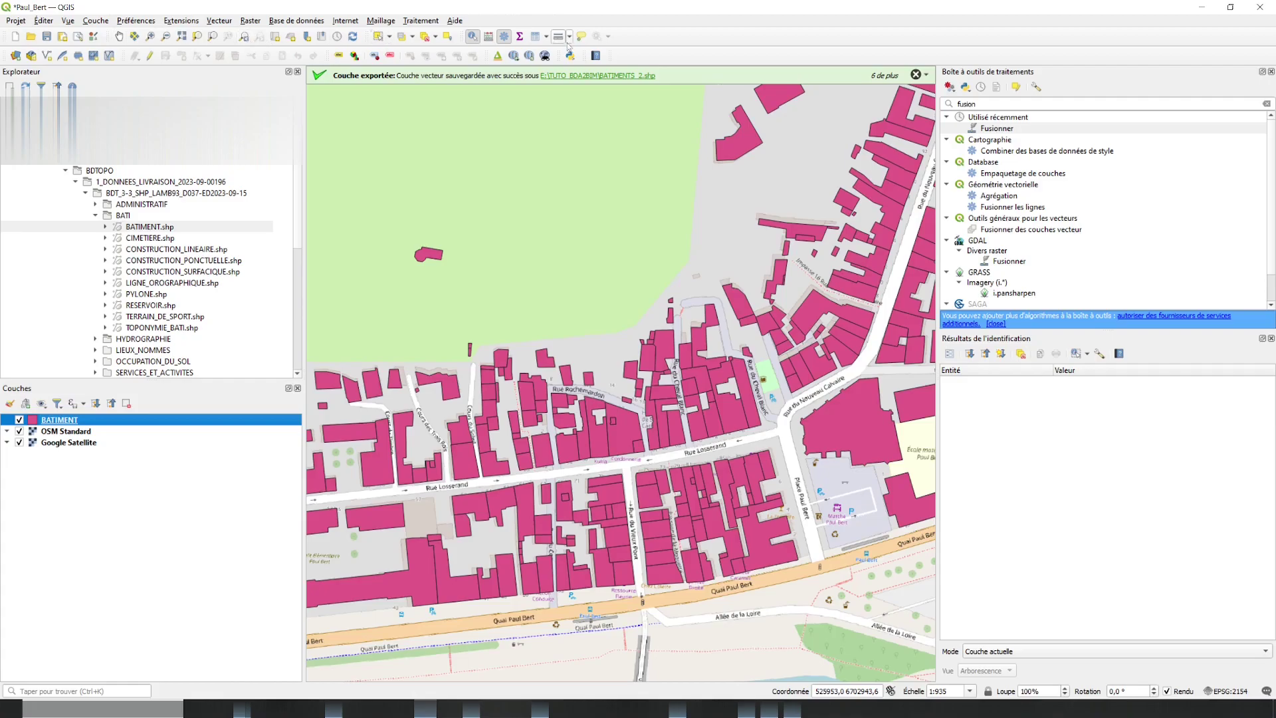
{"action": "left_click", "coordinate": [618, 433]}
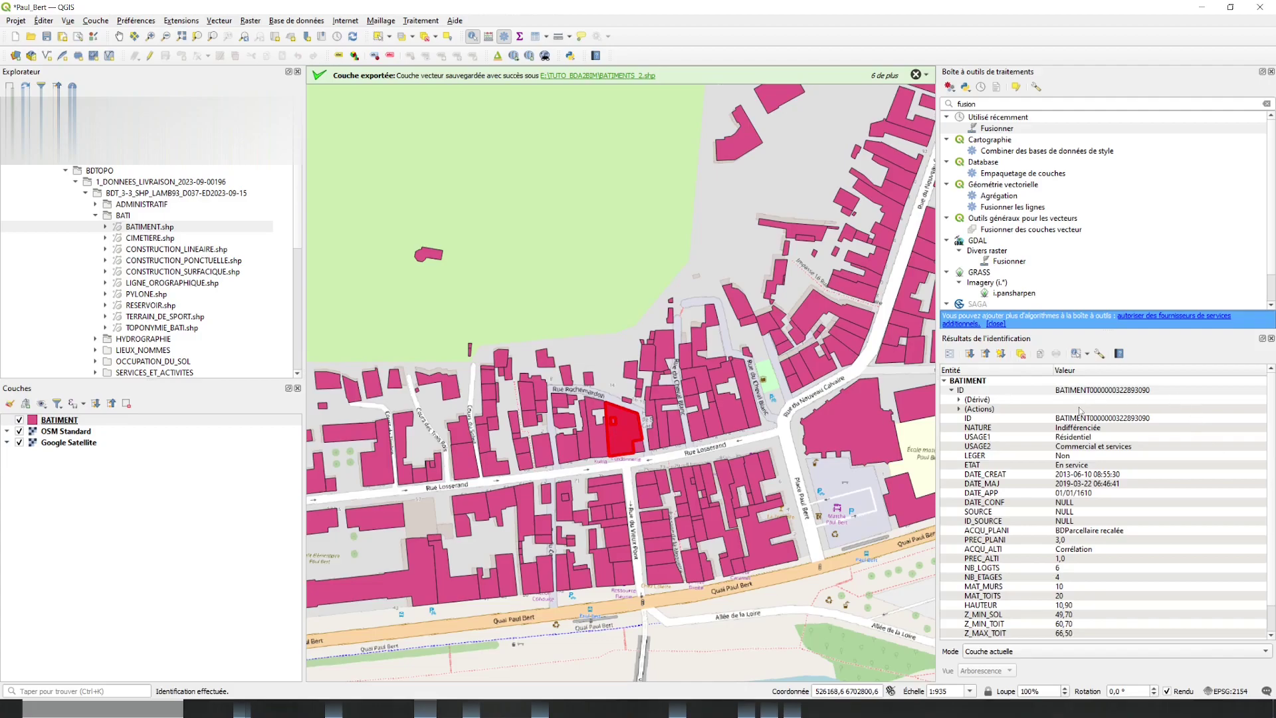
{"action": "scroll", "coordinate": [1124, 509], "scroll_direction": "down", "scroll_amount": 1}
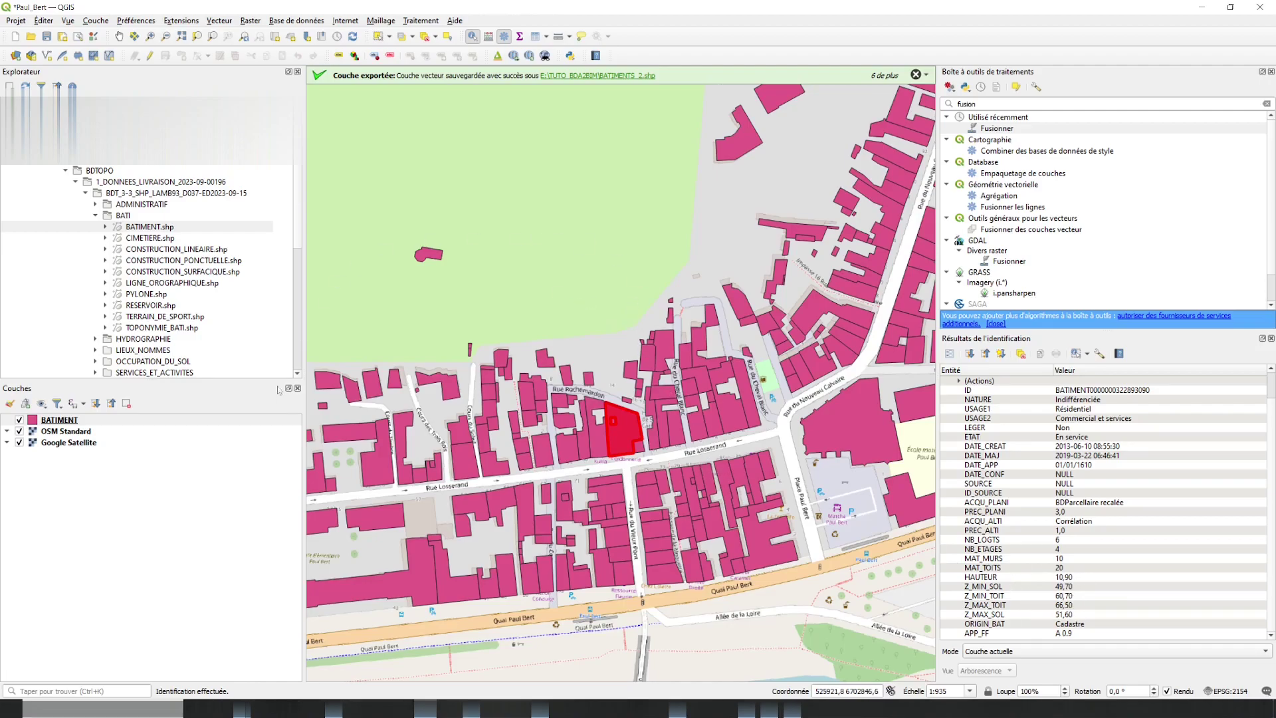
Collapse the BDTOPO folder and browse the terrain tiles in the RGEALTI_MNT_1M_ASC_LAMB93_IGN69_D037_20230807 folder
{"action": "left_click", "coordinate": [97, 216]}
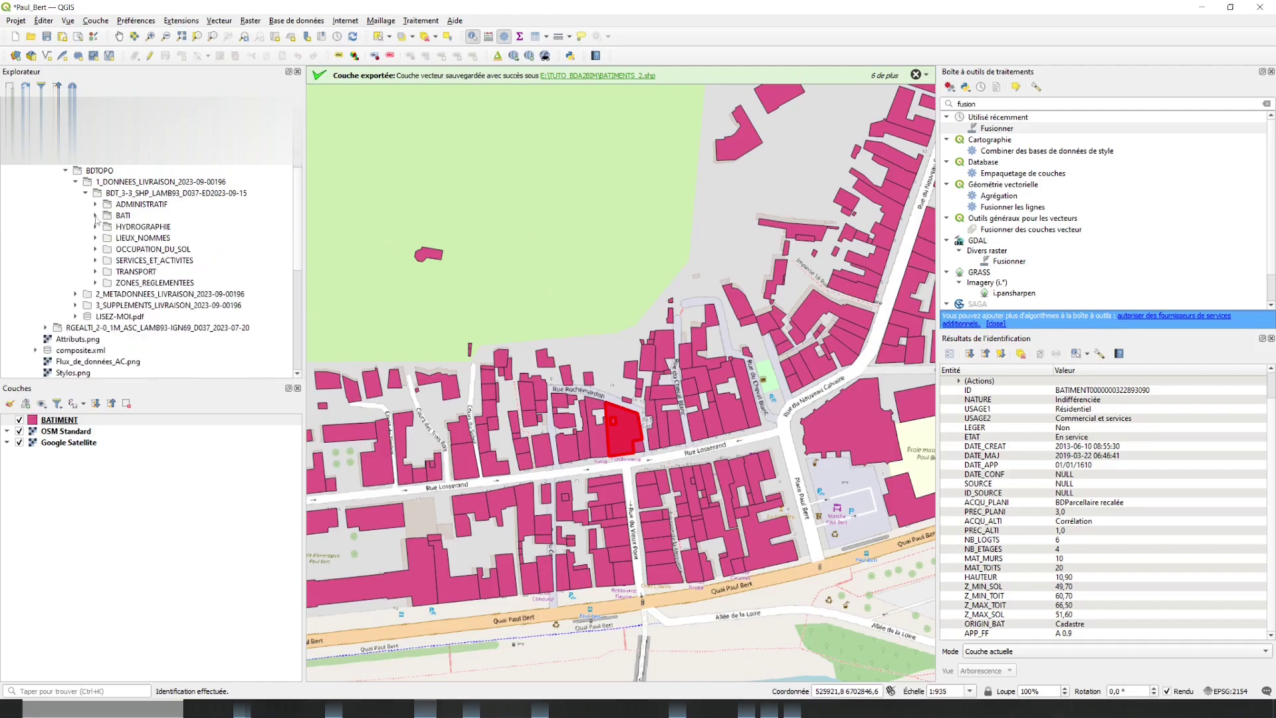
{"action": "left_click", "coordinate": [65, 170]}
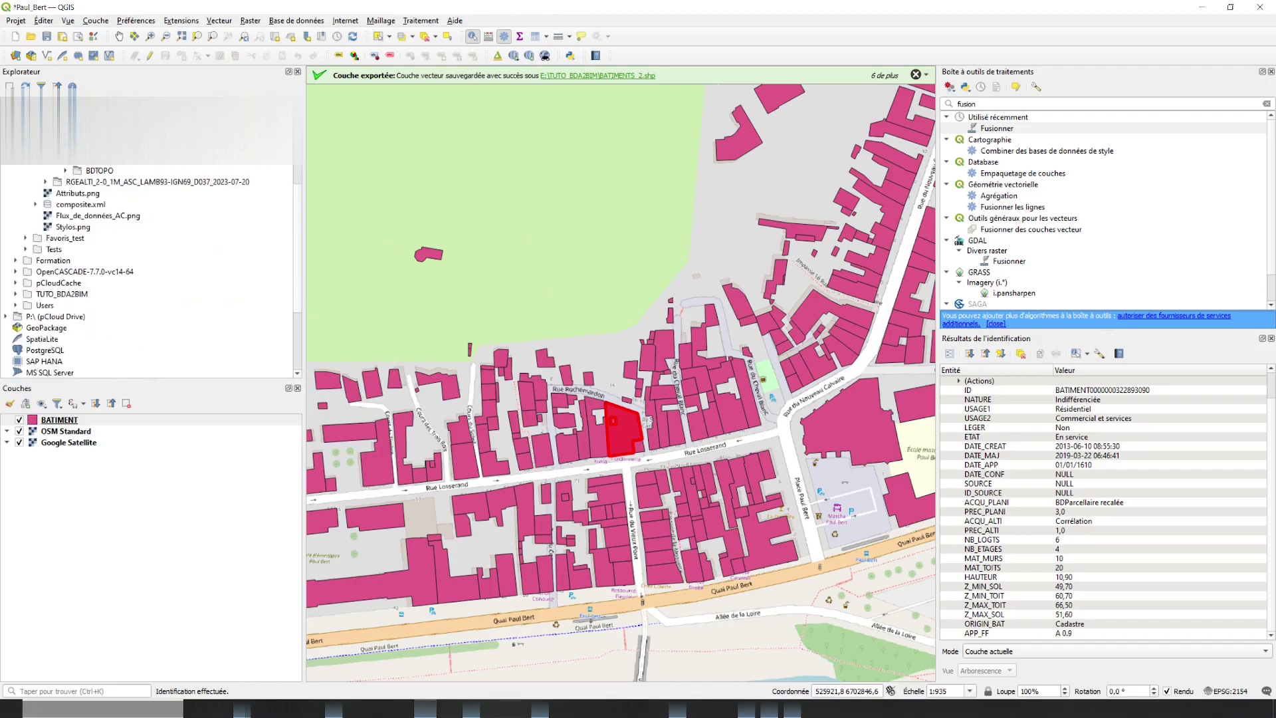
{"action": "left_click", "coordinate": [46, 182]}
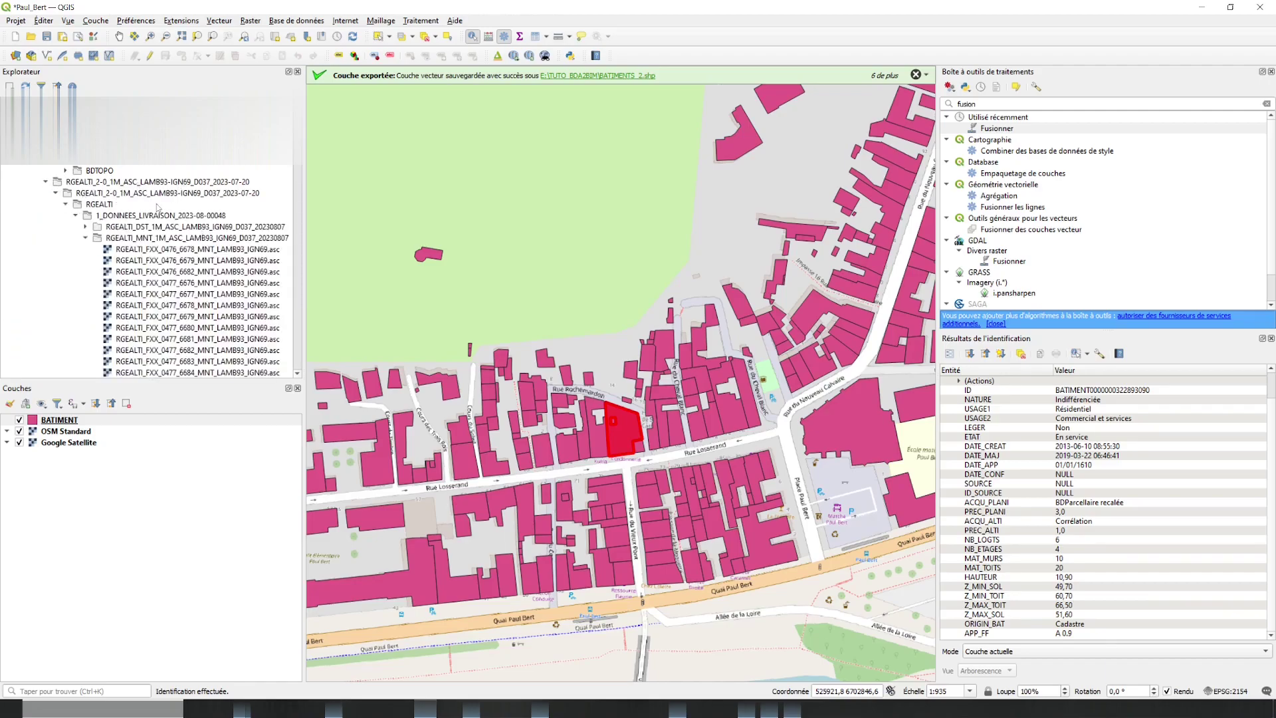
{"action": "scroll", "coordinate": [161, 198], "scroll_direction": "down", "scroll_amount": 1}
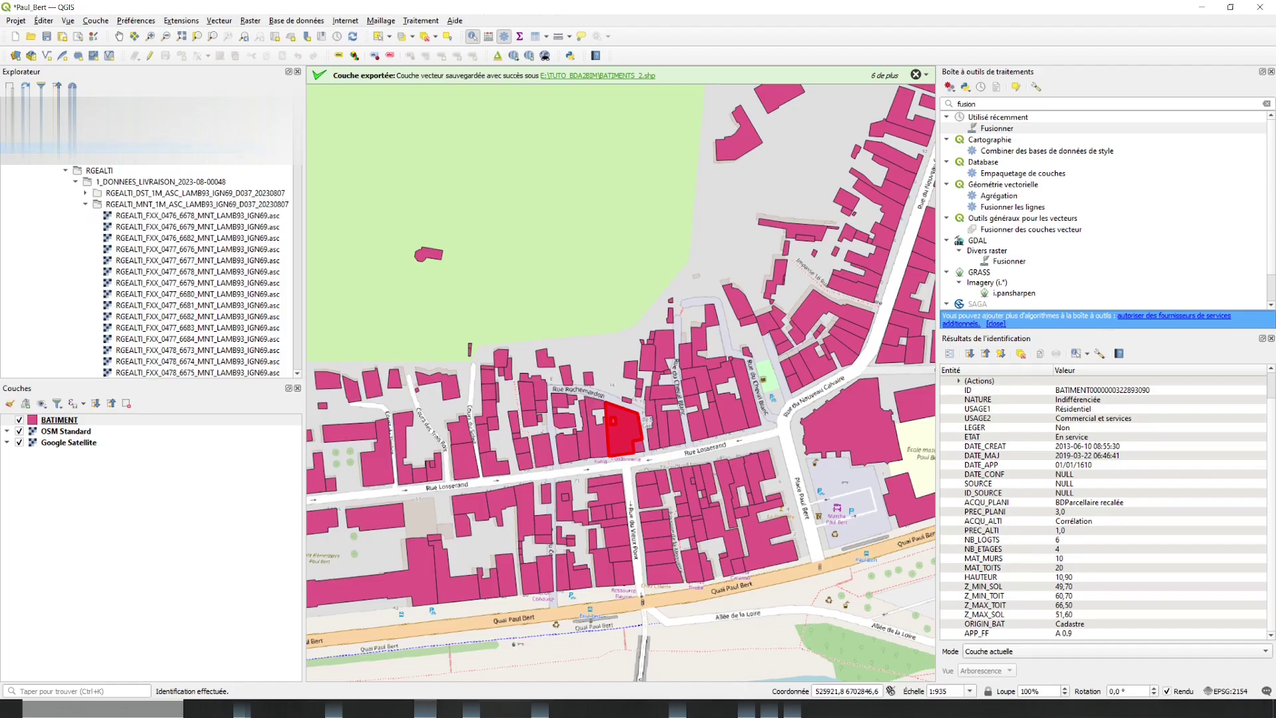
{"action": "scroll", "coordinate": [208, 215], "scroll_direction": "down", "scroll_amount": 1}
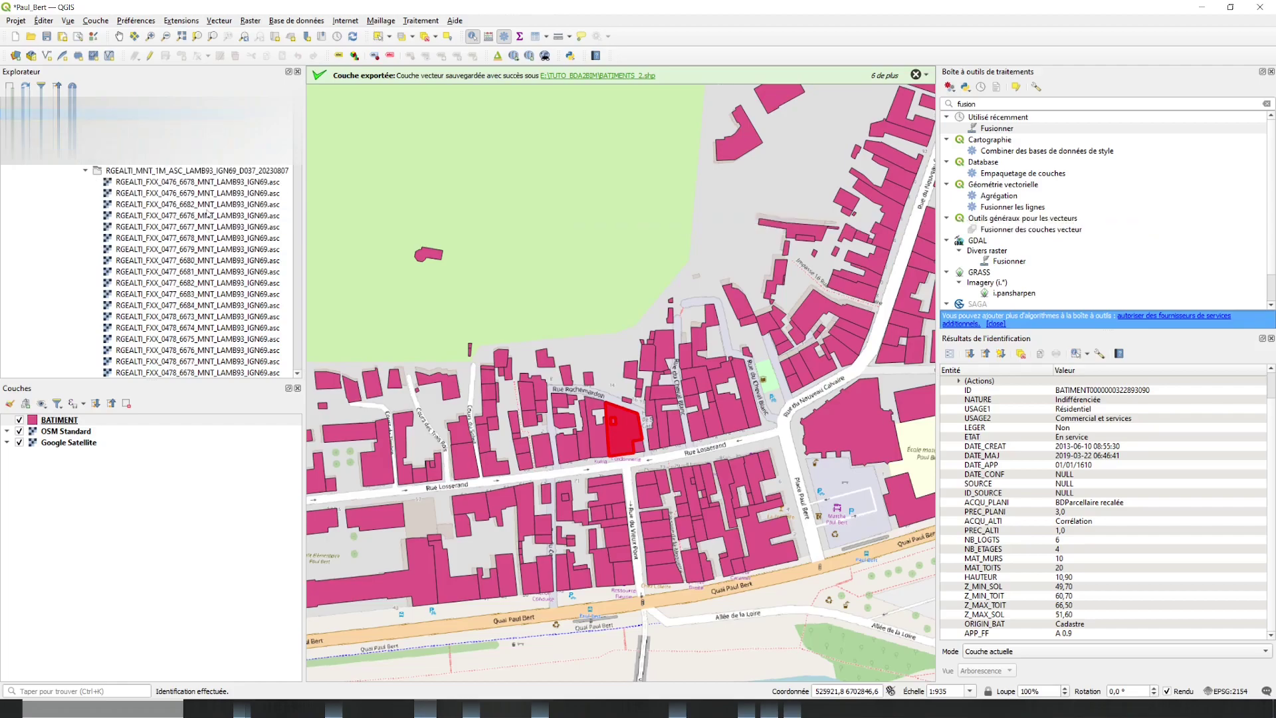
{"action": "scroll", "coordinate": [190, 174], "scroll_direction": "down", "scroll_amount": 3}
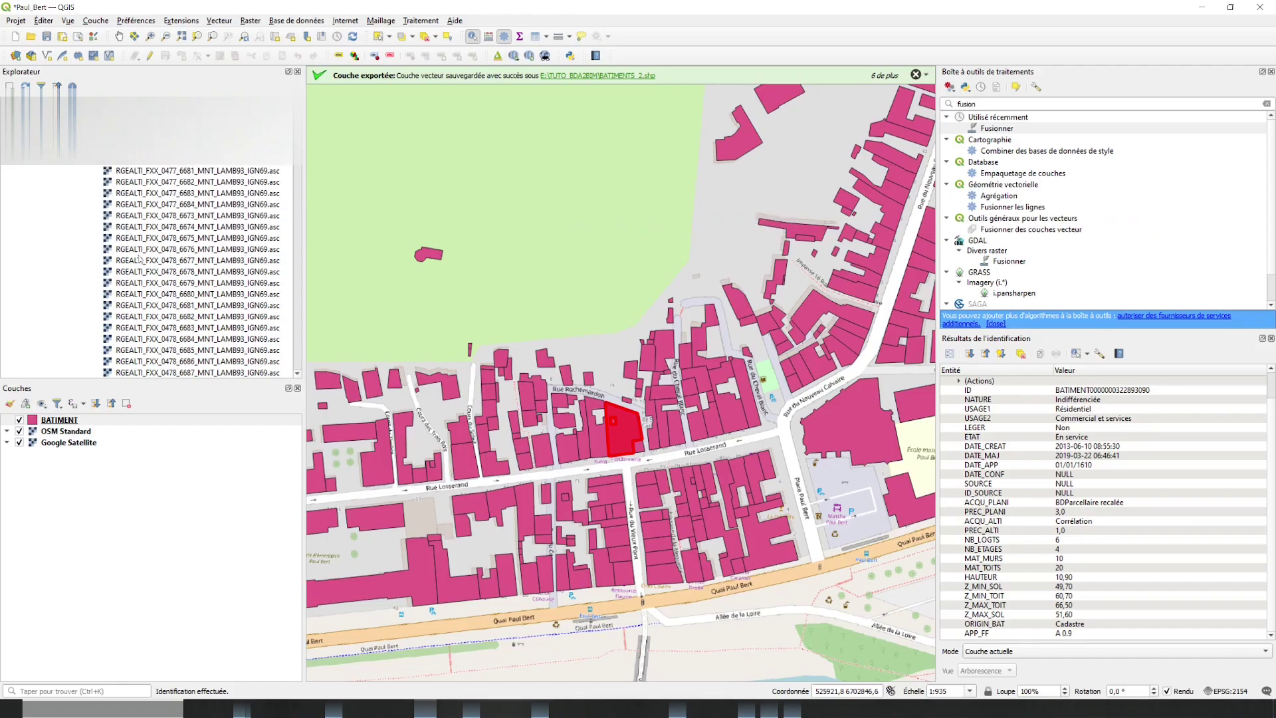
{"action": "scroll", "coordinate": [146, 258], "scroll_direction": "down", "scroll_amount": 19}
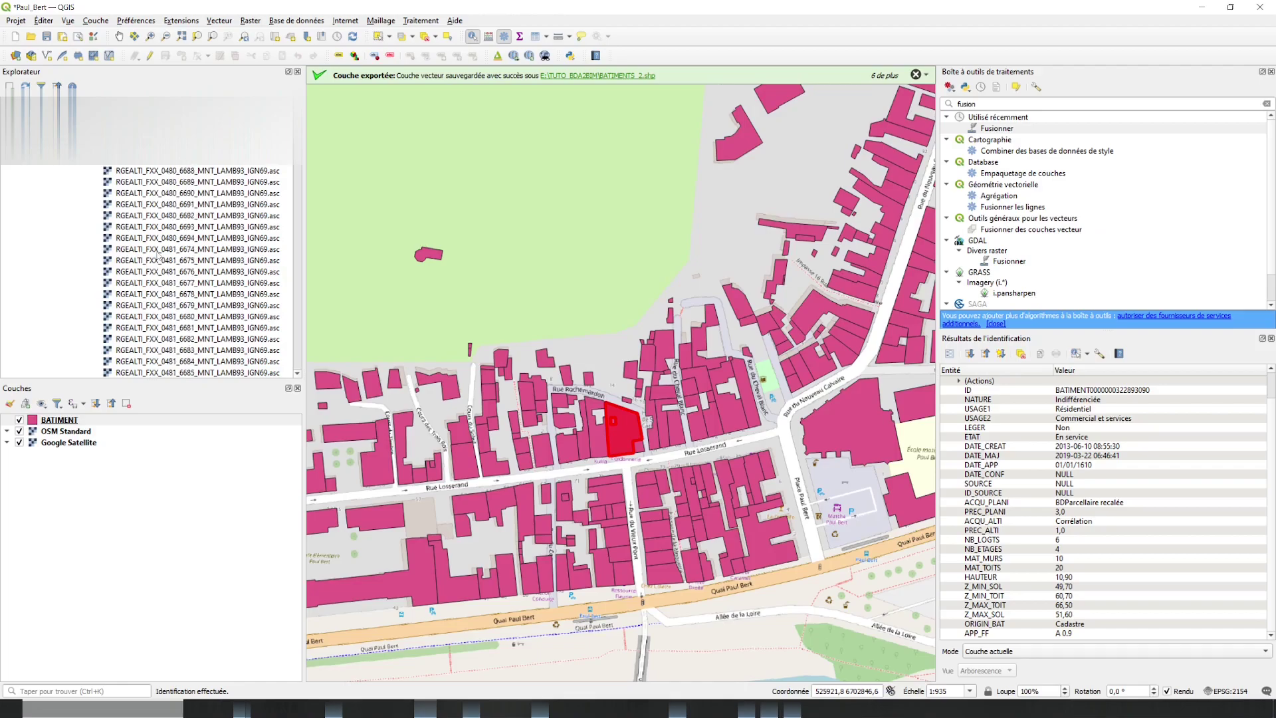
{"action": "left_click_drag", "start_coordinate": [297, 174], "coordinate": [305, 148]}
Set the project's coordinate reference system to RGF93 v1 / Lambert-93 (EPSG:2154)
{"action": "left_click", "coordinate": [1230, 691]}
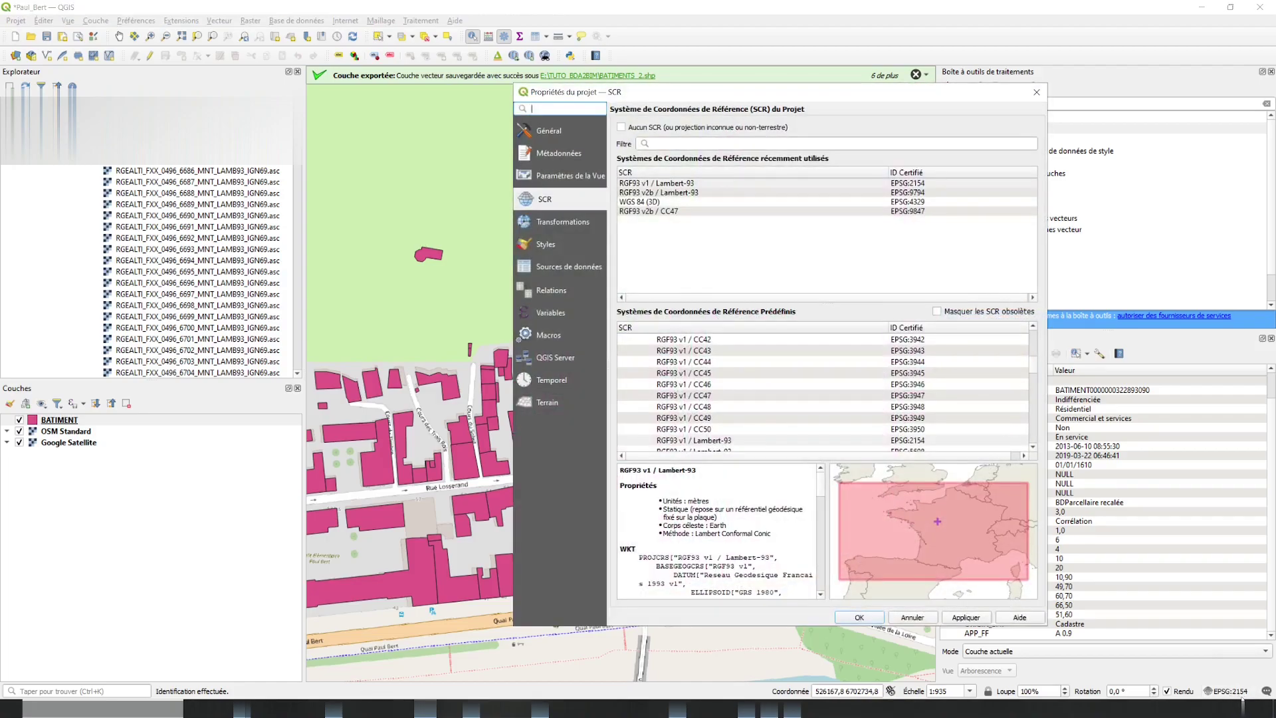
{"action": "left_click", "coordinate": [712, 185]}
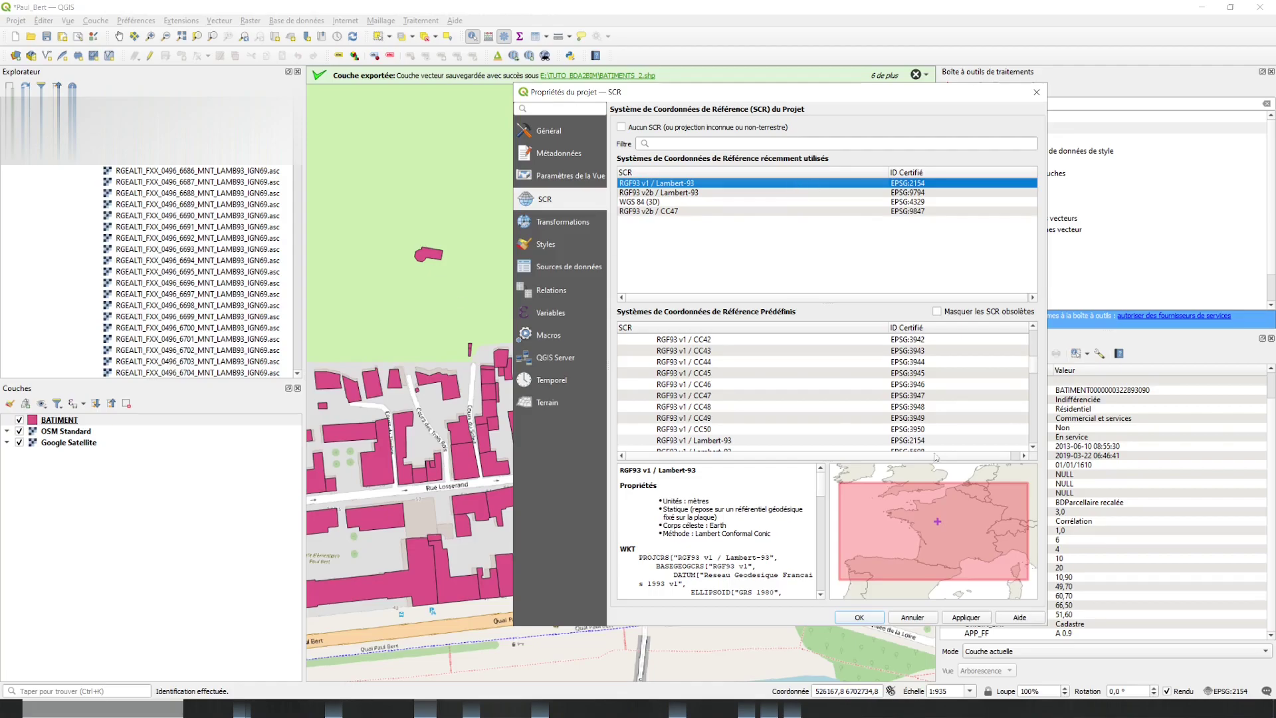
{"action": "left_click", "coordinate": [977, 617]}
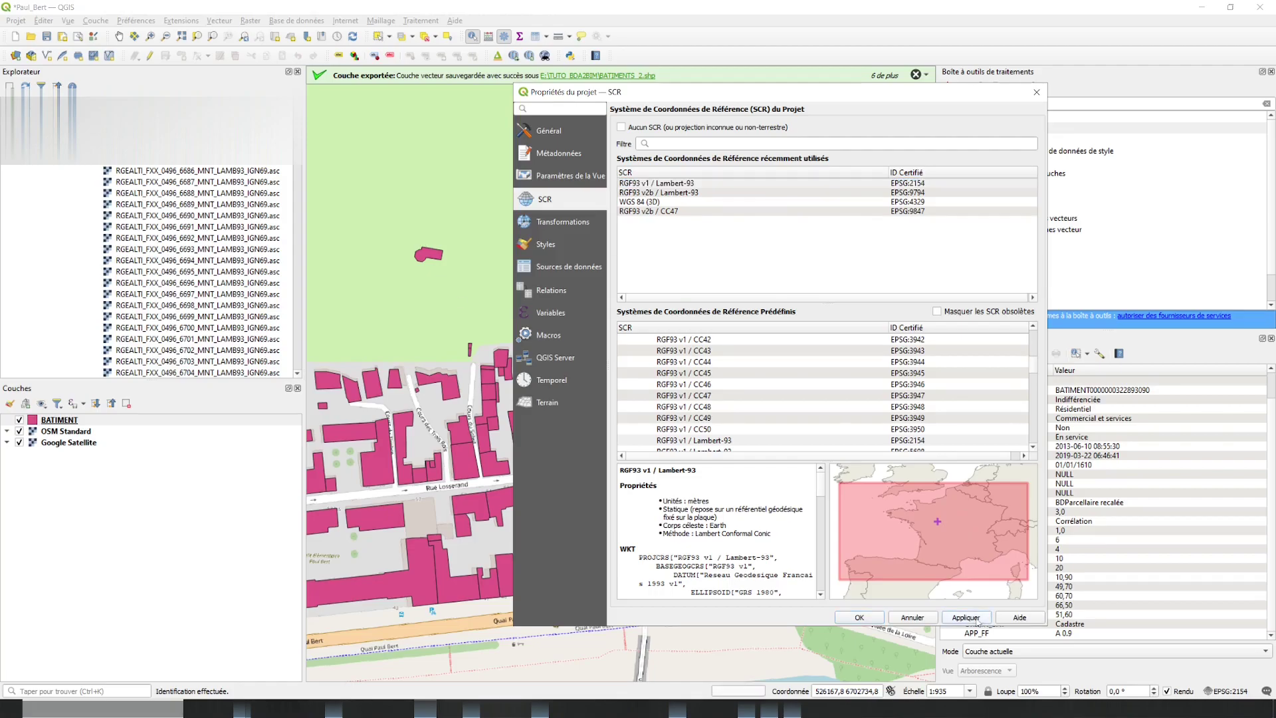
{"action": "left_click", "coordinate": [875, 618]}
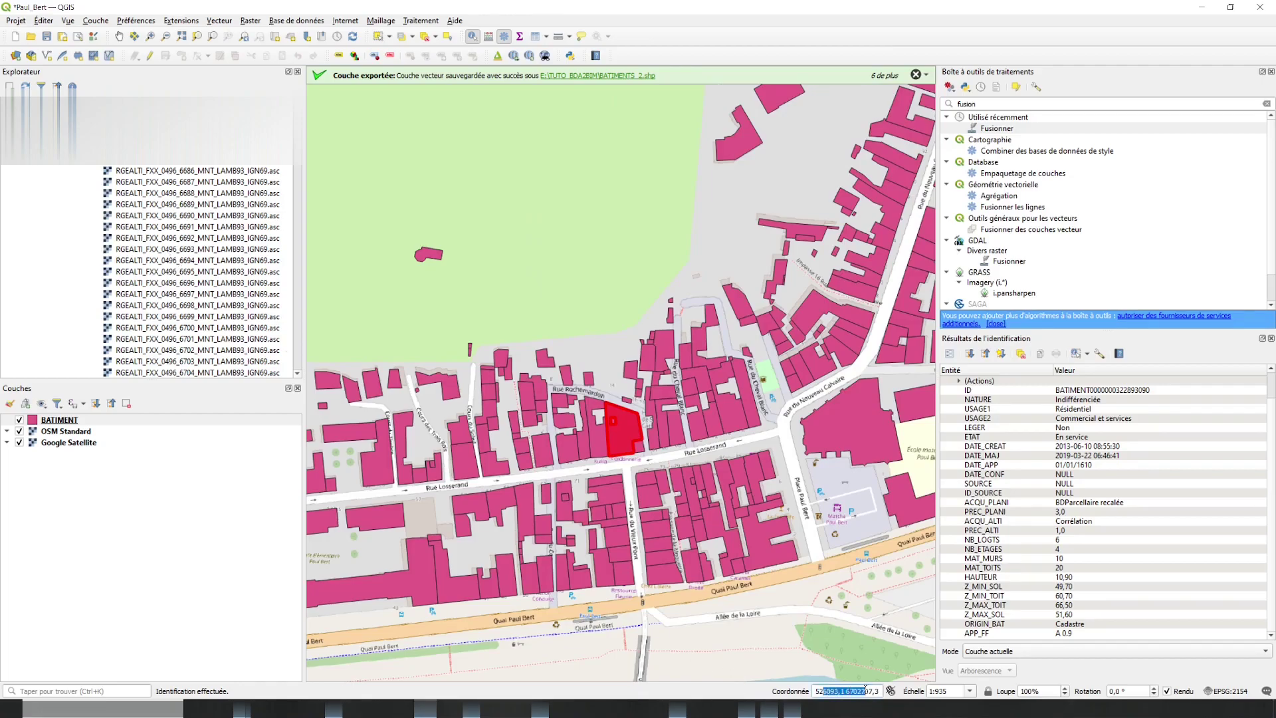
Read the map coordinates of the district and look for the RGEALTI tiles whose file names match them
{"action": "left_click_drag", "start_coordinate": [826, 691], "coordinate": [816, 691]}
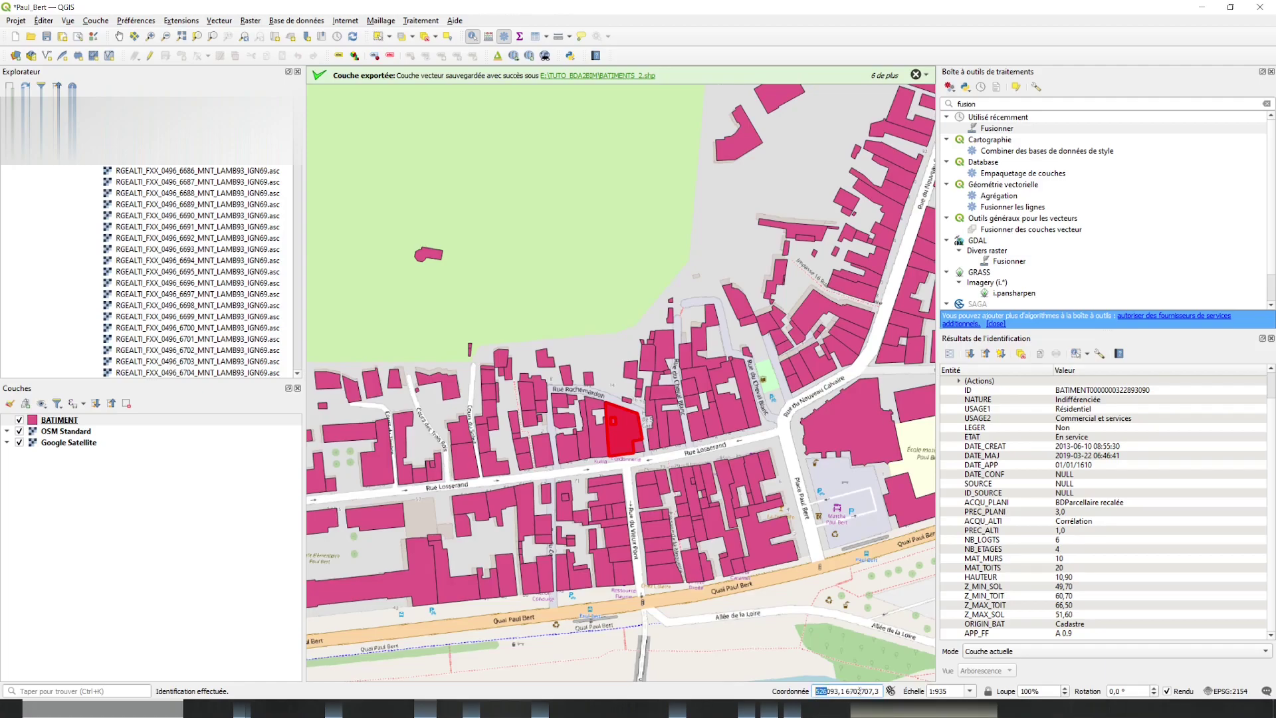
{"action": "left_click_drag", "start_coordinate": [846, 691], "coordinate": [859, 691]}
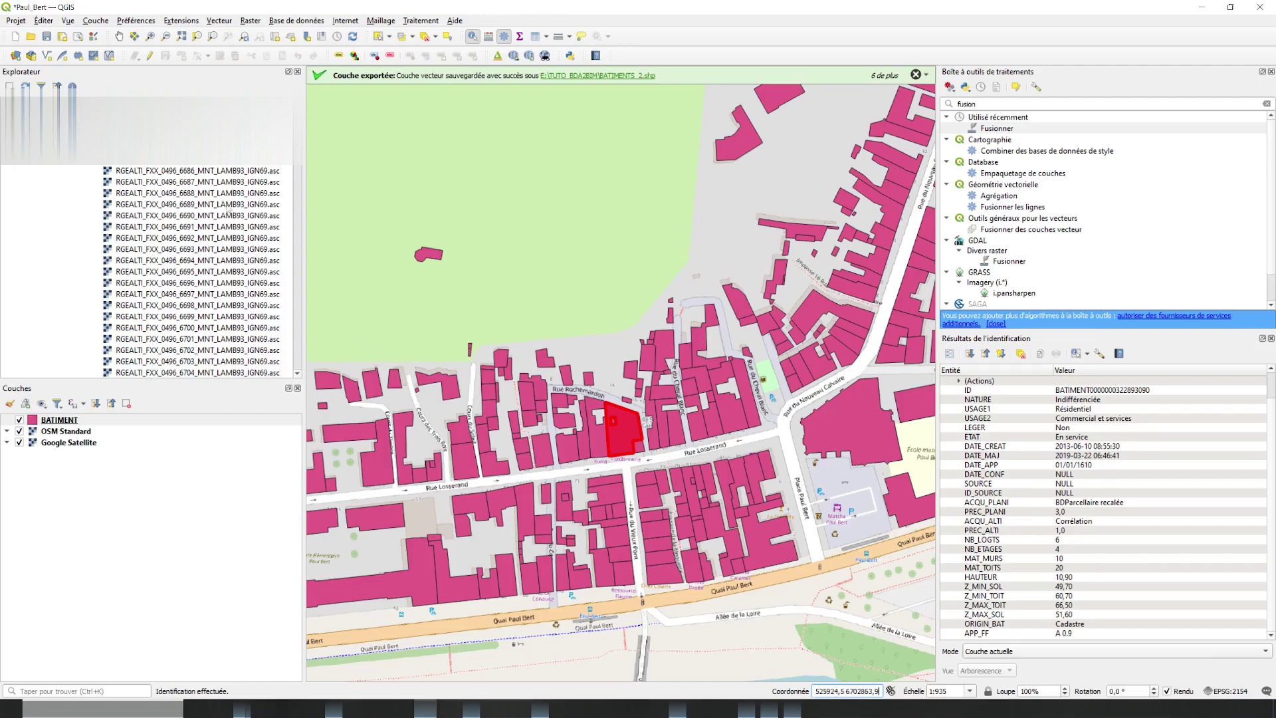
{"action": "scroll", "coordinate": [175, 244], "scroll_direction": "down", "scroll_amount": 12}
{"action": "left_click_drag", "start_coordinate": [298, 140], "coordinate": [301, 238]}
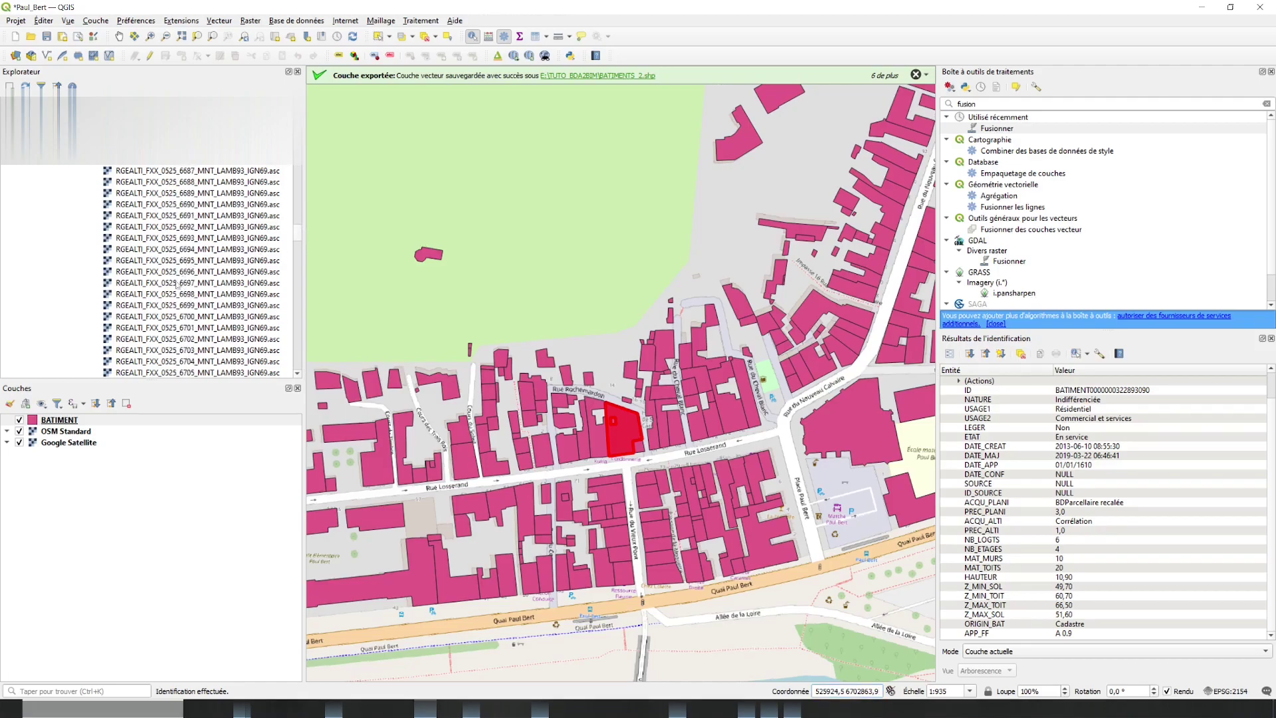
{"action": "left_click", "coordinate": [171, 272]}
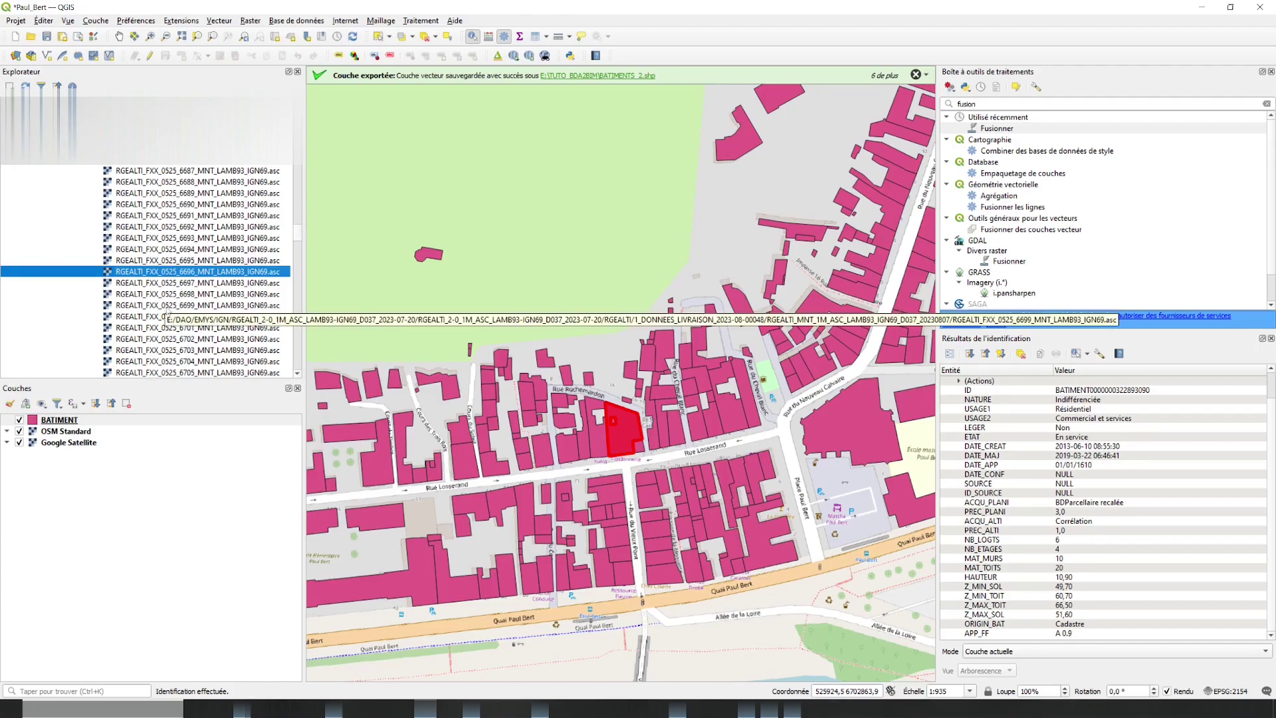
{"action": "scroll", "coordinate": [169, 308], "scroll_direction": "up", "scroll_amount": 7}
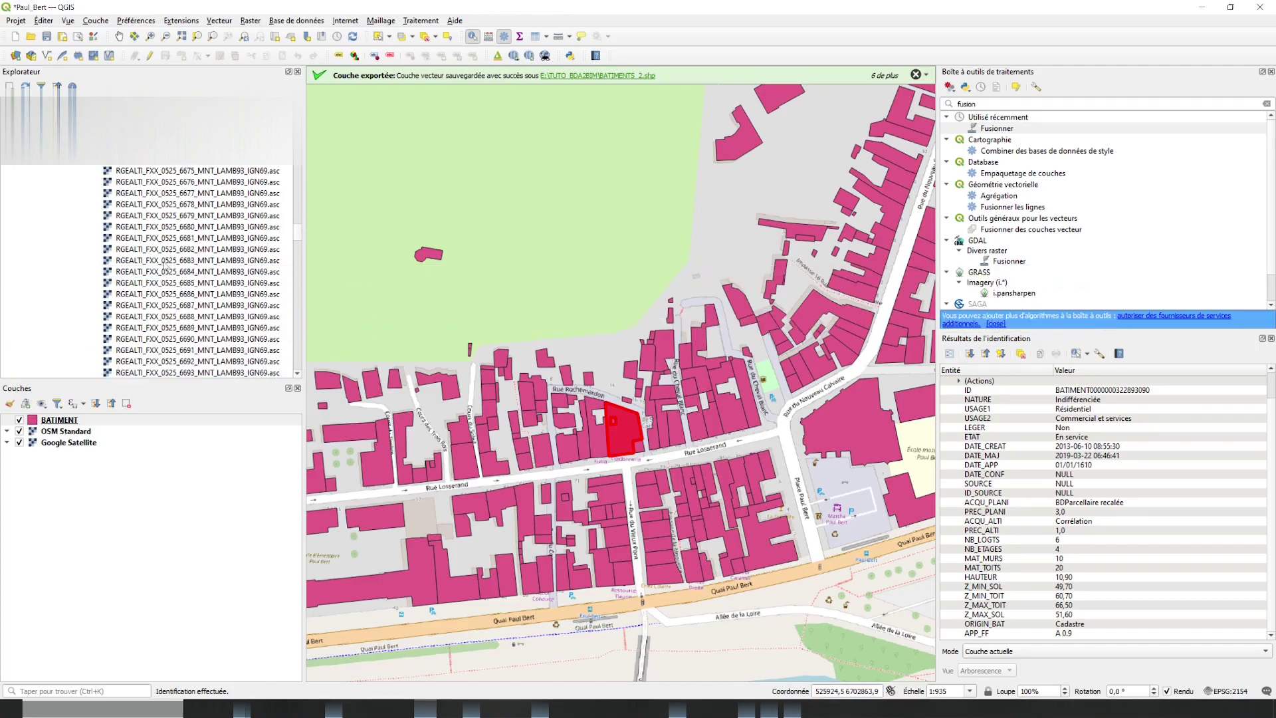
{"action": "scroll", "coordinate": [165, 265], "scroll_direction": "down", "scroll_amount": 11}
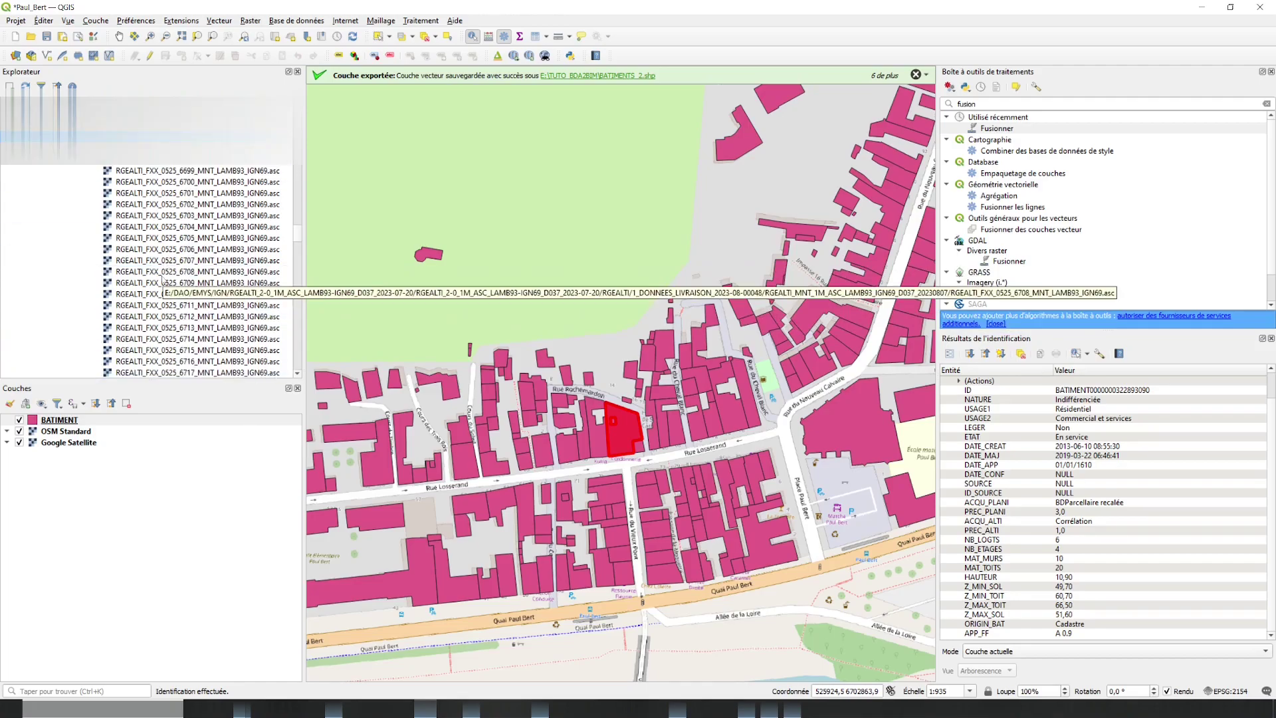
Add the RGEALTI terrain tiles 0525_6702, 0525_6703 and 0525_6704 to the map as raster layers
{"action": "left_click", "coordinate": [159, 206]}
{"action": "double_click", "coordinate": [157, 208]}
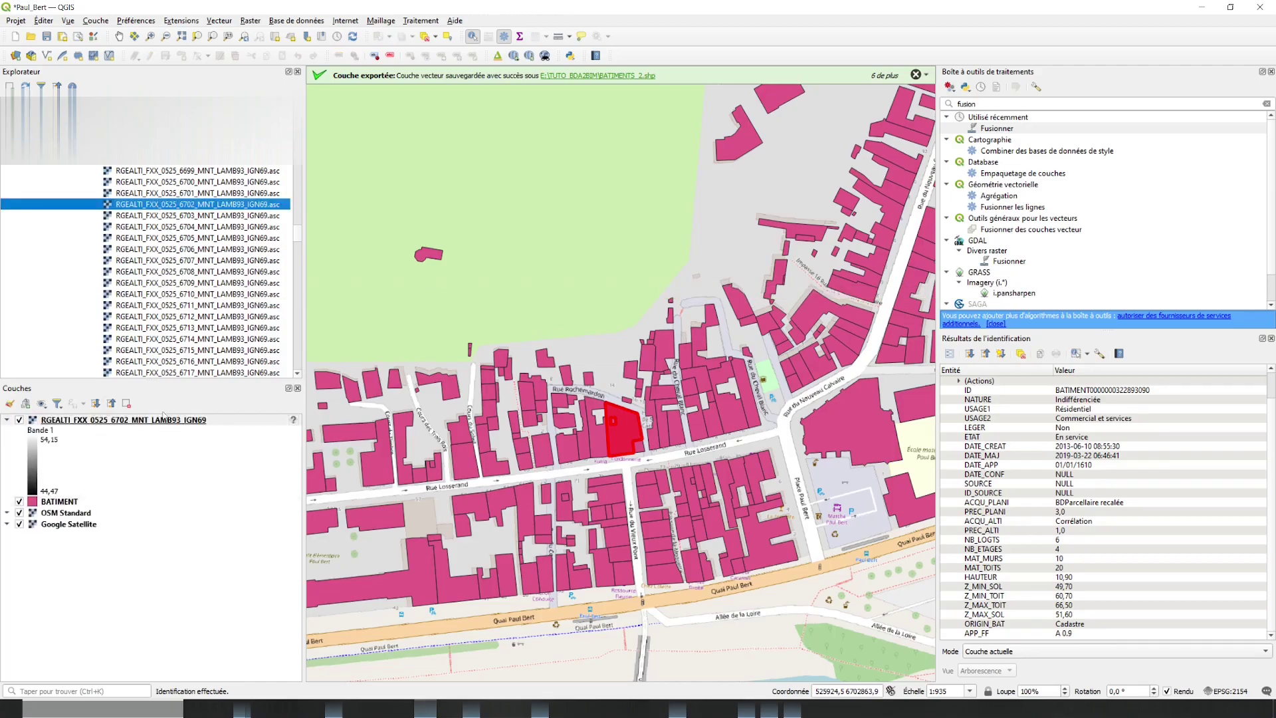
{"action": "scroll", "coordinate": [642, 432], "scroll_direction": "down", "scroll_amount": 2}
{"action": "scroll", "coordinate": [642, 432], "scroll_direction": "down", "scroll_amount": 1}
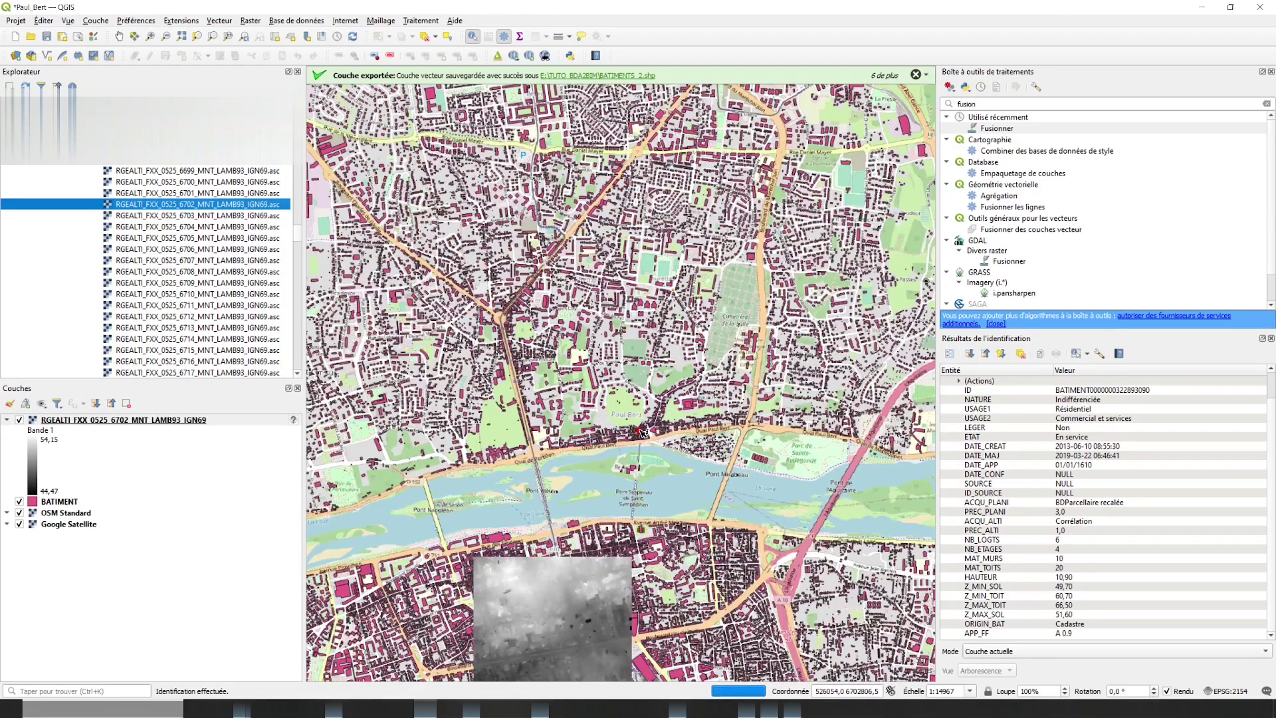
{"action": "scroll", "coordinate": [642, 432], "scroll_direction": "down", "scroll_amount": 2}
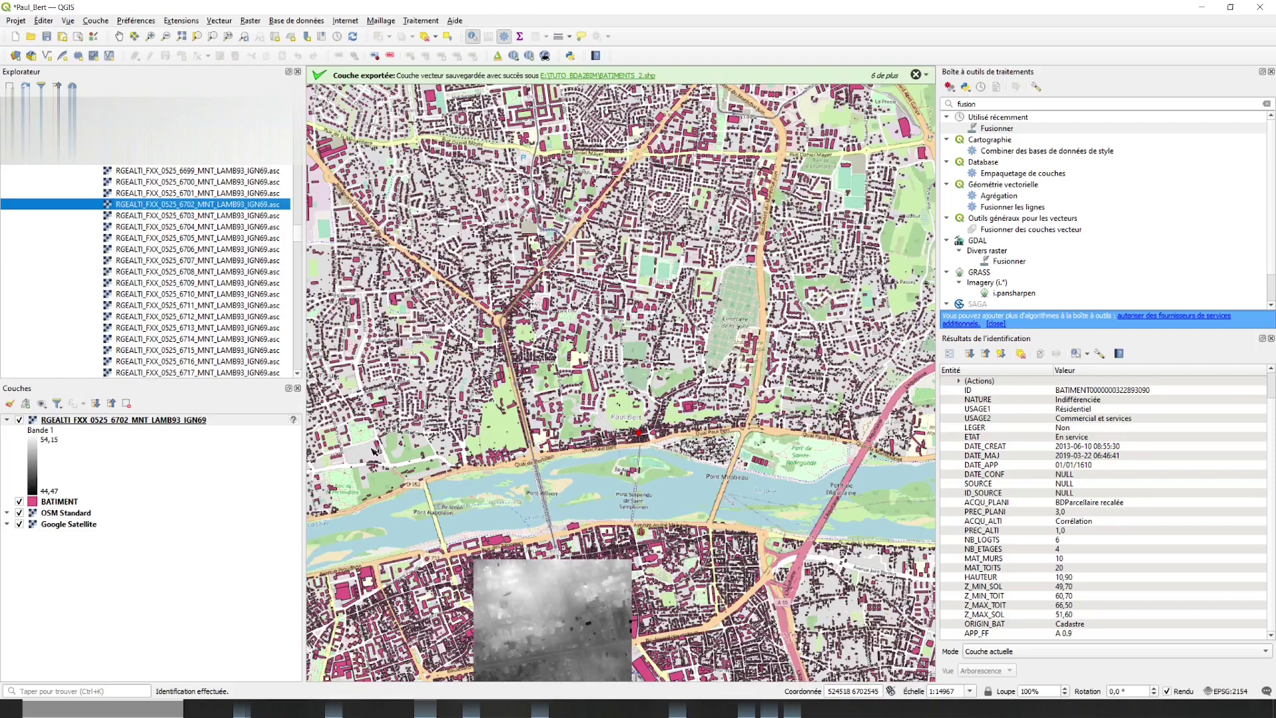
{"action": "double_click", "coordinate": [167, 216]}
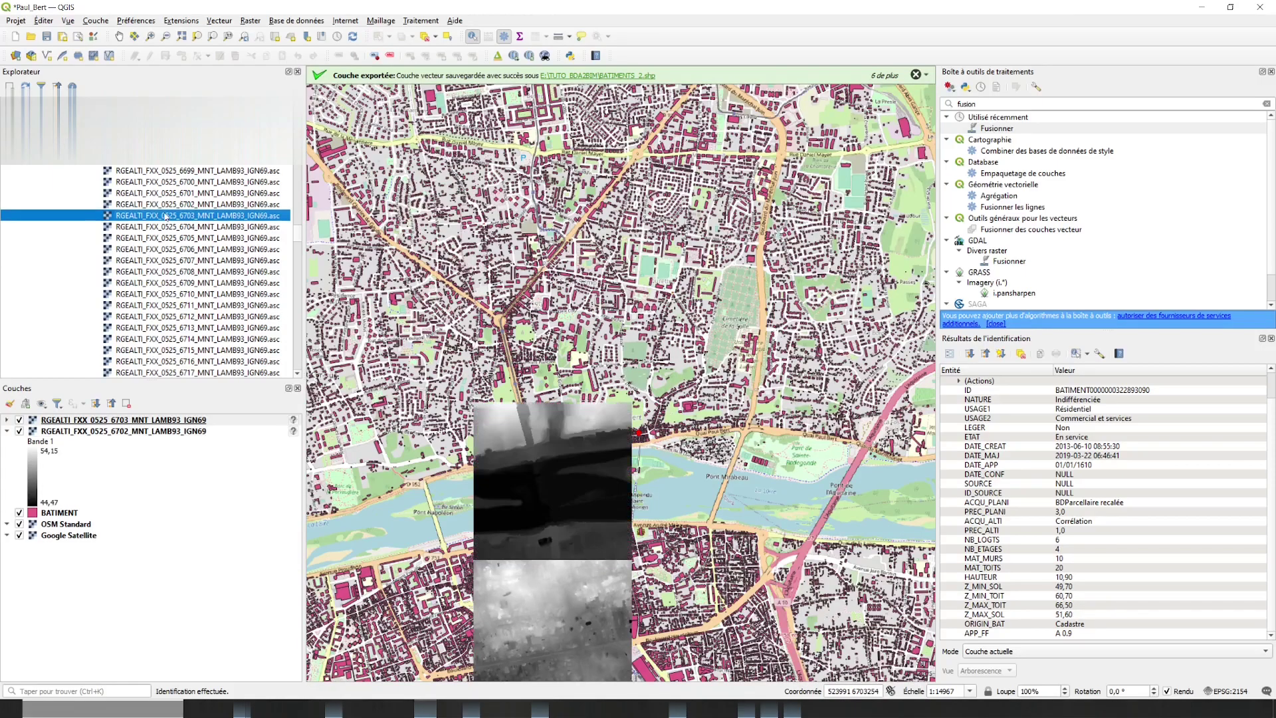
{"action": "double_click", "coordinate": [165, 227]}
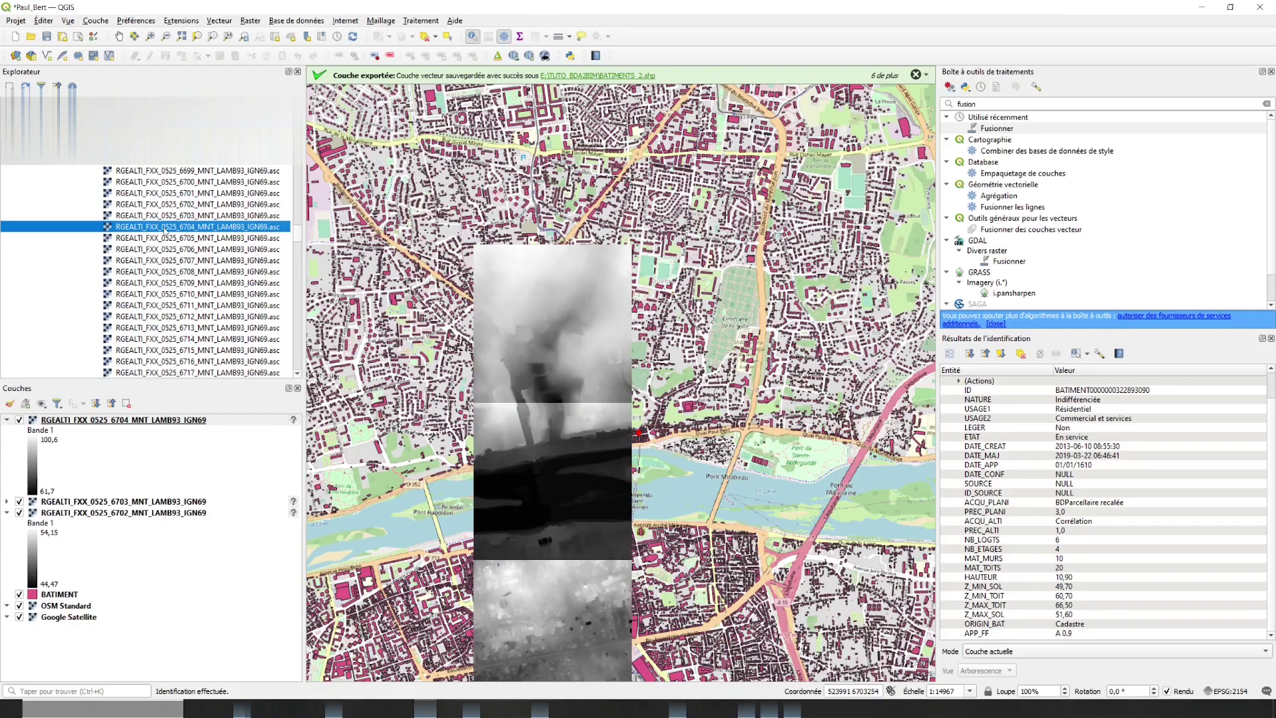
Remove the RGEALTI_FXX_0525_6702_MNT_LAMB93_IGN69 layer from the project
{"action": "left_click", "coordinate": [157, 513]}
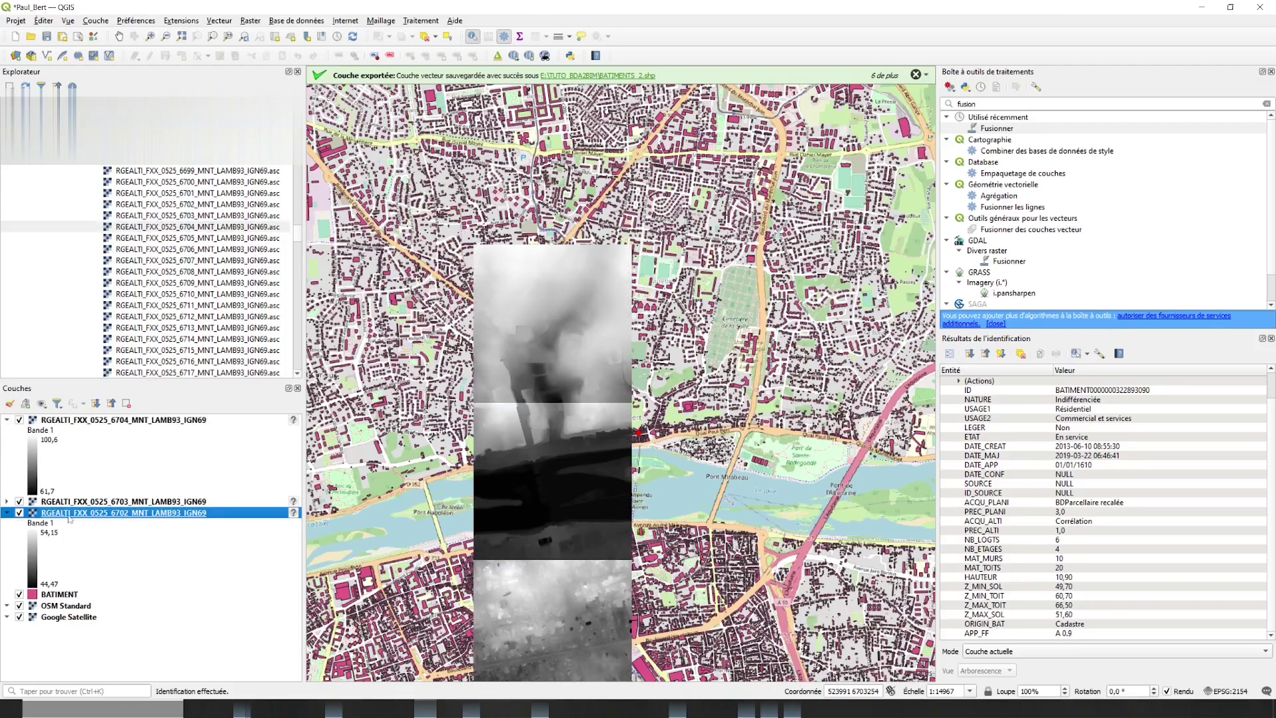
{"action": "right_click", "coordinate": [48, 517]}
{"action": "left_click", "coordinate": [147, 373]}
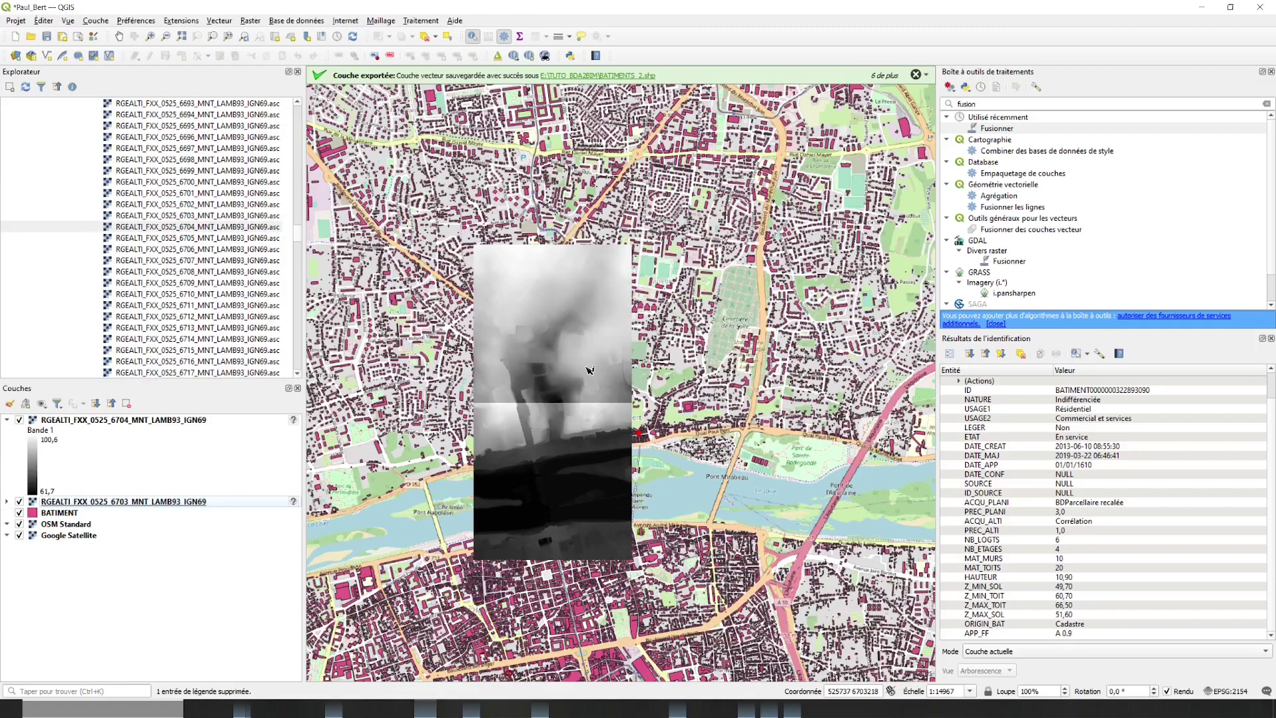
Add the neighbouring RGEALTI terrain tiles 0526_6703 and 0526_6704 to the map as raster layers
{"action": "left_click", "coordinate": [151, 227]}
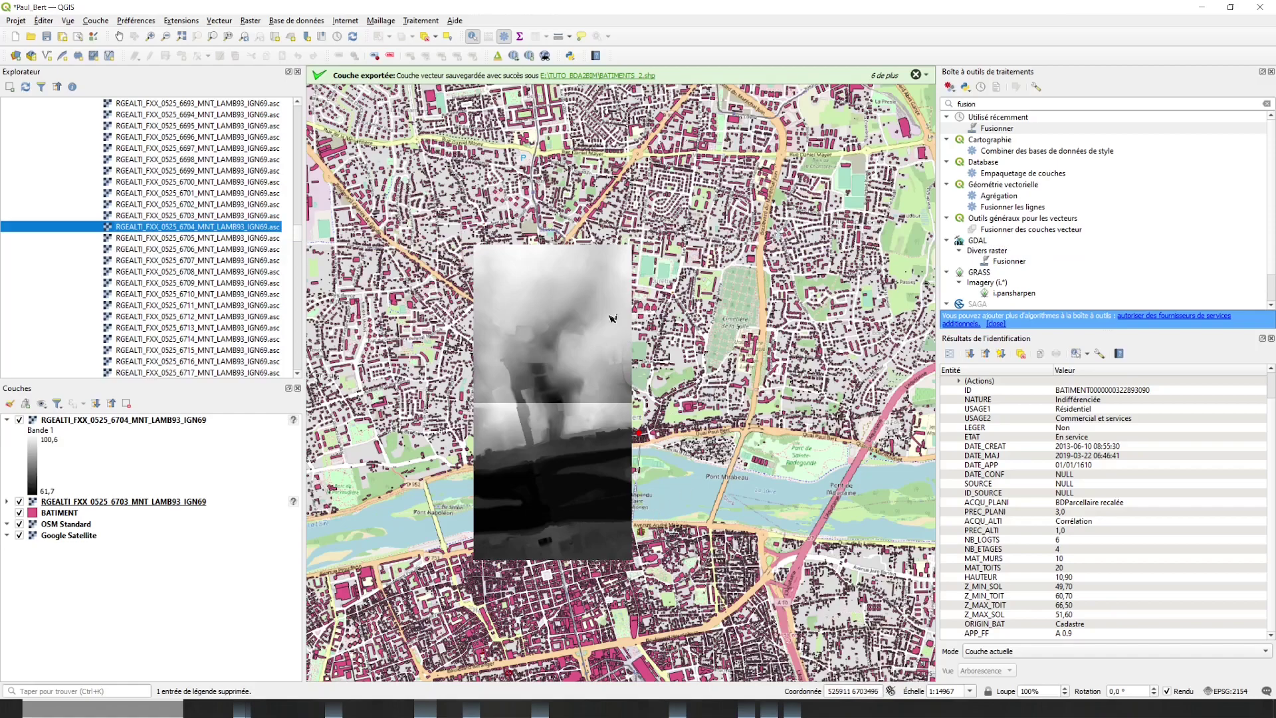
{"action": "scroll", "coordinate": [137, 227], "scroll_direction": "down", "scroll_amount": 20}
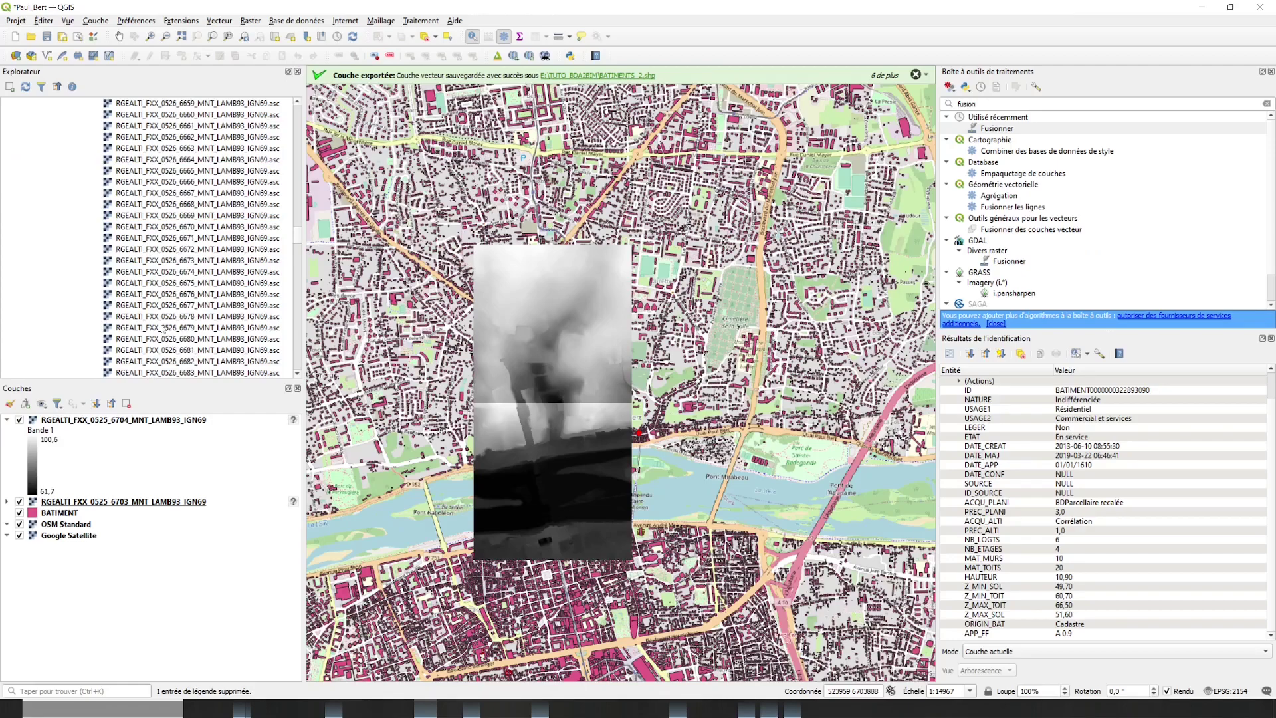
{"action": "scroll", "coordinate": [162, 329], "scroll_direction": "down", "scroll_amount": 1}
{"action": "scroll", "coordinate": [163, 329], "scroll_direction": "down", "scroll_amount": 6}
{"action": "scroll", "coordinate": [163, 329], "scroll_direction": "down", "scroll_amount": 2}
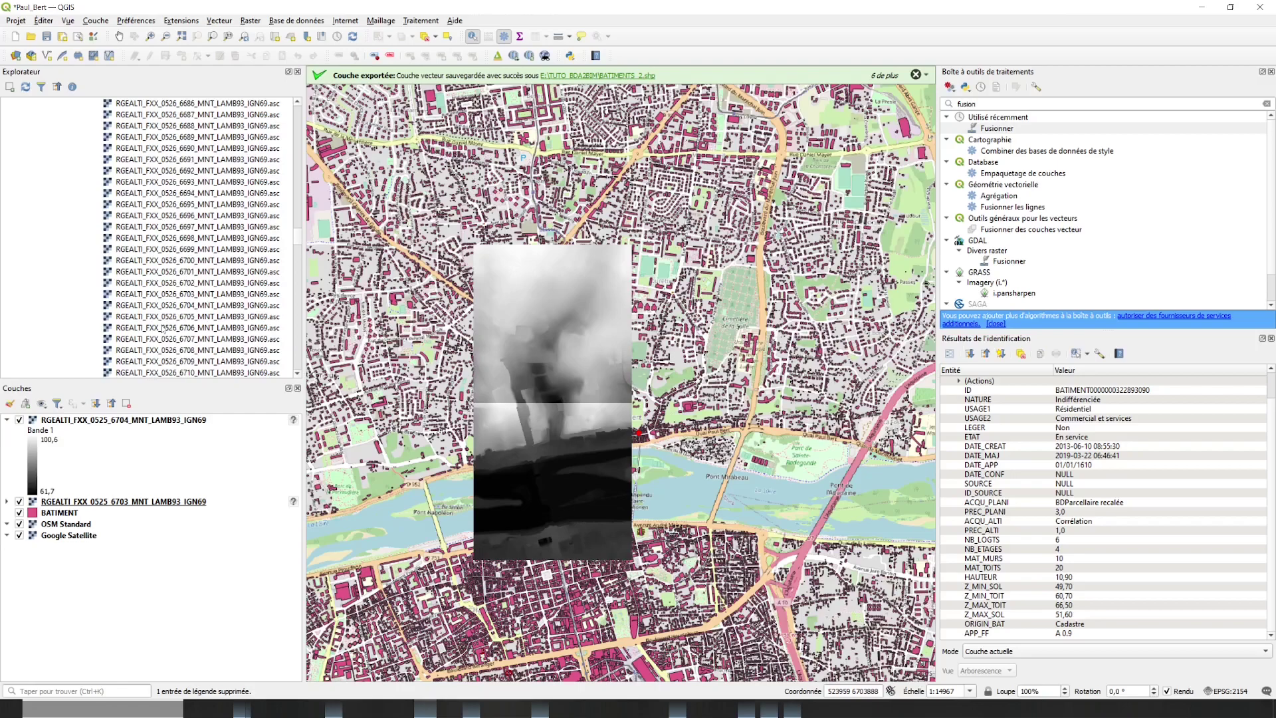
{"action": "left_click", "coordinate": [180, 296]}
{"action": "double_click", "coordinate": [159, 295]}
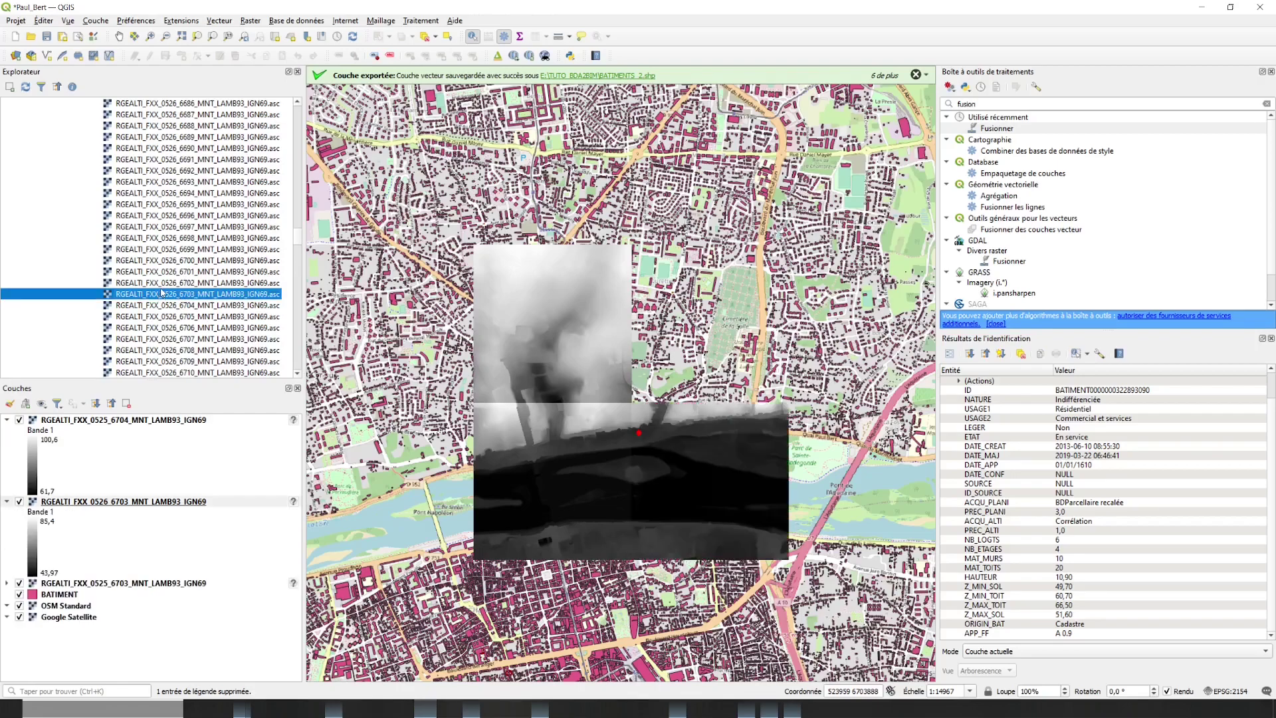
{"action": "double_click", "coordinate": [162, 306]}
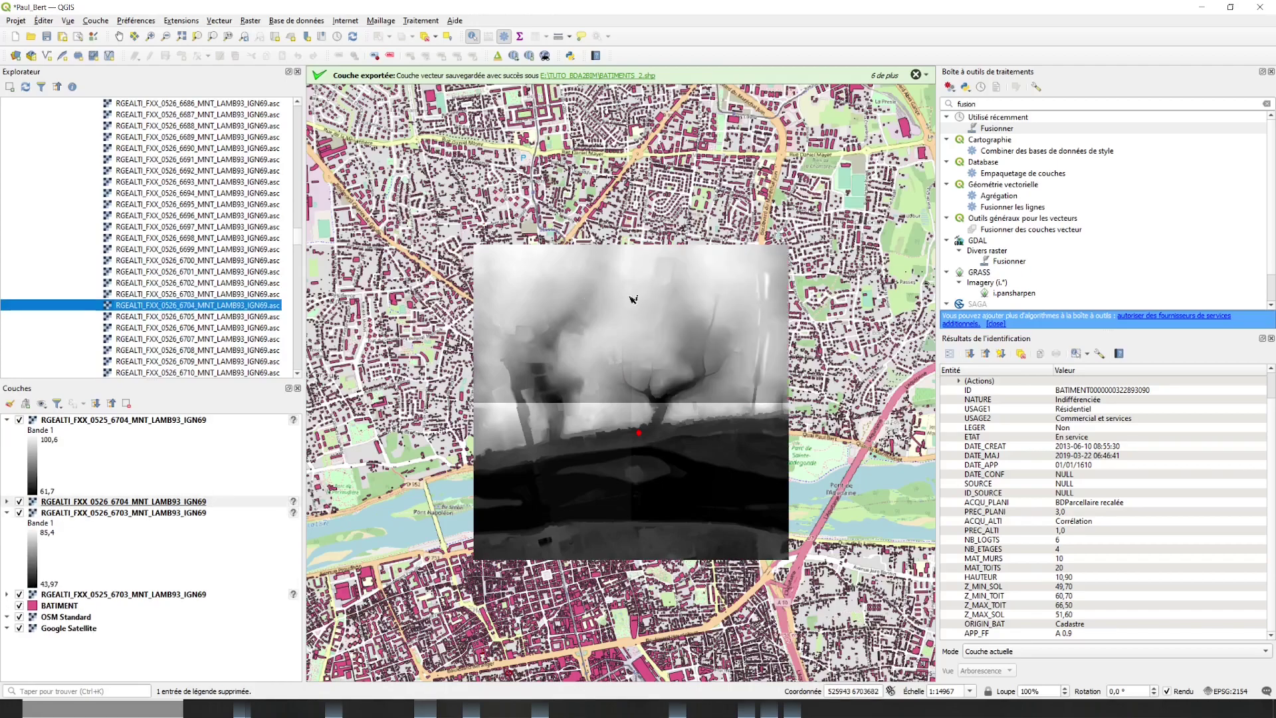
Set the global opacity of the RGEALTI_FXX_0525_6703_MNT_LAMB93_IGN69 layer to 32.3%
{"action": "scroll", "coordinate": [670, 357], "scroll_direction": "up", "scroll_amount": 1}
{"action": "scroll", "coordinate": [670, 356], "scroll_direction": "down", "scroll_amount": 1}
{"action": "left_click", "coordinate": [114, 424]}
{"action": "left_click", "coordinate": [118, 512], "text": "shift"}
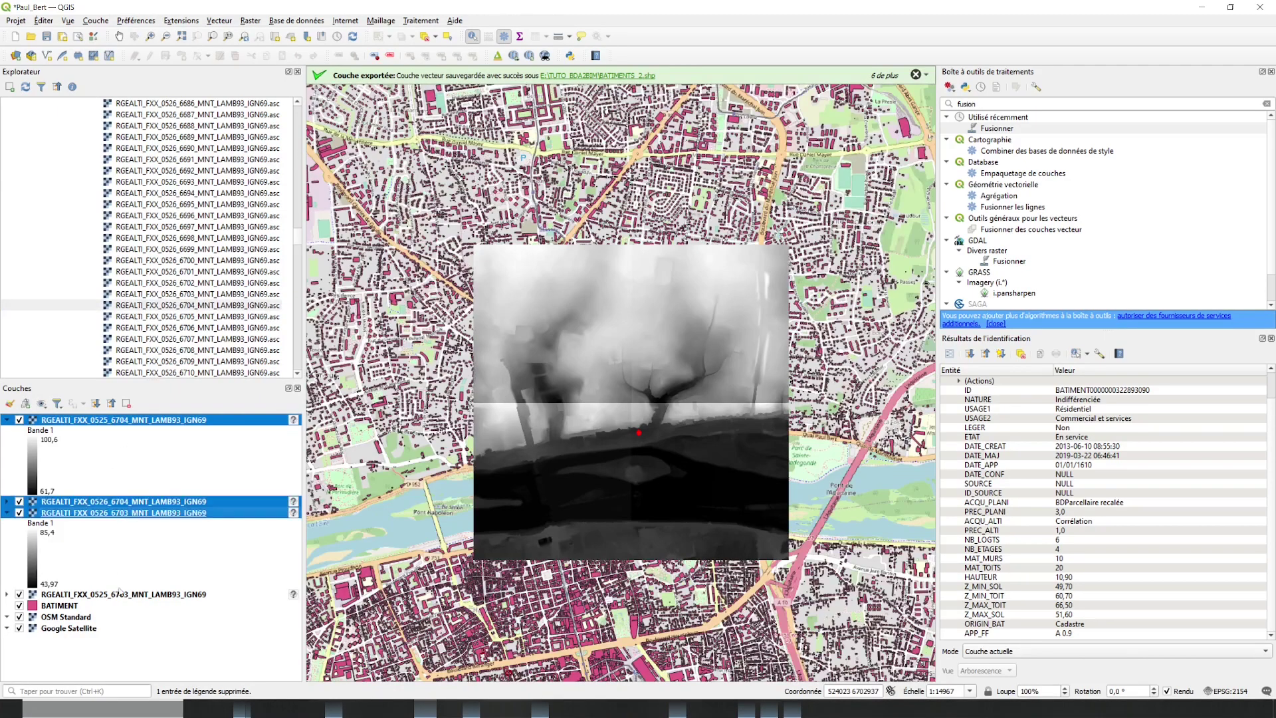
{"action": "left_click", "coordinate": [129, 605], "text": "shift"}
{"action": "left_click", "coordinate": [138, 595], "text": "shift"}
{"action": "right_click", "coordinate": [136, 594]}
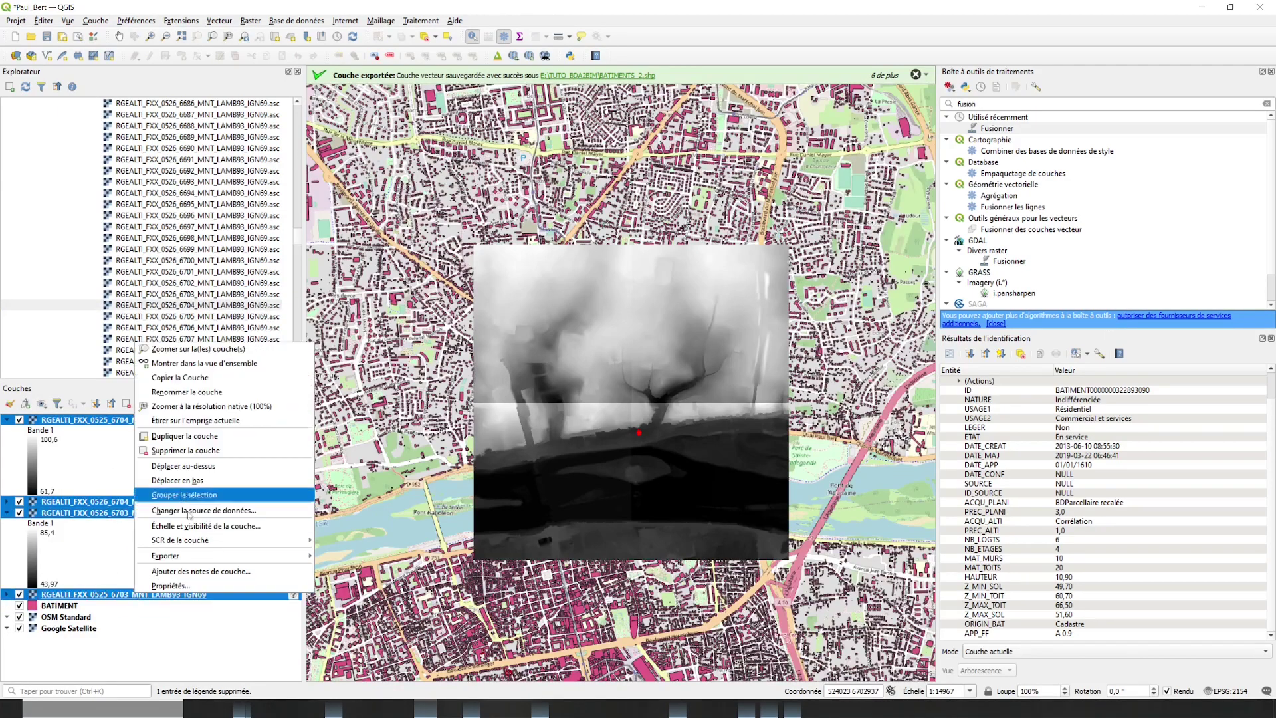
{"action": "left_click", "coordinate": [171, 586]}
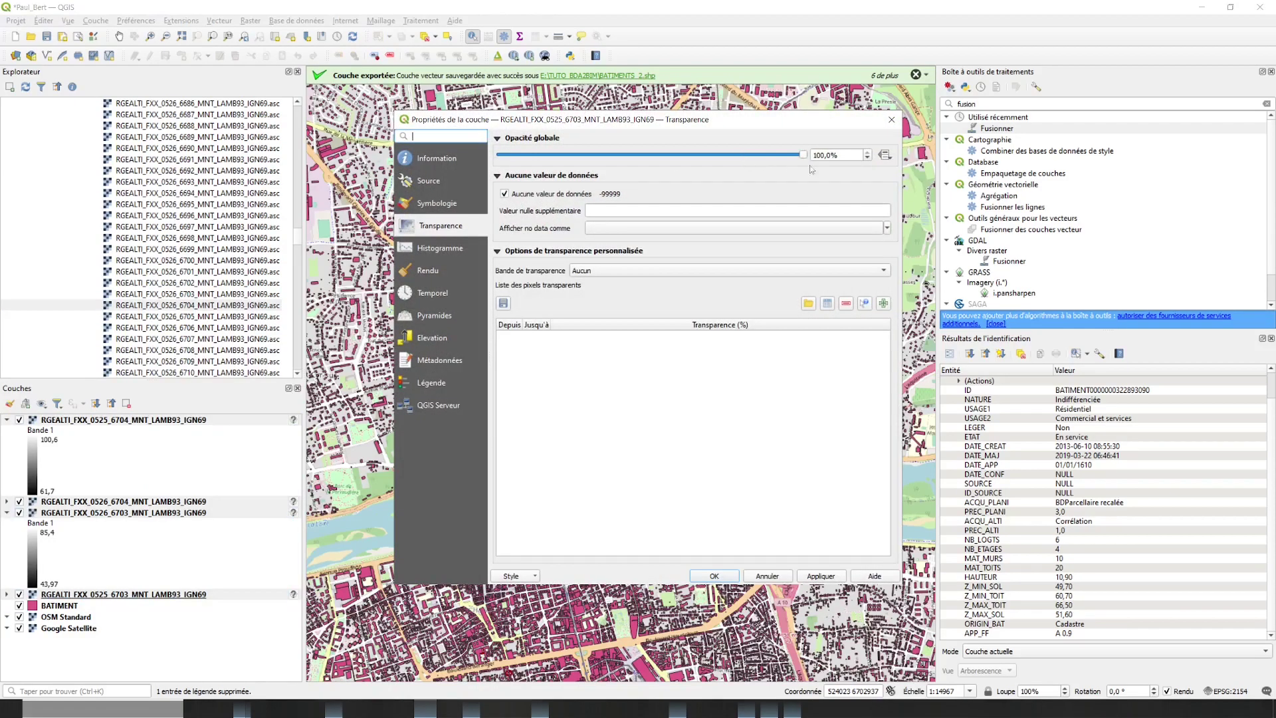
{"action": "left_click_drag", "start_coordinate": [804, 157], "coordinate": [599, 157]}
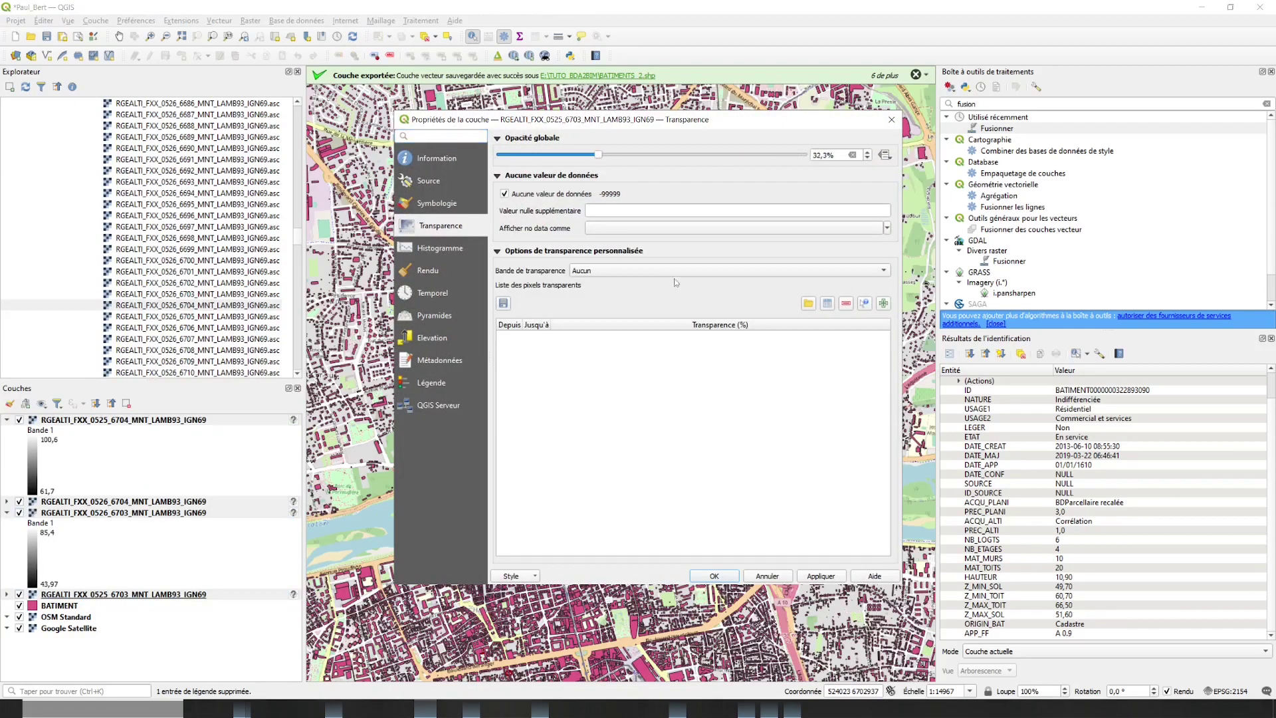
{"action": "left_click", "coordinate": [716, 577]}
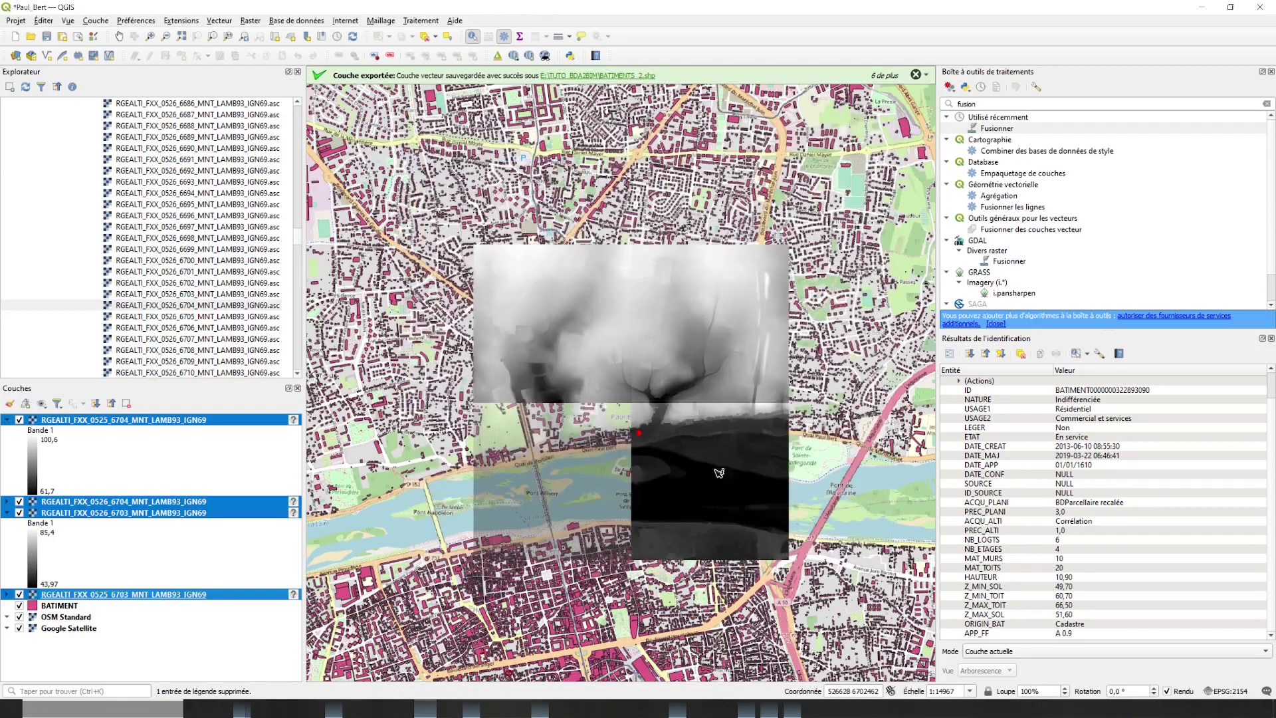
{"action": "left_click", "coordinate": [125, 483]}
{"action": "left_click", "coordinate": [141, 512]}
{"action": "left_click", "coordinate": [144, 502], "text": "ctrl"}
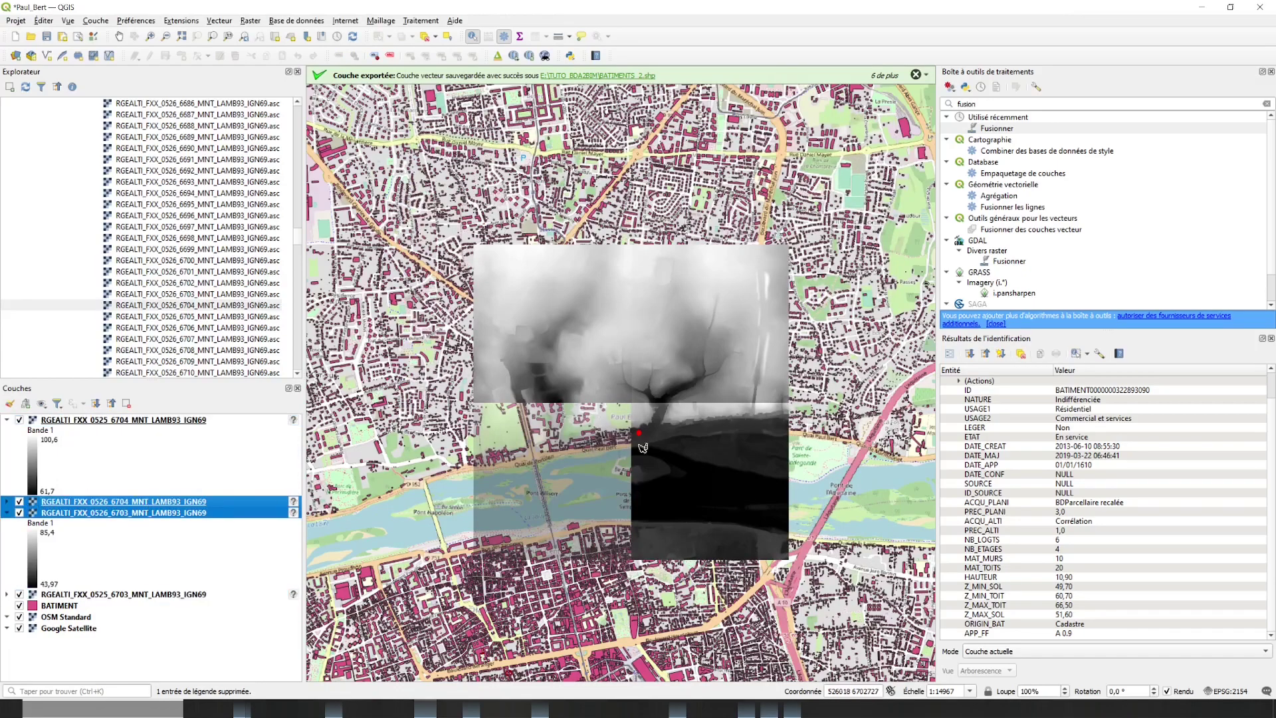
{"action": "left_click", "coordinate": [697, 399]}
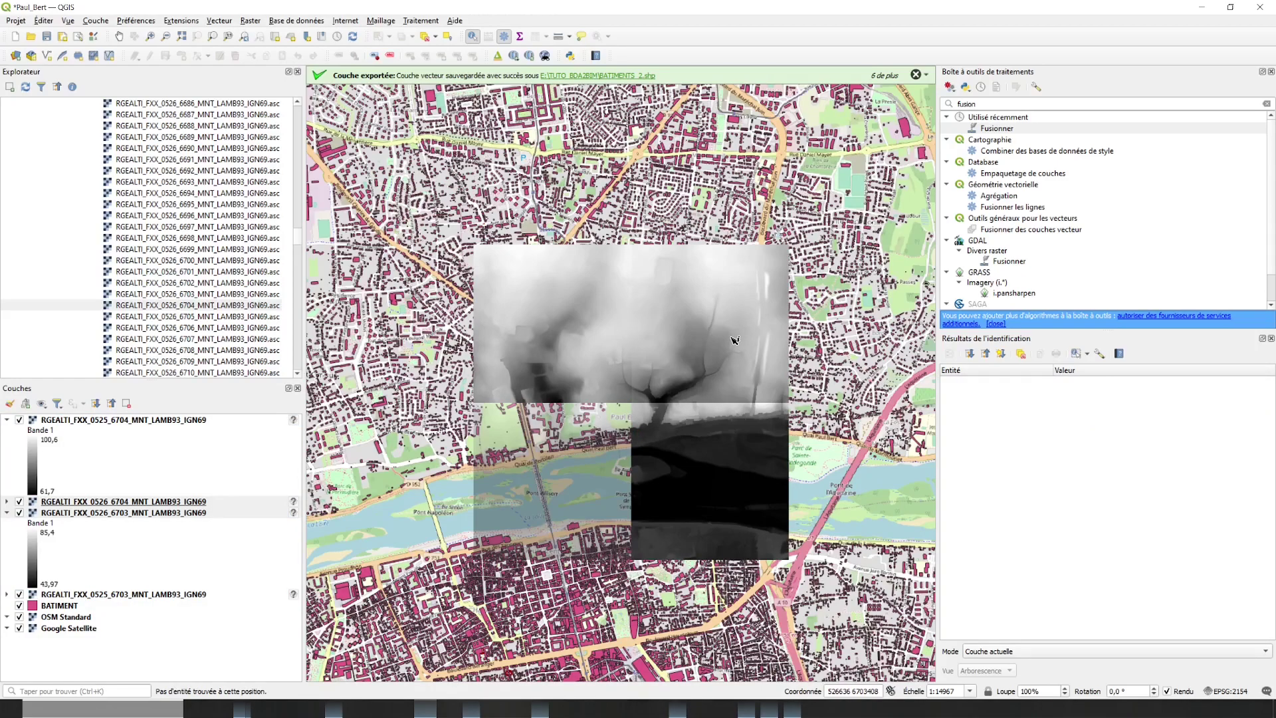
{"action": "scroll", "coordinate": [734, 340], "scroll_direction": "up", "scroll_amount": 1}
{"action": "scroll", "coordinate": [734, 340], "scroll_direction": "down", "scroll_amount": 1}
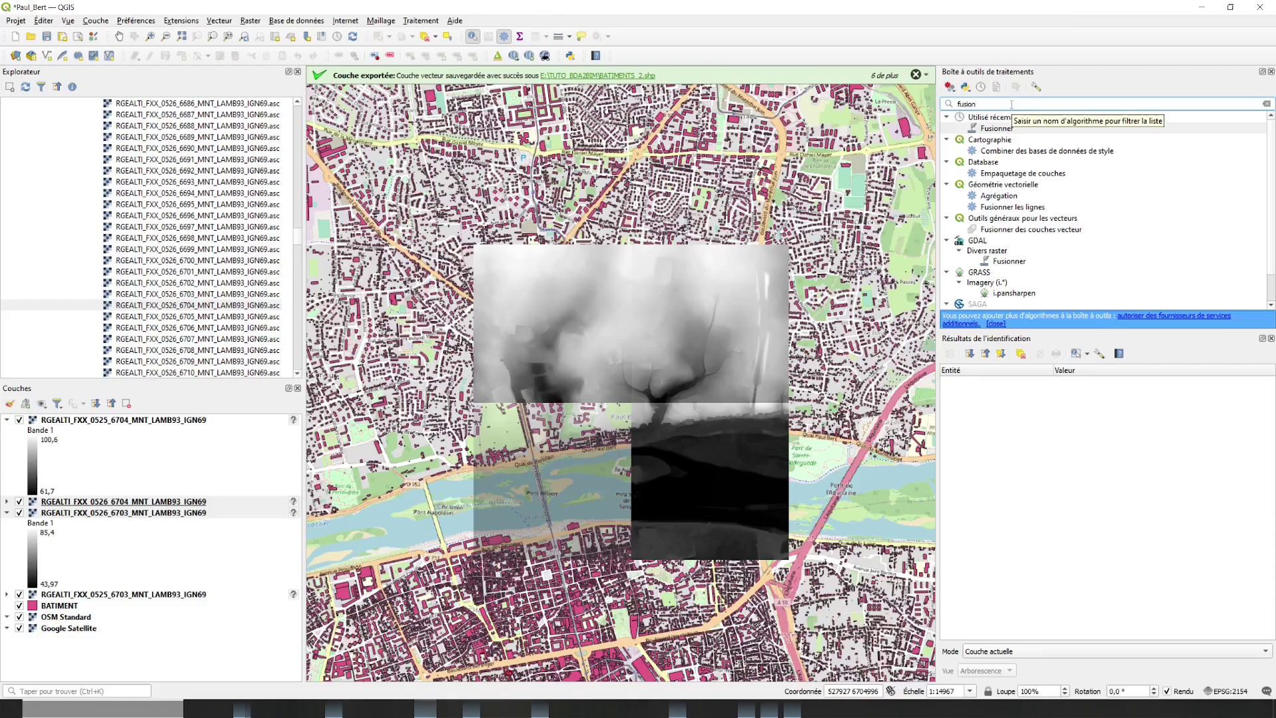
Merge the four RGEALTI terrain tiles 0525_6703, 0525_6704, 0526_6703 and 0526_6704 into one temporary Float32 raster
{"action": "left_click", "coordinate": [998, 129]}
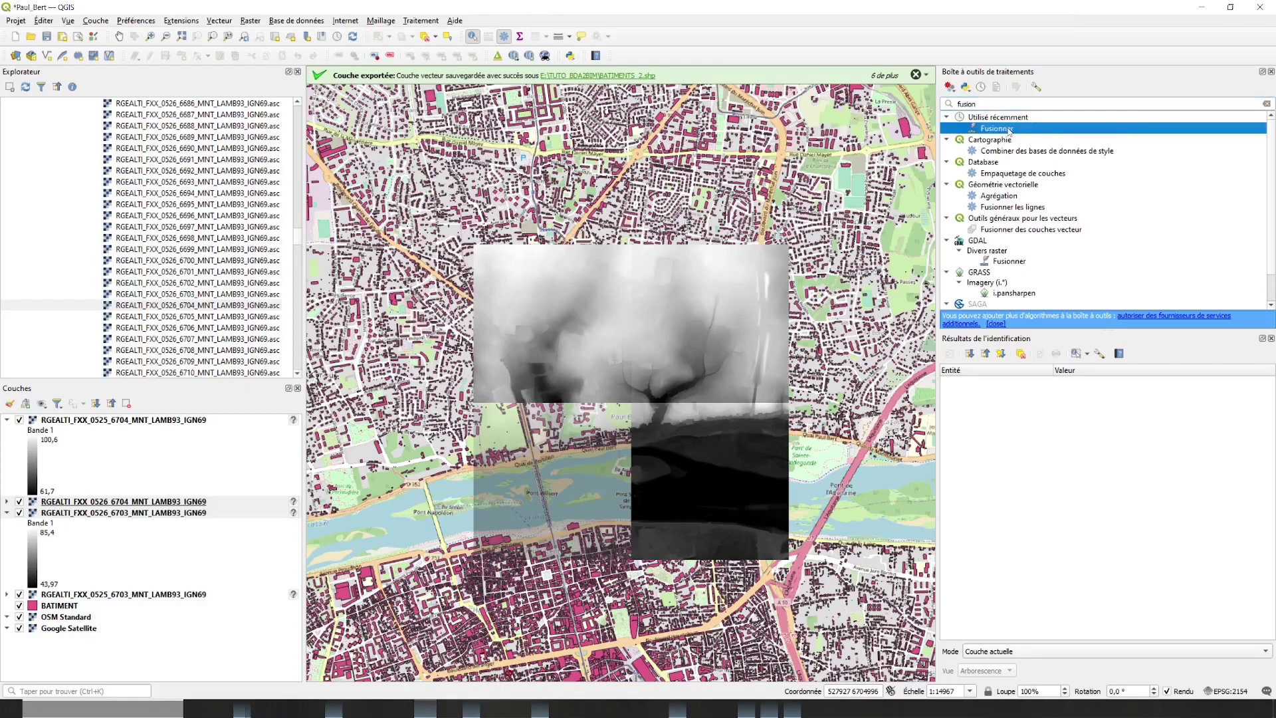
{"action": "double_click", "coordinate": [1007, 129]}
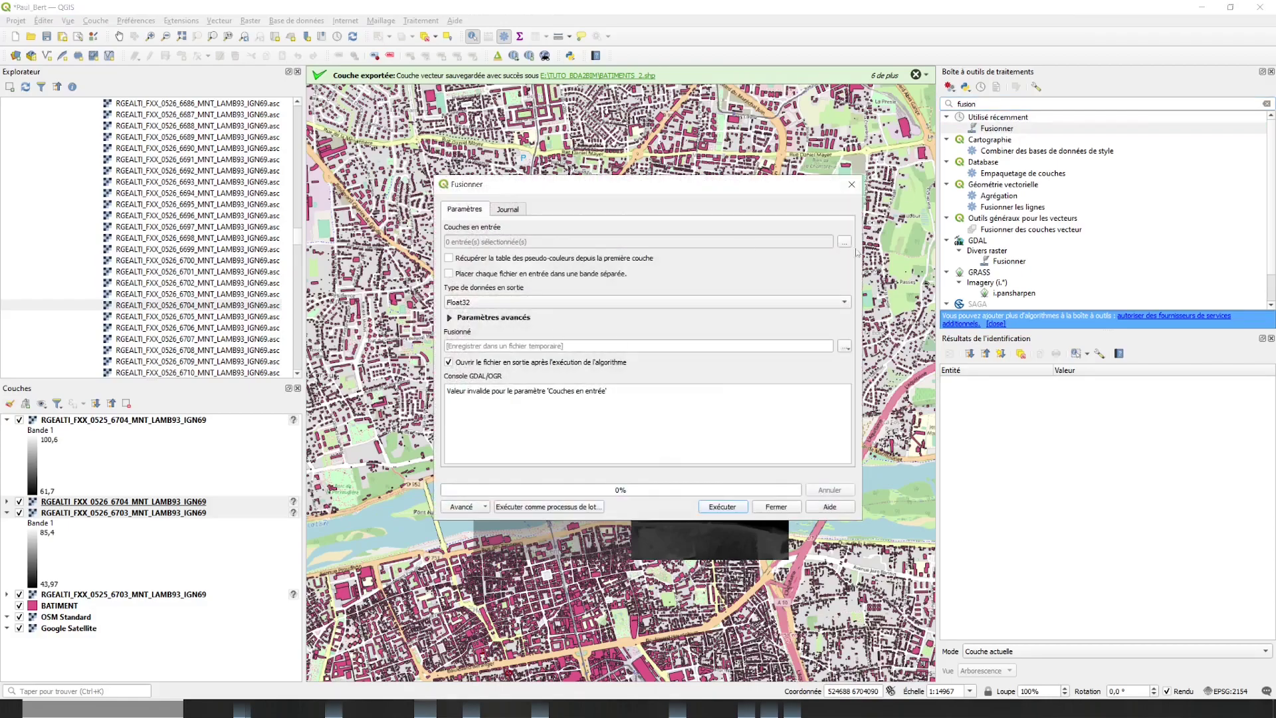
{"action": "left_click", "coordinate": [843, 242]}
{"action": "left_click", "coordinate": [468, 266]}
{"action": "left_click", "coordinate": [454, 264]}
{"action": "left_click", "coordinate": [453, 291]}
{"action": "left_click", "coordinate": [454, 274]}
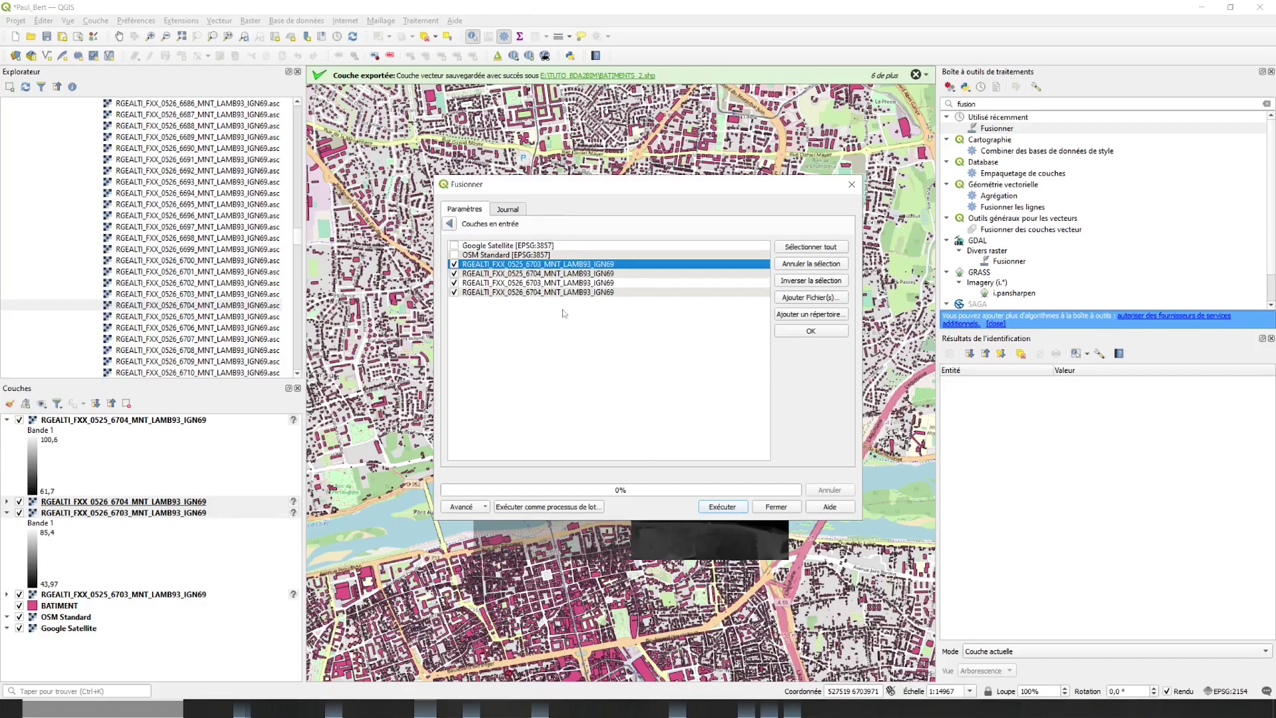
{"action": "left_click", "coordinate": [720, 504]}
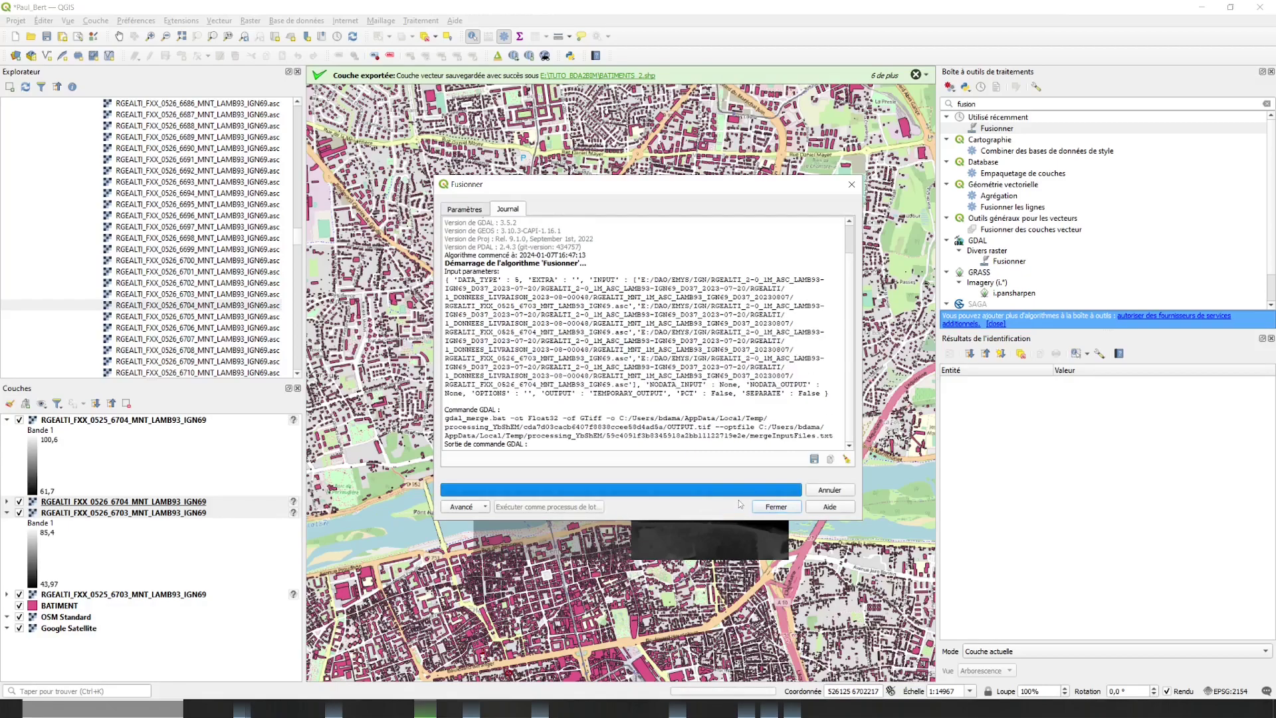
{"action": "left_click", "coordinate": [774, 506]}
Hide the four individual RGEALTI tile layers and keep the merged Fusionné raster visible
{"action": "left_click", "coordinate": [89, 422]}
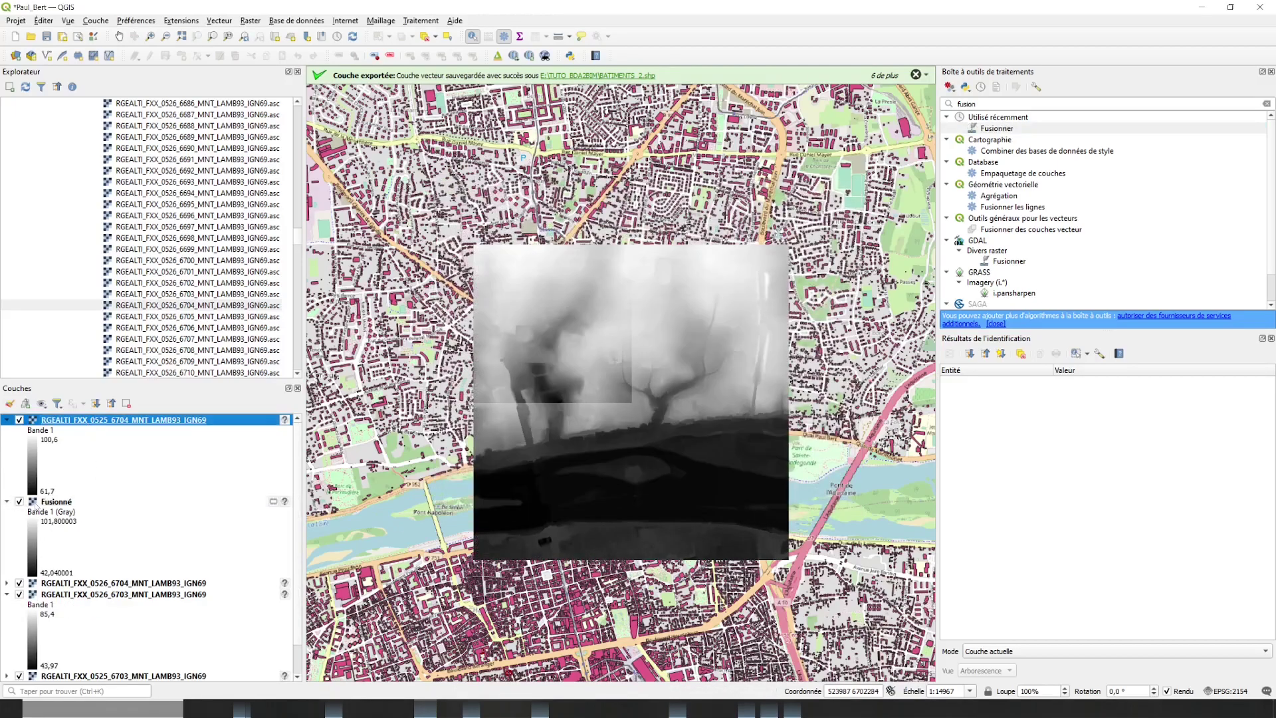
{"action": "left_click", "coordinate": [33, 503]}
{"action": "left_click", "coordinate": [19, 420]}
{"action": "left_click", "coordinate": [19, 583]}
{"action": "left_click", "coordinate": [19, 594]}
{"action": "scroll", "coordinate": [145, 553], "scroll_direction": "down", "scroll_amount": 1}
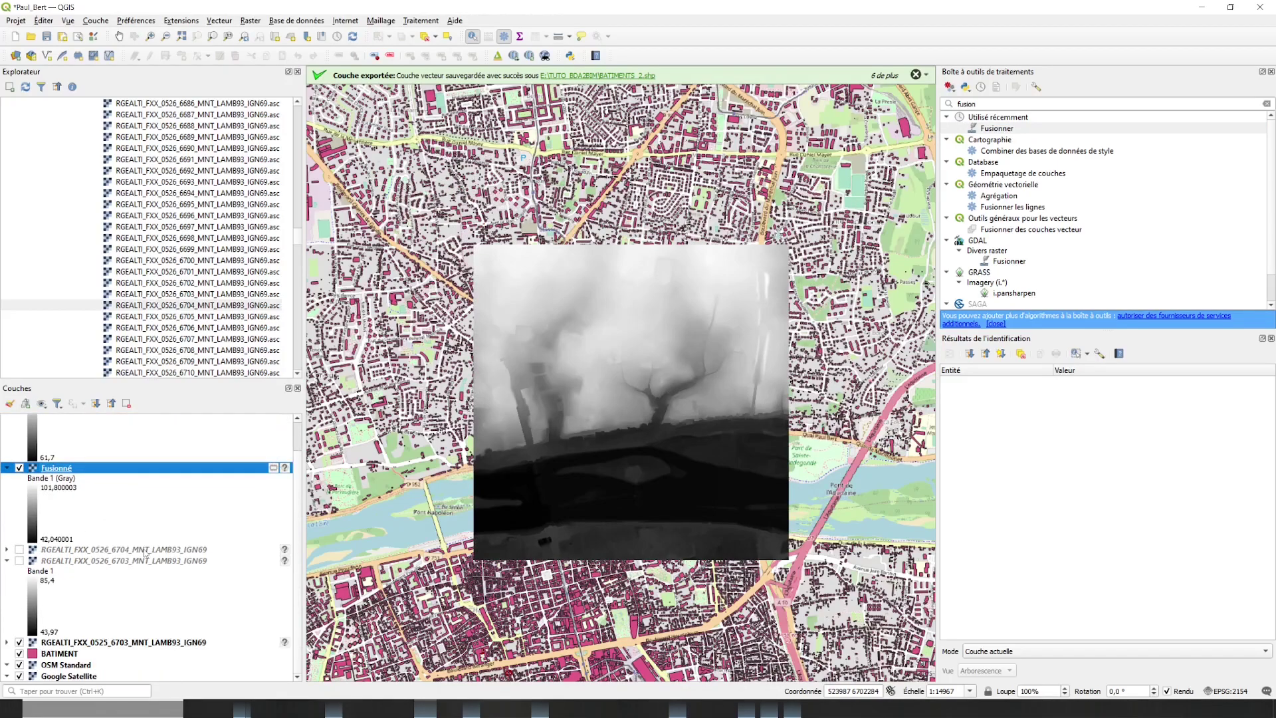
{"action": "left_click", "coordinate": [19, 643]}
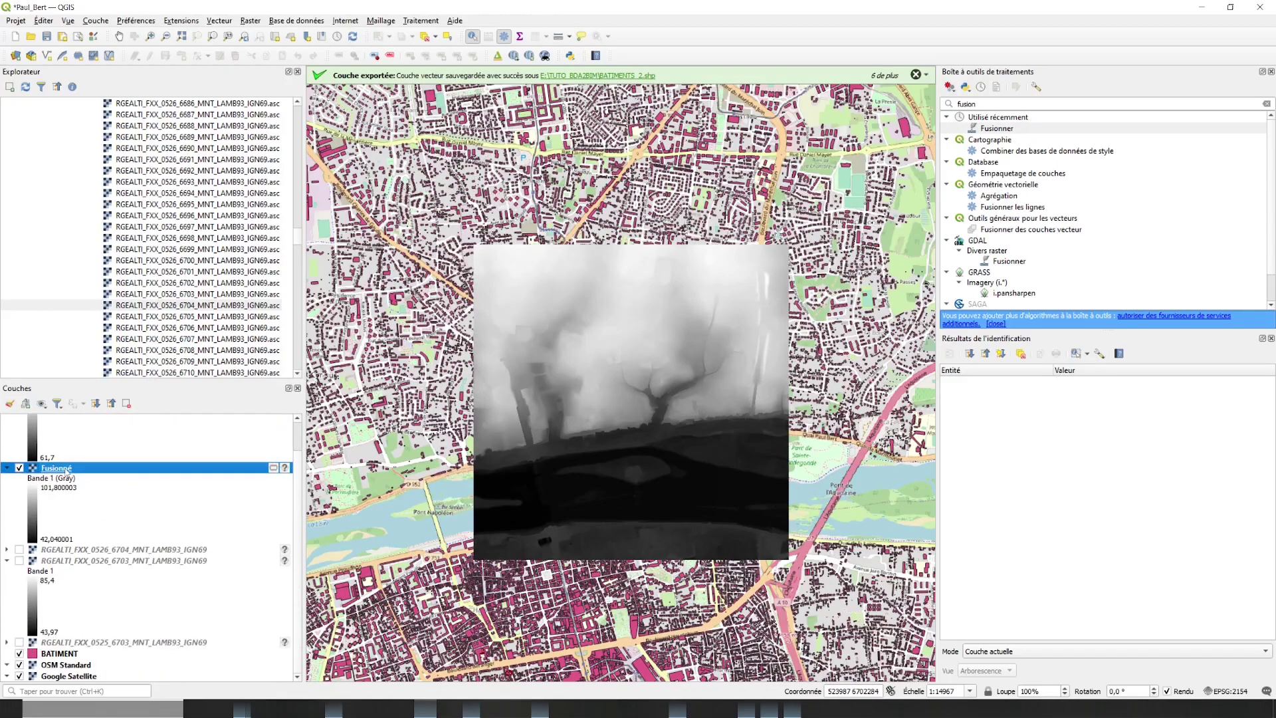
Set the global opacity of the Fusionné layer to 43.8%
{"action": "mouse_move", "coordinate": [284, 467]}
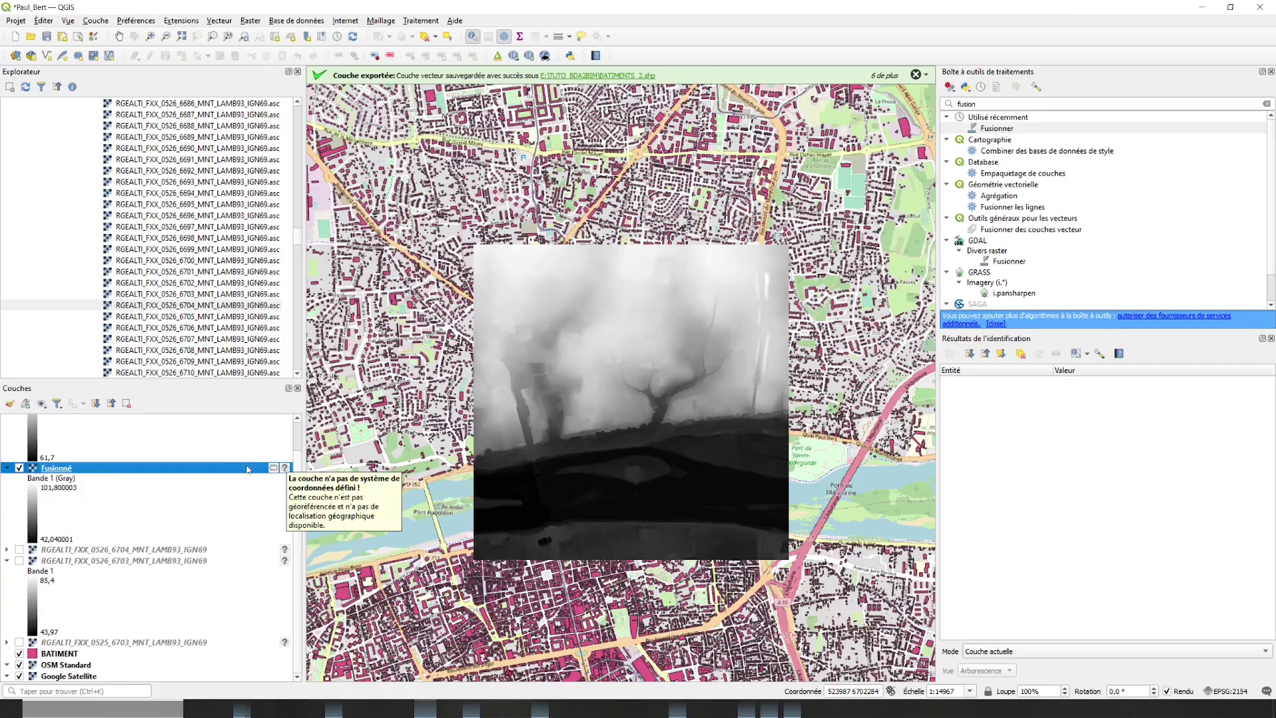
{"action": "right_click", "coordinate": [162, 470]}
{"action": "left_click", "coordinate": [193, 704]}
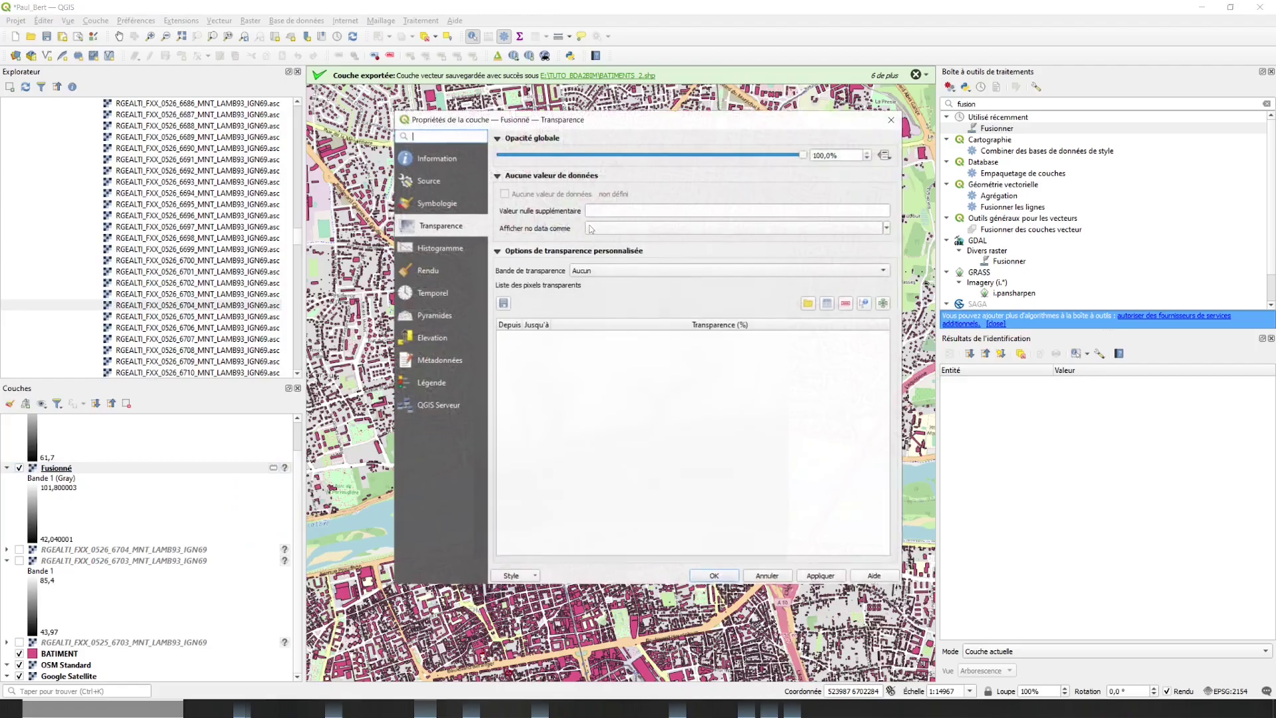
{"action": "left_click", "coordinate": [586, 158]}
{"action": "left_click", "coordinate": [636, 159]}
{"action": "left_click", "coordinate": [636, 158]}
{"action": "left_click_drag", "start_coordinate": [715, 160], "coordinate": [636, 158]}
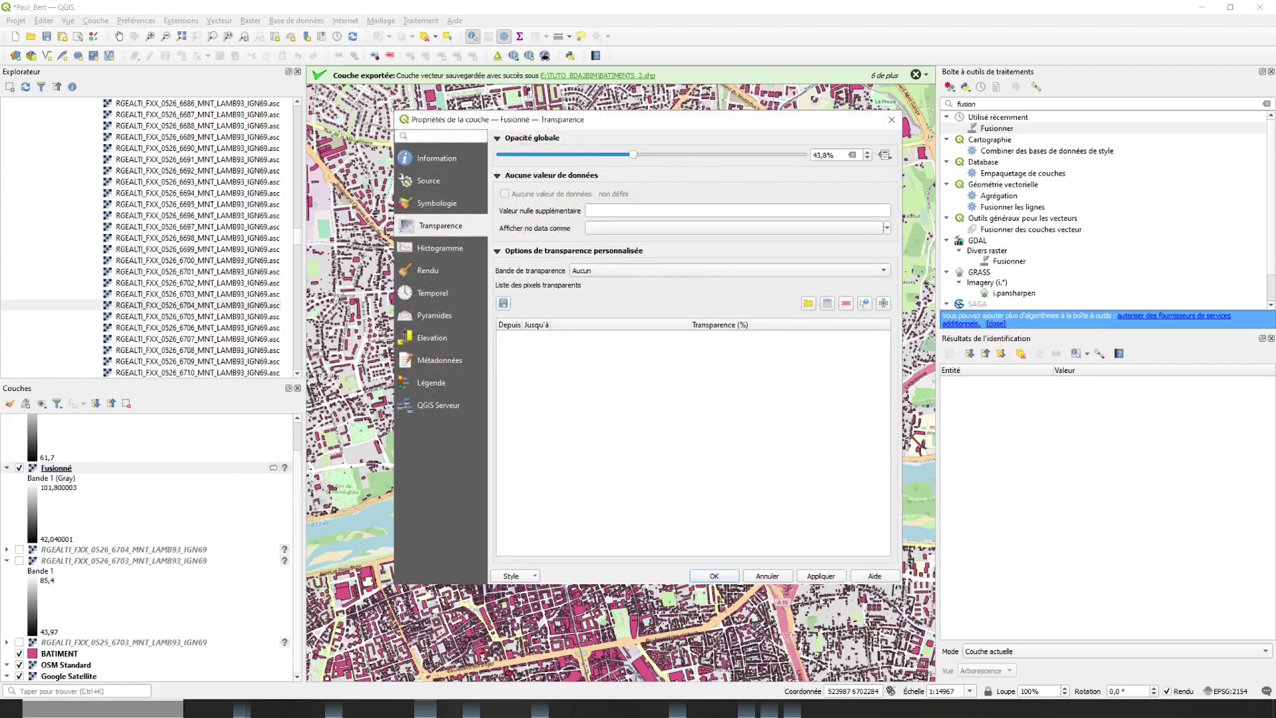
{"action": "left_click", "coordinate": [734, 575]}
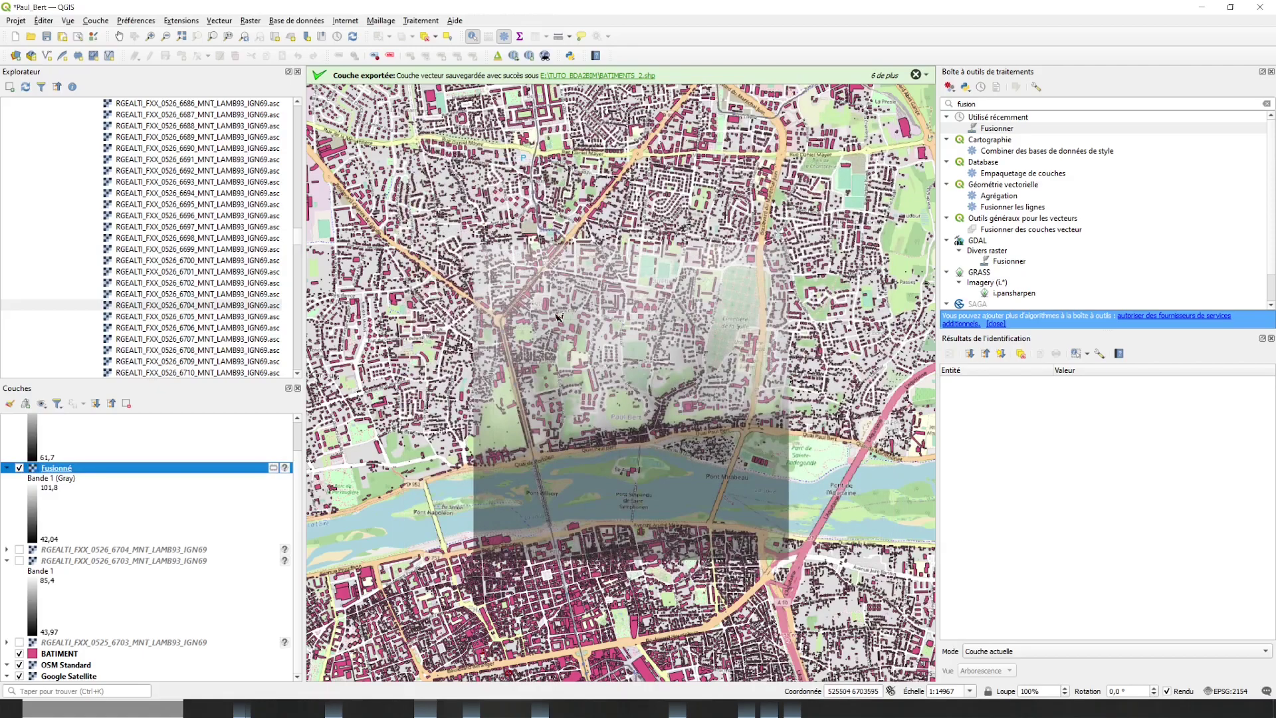
Go to the Tours_paul_bert spatial bookmark and frame the map closely on the blocks along Quai Paul Bert
{"action": "left_click_drag", "start_coordinate": [298, 238], "coordinate": [249, 124]}
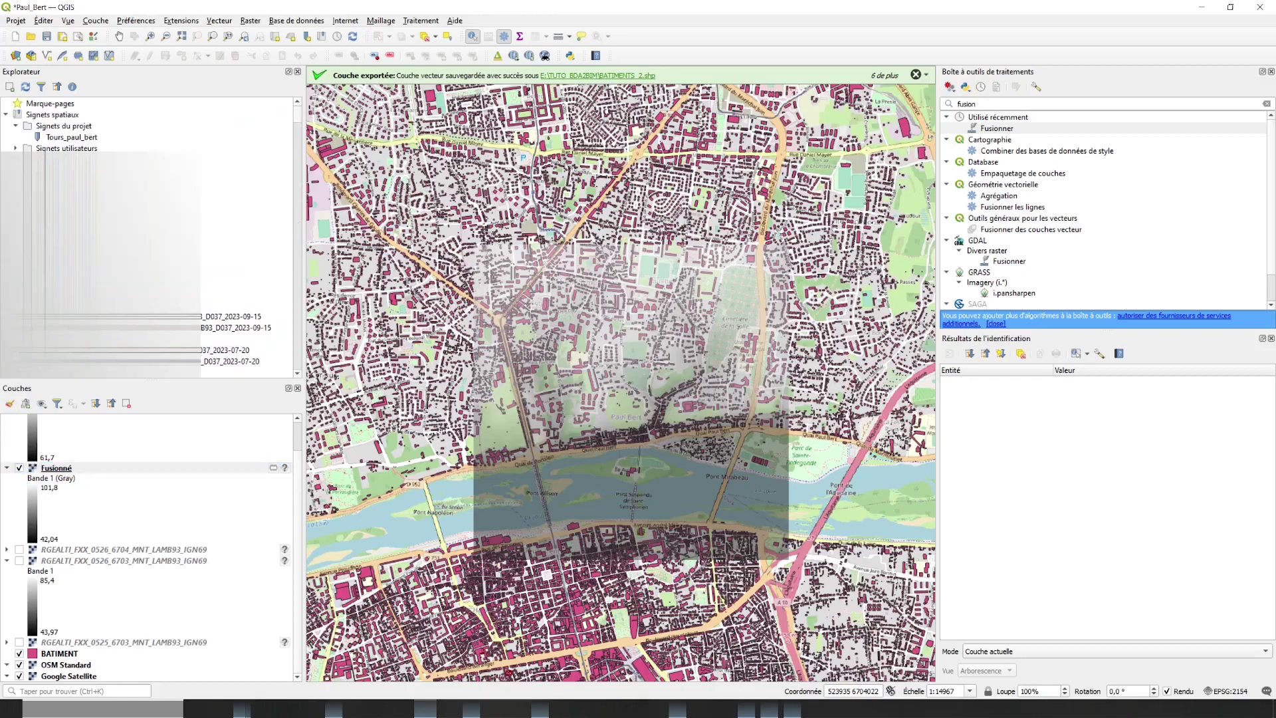
{"action": "double_click", "coordinate": [57, 138]}
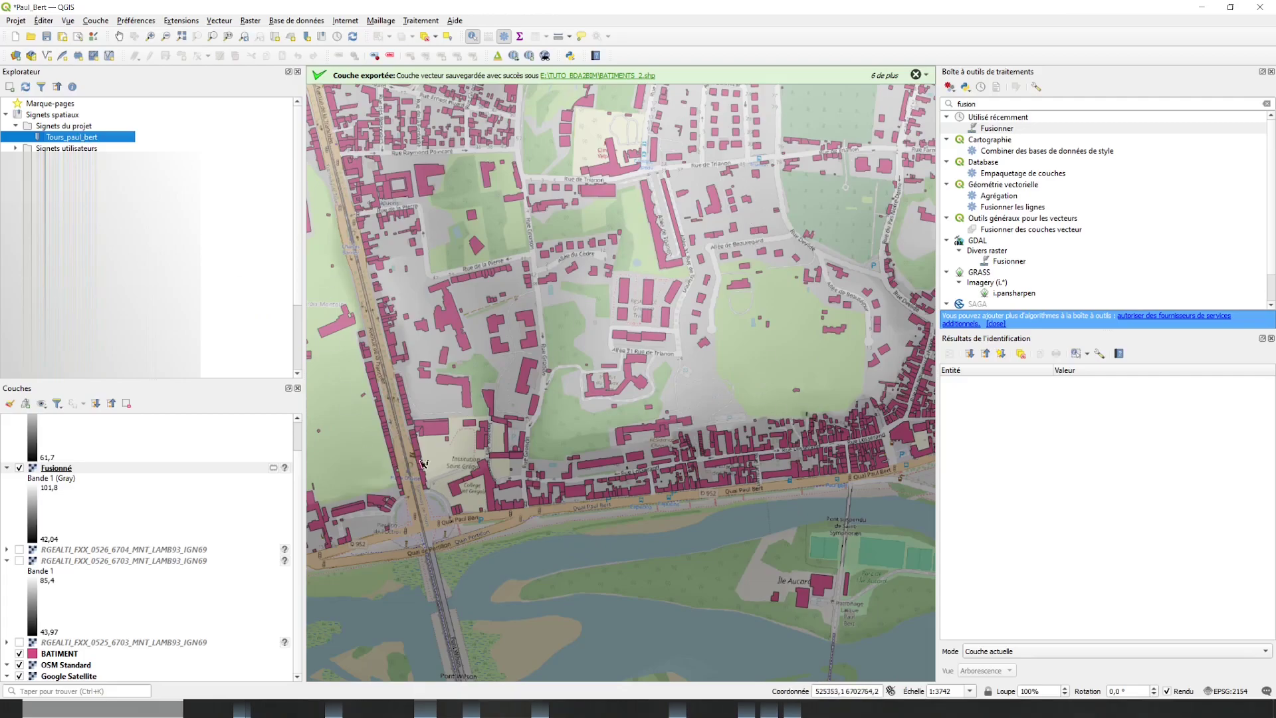
{"action": "left_click_drag", "start_coordinate": [811, 485], "coordinate": [596, 514]}
{"action": "scroll", "coordinate": [596, 514], "scroll_direction": "up", "scroll_amount": 1}
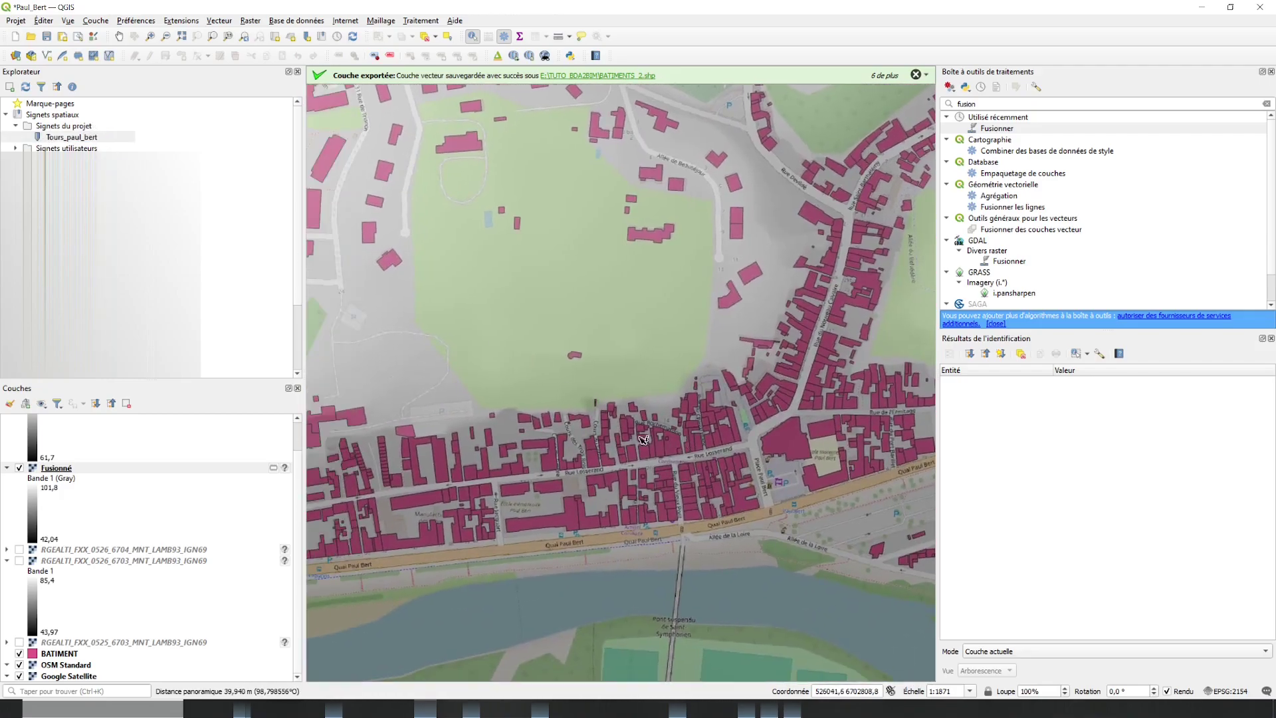
{"action": "left_click_drag", "start_coordinate": [620, 435], "coordinate": [644, 432]}
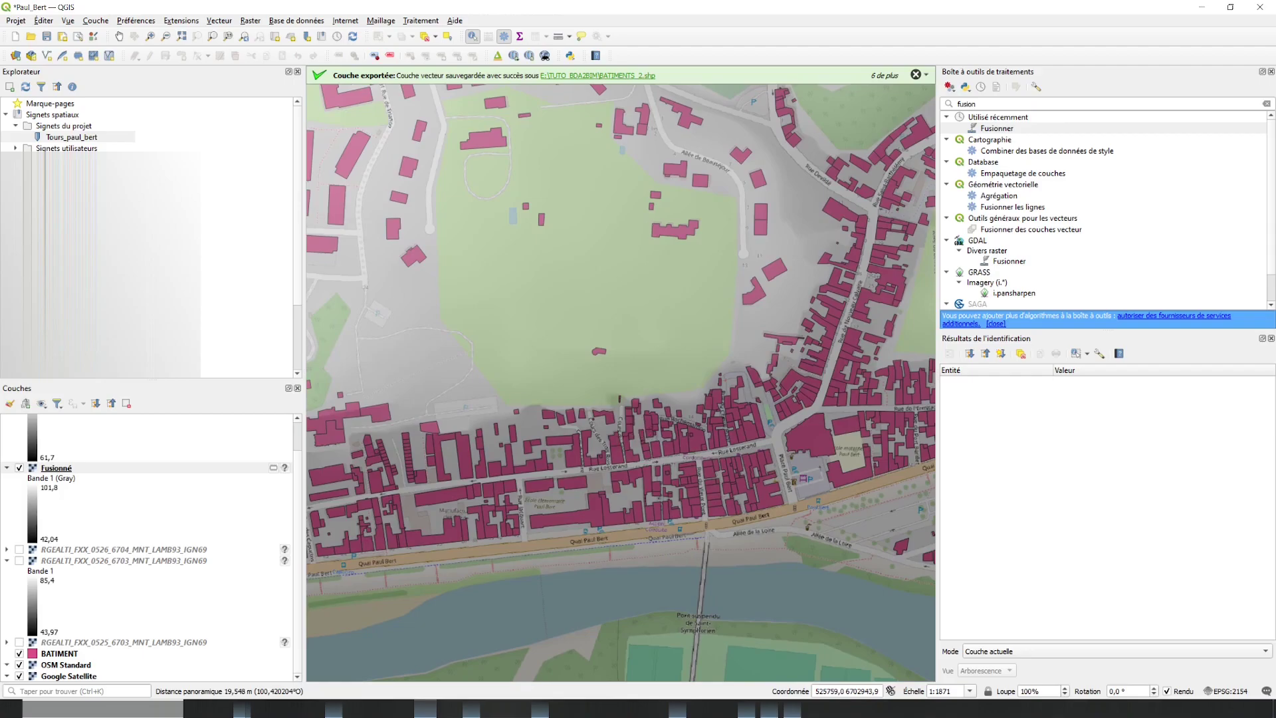
Open the Tours_paul_bert spatial bookmark for editing and save it with its stored extent
{"action": "right_click", "coordinate": [110, 138]}
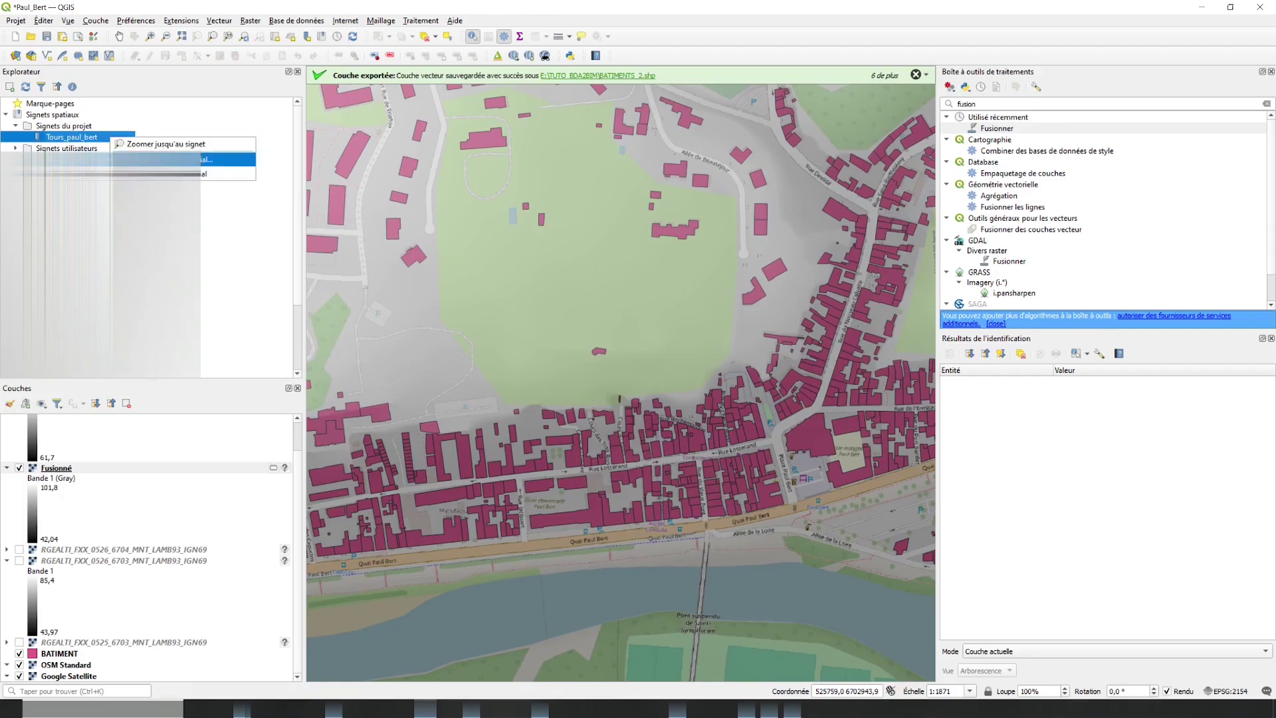
{"action": "left_click", "coordinate": [225, 159]}
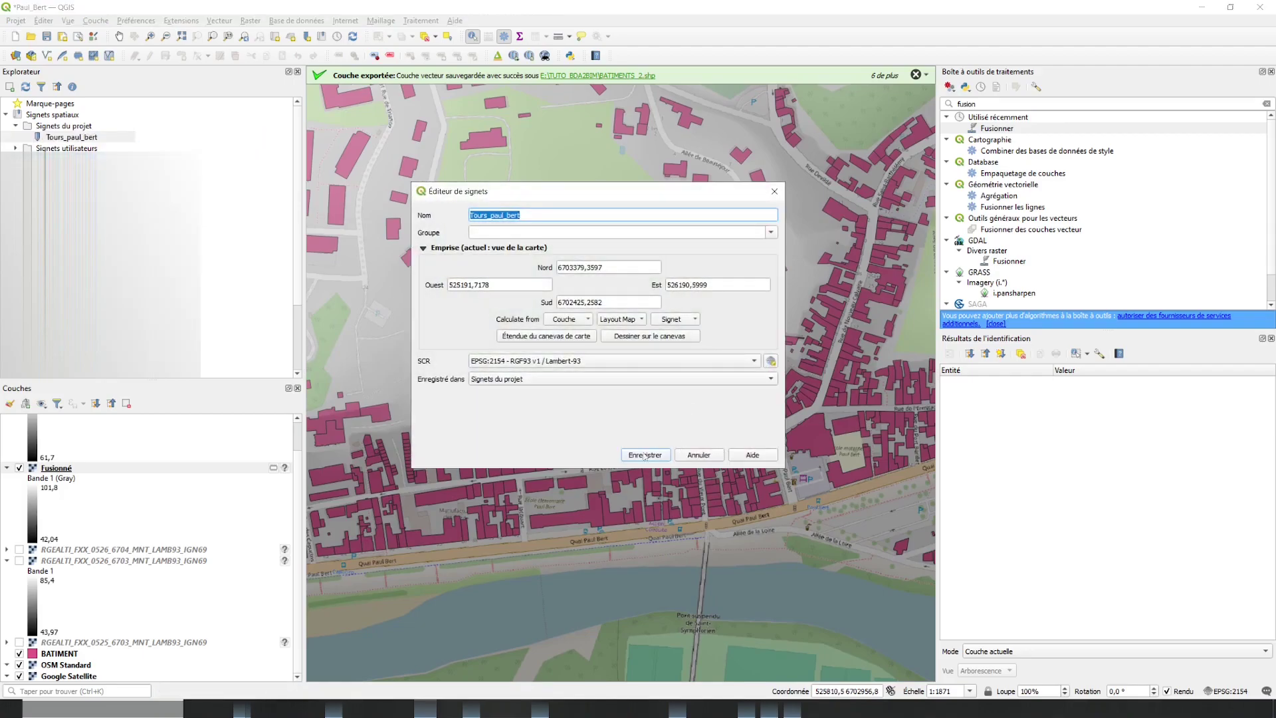
{"action": "left_click", "coordinate": [643, 454]}
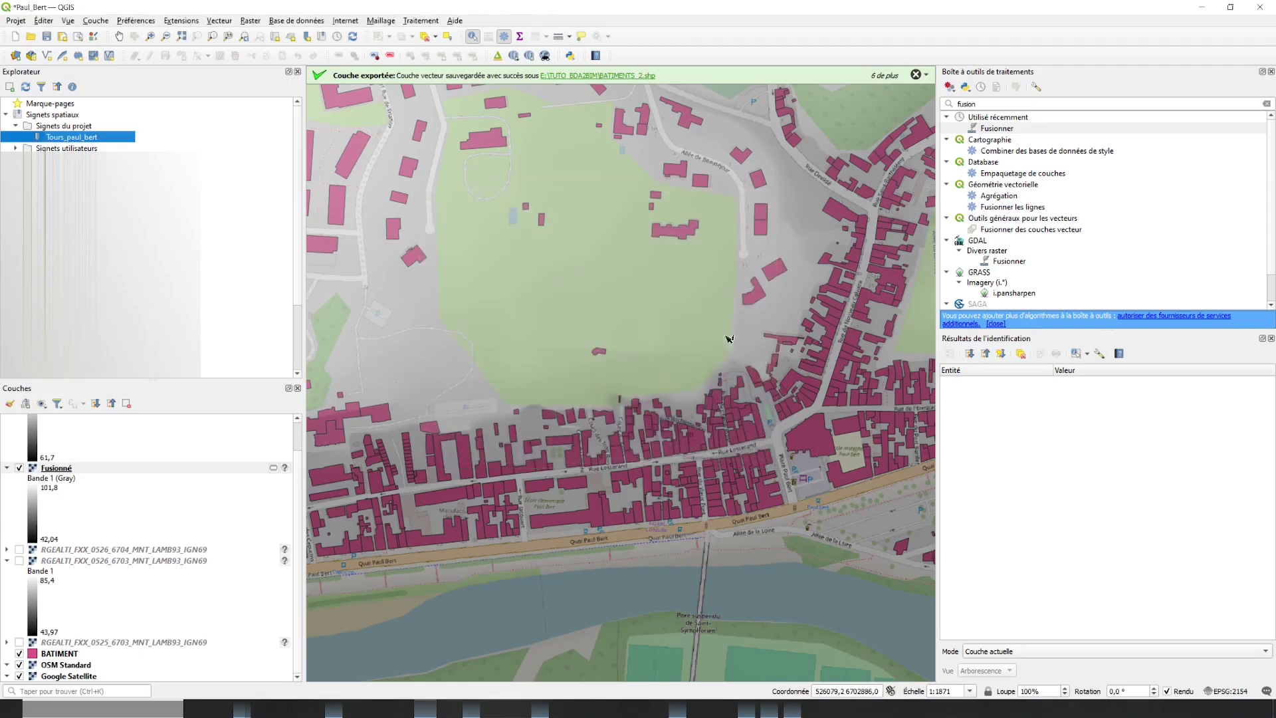
Export the Fusionné layer as raw-data GeoTIFF MNT_DEM.tif in TUTO_BDA2BIM\BLENDER_QGIS, overwriting the existing file and using the map canvas extent
{"action": "left_click_drag", "start_coordinate": [655, 506], "coordinate": [674, 502]}
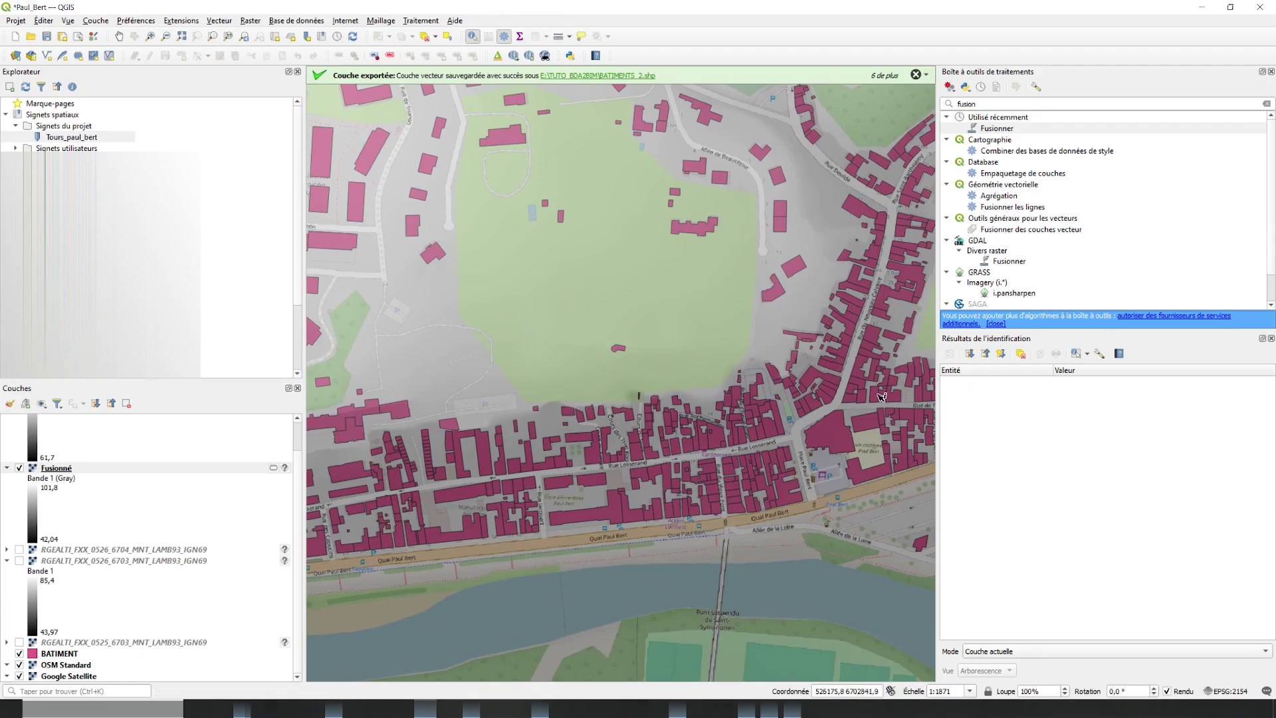
{"action": "right_click", "coordinate": [71, 471]}
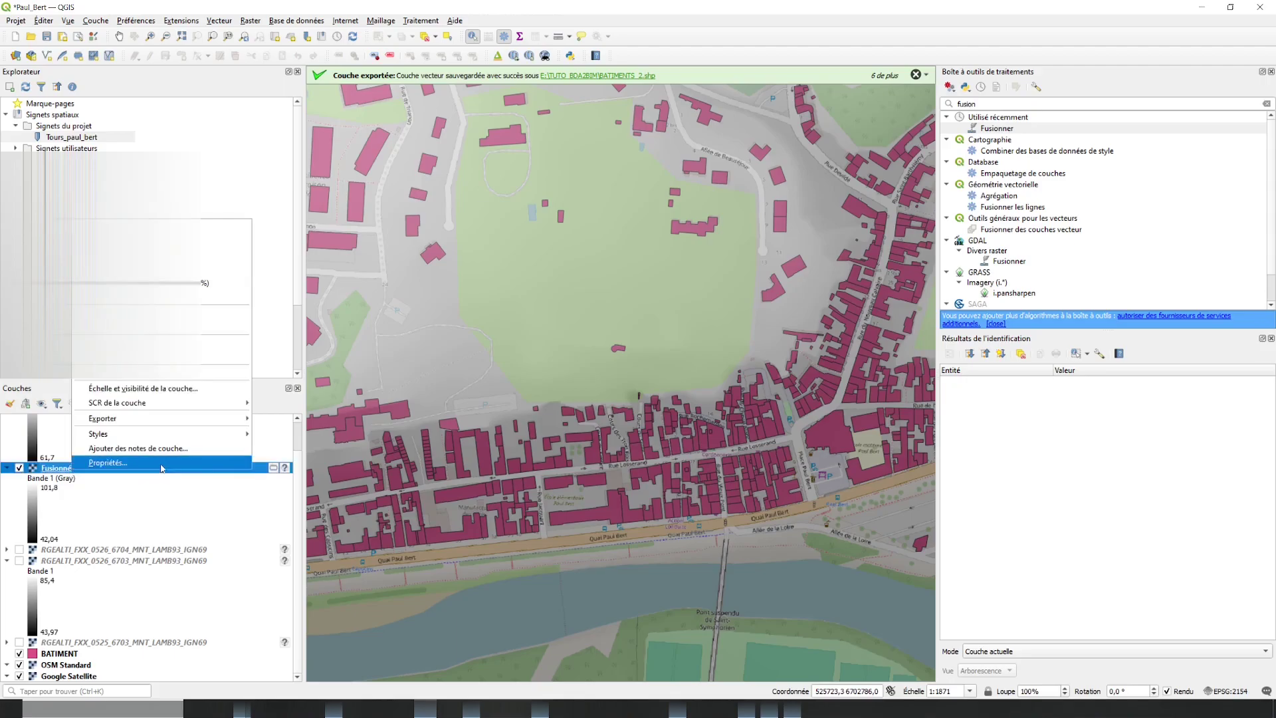
{"action": "mouse_move", "coordinate": [239, 418]}
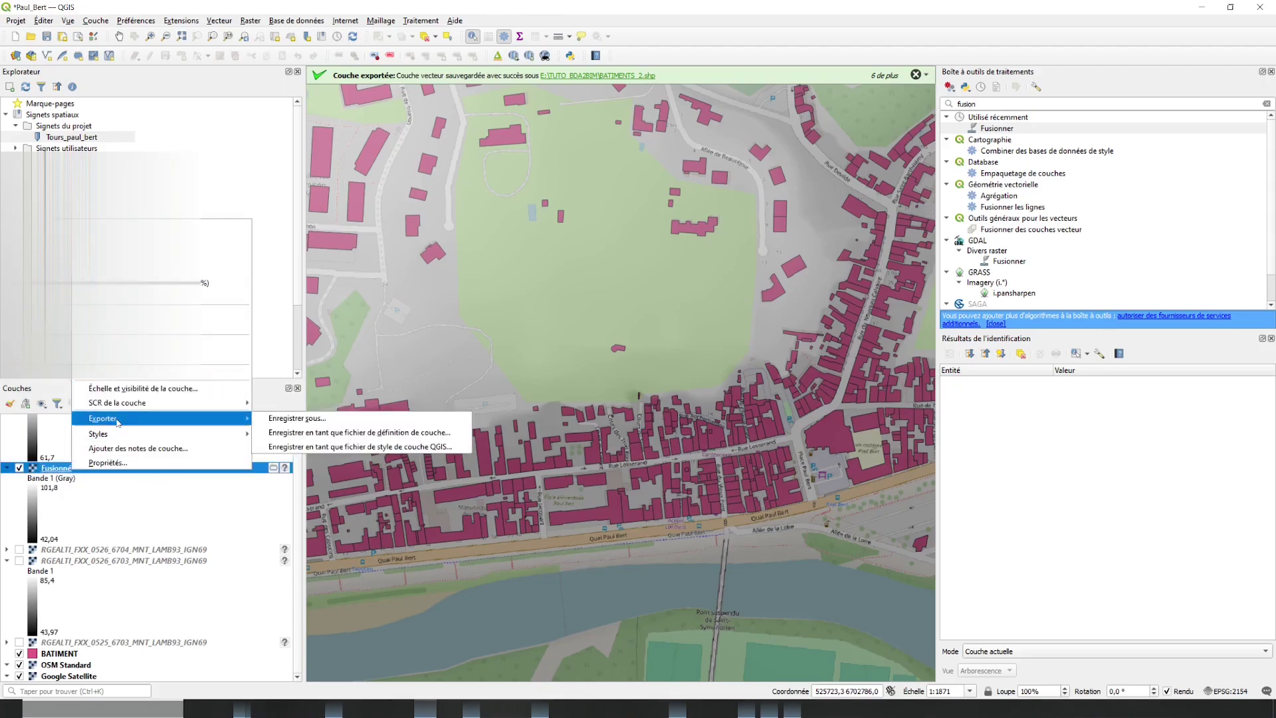
{"action": "left_click", "coordinate": [318, 421]}
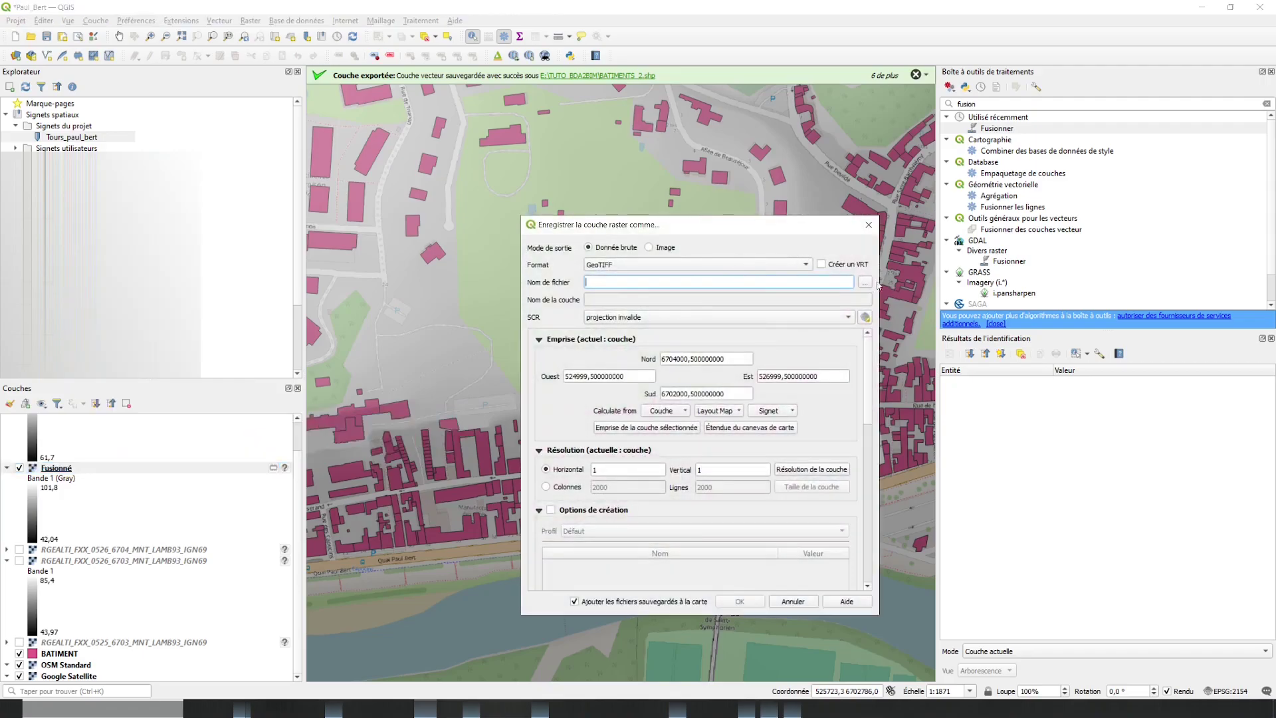
{"action": "left_click", "coordinate": [864, 283]}
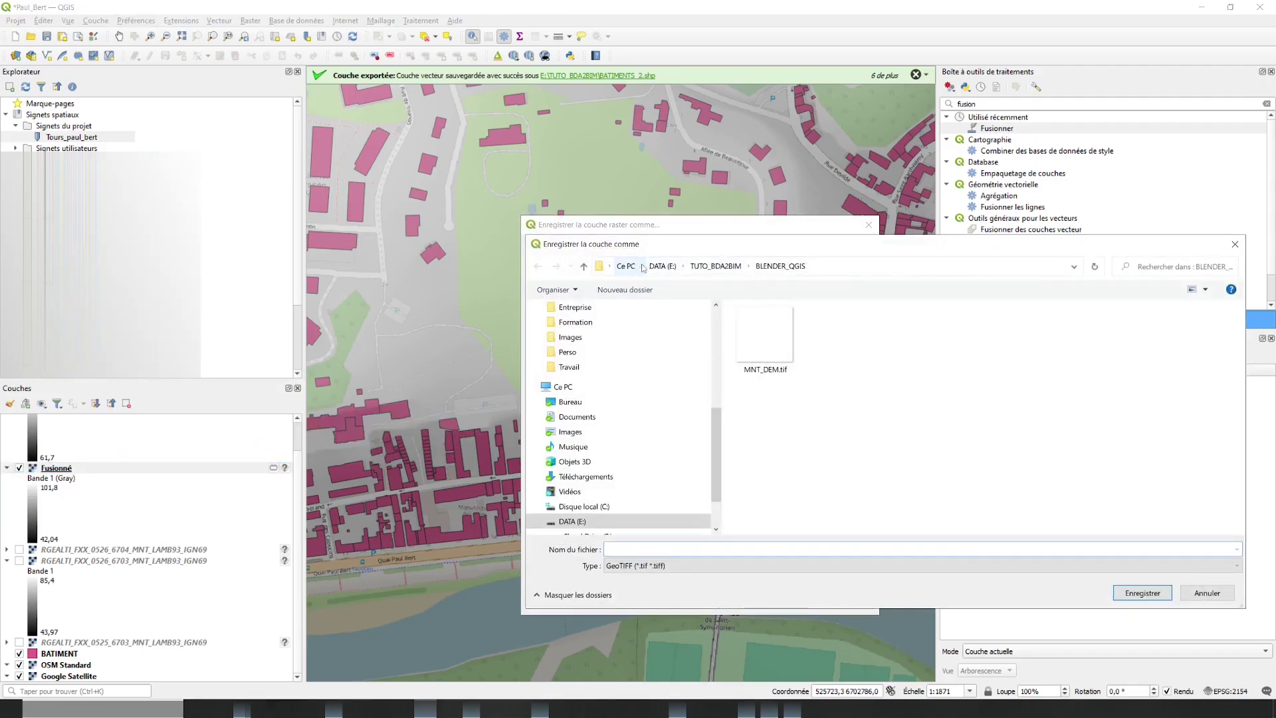
{"action": "left_click", "coordinate": [748, 340]}
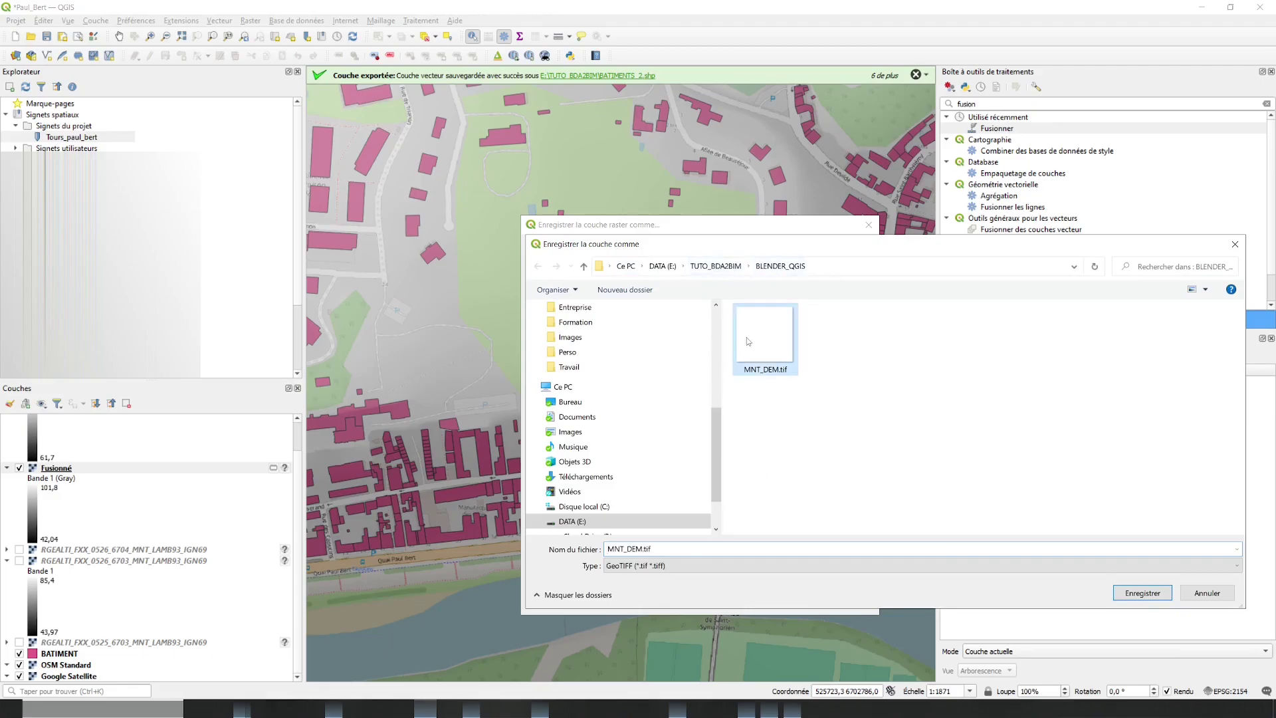
{"action": "left_click", "coordinate": [691, 546]}
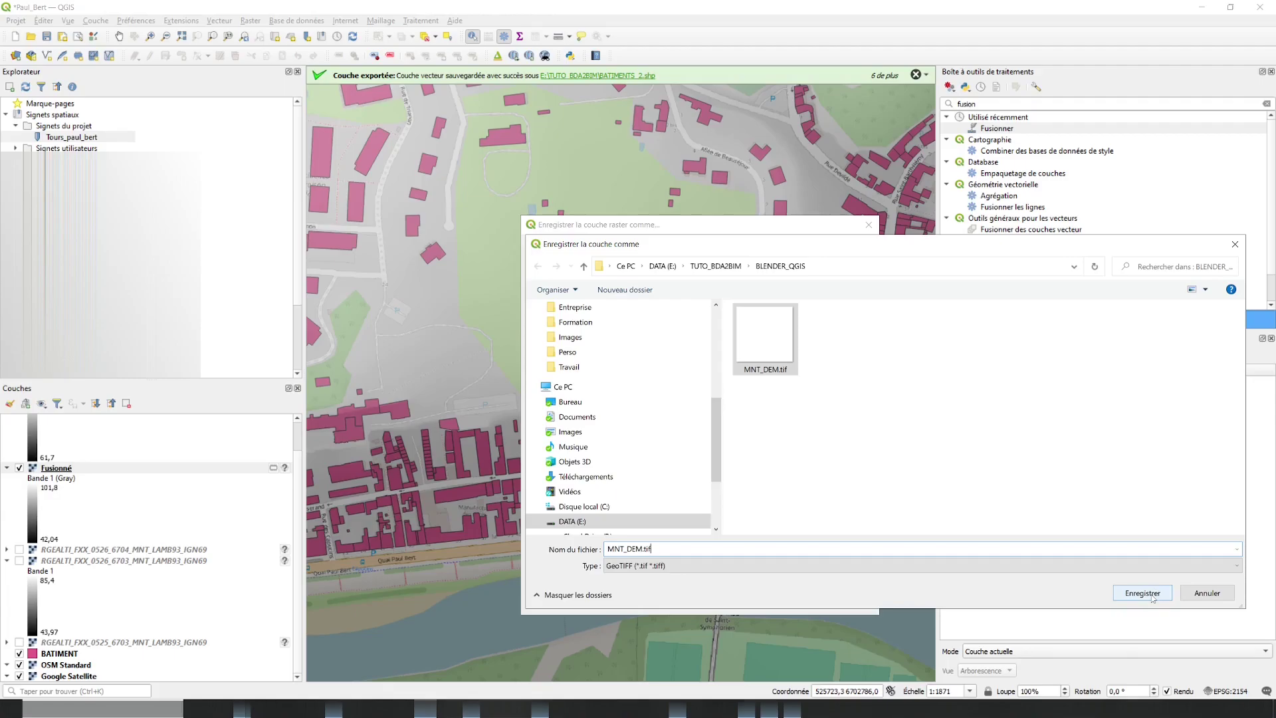
{"action": "left_click", "coordinate": [1152, 596]}
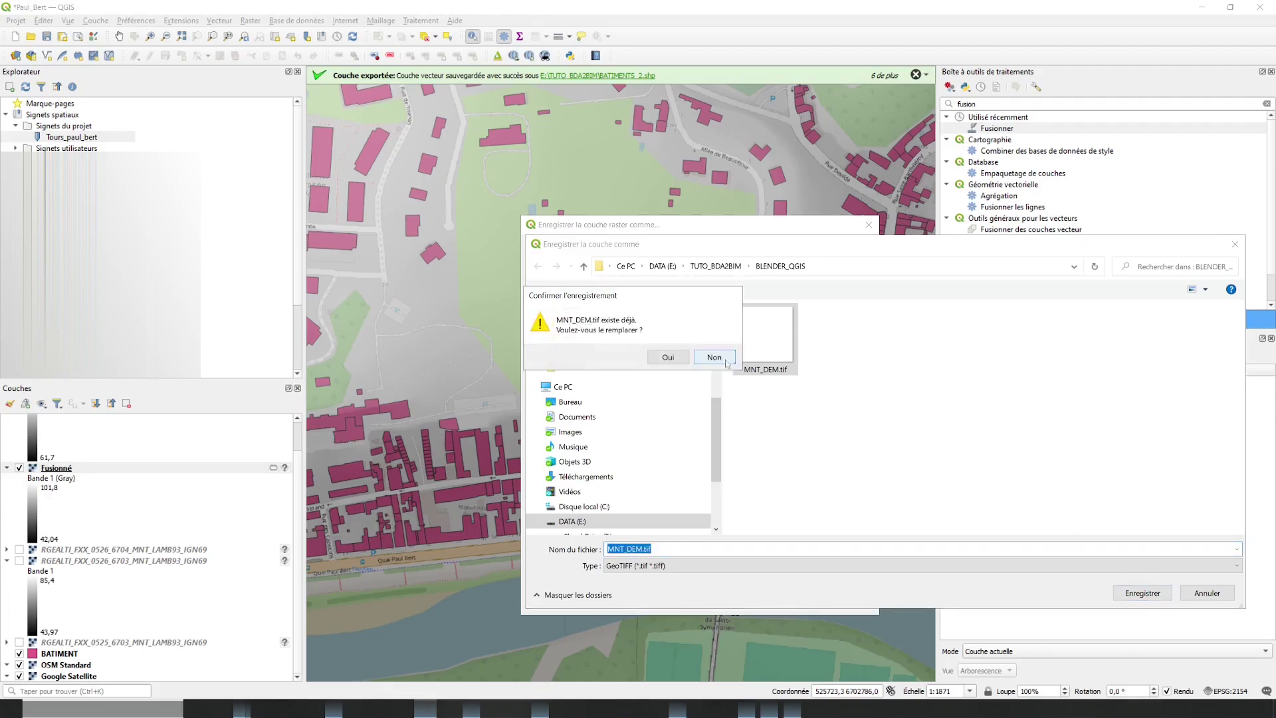
{"action": "left_click", "coordinate": [666, 357]}
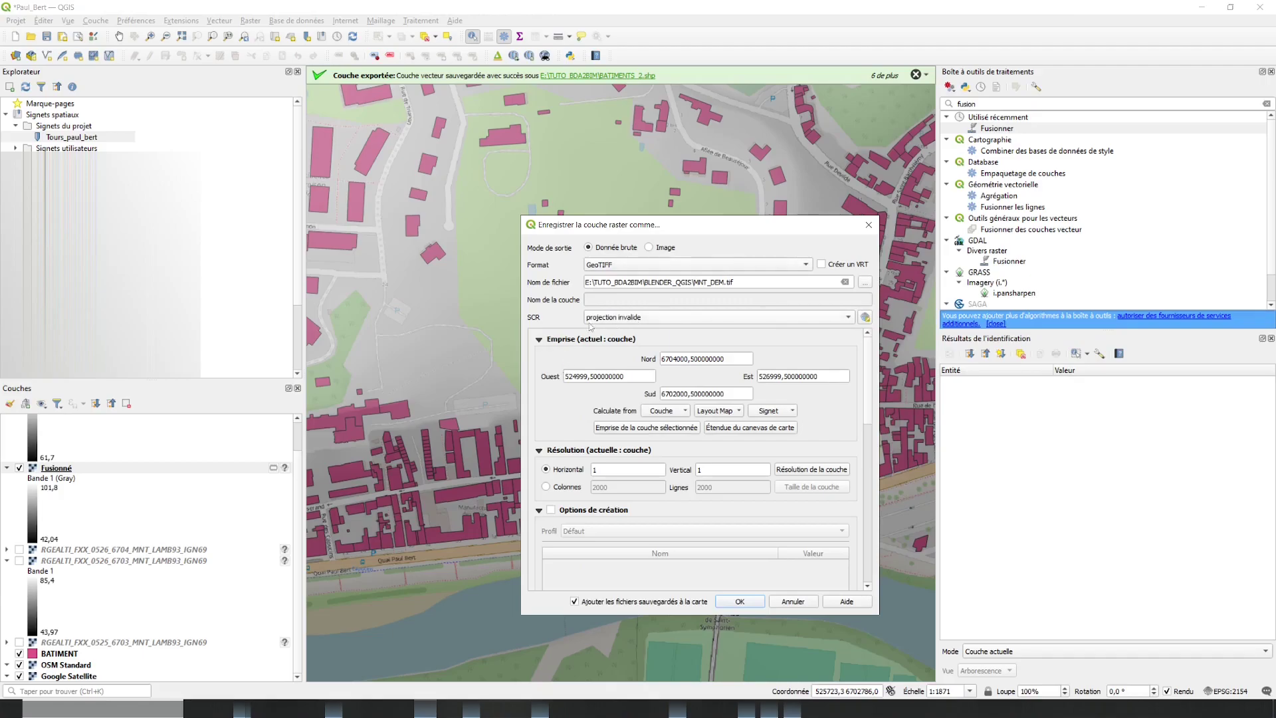
{"action": "left_click", "coordinate": [748, 428]}
{"action": "left_click", "coordinate": [744, 601]}
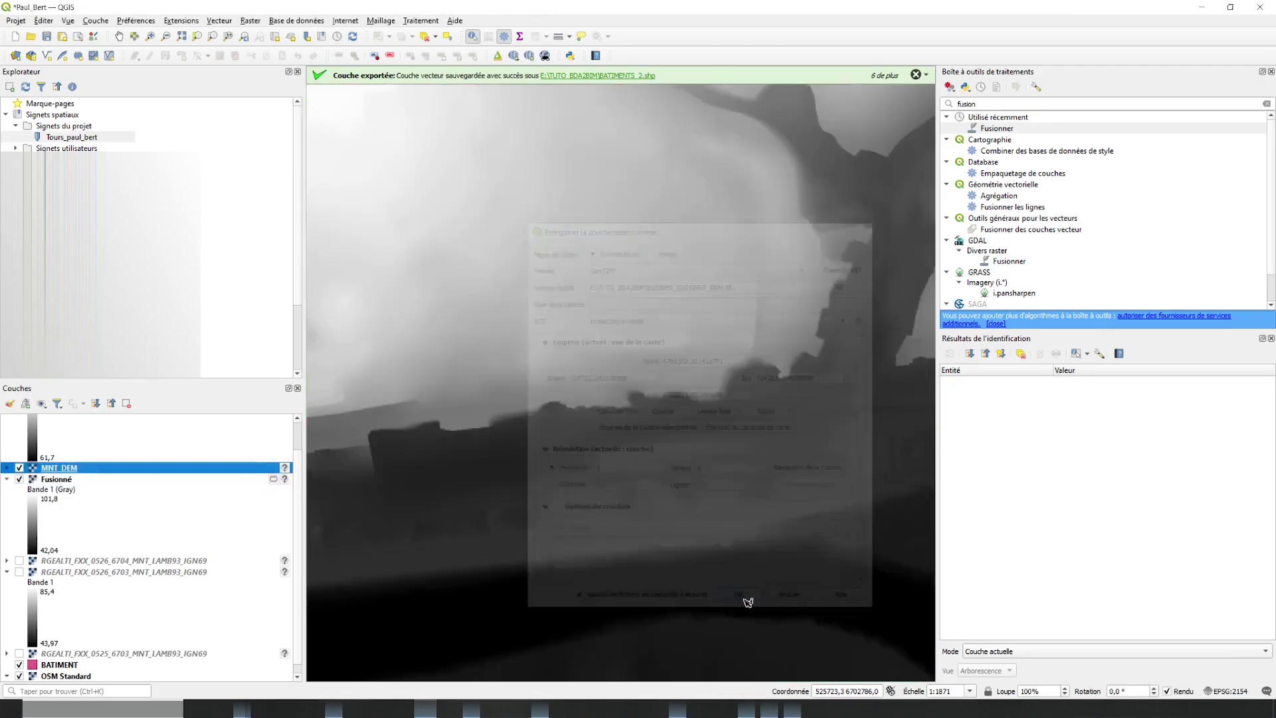
Remove the temporary Fusionné layer from the project and select the RGEALTI_FXX_0525_6704_MNT_LAMB93_IGN69 layer
{"action": "scroll", "coordinate": [137, 525], "scroll_direction": "up", "scroll_amount": 1}
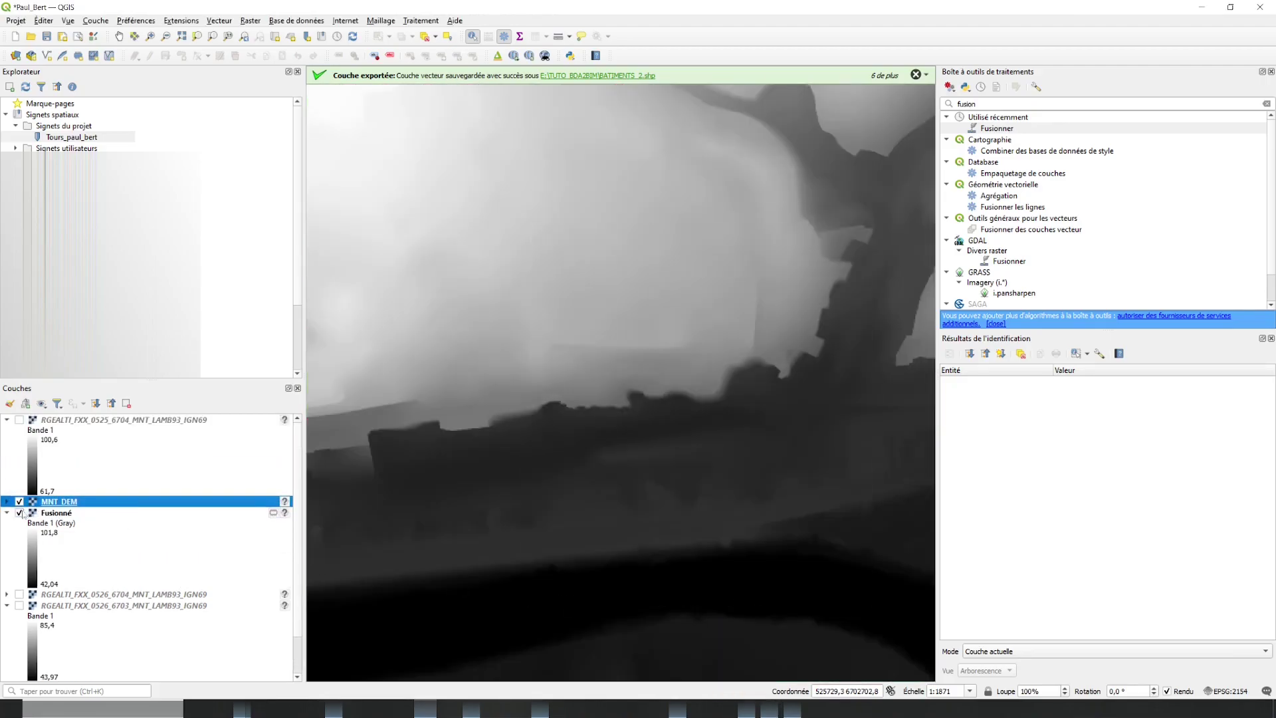
{"action": "left_click", "coordinate": [53, 514]}
{"action": "right_click", "coordinate": [53, 513]}
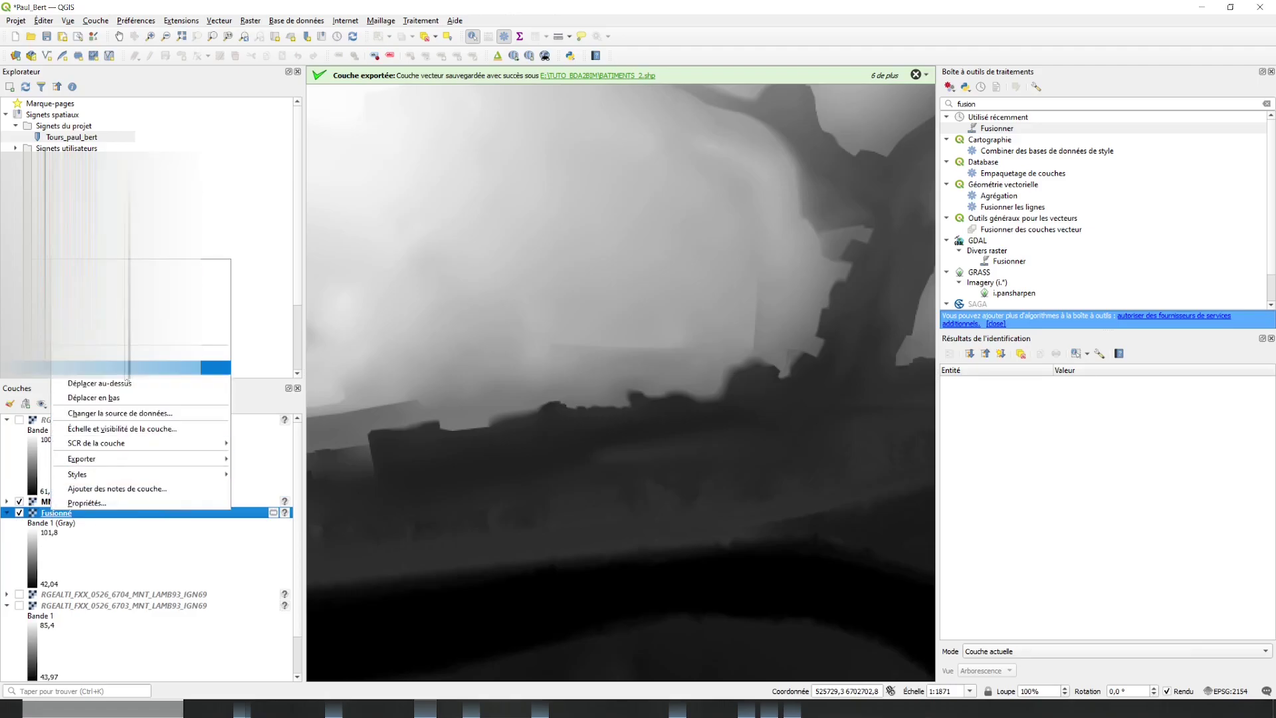
{"action": "left_click", "coordinate": [115, 431]}
{"action": "left_click", "coordinate": [627, 369]}
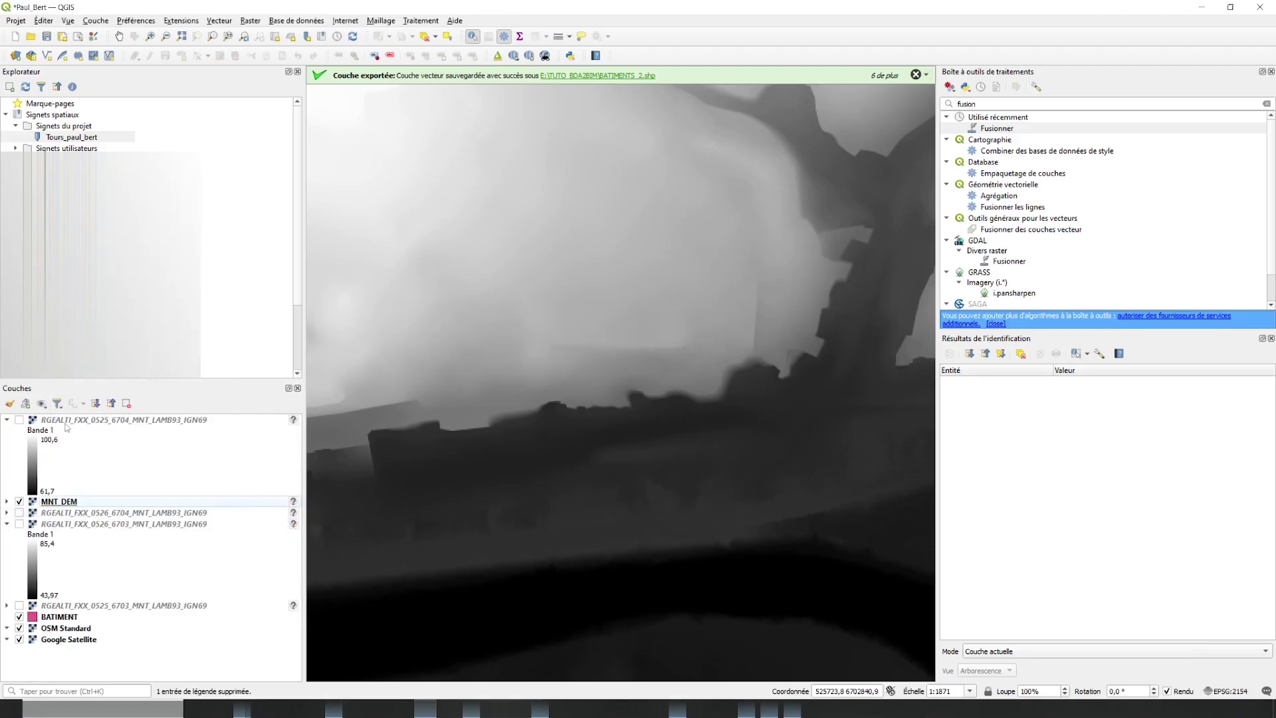
{"action": "left_click", "coordinate": [21, 423]}
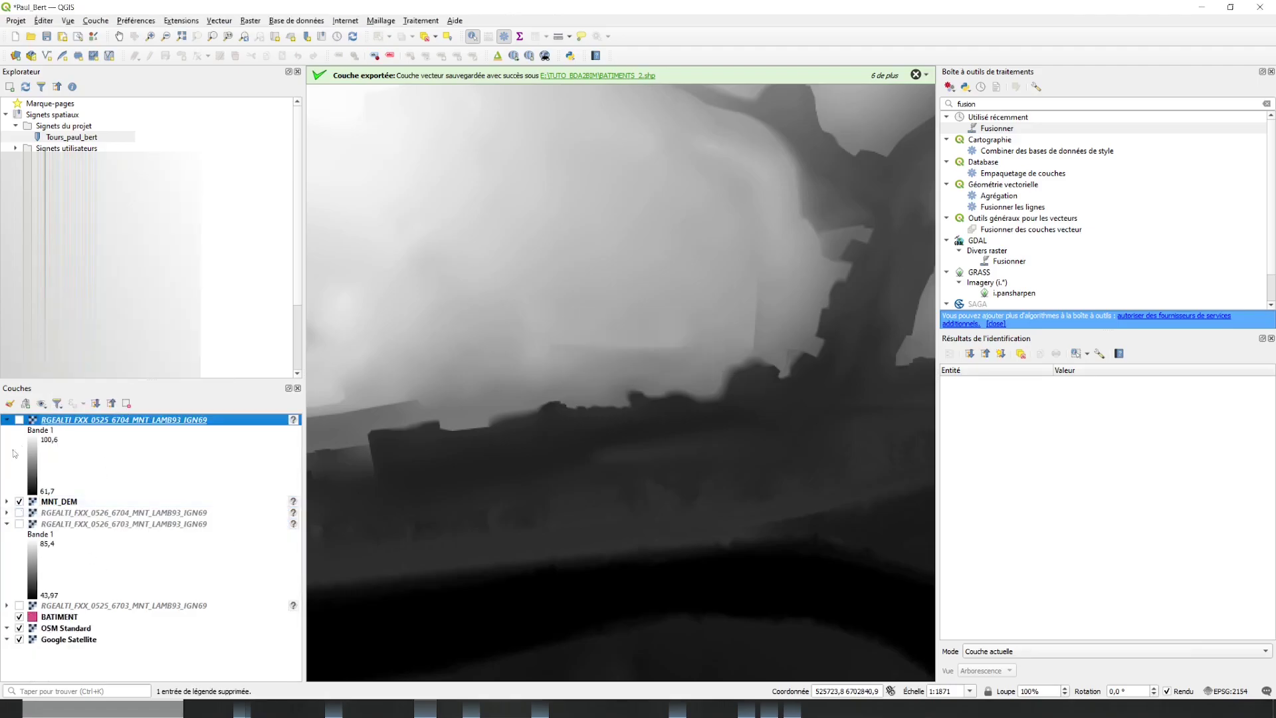
Set the MNT_DEM layer's global opacity to 28% and apply it to reveal the buildings and basemap beneath
{"action": "left_click", "coordinate": [53, 501]}
{"action": "right_click", "coordinate": [118, 503]}
{"action": "left_click", "coordinate": [153, 492]}
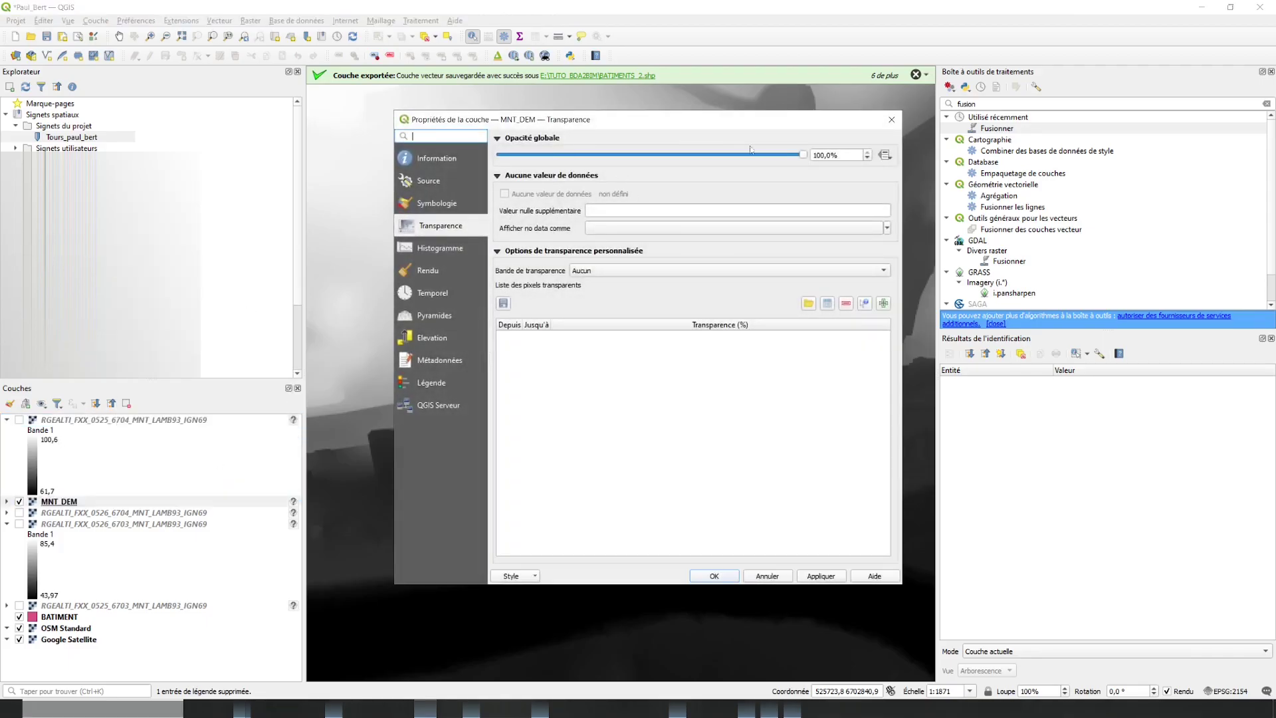
{"action": "left_click_drag", "start_coordinate": [802, 154], "coordinate": [585, 155]}
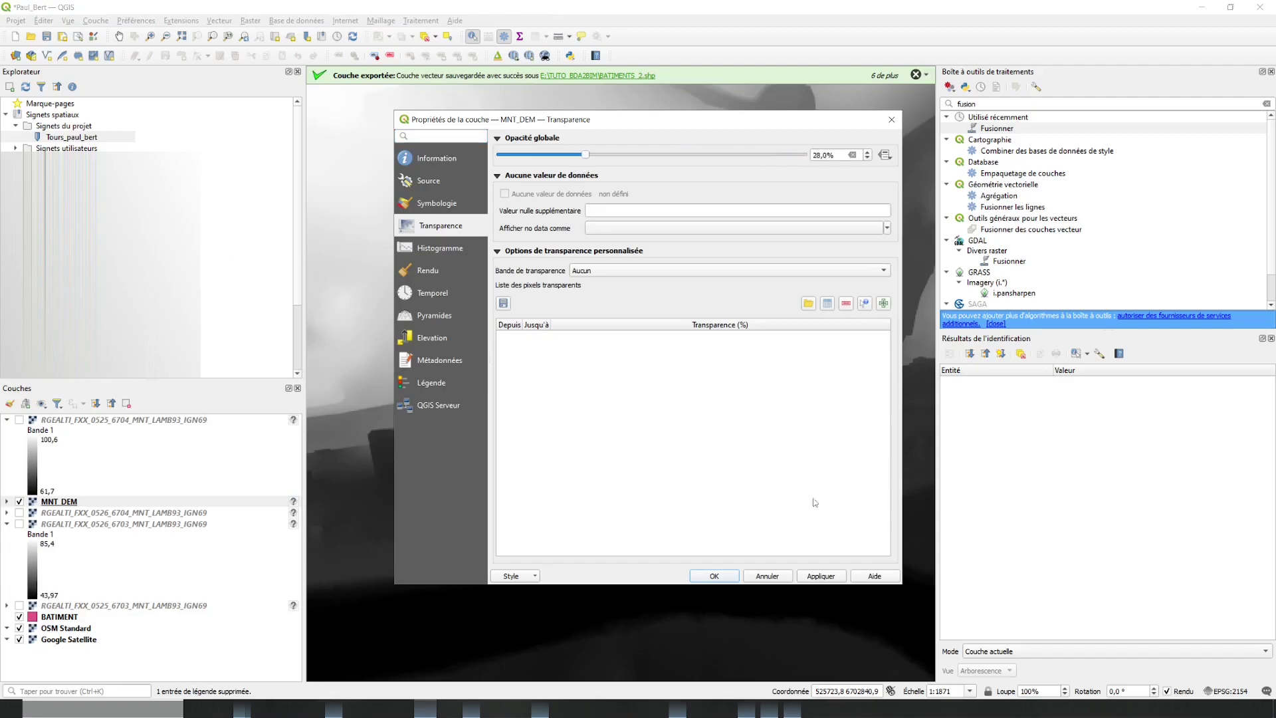
{"action": "left_click", "coordinate": [821, 576]}
{"action": "left_click", "coordinate": [712, 574]}
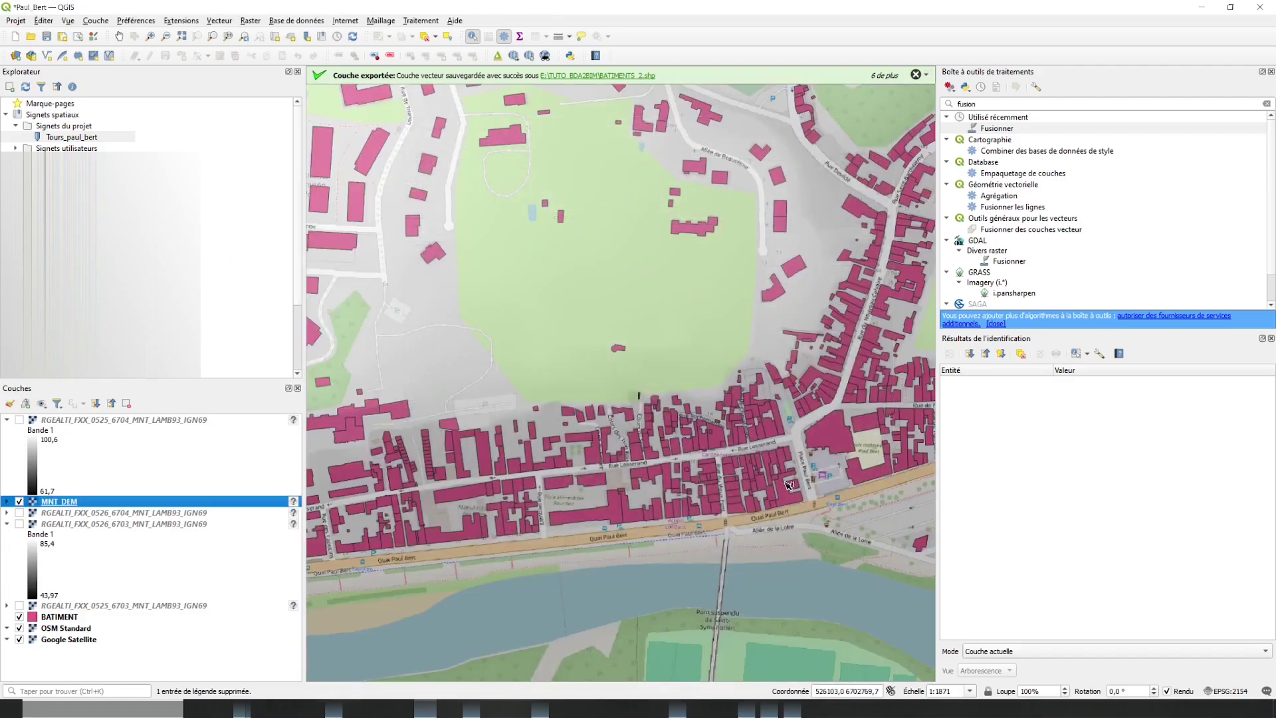
{"action": "scroll", "coordinate": [766, 496], "scroll_direction": "down", "scroll_amount": 2}
{"action": "scroll", "coordinate": [767, 497], "scroll_direction": "up", "scroll_amount": 1}
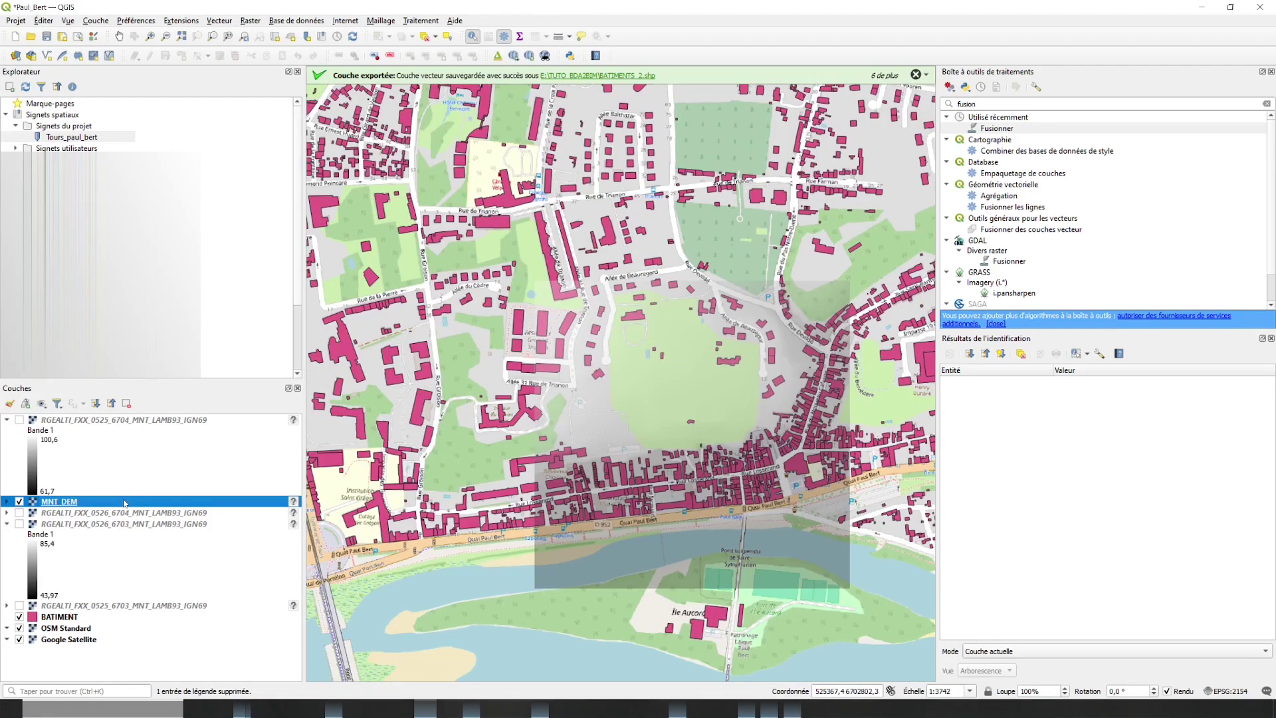
Start exporting the BATIMENT layer as an ESRI Shapefile named batiments_Paul_Bert.pdf.shp in the TUTO_BDA2BIM\TUTO_QGIS folder
{"action": "right_click", "coordinate": [87, 623]}
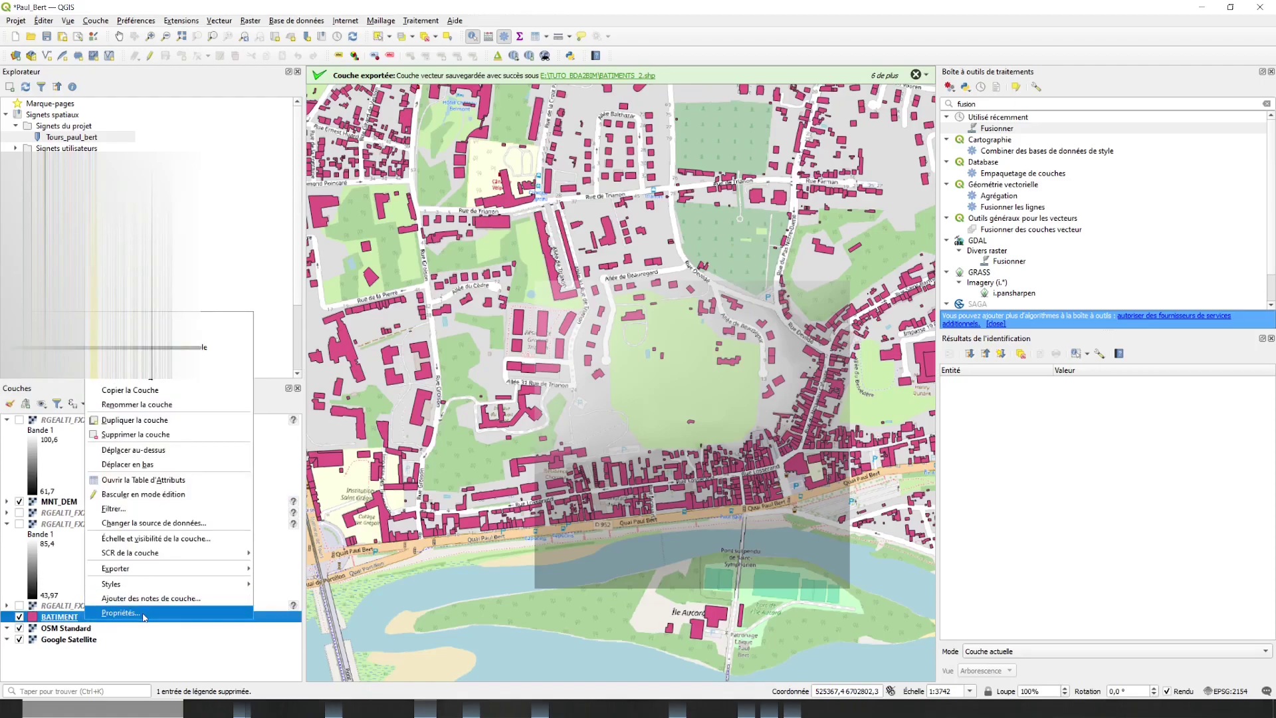
{"action": "left_click", "coordinate": [393, 573]}
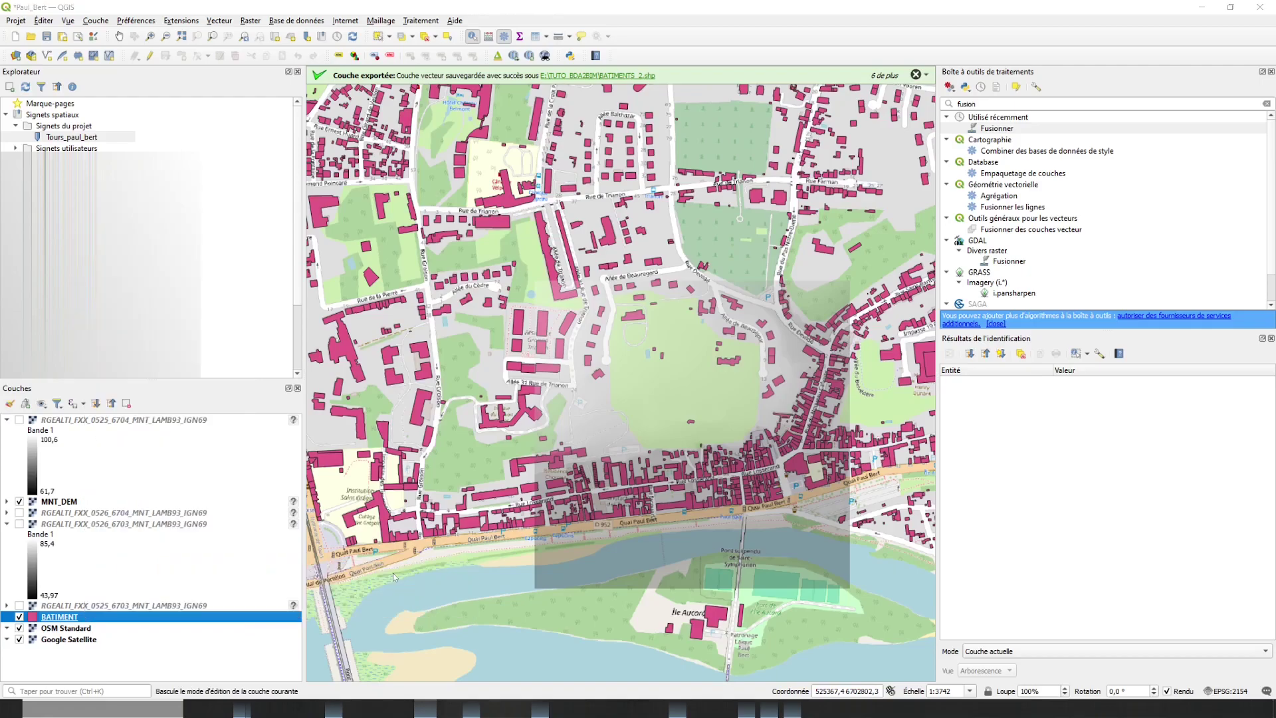
{"action": "left_click", "coordinate": [923, 273]}
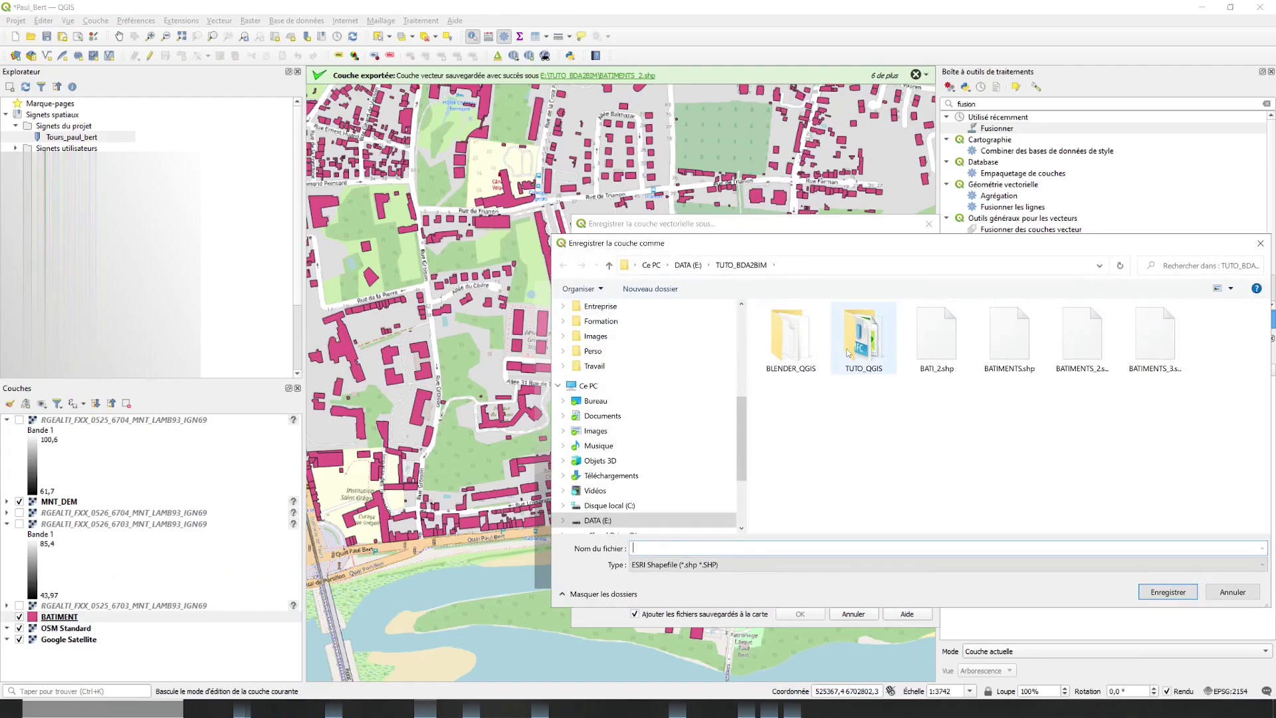
{"action": "double_click", "coordinate": [847, 353]}
{"action": "left_click", "coordinate": [721, 266]}
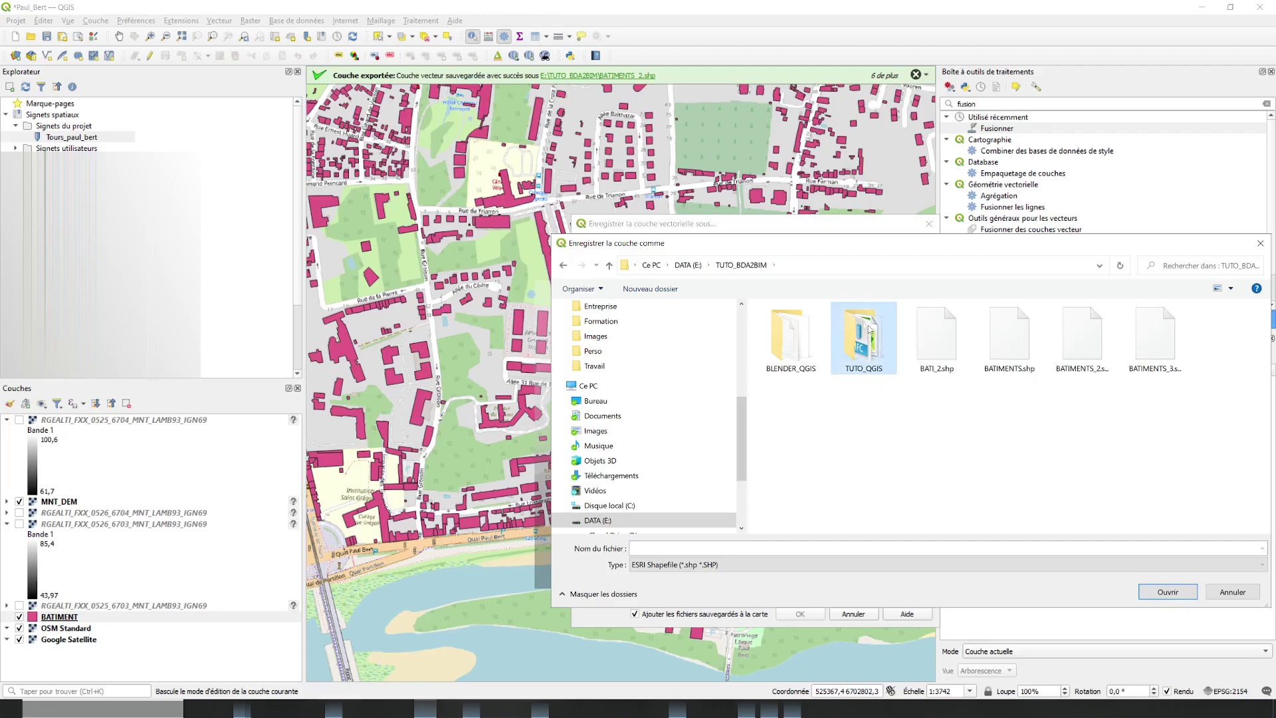
{"action": "double_click", "coordinate": [862, 336]}
{"action": "left_click", "coordinate": [706, 549]}
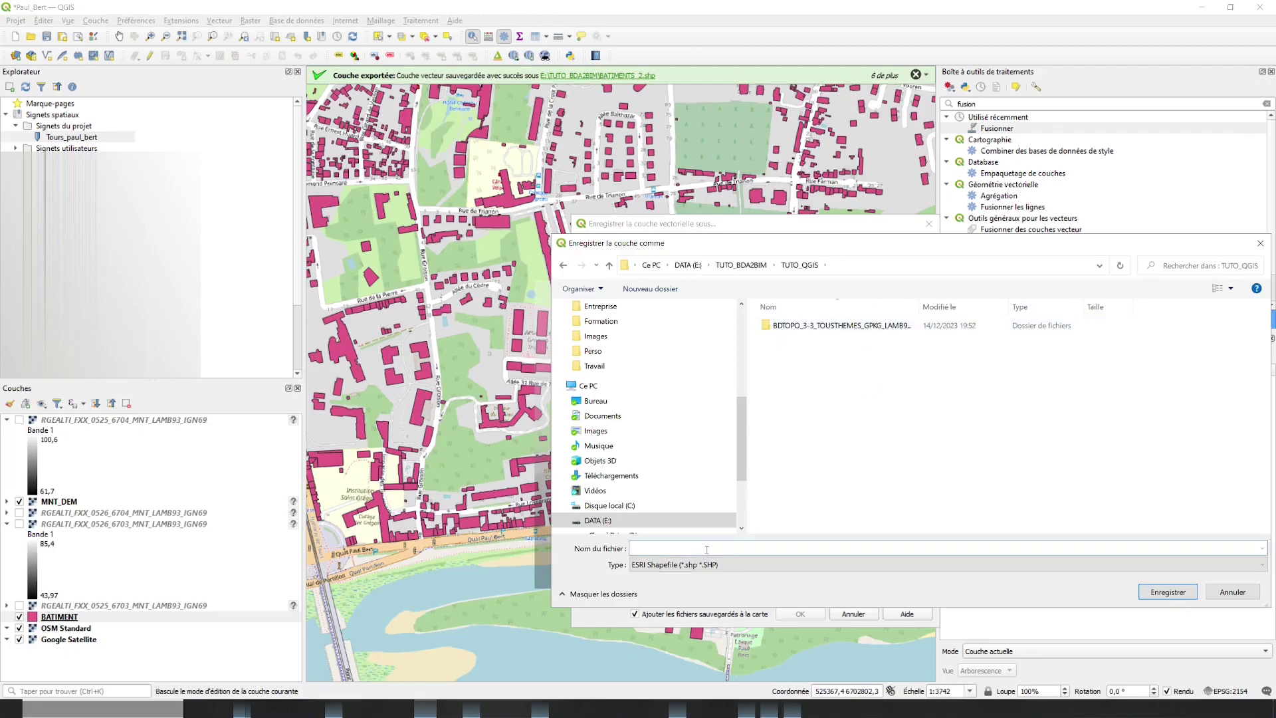
{"action": "type", "text": "batiment"}
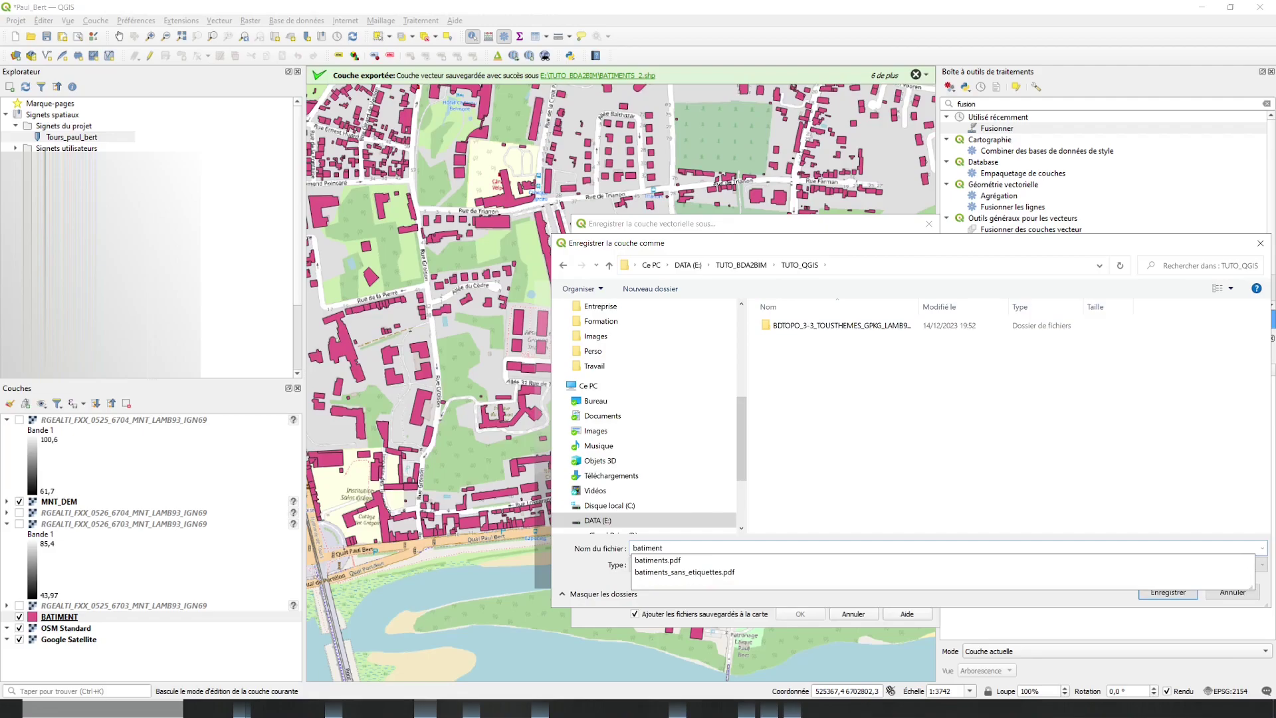
{"action": "key", "text": "Down"}
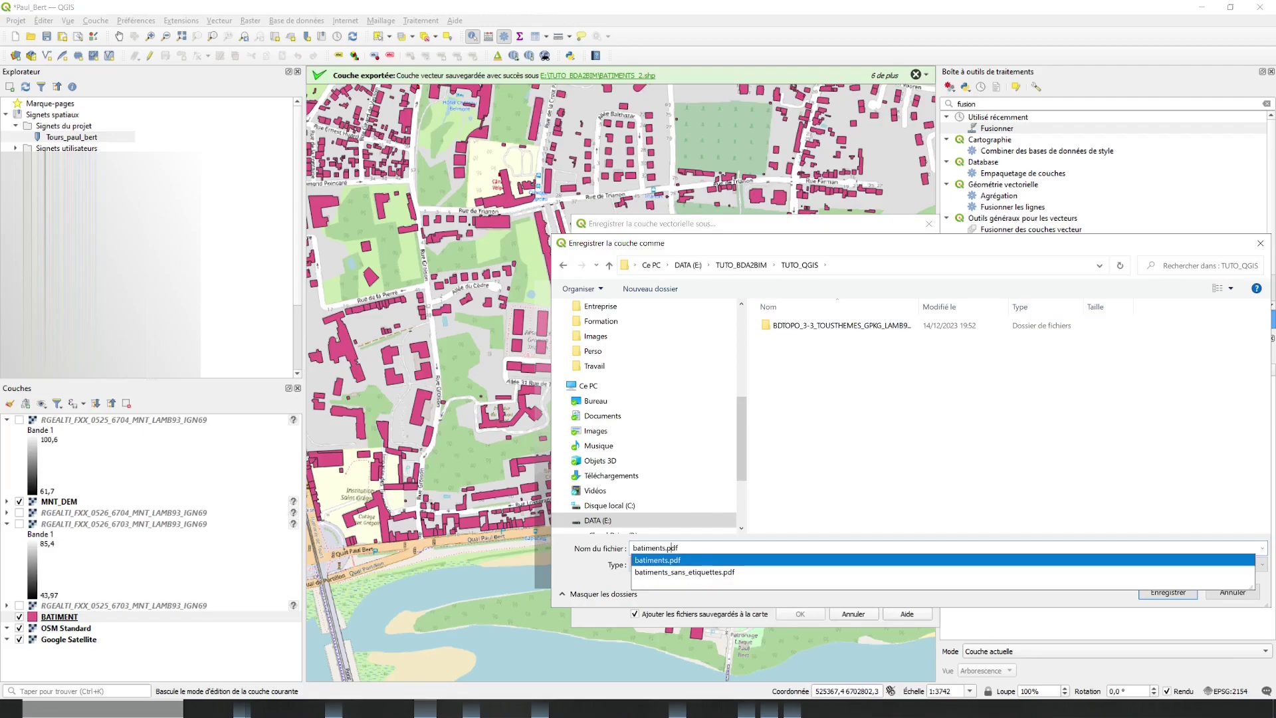
{"action": "type", "text": "8PAUL"}
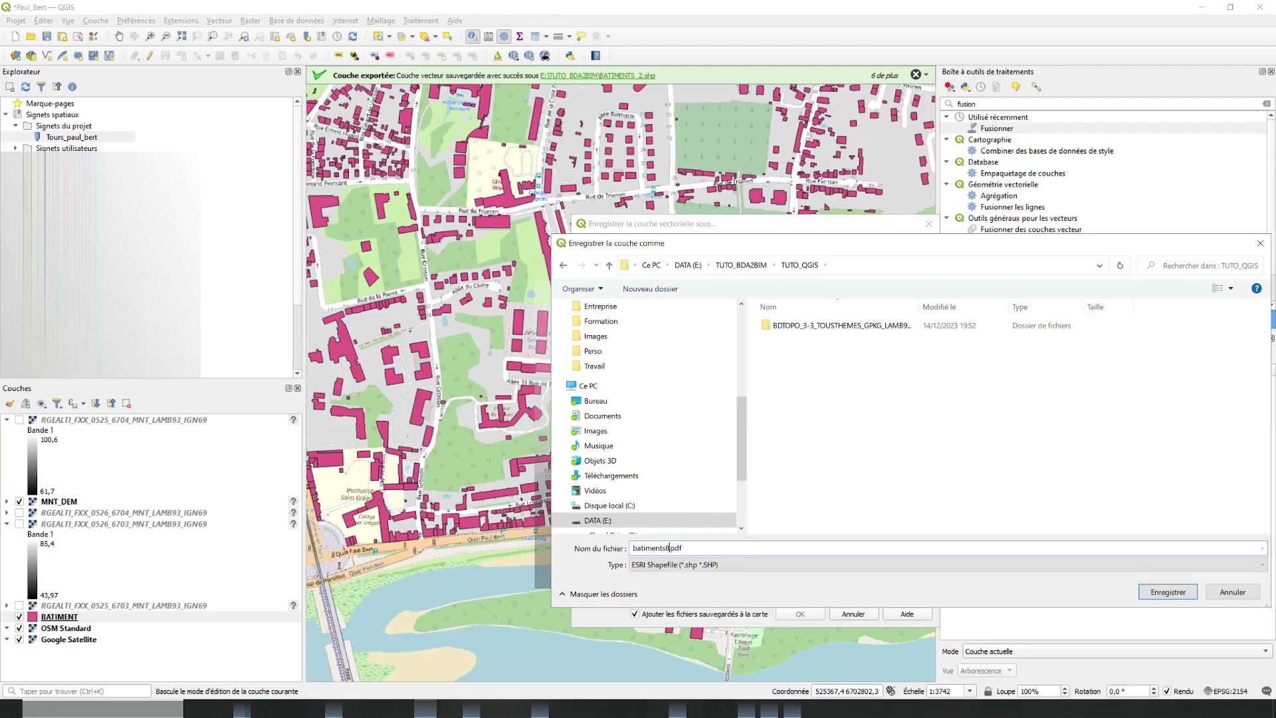
{"action": "type", "text": "8BERT"}
{"action": "key", "text": "shift+Left"}
{"action": "key", "text": "shift+Left"}
{"action": "key", "text": "shift+Left"}
{"action": "key", "text": "shift+Left"}
{"action": "key", "text": "shift+Left"}
{"action": "key", "text": "shift+Left"}
{"action": "key", "text": "shift+Left"}
{"action": "key", "text": "shift+Left"}
{"action": "key", "text": "BackSpace"}
{"action": "type", "text": "8PAUL"}
{"action": "key", "text": "BackSpace"}
{"action": "key", "text": "BackSpace"}
{"action": "key", "text": "BackSpace"}
{"action": "key", "text": "BackSpace"}
{"action": "key", "text": "BackSpace"}
{"action": "type", "text": "_Paul_Bert"}
{"action": "key", "text": "Return"}
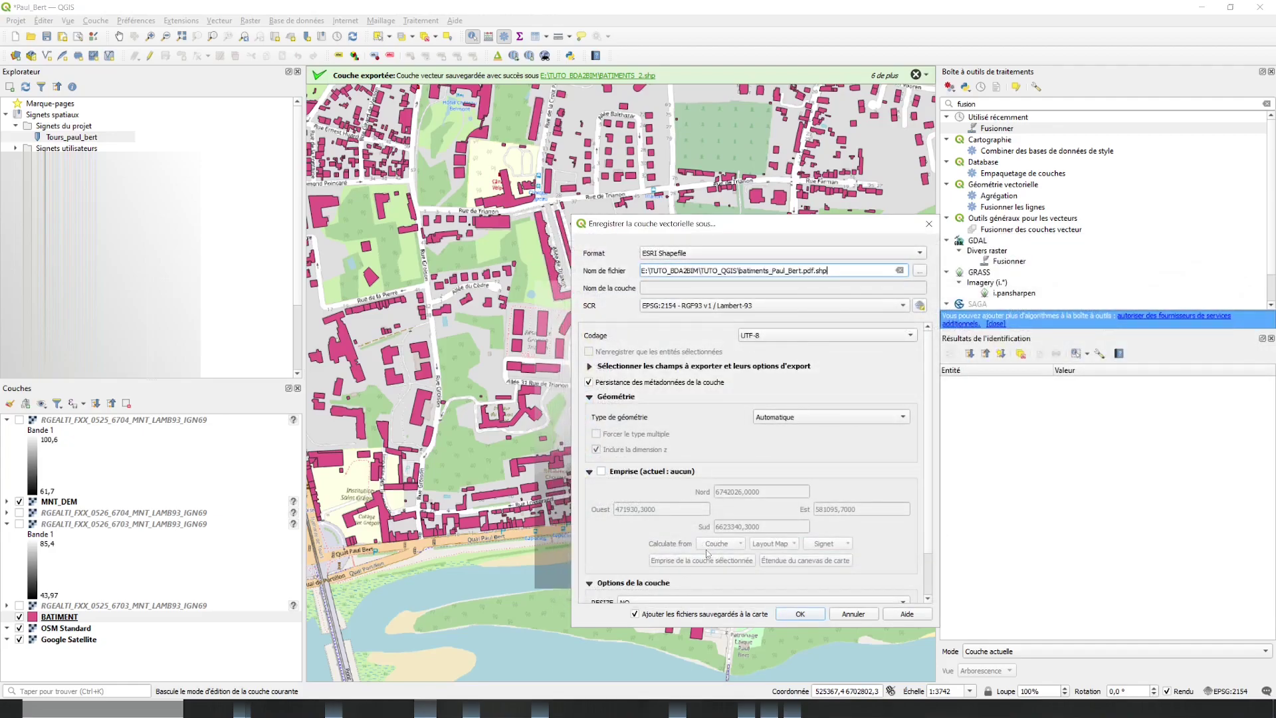
Limit the export extent to the MNT_DEM layer's extent and save the shapefile in EPSG:2154
{"action": "left_click", "coordinate": [617, 473]}
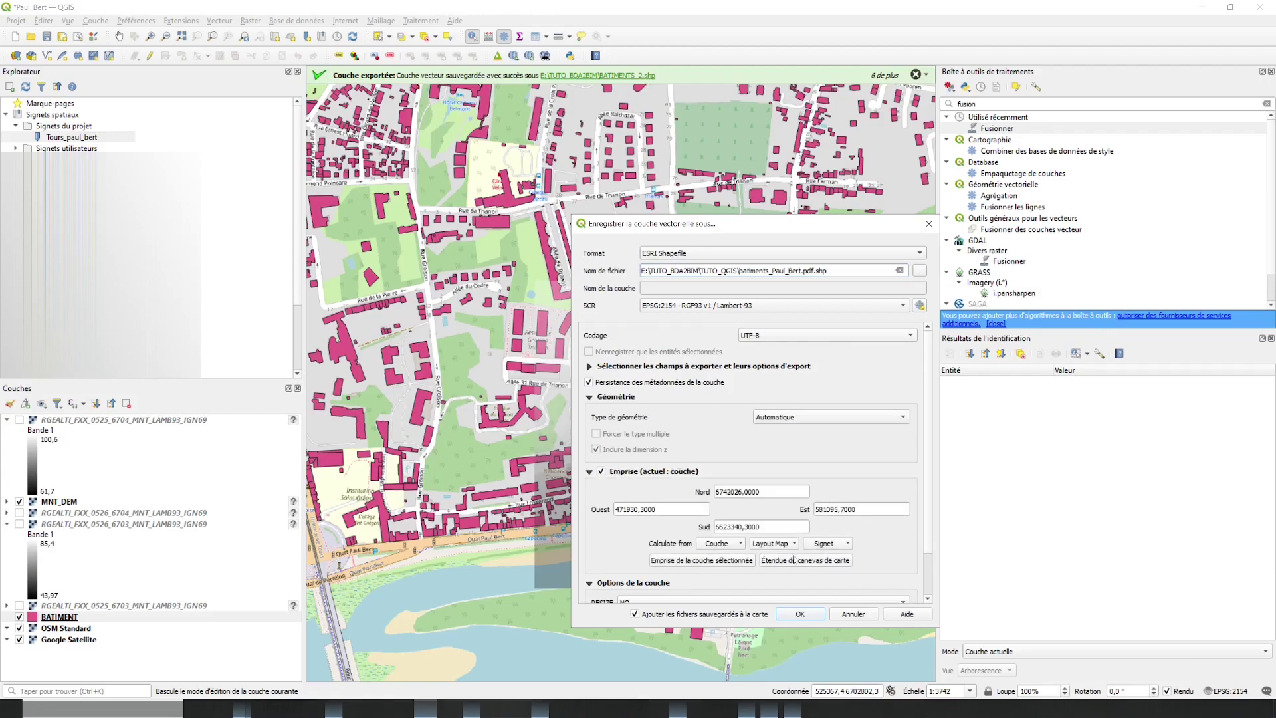
{"action": "left_click", "coordinate": [718, 544]}
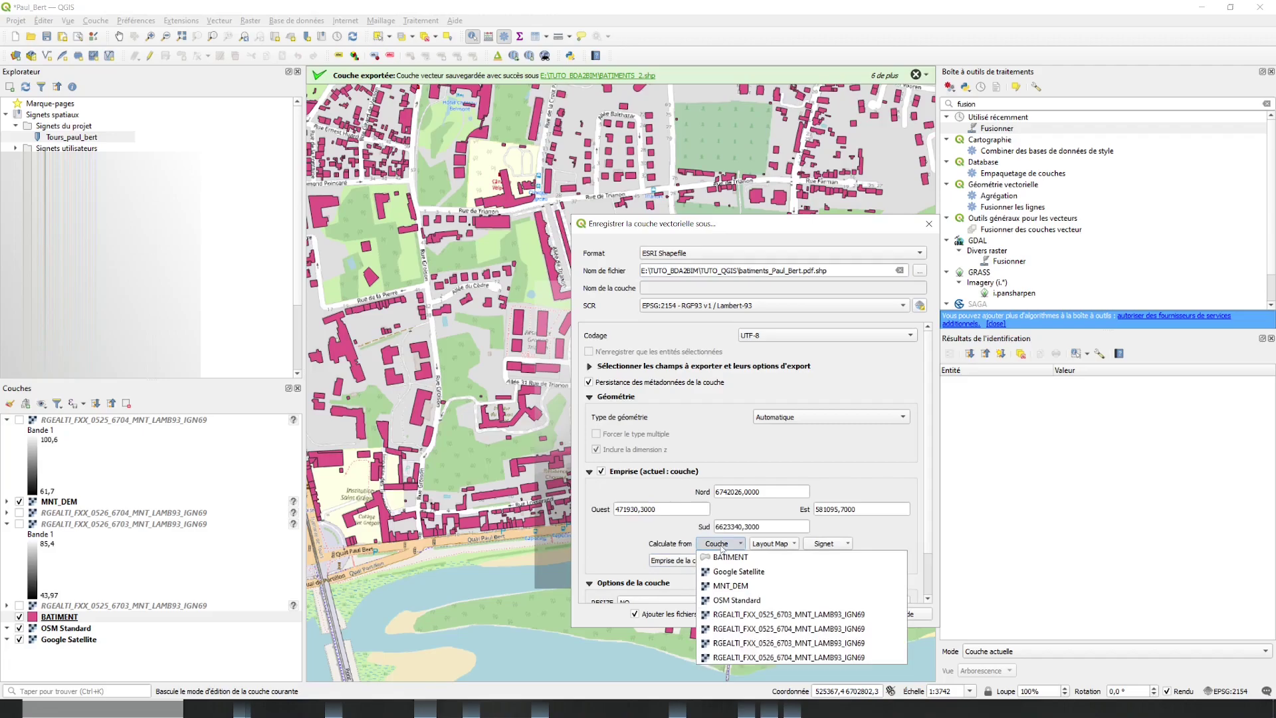
{"action": "left_click", "coordinate": [727, 585]}
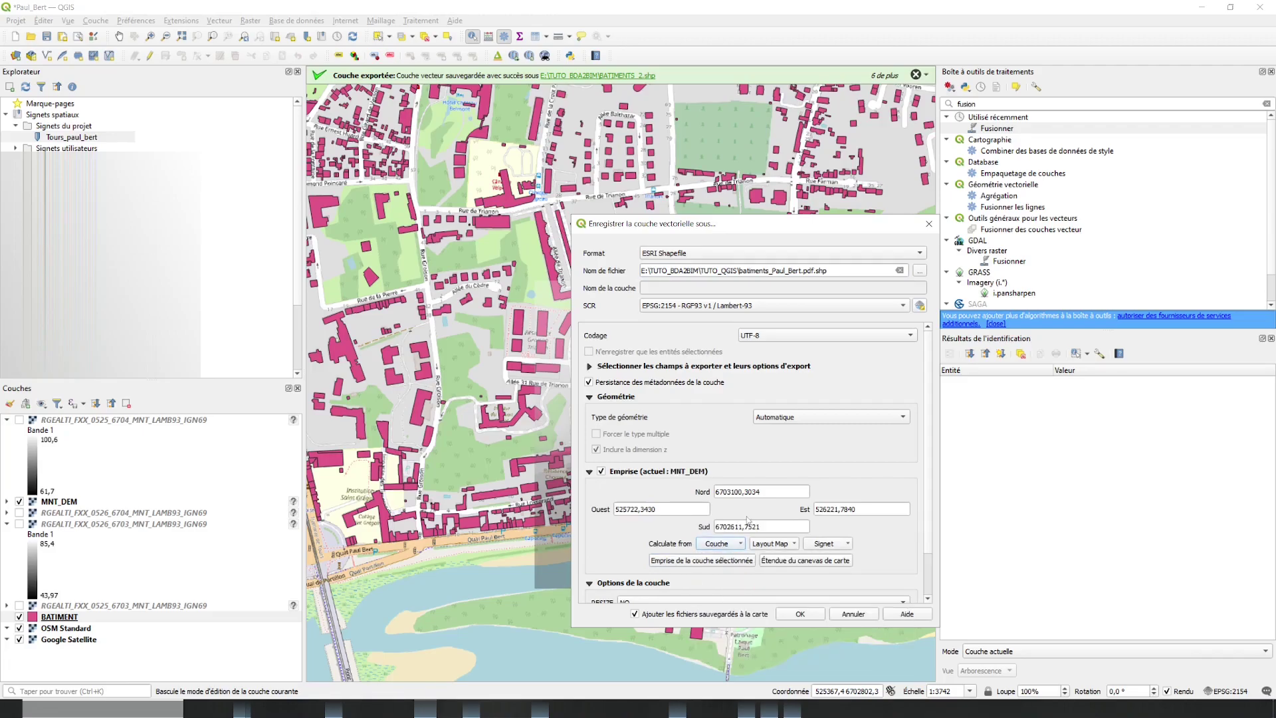
{"action": "left_click", "coordinate": [731, 545]}
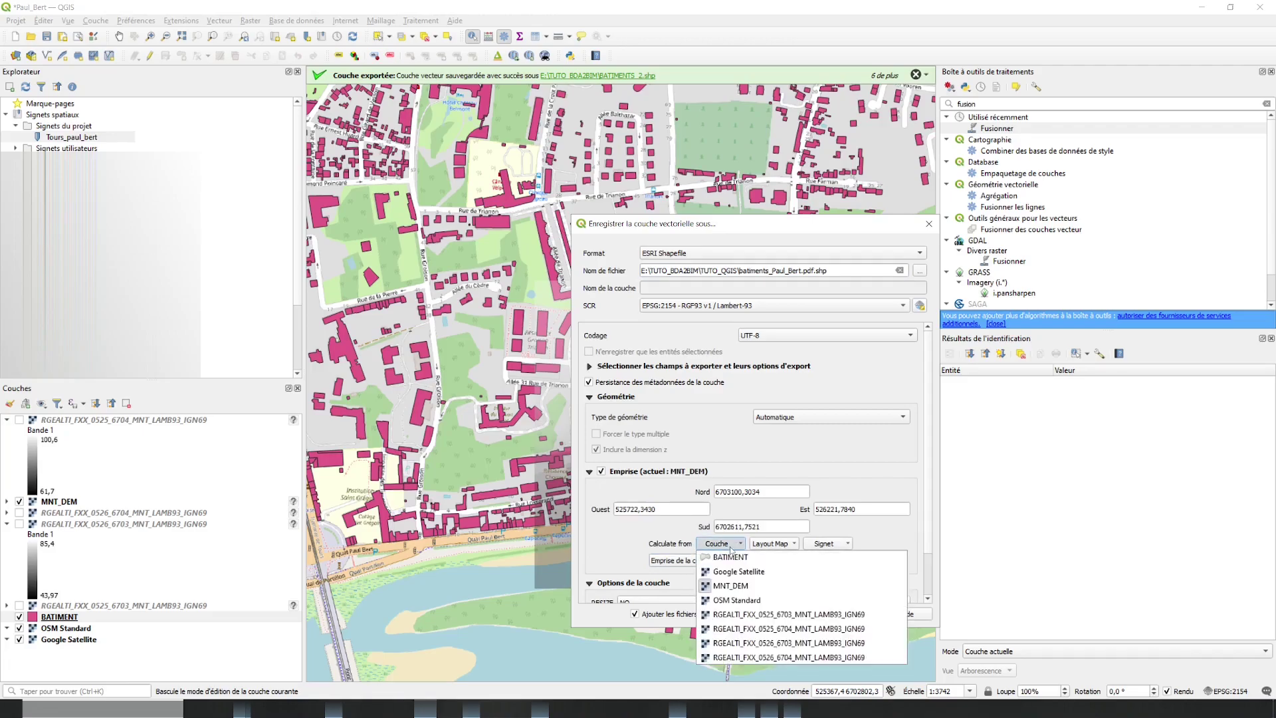
{"action": "left_click", "coordinate": [731, 585]}
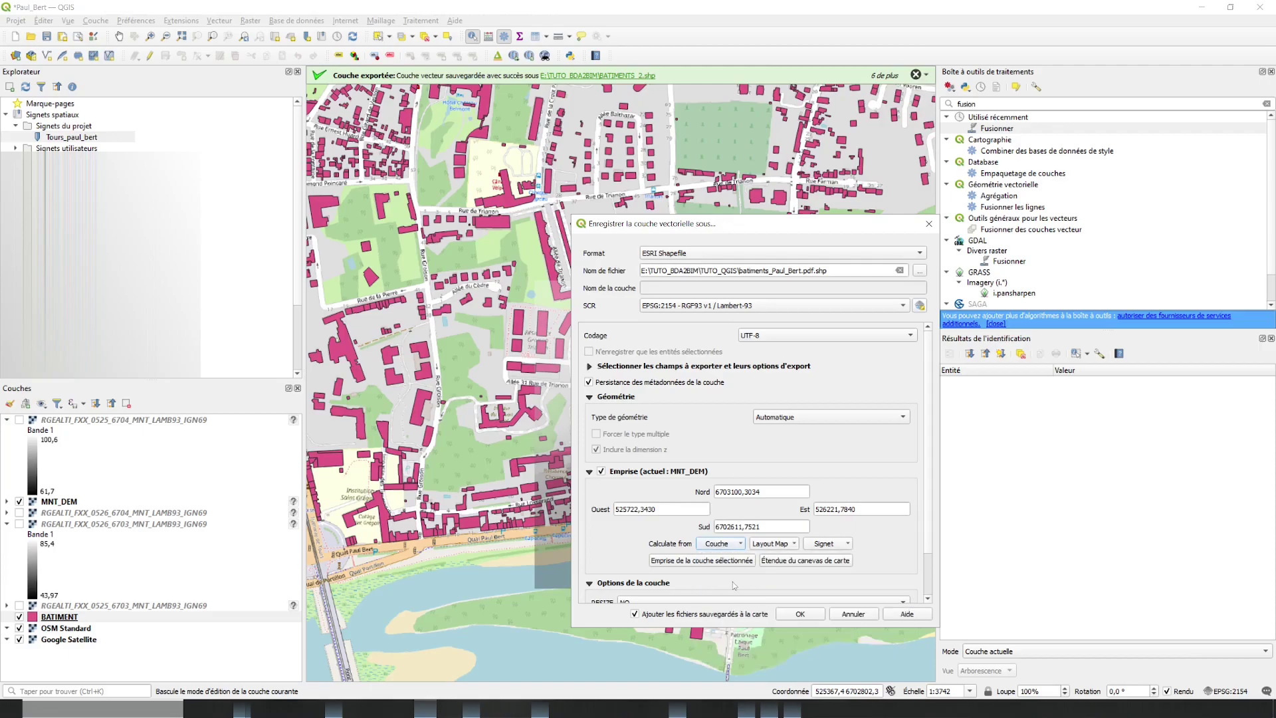
{"action": "left_click", "coordinate": [798, 614]}
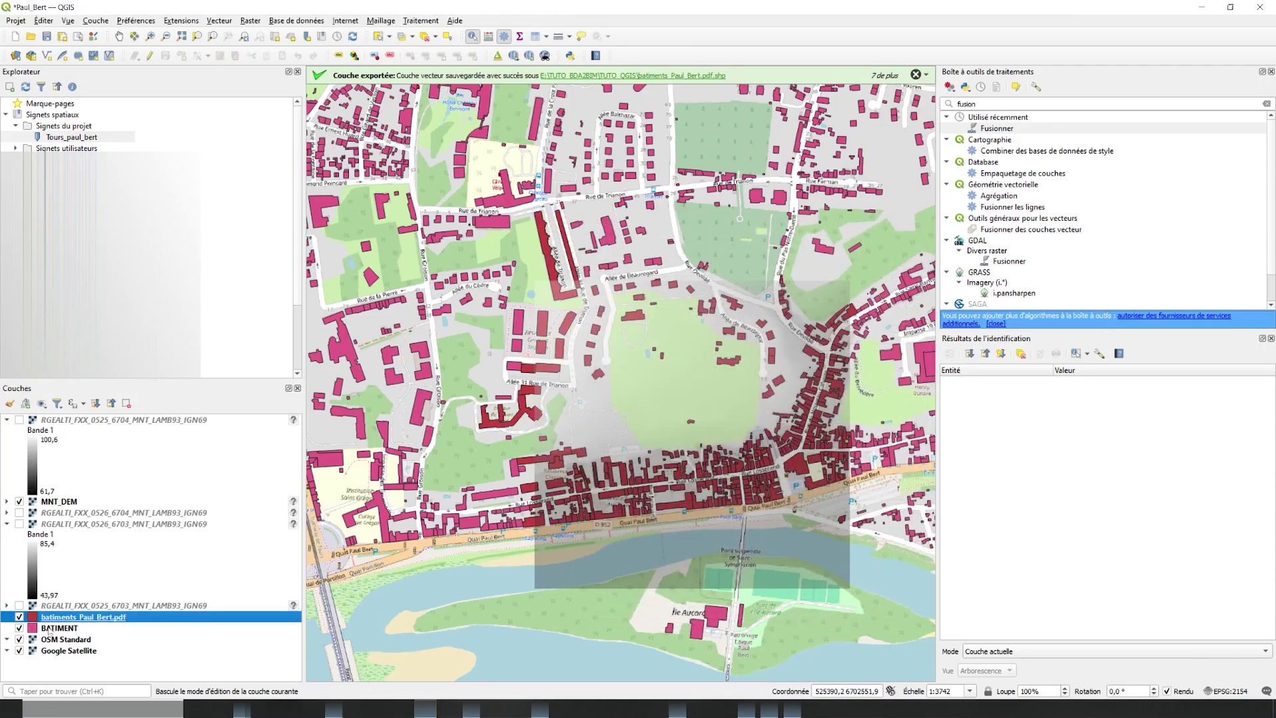
Move the batiments_Paul_Bert.pdf layer directly below MNT_DEM and remove the three RGEALTI layers beneath it from the project
{"action": "left_click_drag", "start_coordinate": [69, 620], "coordinate": [65, 517]}
{"action": "left_click", "coordinate": [77, 617], "text": "shift"}
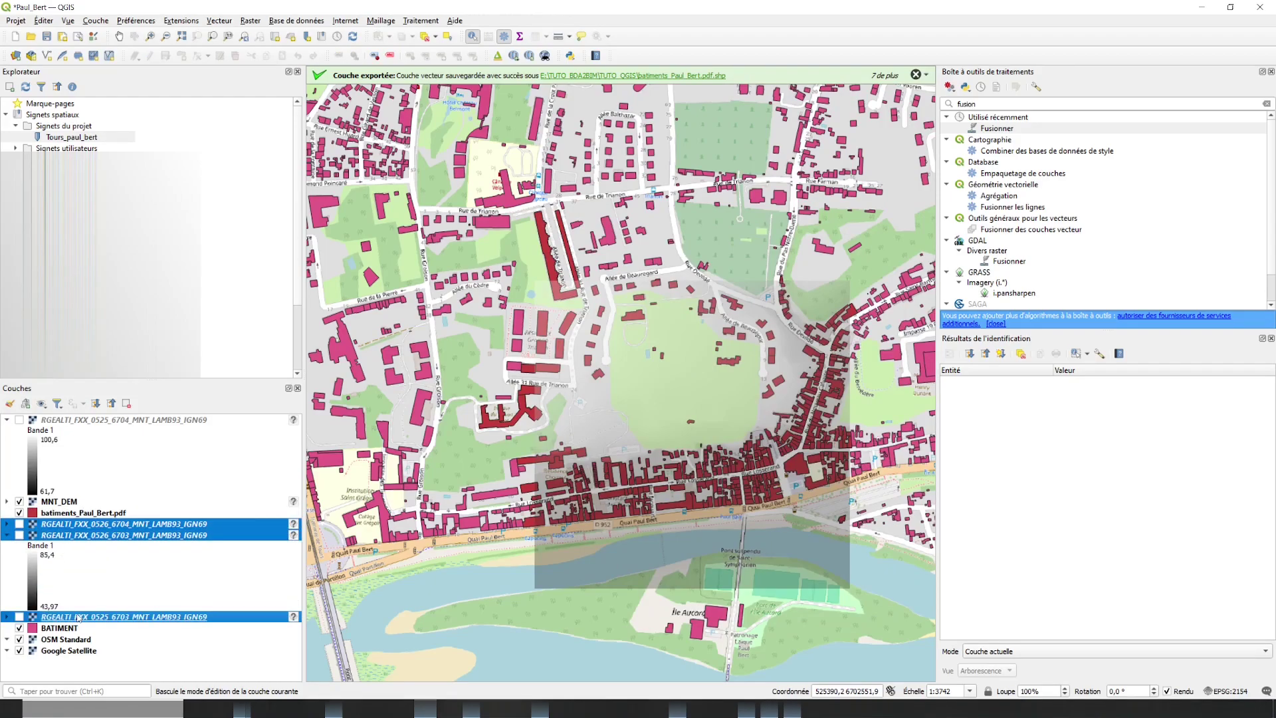
{"action": "right_click", "coordinate": [77, 615]}
{"action": "left_click", "coordinate": [129, 457]}
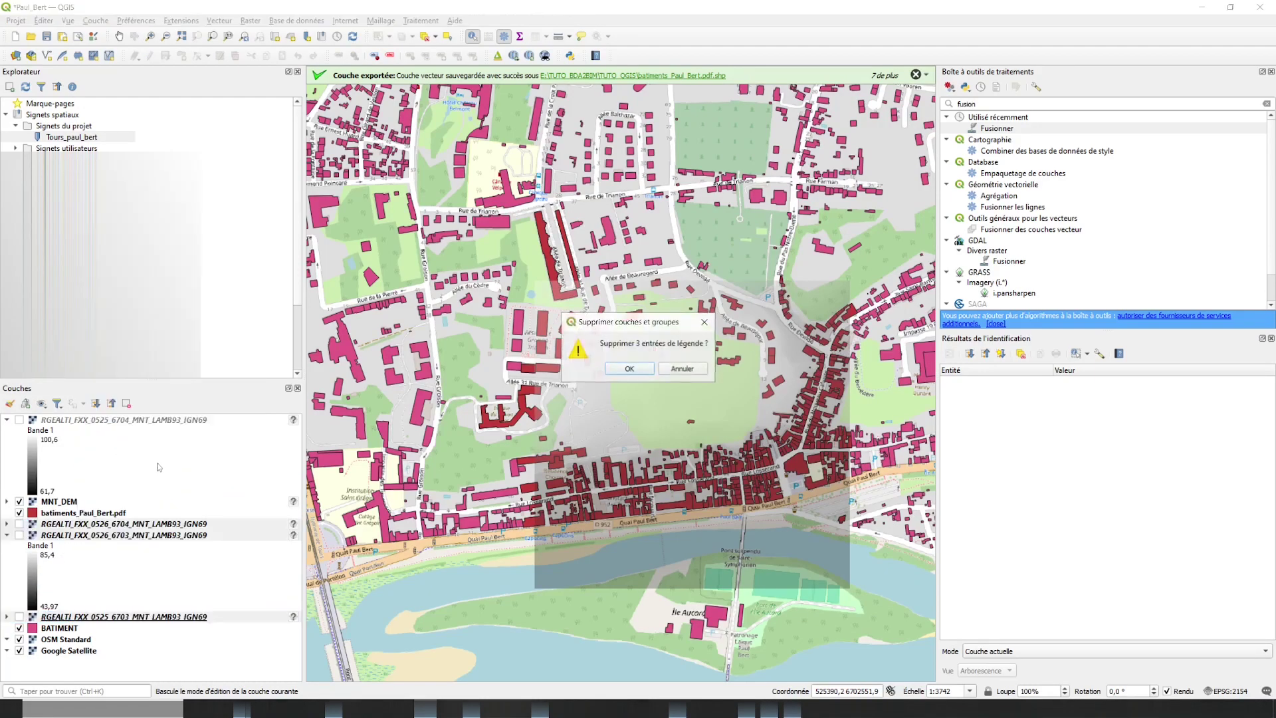
{"action": "left_click", "coordinate": [651, 372]}
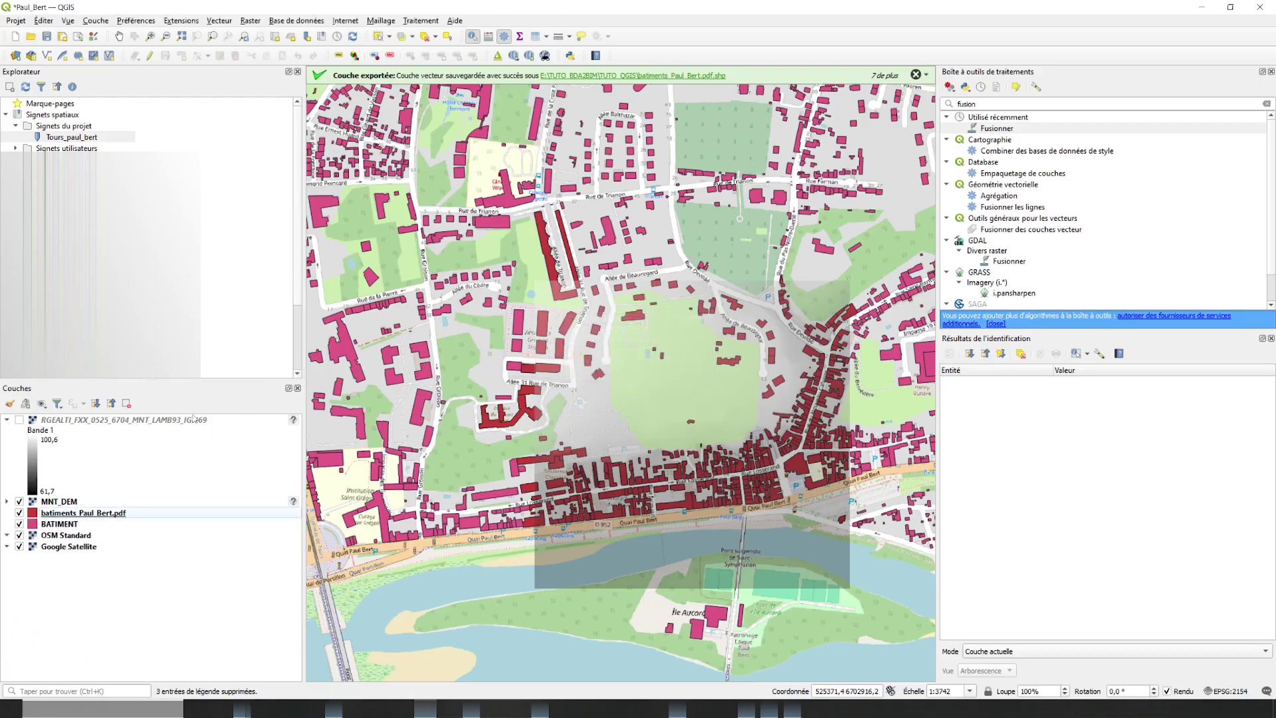
Remove the remaining RGEALTI_FXX_0525_6704_MNT_LAMB93_IGN69 layer from the project
{"action": "left_click", "coordinate": [87, 422]}
{"action": "right_click", "coordinate": [96, 418]}
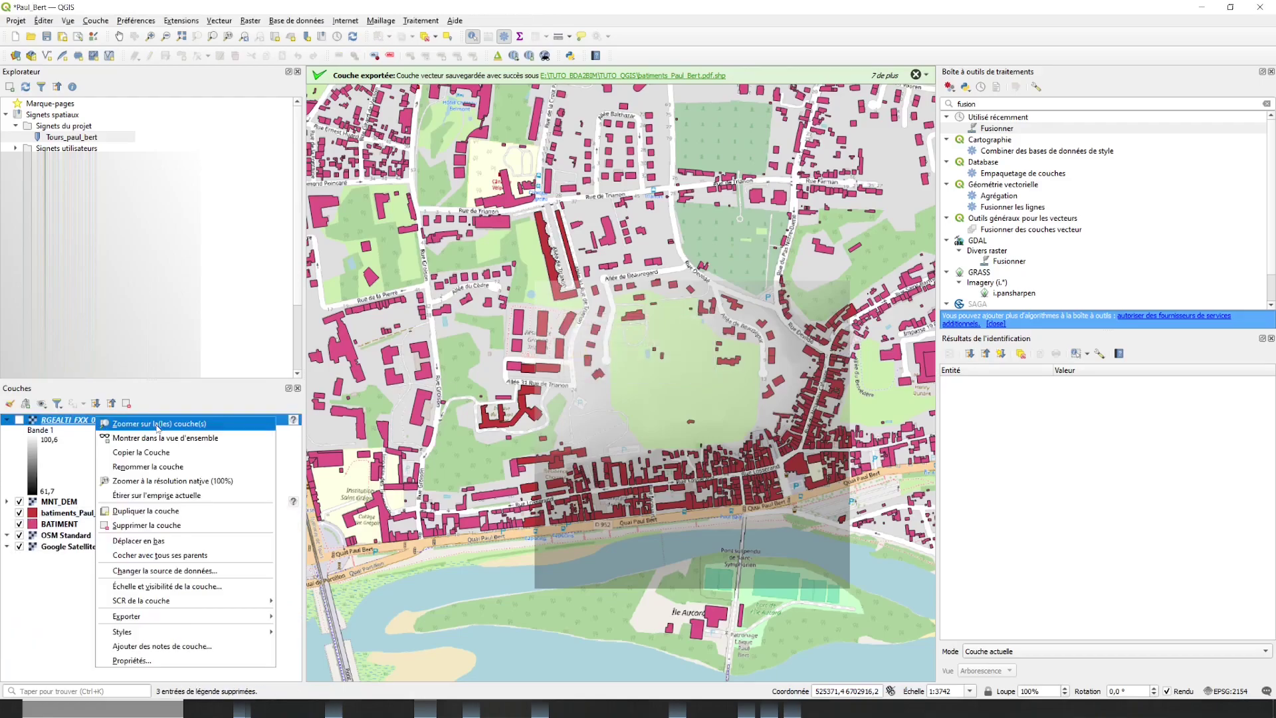
{"action": "left_click", "coordinate": [151, 524]}
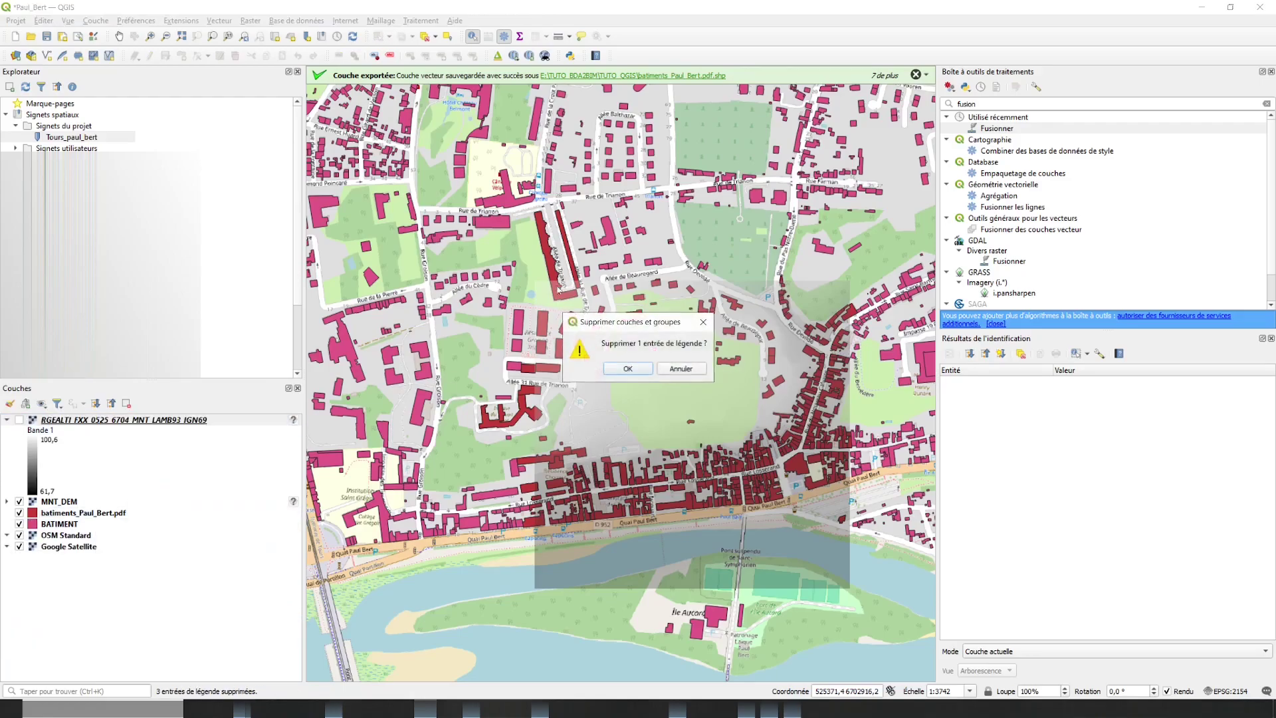
{"action": "left_click", "coordinate": [624, 369]}
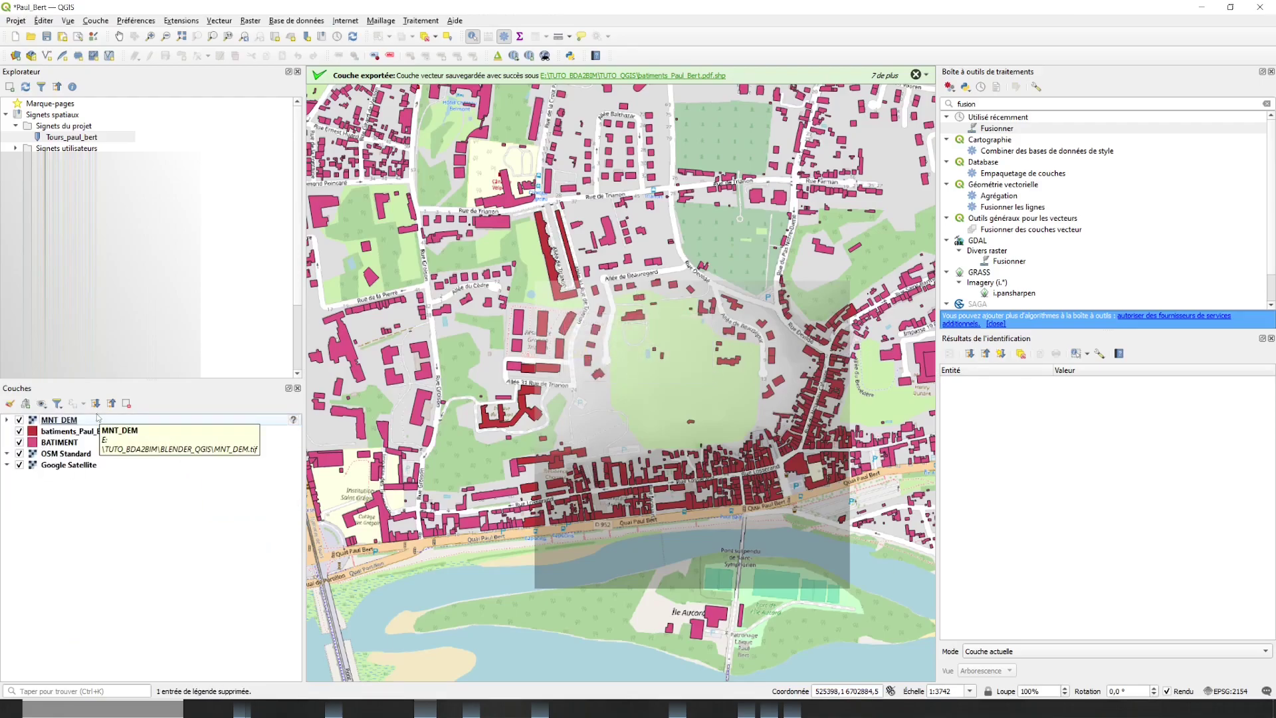
Briefly hide OSM Standard to check the satellite imagery, show it again, and remove the full BATIMENT layer from the project
{"action": "left_click", "coordinate": [20, 454]}
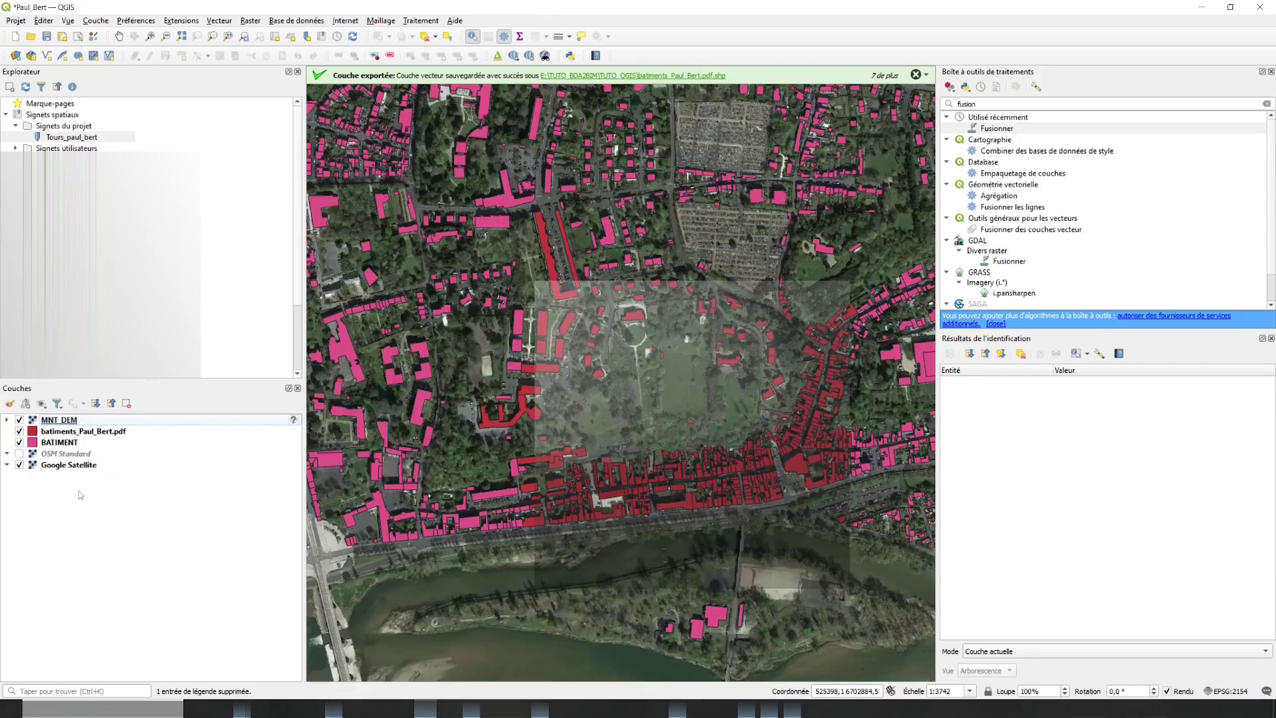
{"action": "left_click", "coordinate": [19, 454]}
{"action": "left_click", "coordinate": [83, 444]}
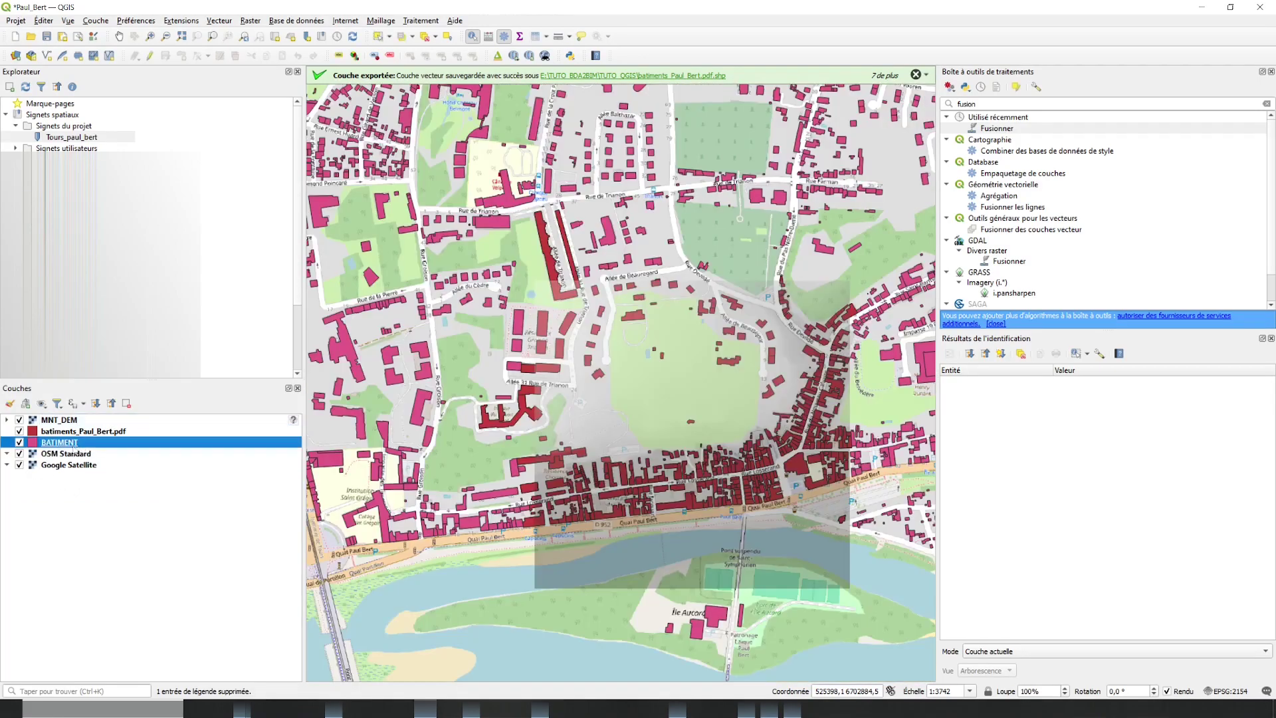
{"action": "key", "text": "ctrl+minus"}
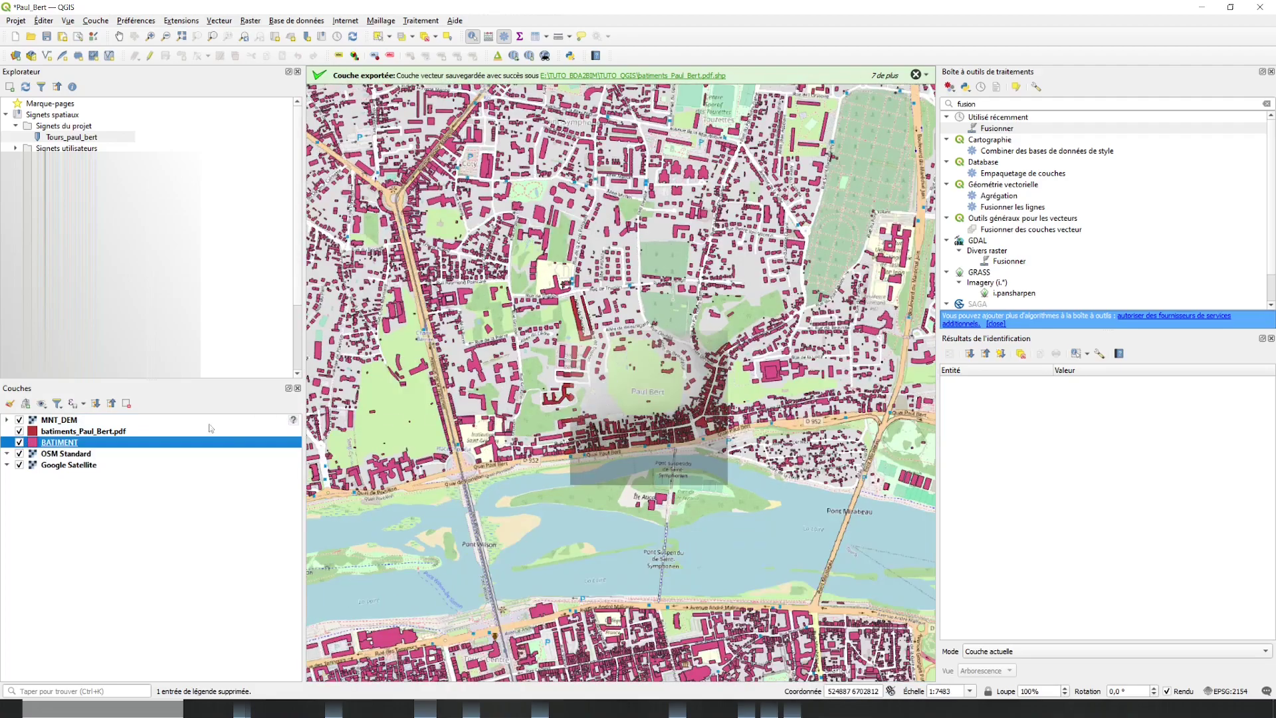
{"action": "right_click", "coordinate": [45, 442]}
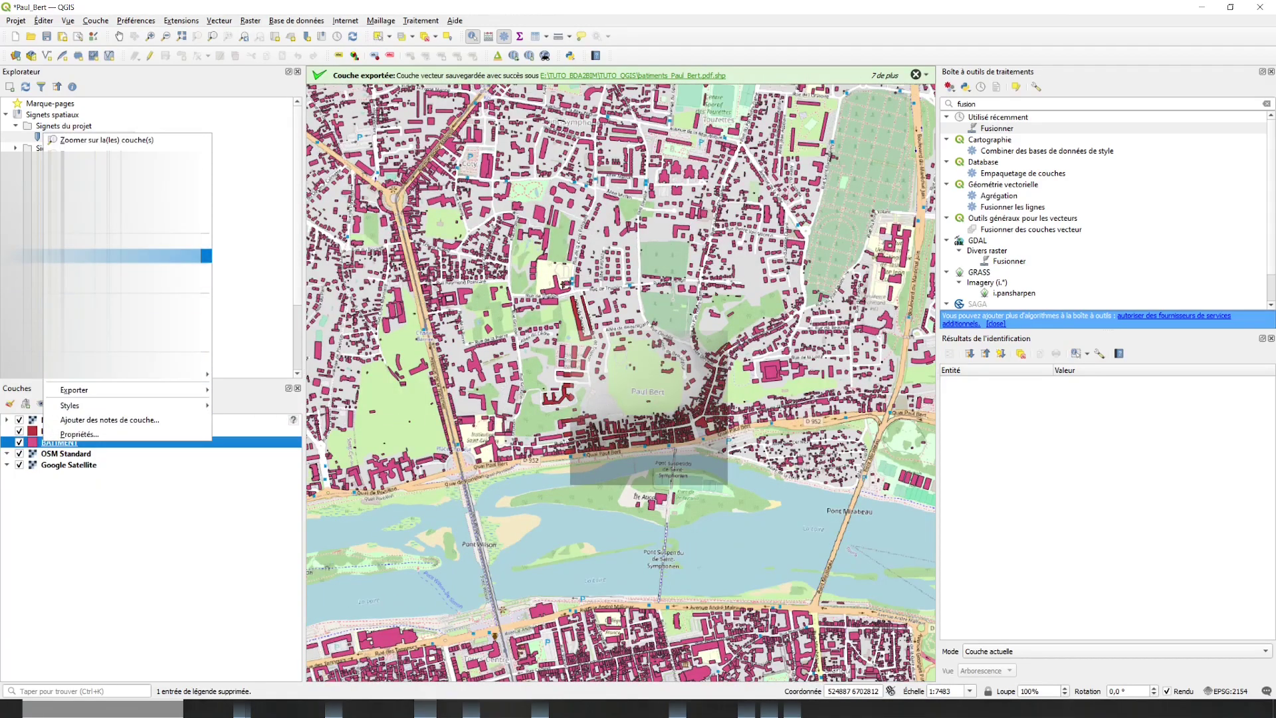
{"action": "left_click", "coordinate": [127, 256]}
{"action": "left_click", "coordinate": [636, 369]}
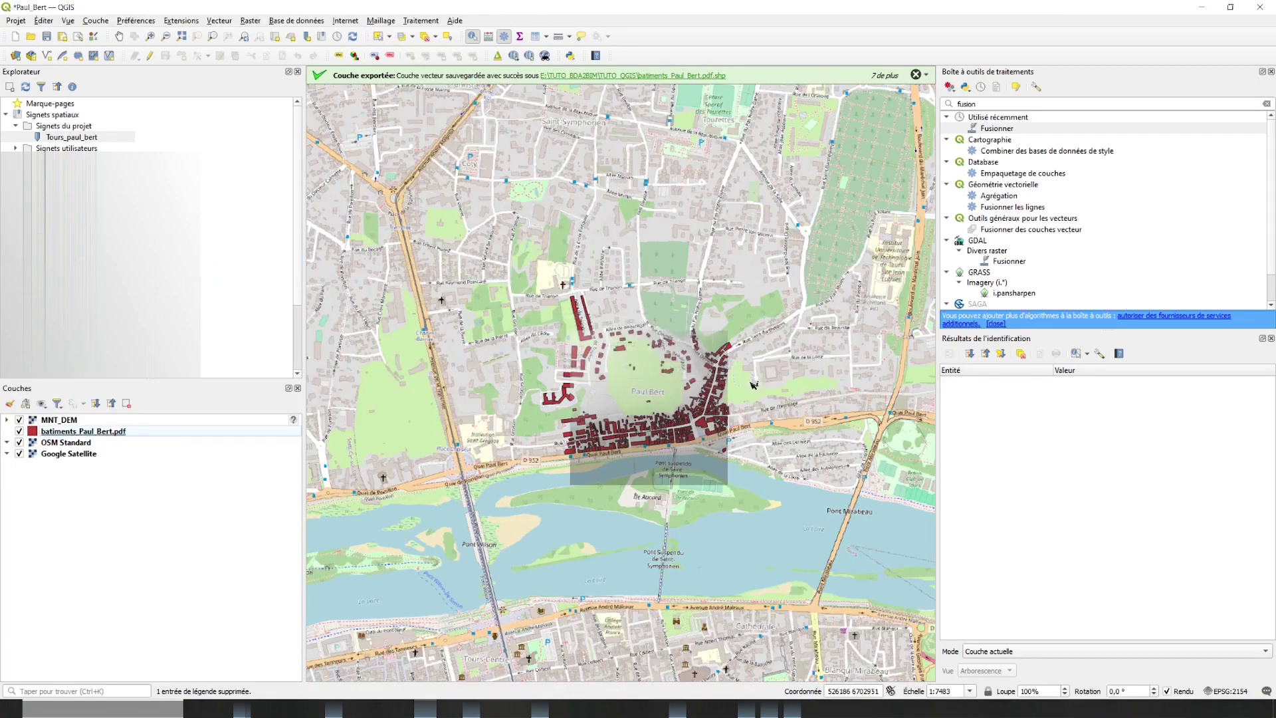
Examine the coverage of the cropped buildings against the MNT_DEM terrain extent around Quai Paul Bert
{"action": "scroll", "coordinate": [767, 352], "scroll_direction": "up", "scroll_amount": 1}
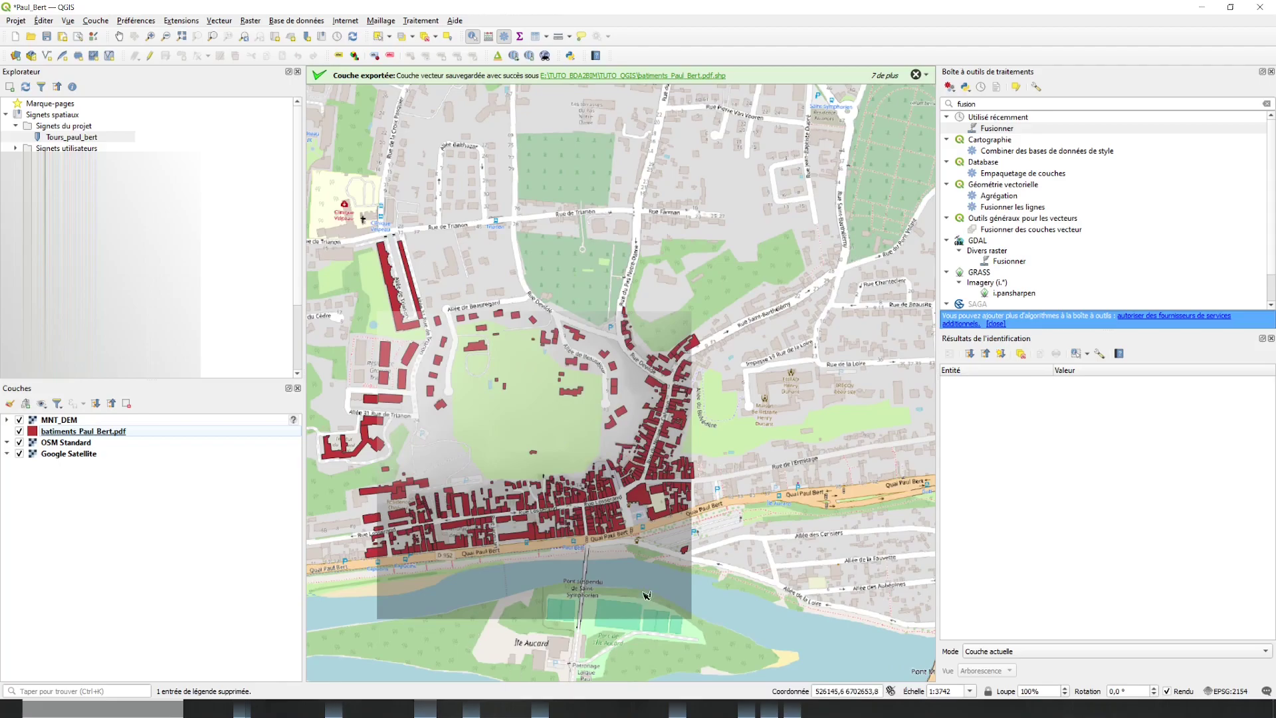
{"action": "left_click_drag", "start_coordinate": [571, 555], "coordinate": [625, 535]}
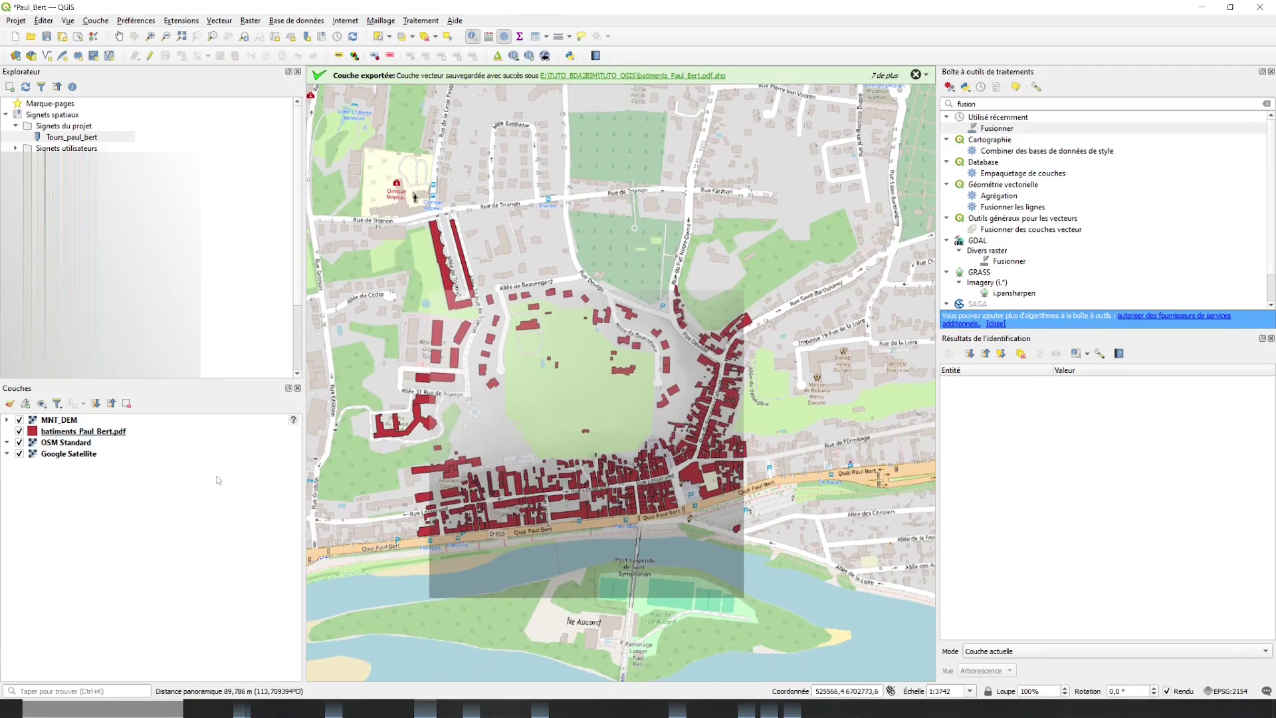
{"action": "left_click", "coordinate": [57, 421]}
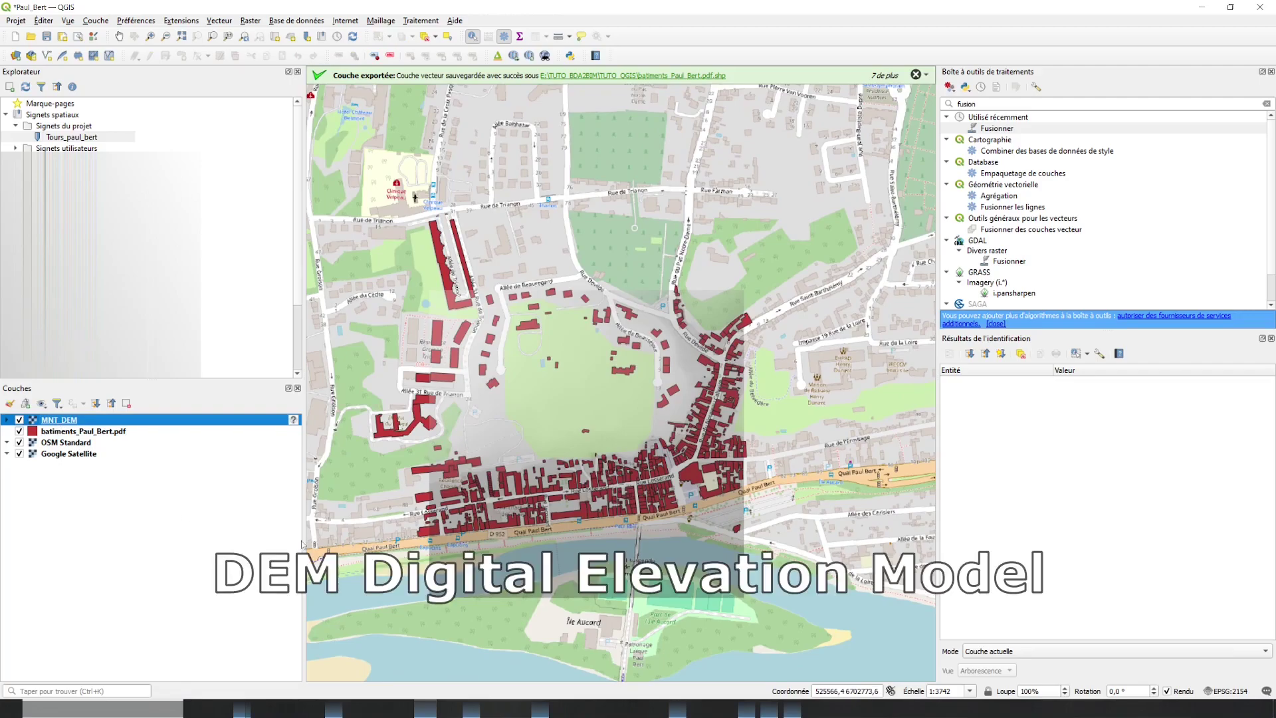
{"action": "left_click_drag", "start_coordinate": [595, 465], "coordinate": [653, 430]}
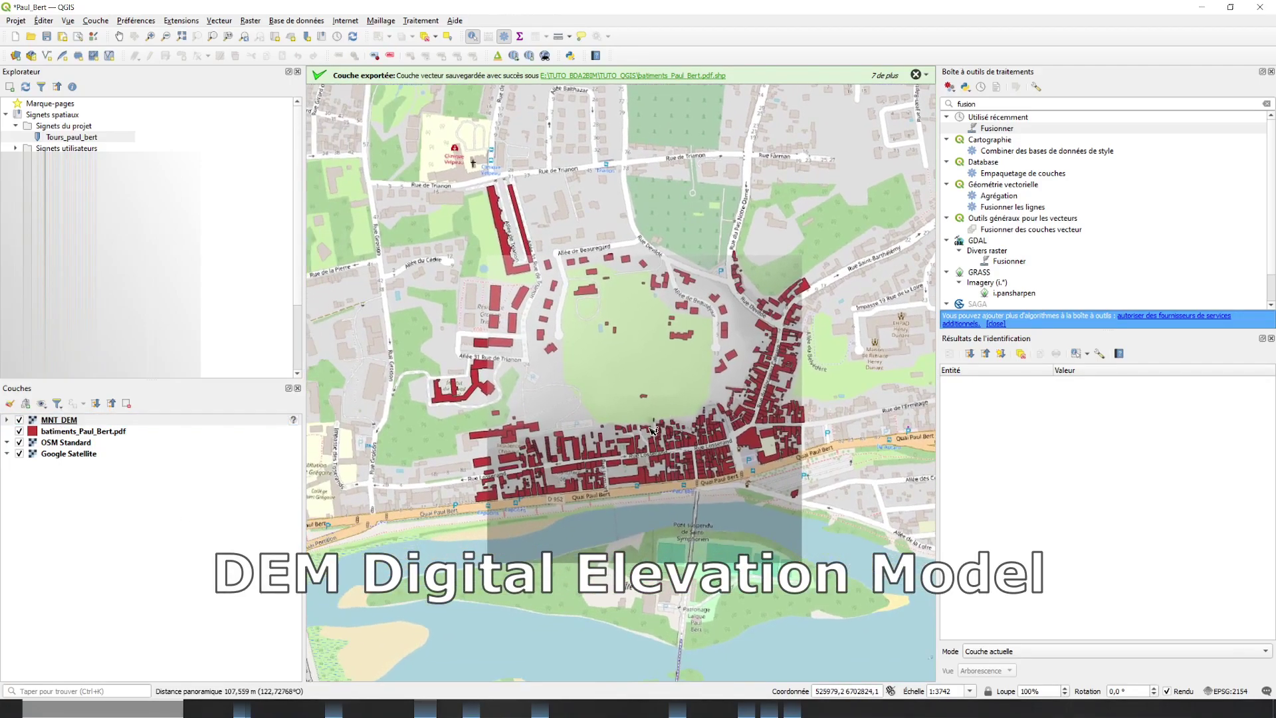
{"action": "scroll", "coordinate": [664, 432], "scroll_direction": "up", "scroll_amount": 2}
{"action": "scroll", "coordinate": [671, 433], "scroll_direction": "down", "scroll_amount": 2}
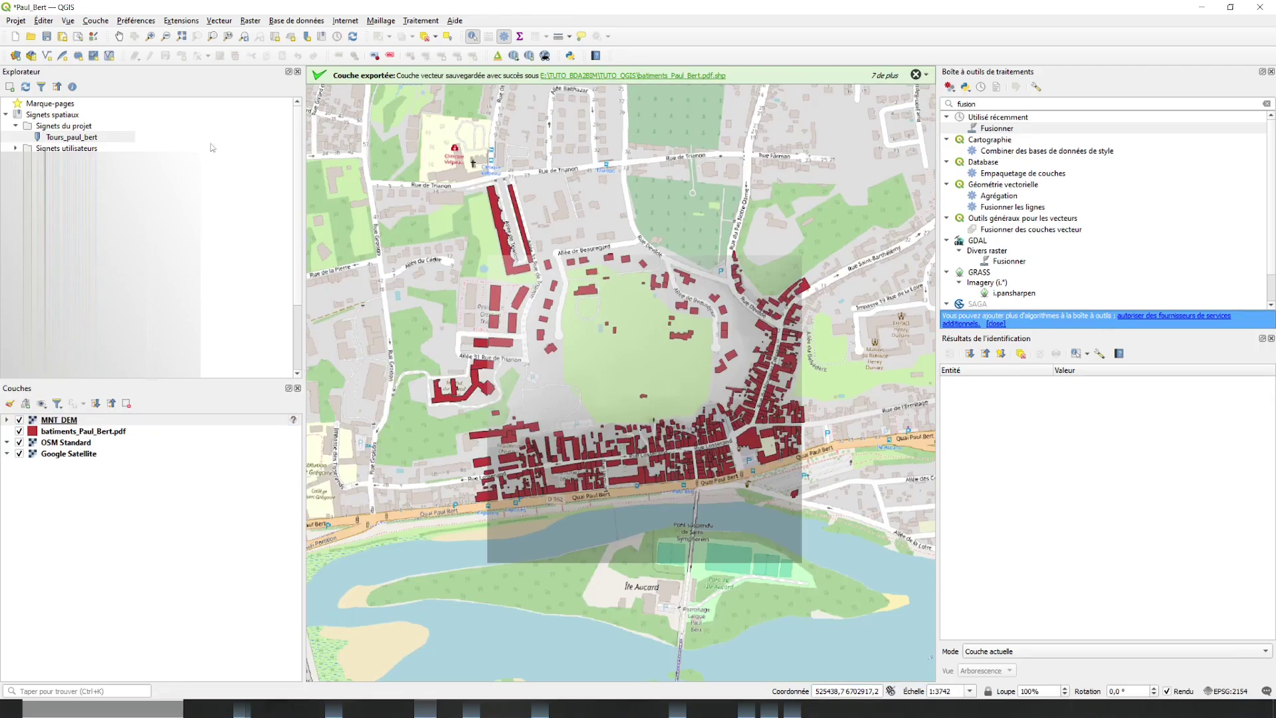
Check in the extension manager that the Qgis2threejs plugin is installed, enlarging the window to read its description
{"action": "left_click", "coordinate": [182, 21]}
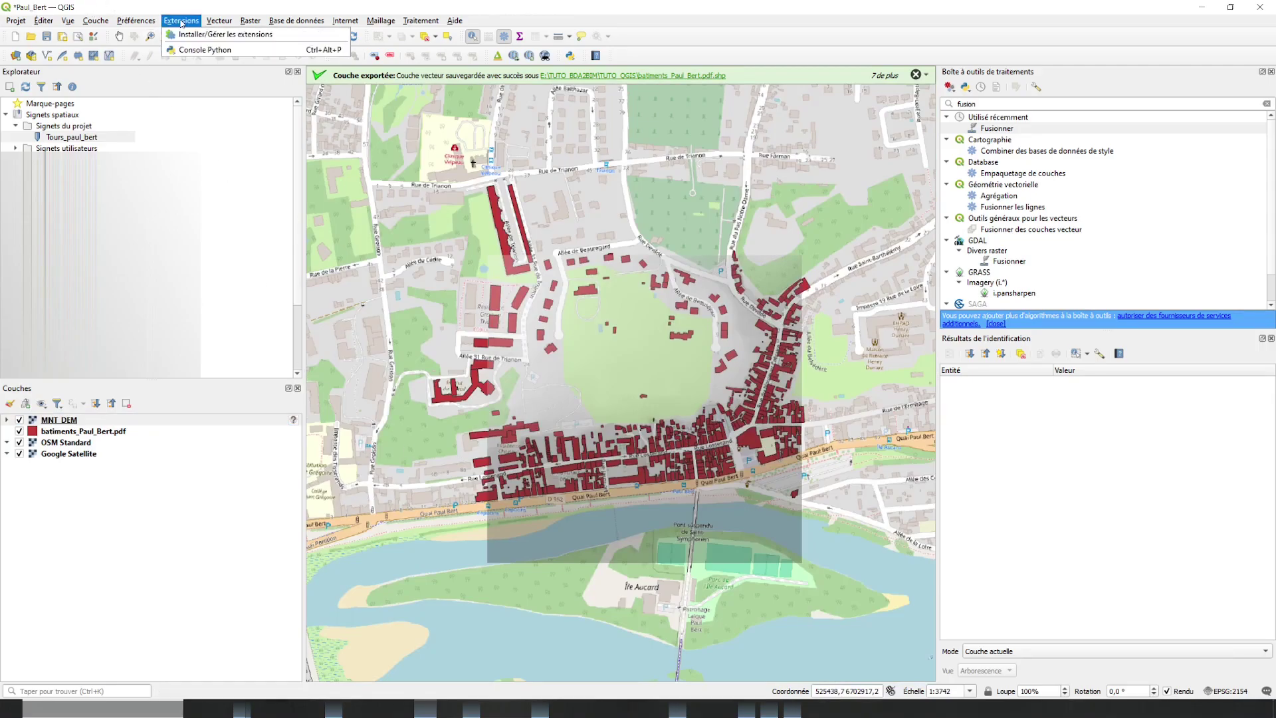
{"action": "left_click", "coordinate": [190, 36]}
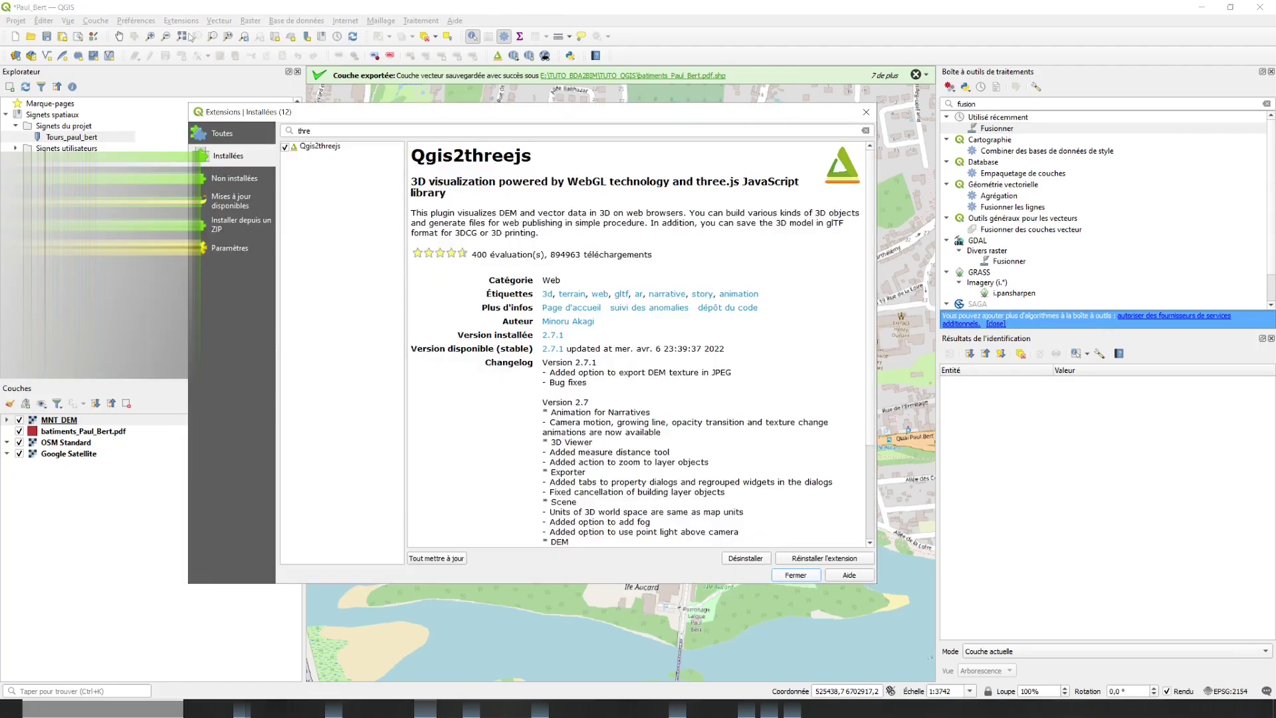
{"action": "left_click_drag", "start_coordinate": [341, 130], "coordinate": [259, 133]}
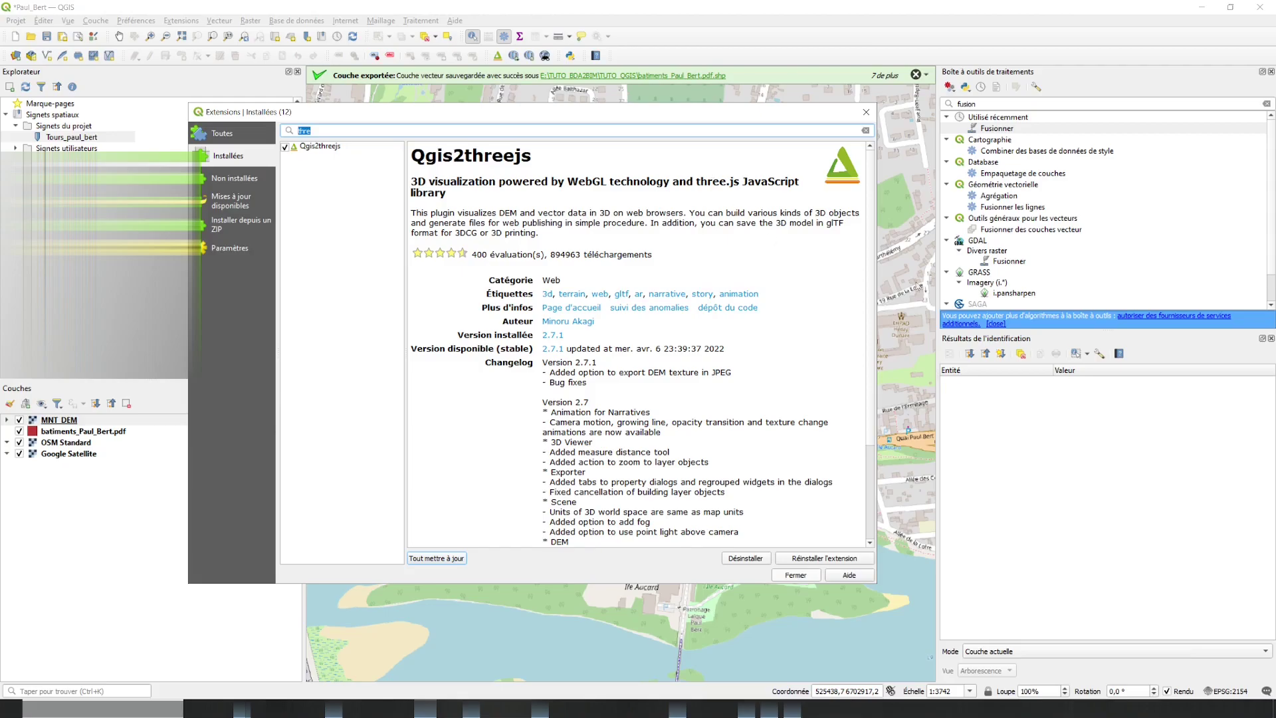
{"action": "left_click_drag", "start_coordinate": [877, 583], "coordinate": [894, 666]}
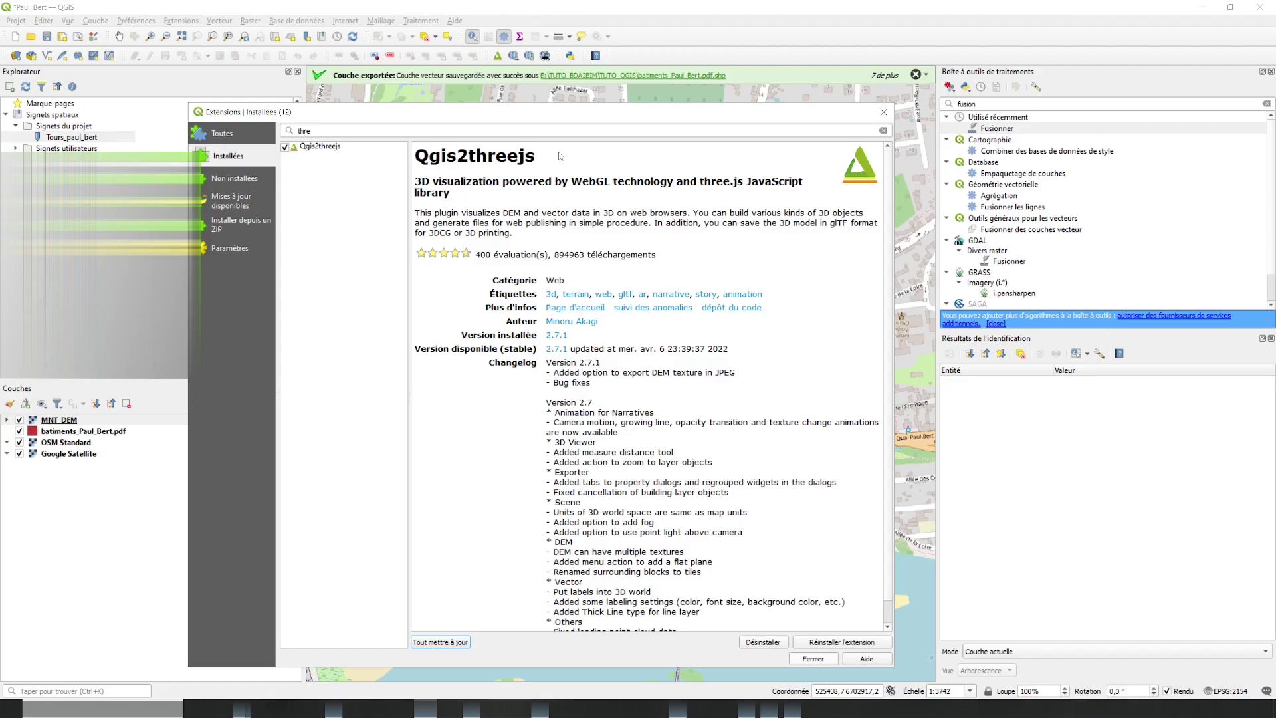
{"action": "left_click", "coordinate": [813, 658]}
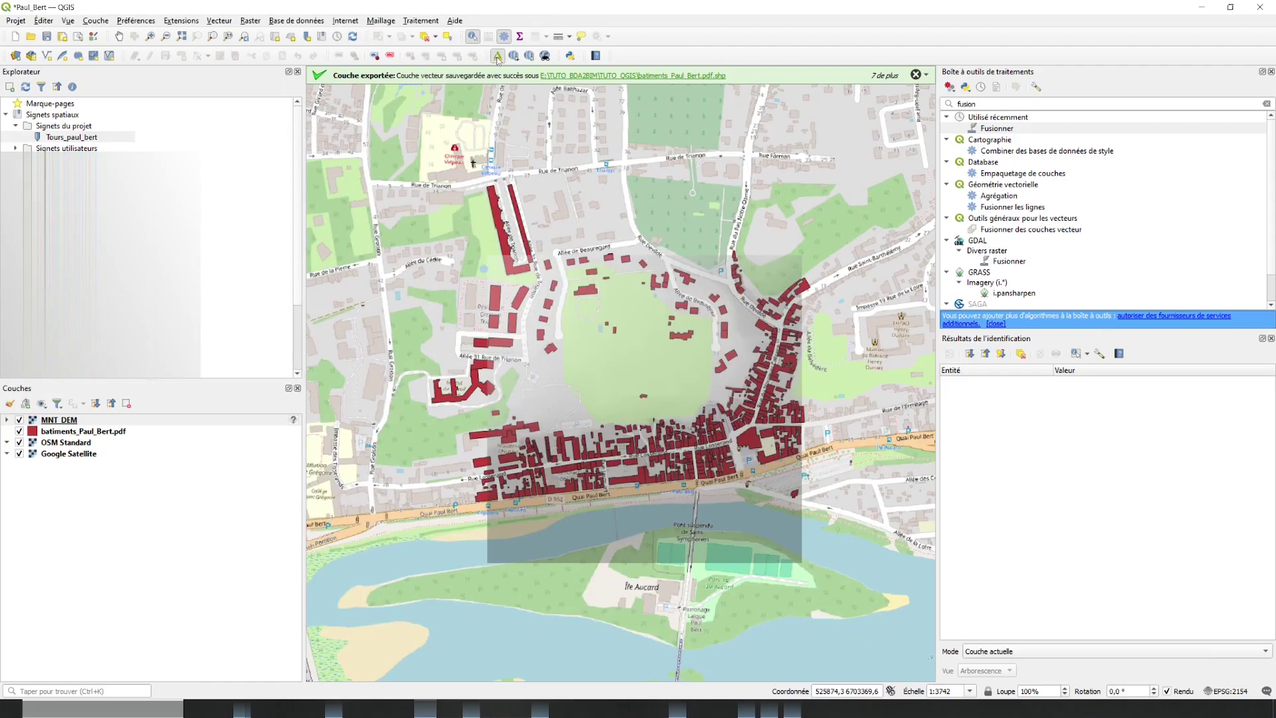
Launch the Qgis2threejs exporter and enable the MNT_DEM layer in its 3D scene
{"action": "left_click", "coordinate": [497, 55]}
{"action": "left_click", "coordinate": [273, 210]}
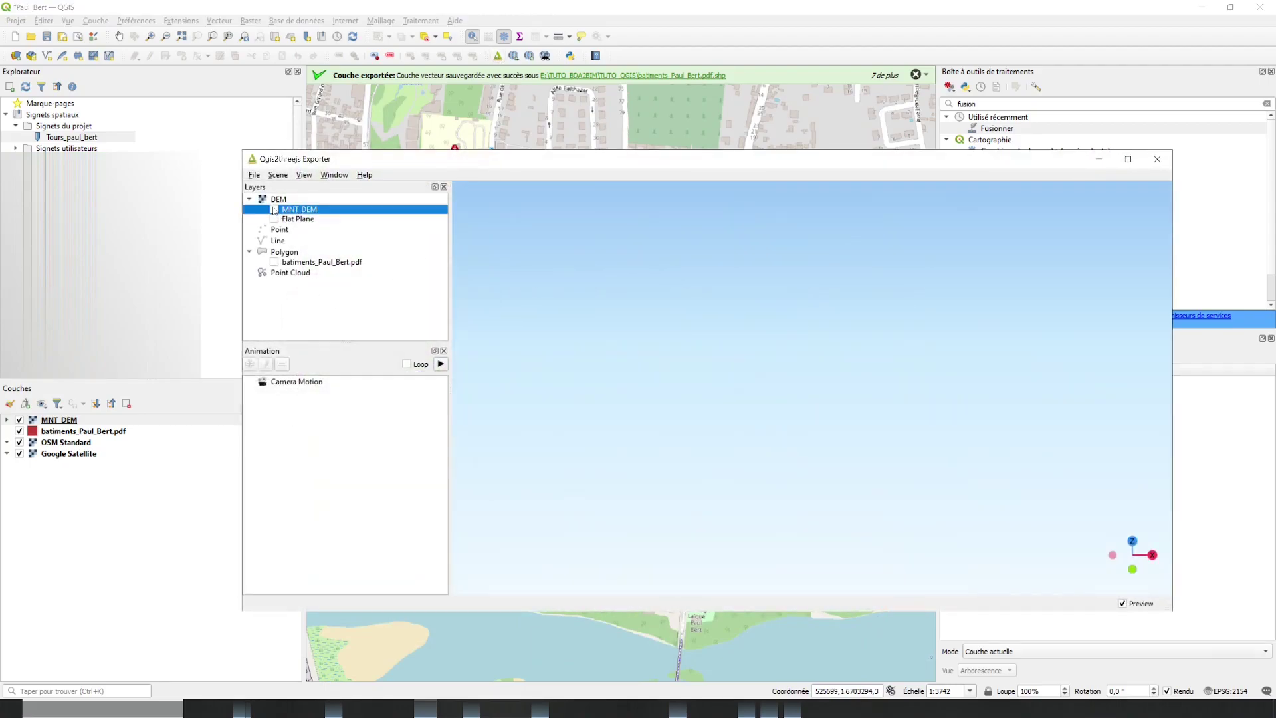
{"action": "left_click", "coordinate": [274, 210]}
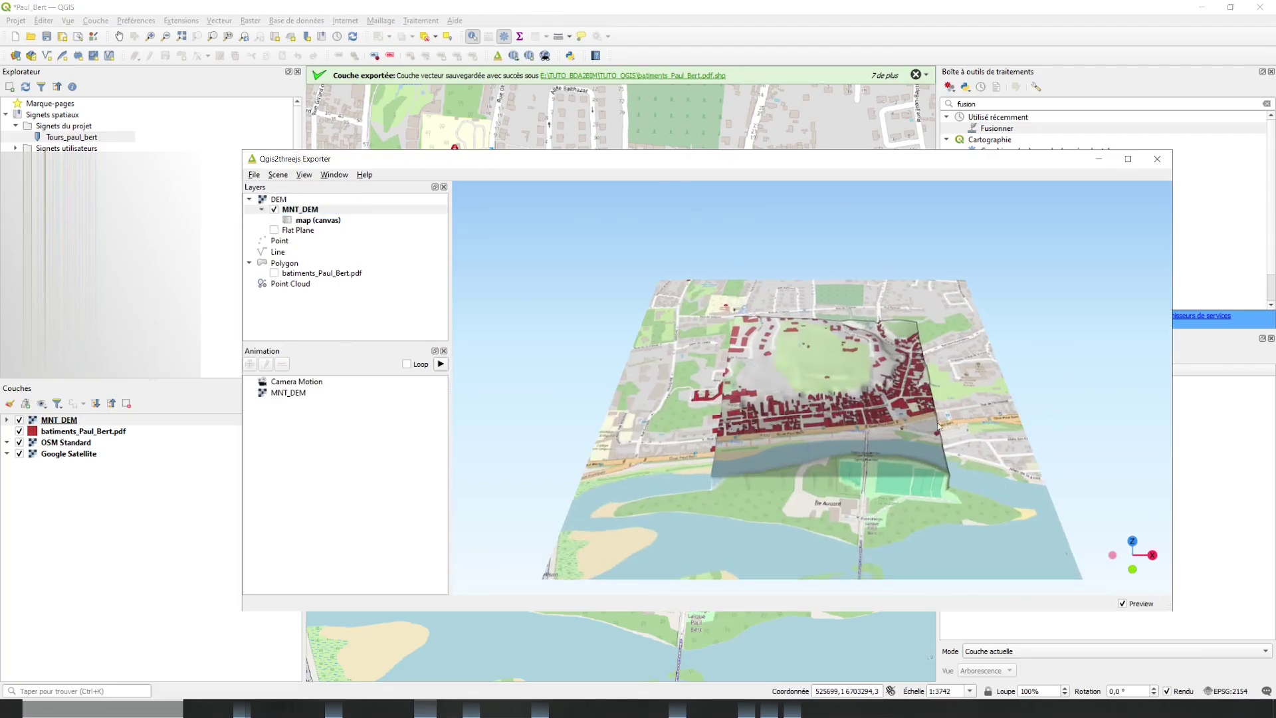
{"action": "scroll", "coordinate": [897, 453], "scroll_direction": "up", "scroll_amount": 10}
{"action": "scroll", "coordinate": [870, 477], "scroll_direction": "down", "scroll_amount": 5}
{"action": "left_click_drag", "start_coordinate": [869, 476], "coordinate": [914, 449]}
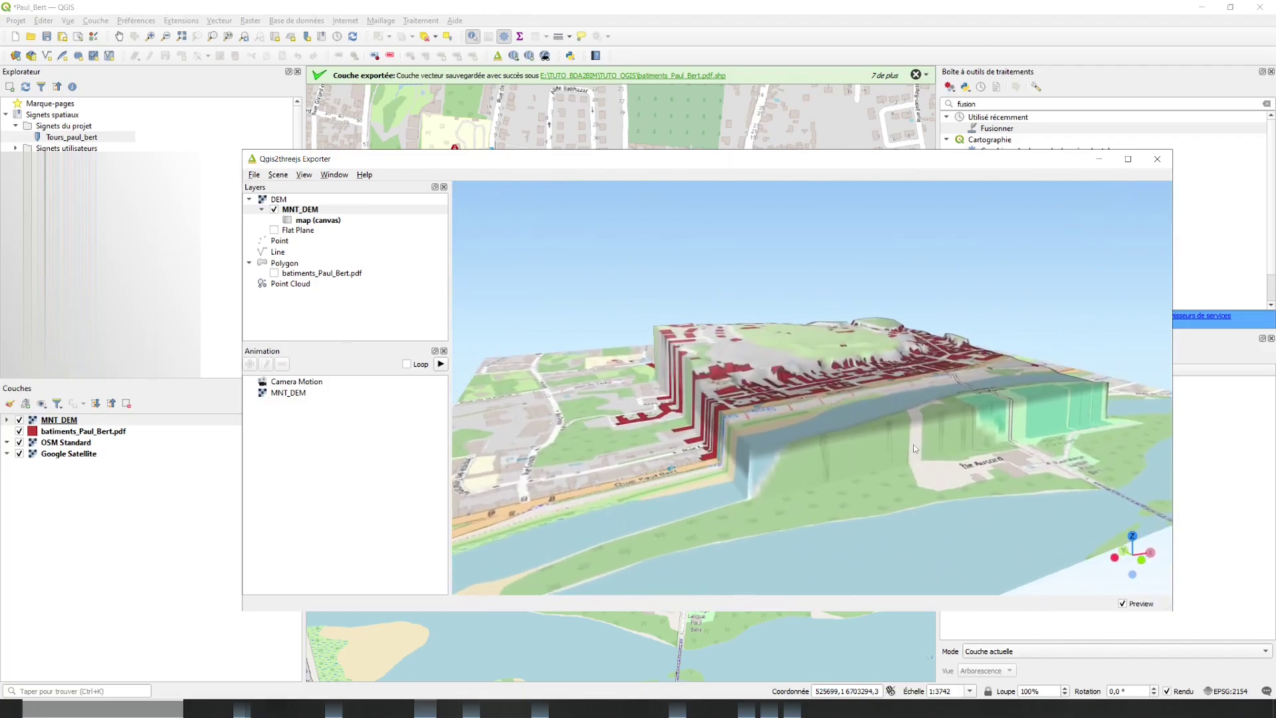
Switch the 3D scene's base extent from the map canvas extent to a fixed extent
{"action": "left_click", "coordinate": [276, 174]}
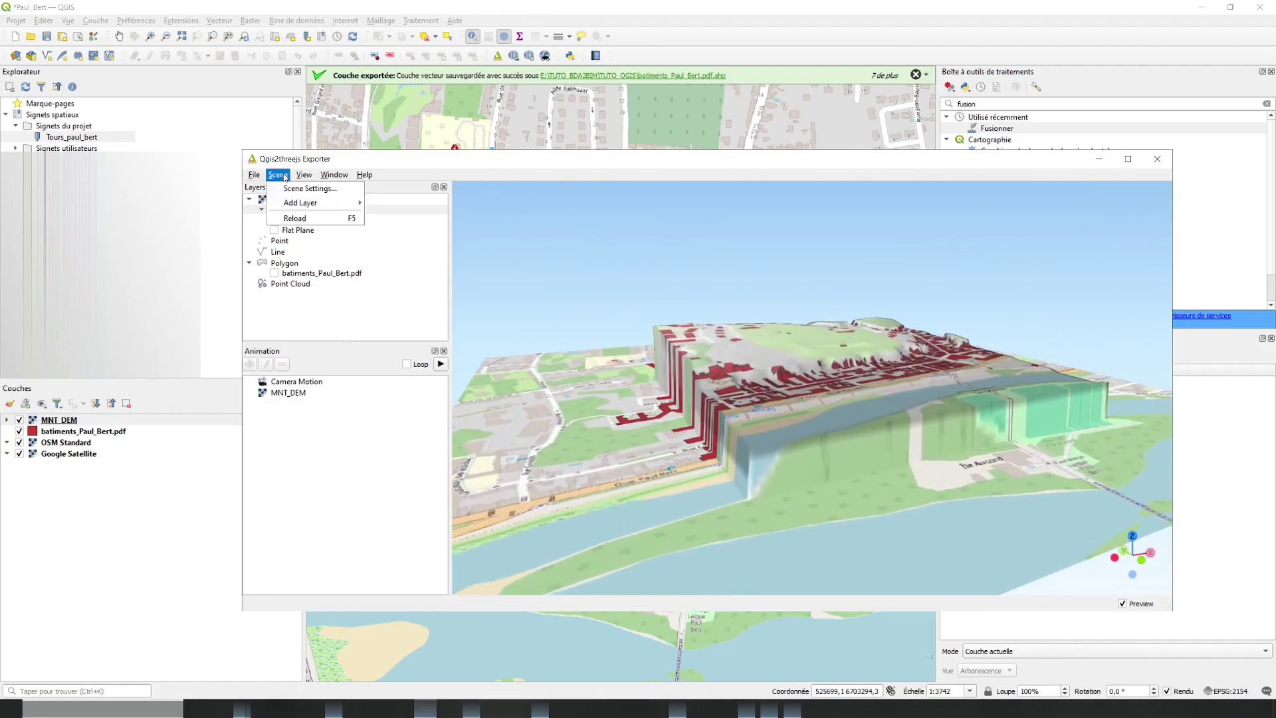
{"action": "left_click", "coordinate": [299, 187]}
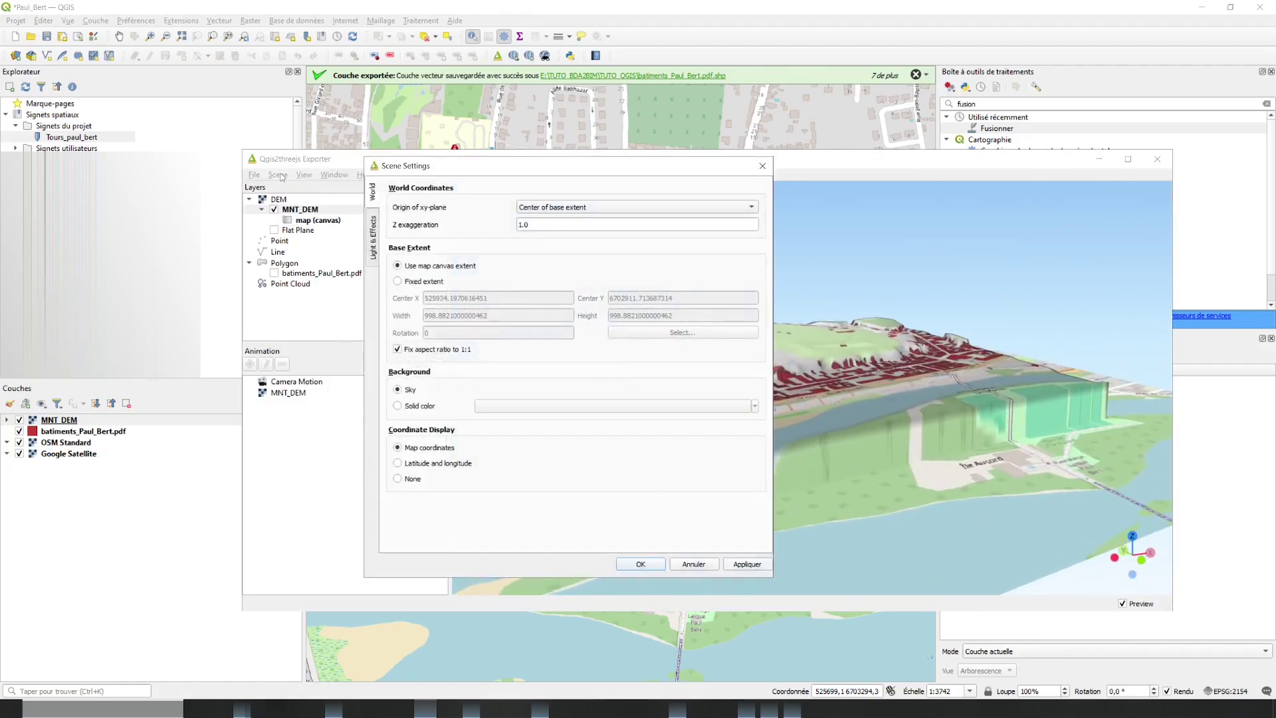
{"action": "left_click", "coordinate": [398, 282]}
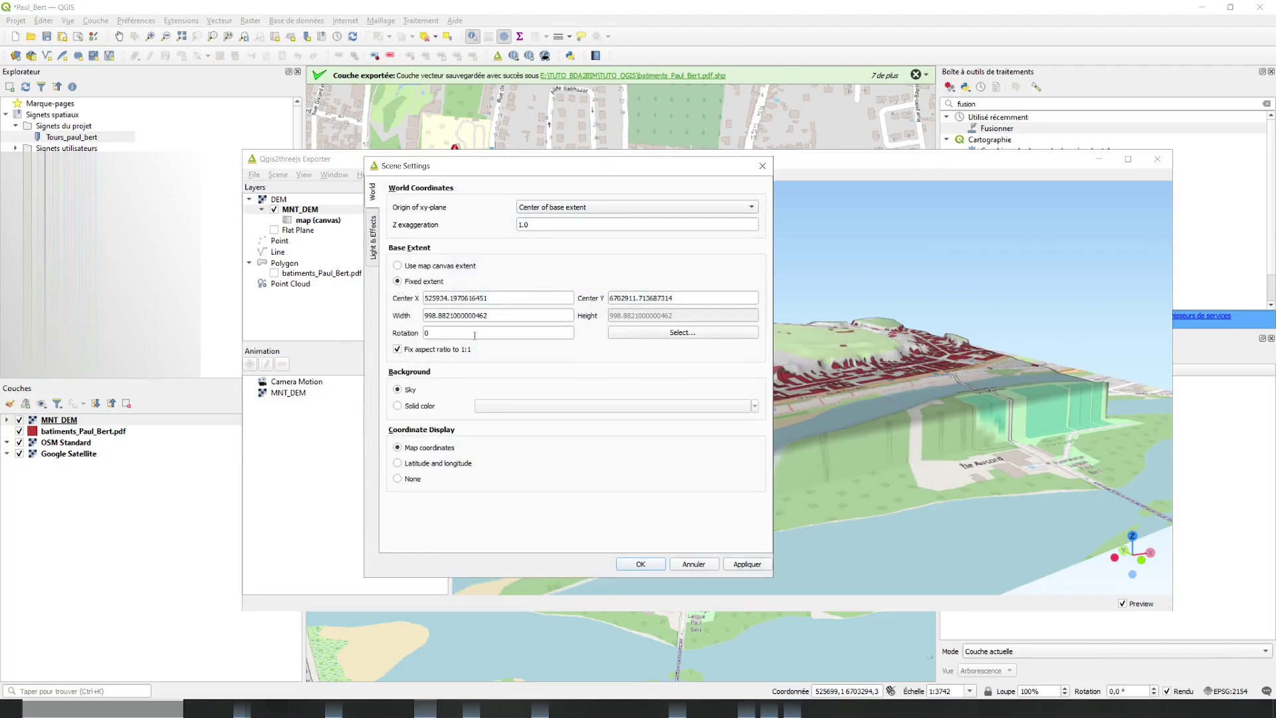
Try defining the fixed base extent with a rectangle about 402 by 320 m drawn on the map canvas
{"action": "left_click", "coordinate": [644, 331]}
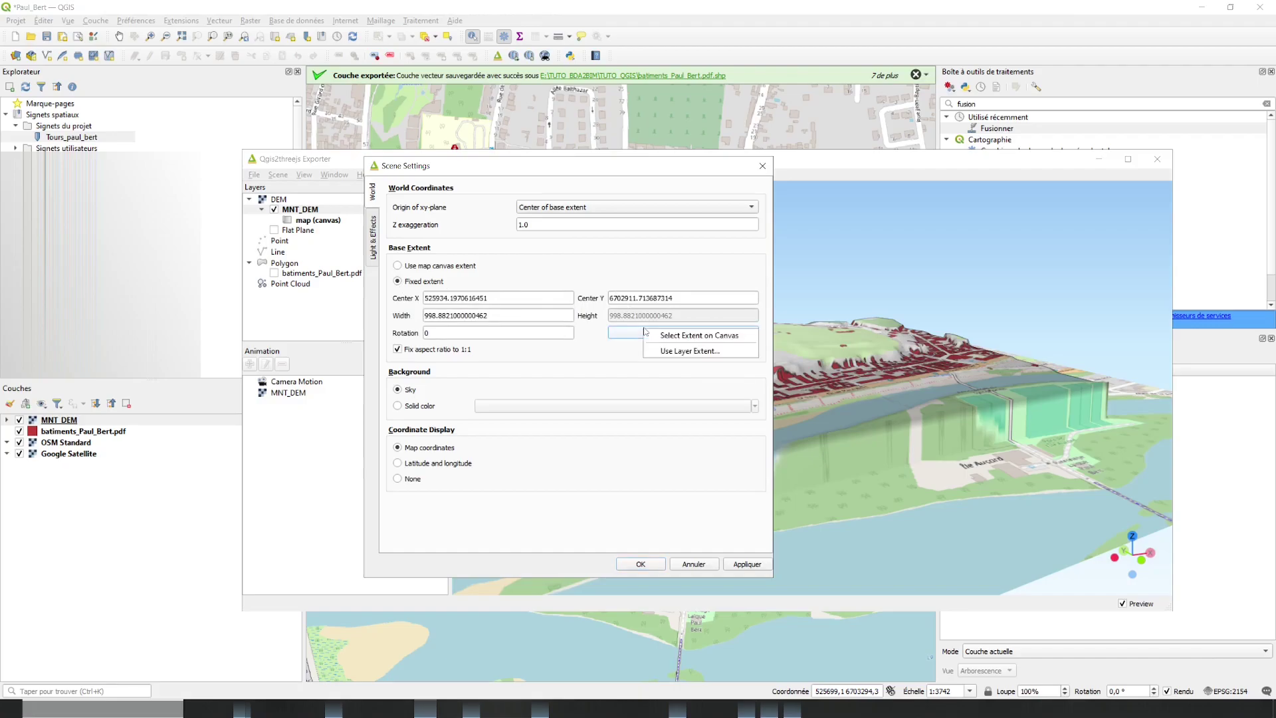
{"action": "left_click", "coordinate": [689, 351]}
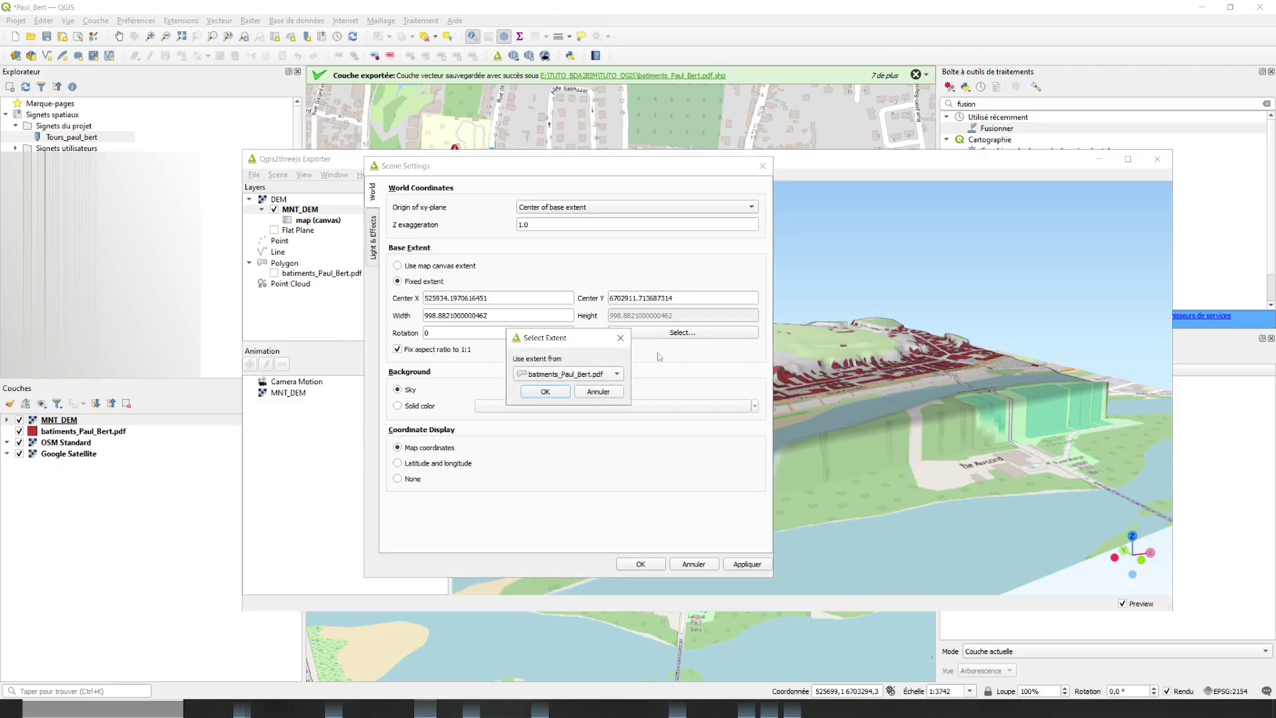
{"action": "left_click", "coordinate": [619, 338]}
{"action": "left_click", "coordinate": [679, 330]}
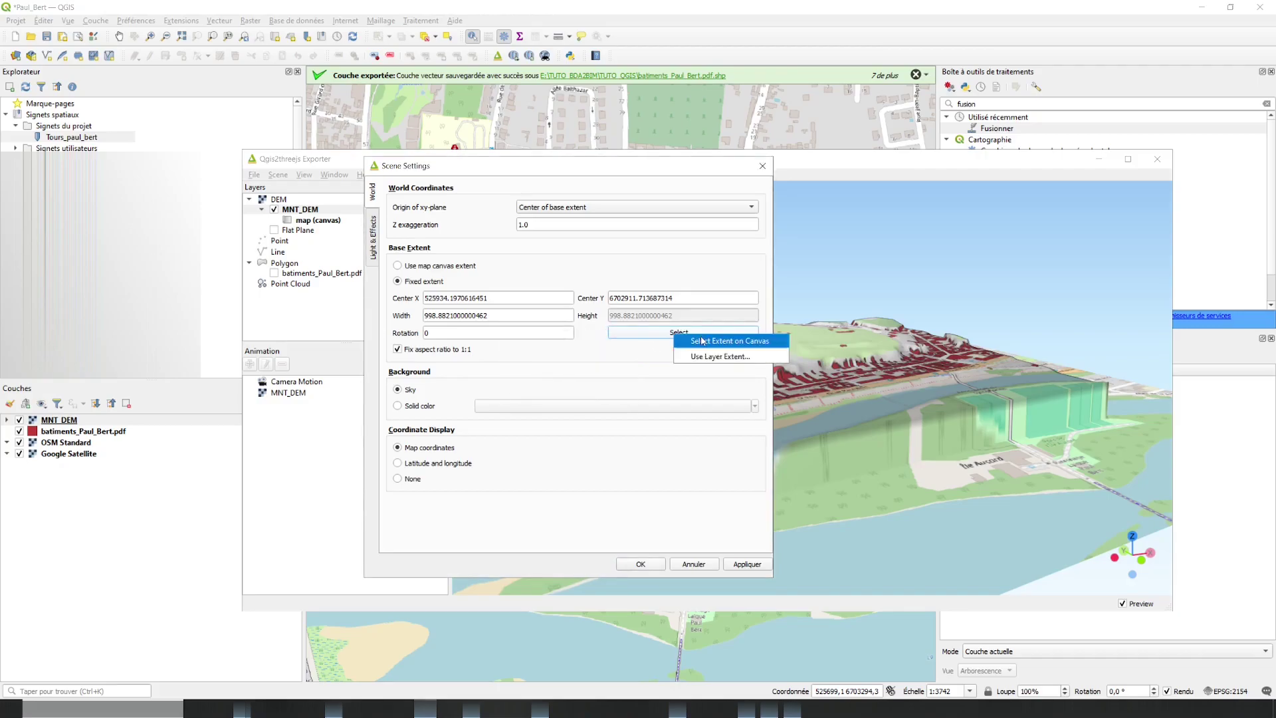
{"action": "left_click", "coordinate": [684, 340]}
{"action": "left_click_drag", "start_coordinate": [478, 245], "coordinate": [649, 402]}
Take the scene's base extent from the MNT_DEM layer and apply the scene settings
{"action": "left_click", "coordinate": [688, 332]}
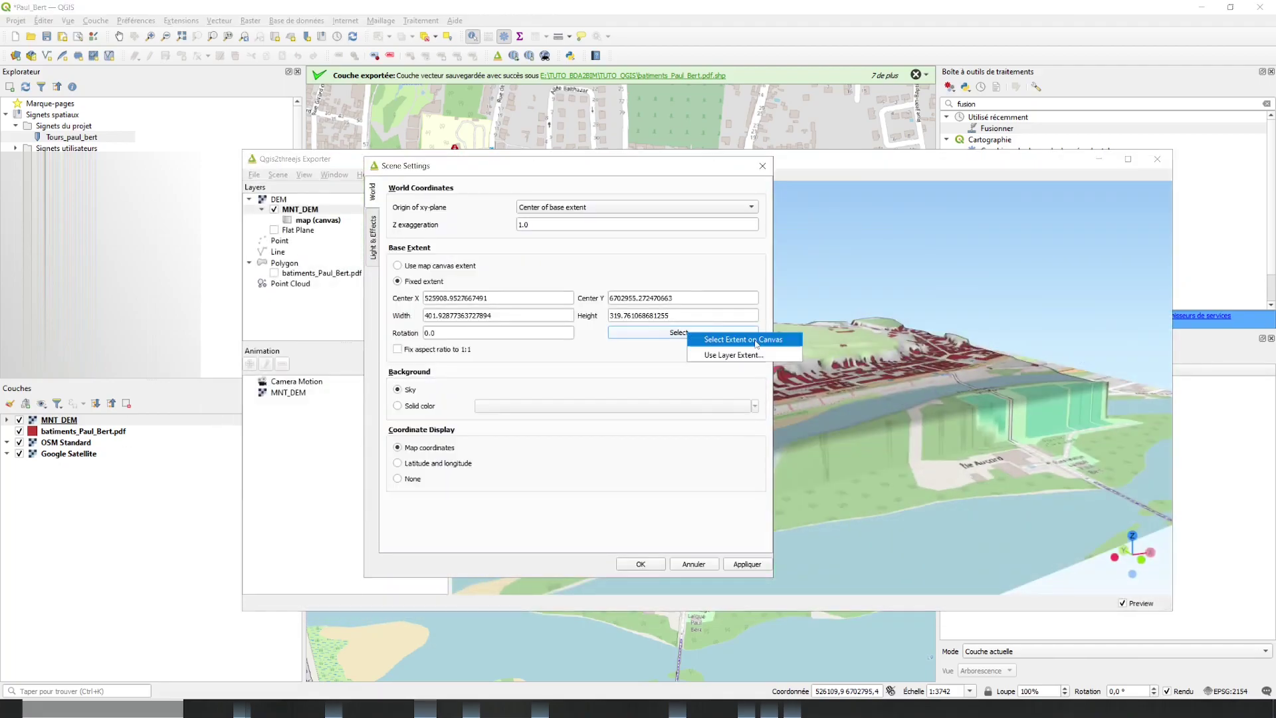
{"action": "left_click", "coordinate": [733, 354]}
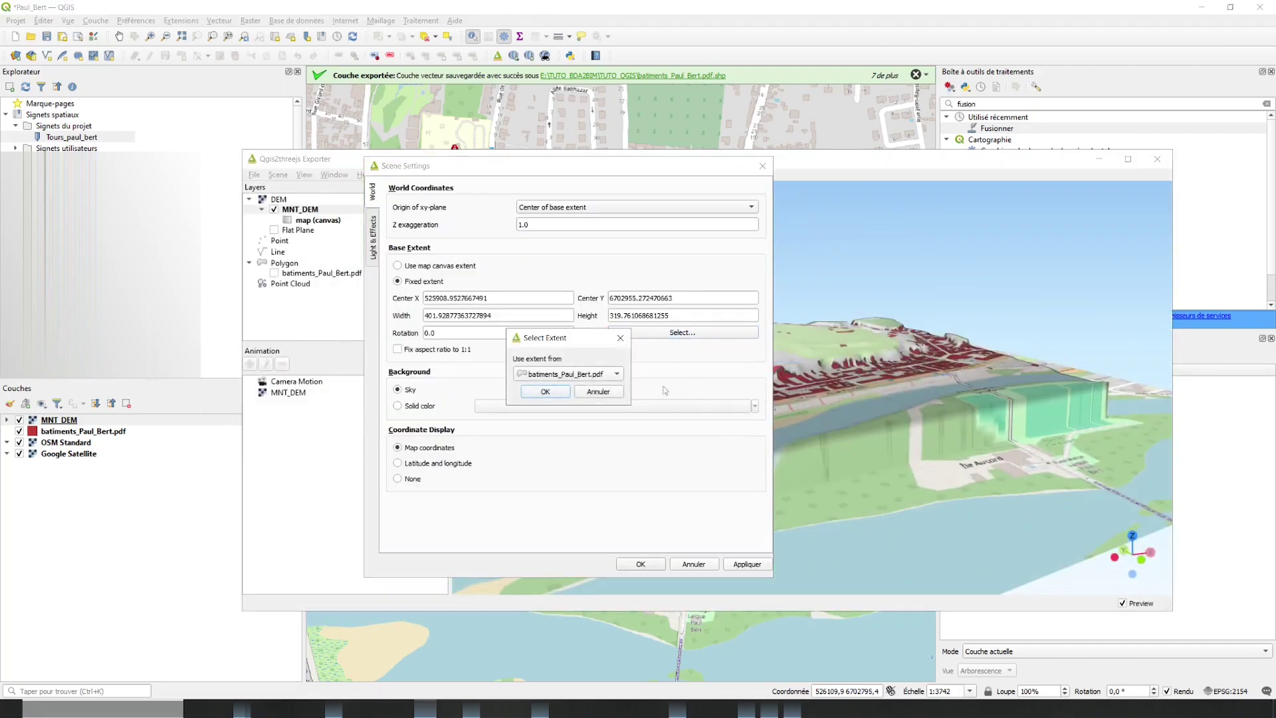
{"action": "left_click", "coordinate": [568, 373]}
{"action": "left_click", "coordinate": [558, 399]}
{"action": "left_click", "coordinate": [545, 391]}
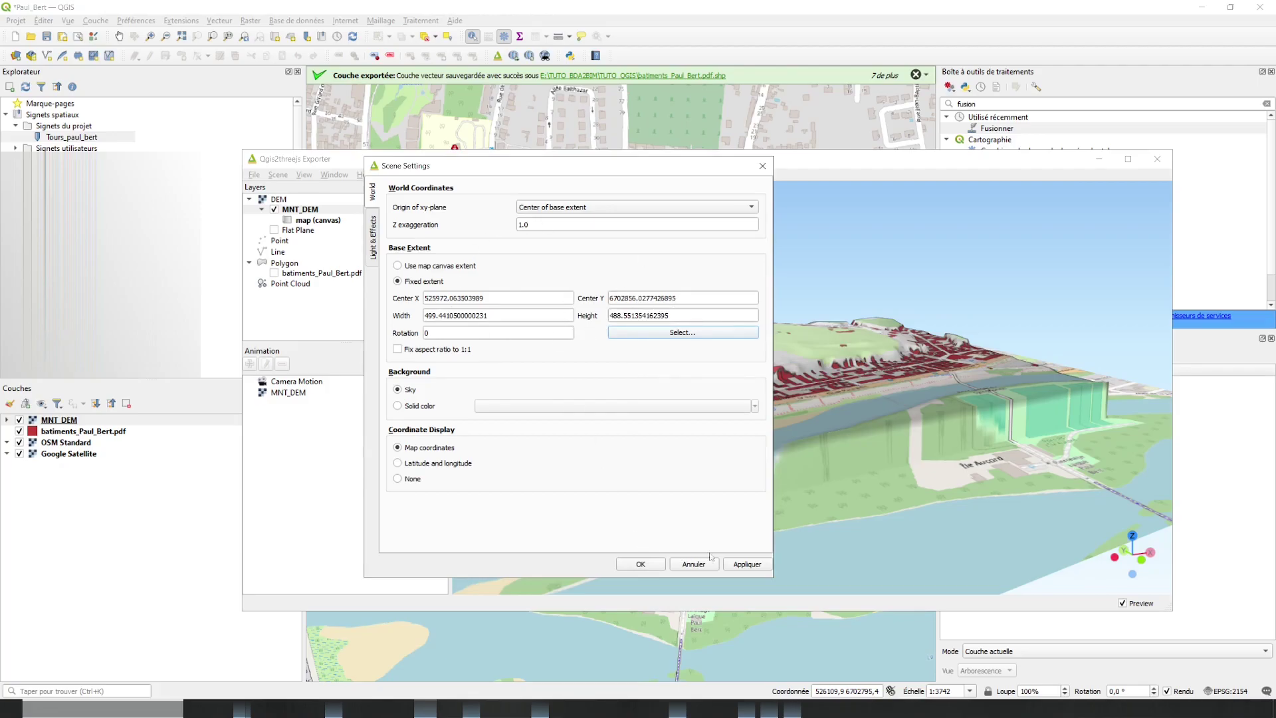
{"action": "left_click", "coordinate": [740, 564]}
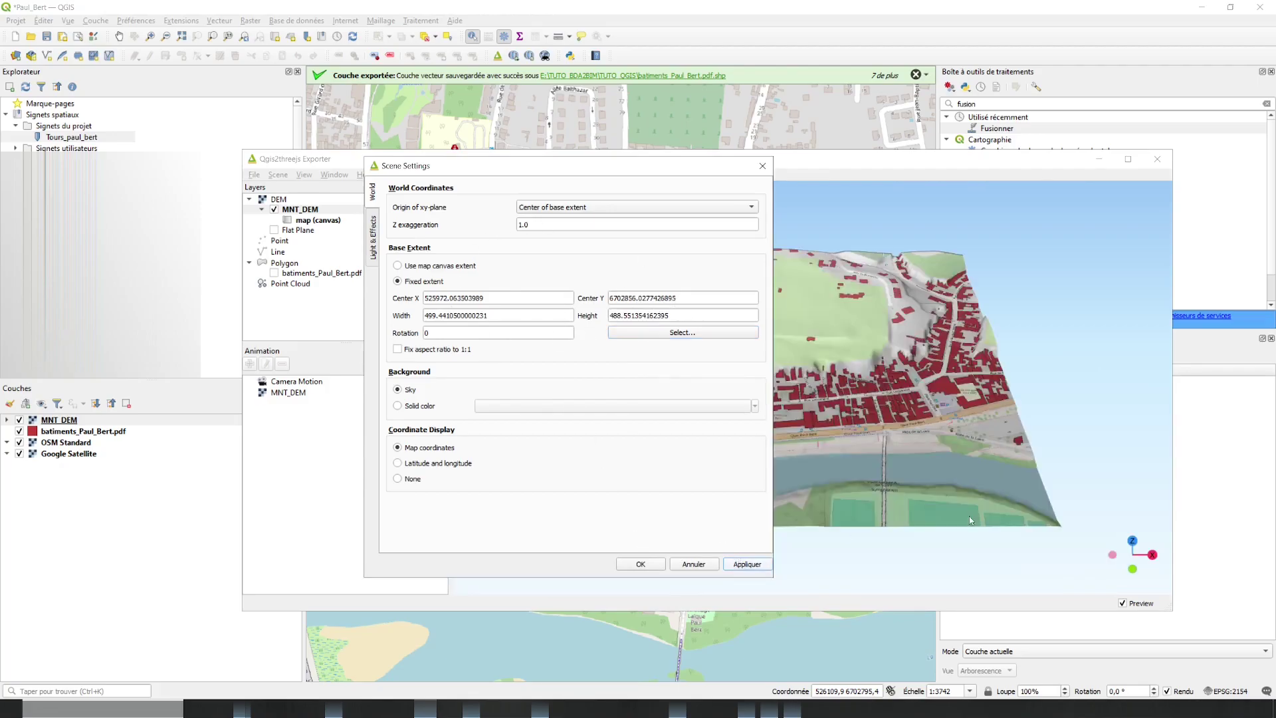
{"action": "left_click", "coordinate": [632, 569]}
Examine the terrain relief from several angles and query the coordinates of a point on the green plateau
{"action": "scroll", "coordinate": [785, 477], "scroll_direction": "up", "scroll_amount": 5}
{"action": "scroll", "coordinate": [778, 477], "scroll_direction": "down", "scroll_amount": 10}
{"action": "left_click_drag", "start_coordinate": [802, 483], "coordinate": [880, 419]}
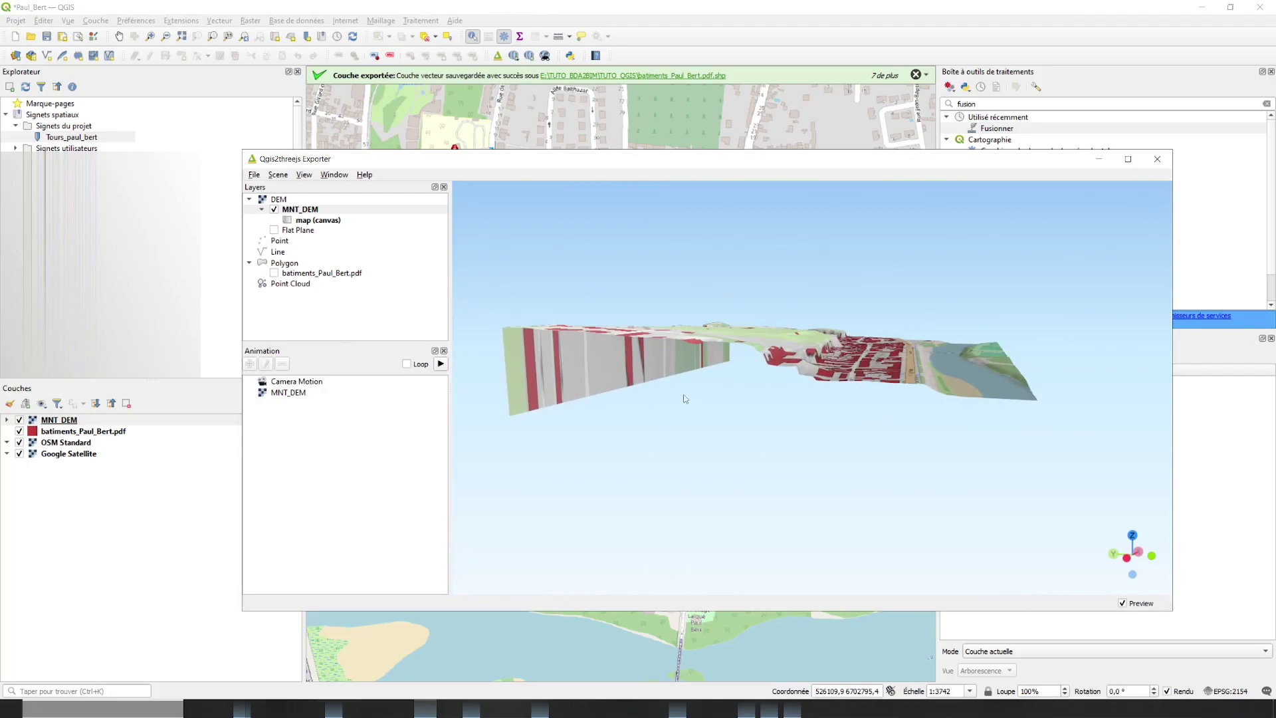
{"action": "scroll", "coordinate": [671, 425], "scroll_direction": "down", "scroll_amount": 5}
{"action": "scroll", "coordinate": [850, 387], "scroll_direction": "up", "scroll_amount": 2}
{"action": "scroll", "coordinate": [850, 387], "scroll_direction": "up", "scroll_amount": 3}
{"action": "left_click_drag", "start_coordinate": [850, 387], "coordinate": [862, 444]}
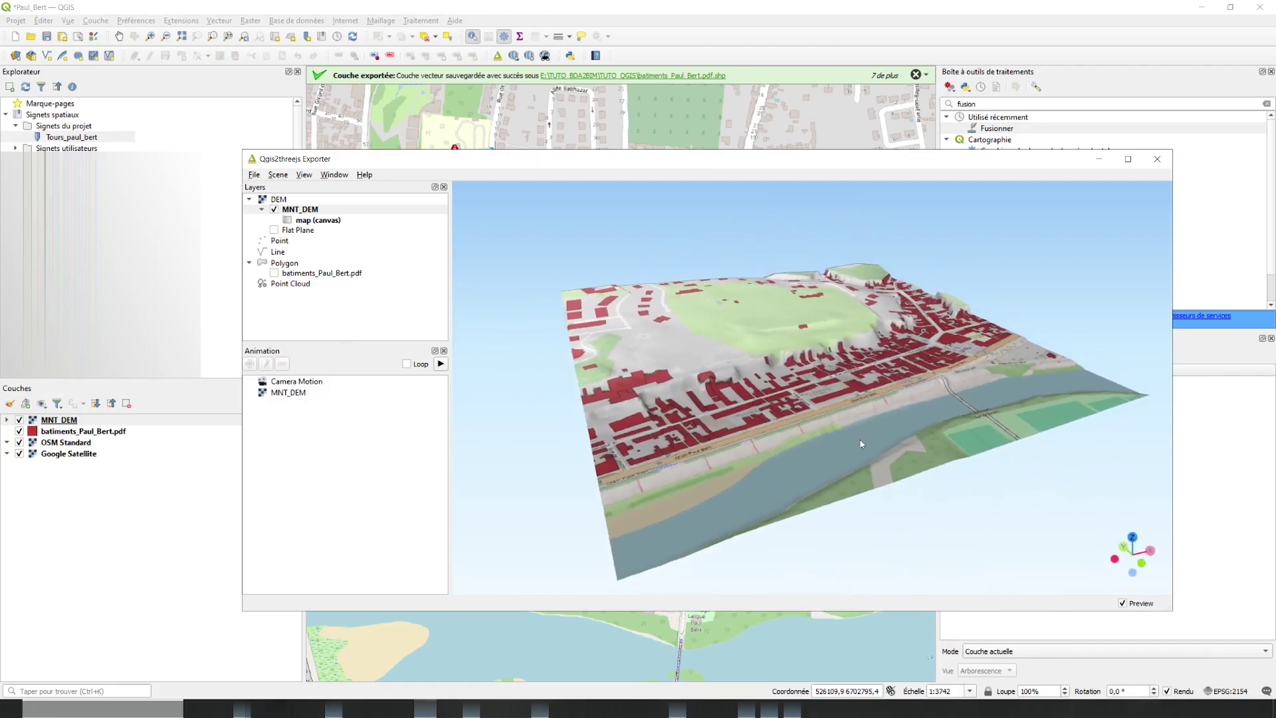
{"action": "left_click", "coordinate": [813, 309]}
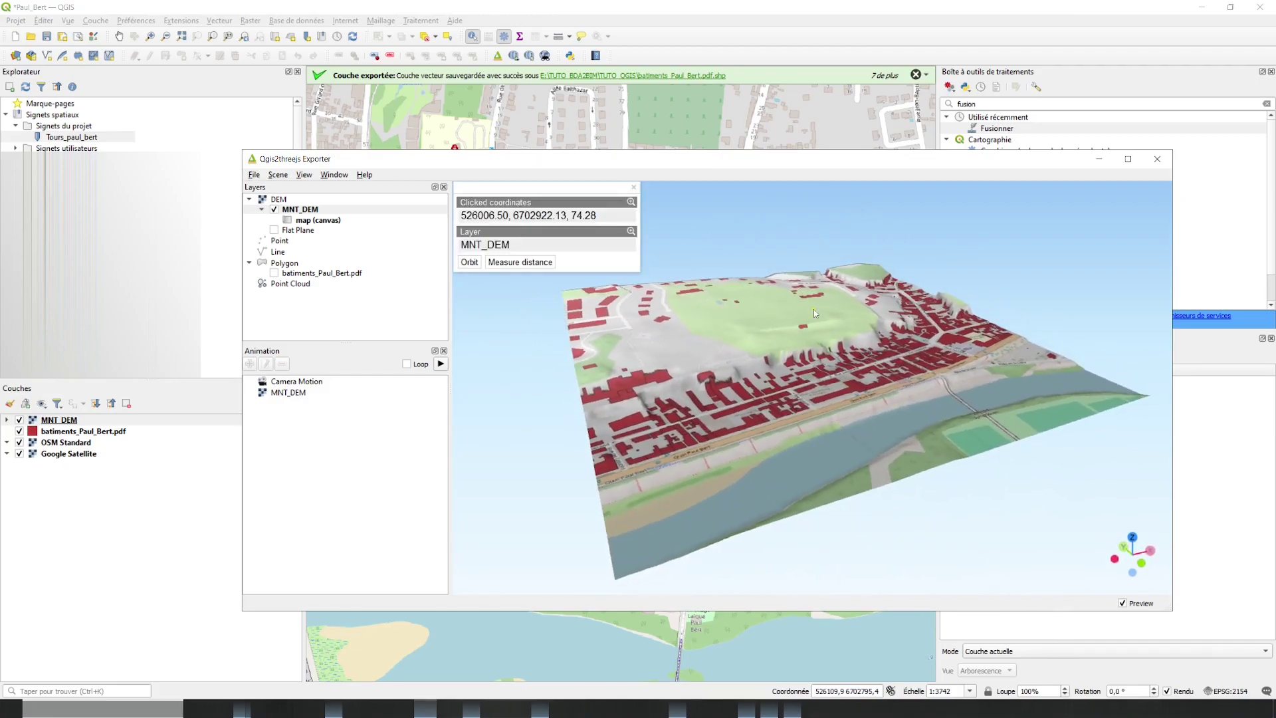
{"action": "left_click", "coordinate": [633, 187]}
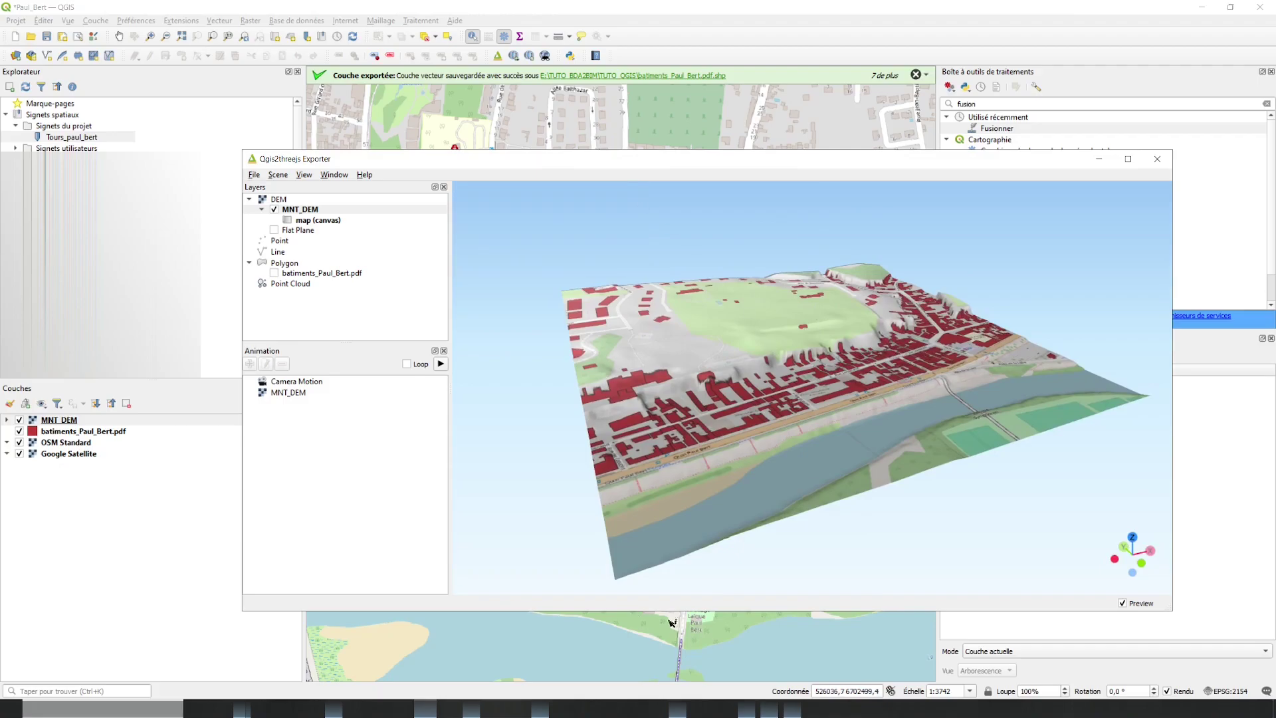
Try to leave the MNT_DEM terrain without any material by removing map (canvas) and applying the change
{"action": "double_click", "coordinate": [305, 220]}
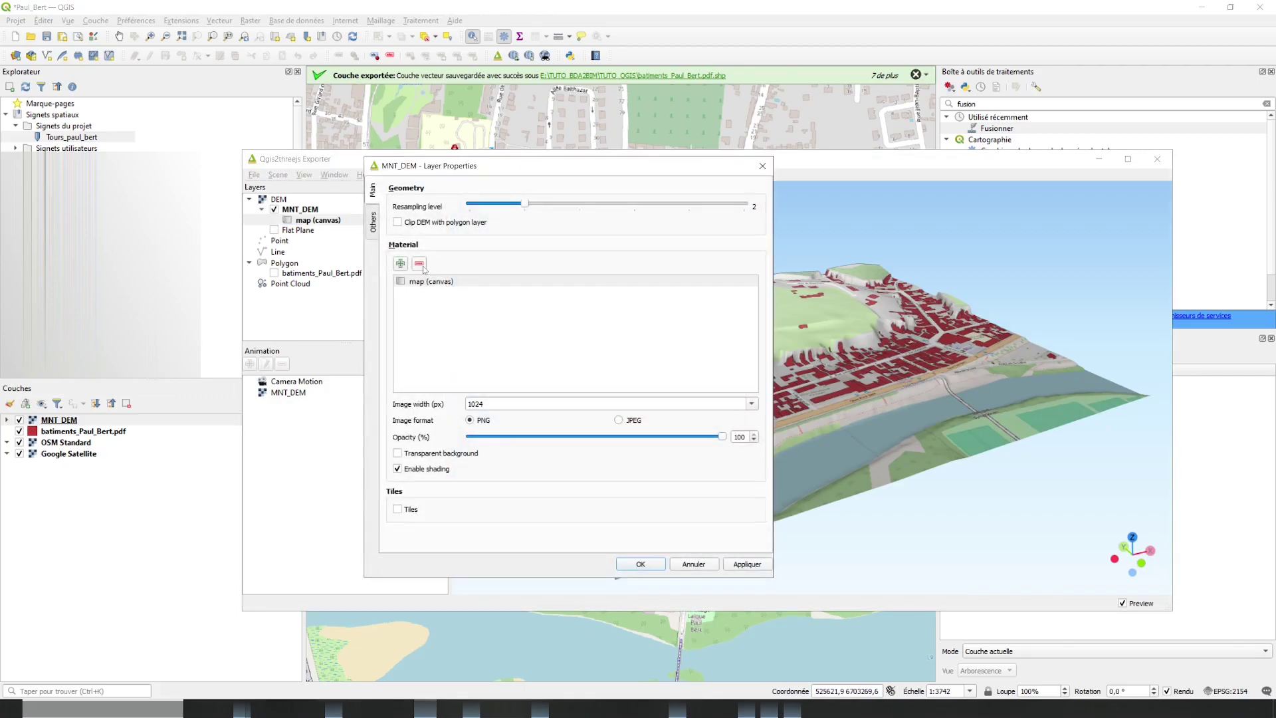
{"action": "left_click", "coordinate": [420, 282]}
{"action": "left_click", "coordinate": [419, 263]}
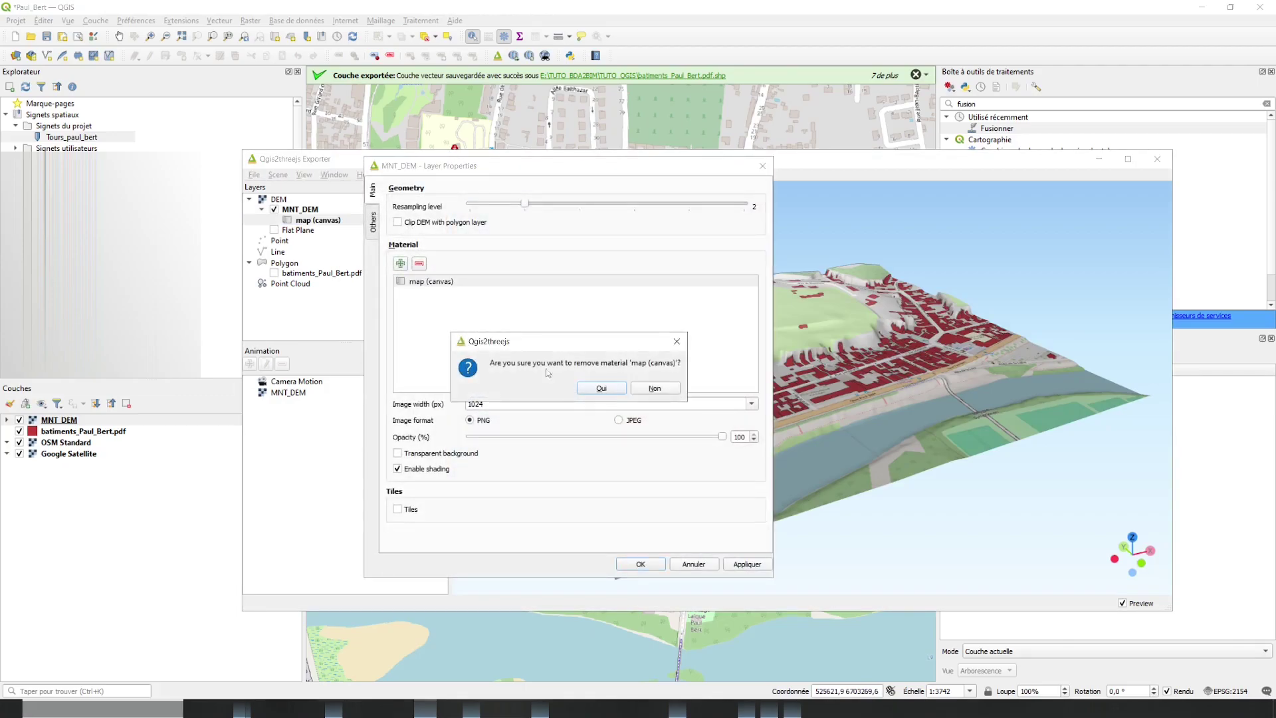
{"action": "left_click", "coordinate": [600, 389]}
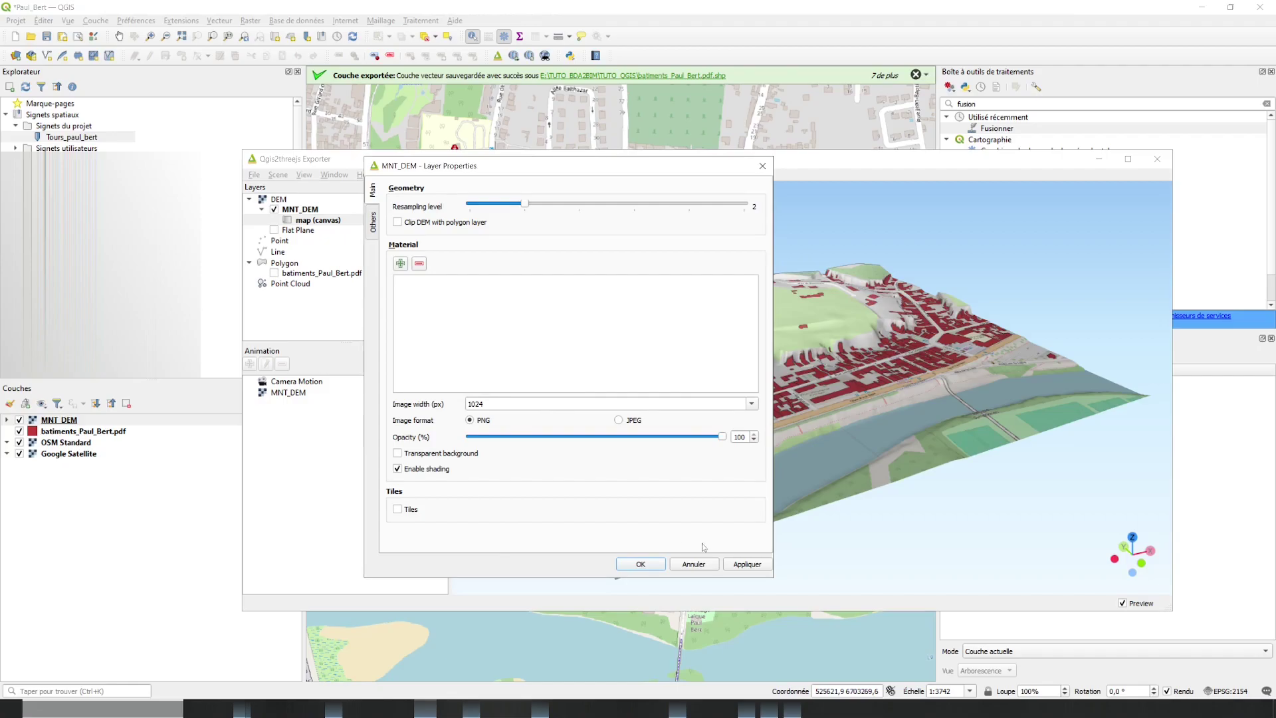
{"action": "left_click", "coordinate": [764, 566]}
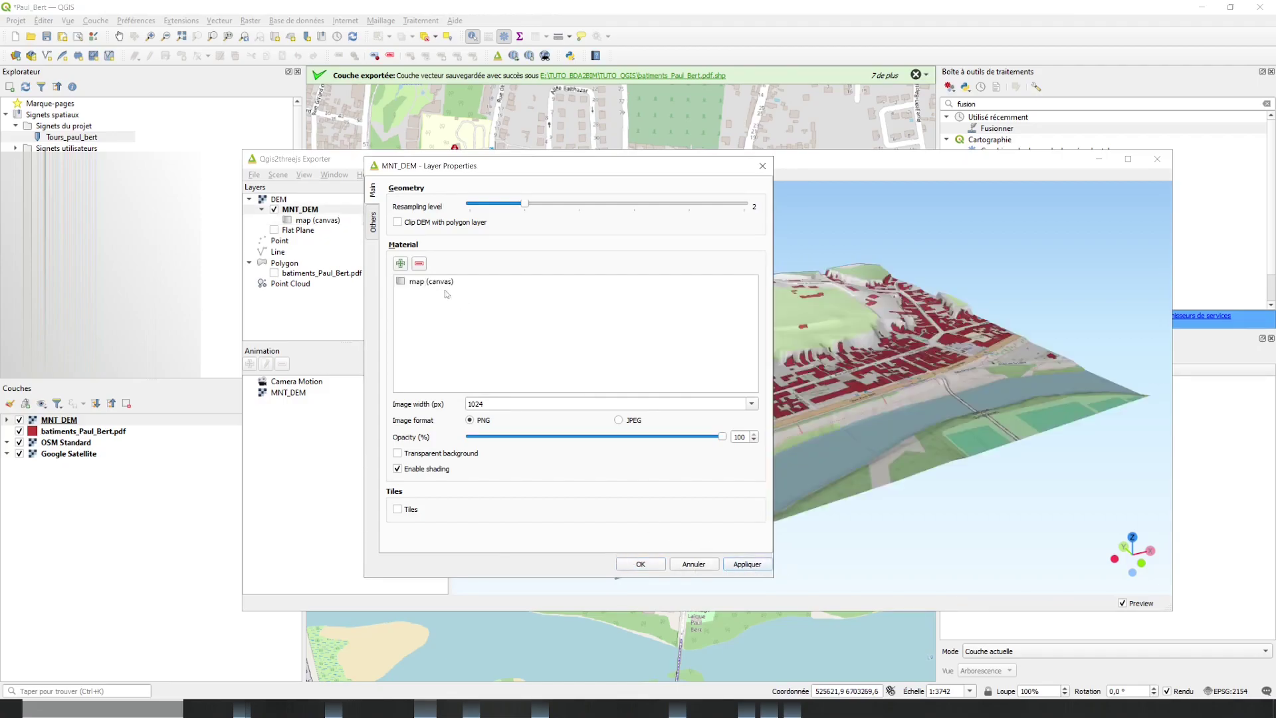
Replace the map (canvas) material of MNT_DEM with the Google Satellite layer and apply the layer properties
{"action": "left_click", "coordinate": [423, 286]}
{"action": "left_click", "coordinate": [418, 263]}
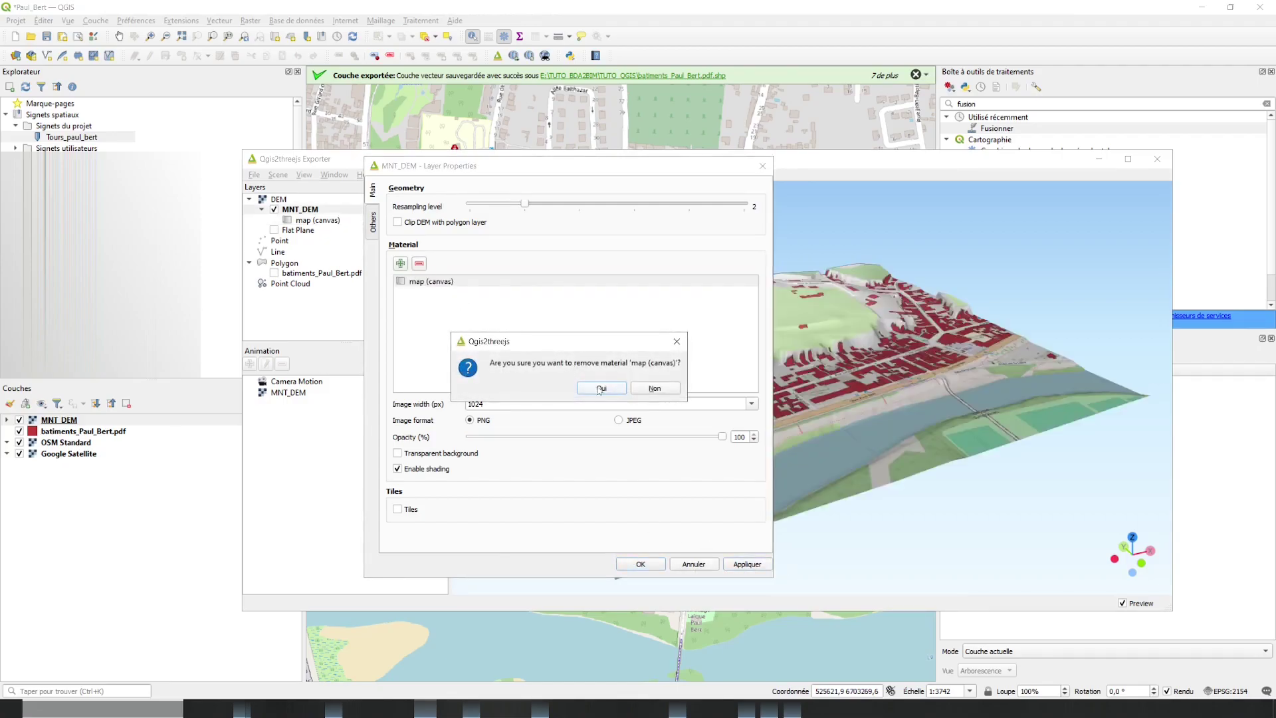
{"action": "left_click", "coordinate": [600, 388]}
{"action": "left_click", "coordinate": [400, 263]}
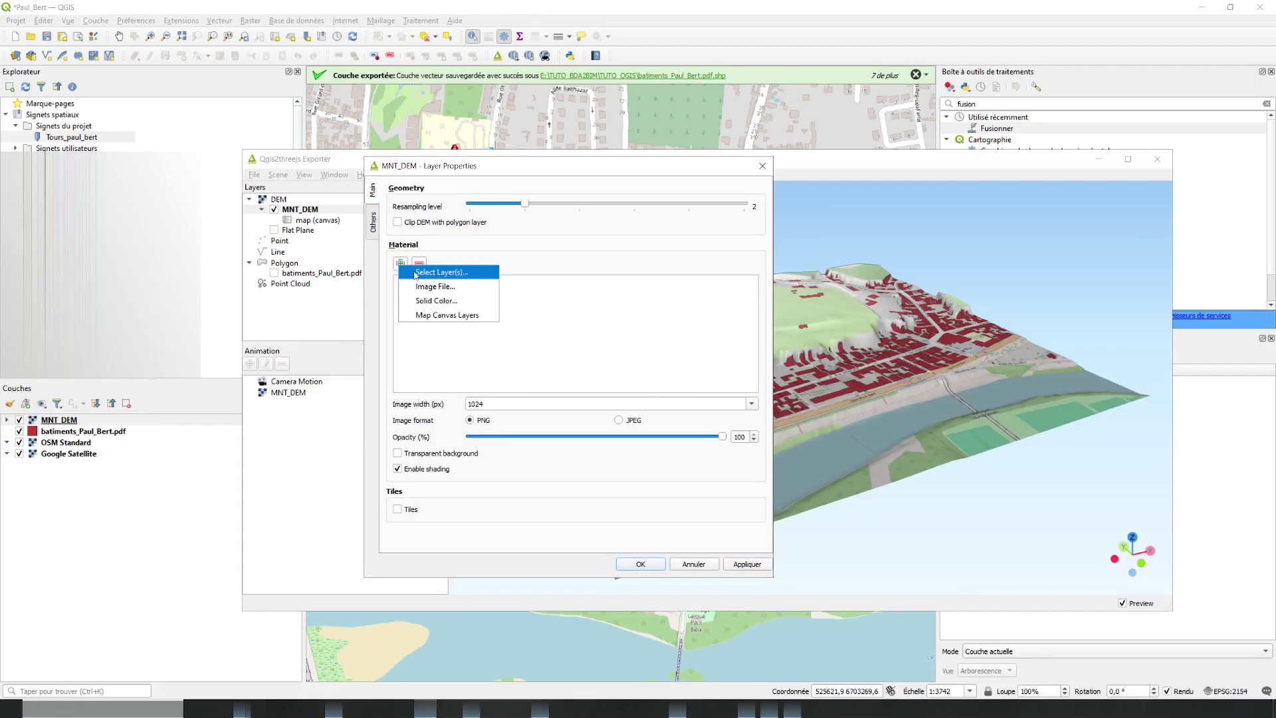
{"action": "left_click", "coordinate": [415, 273]}
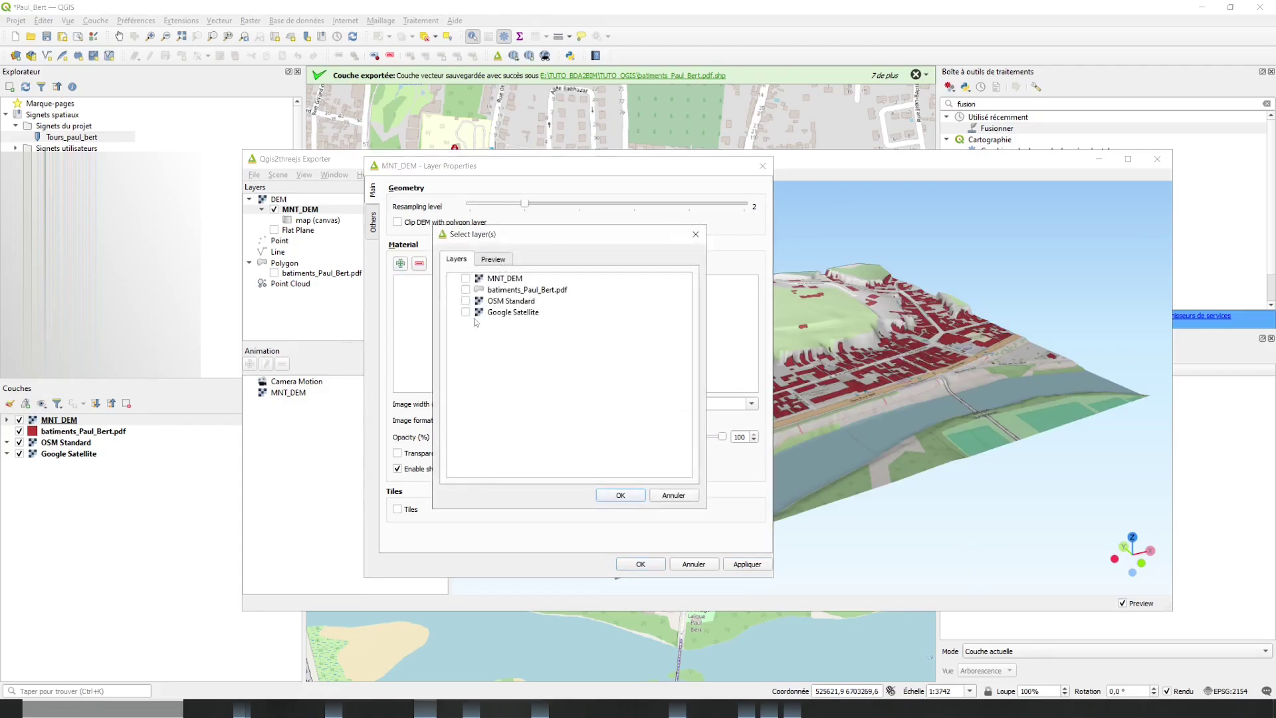
{"action": "left_click", "coordinate": [465, 312]}
{"action": "left_click", "coordinate": [637, 496]}
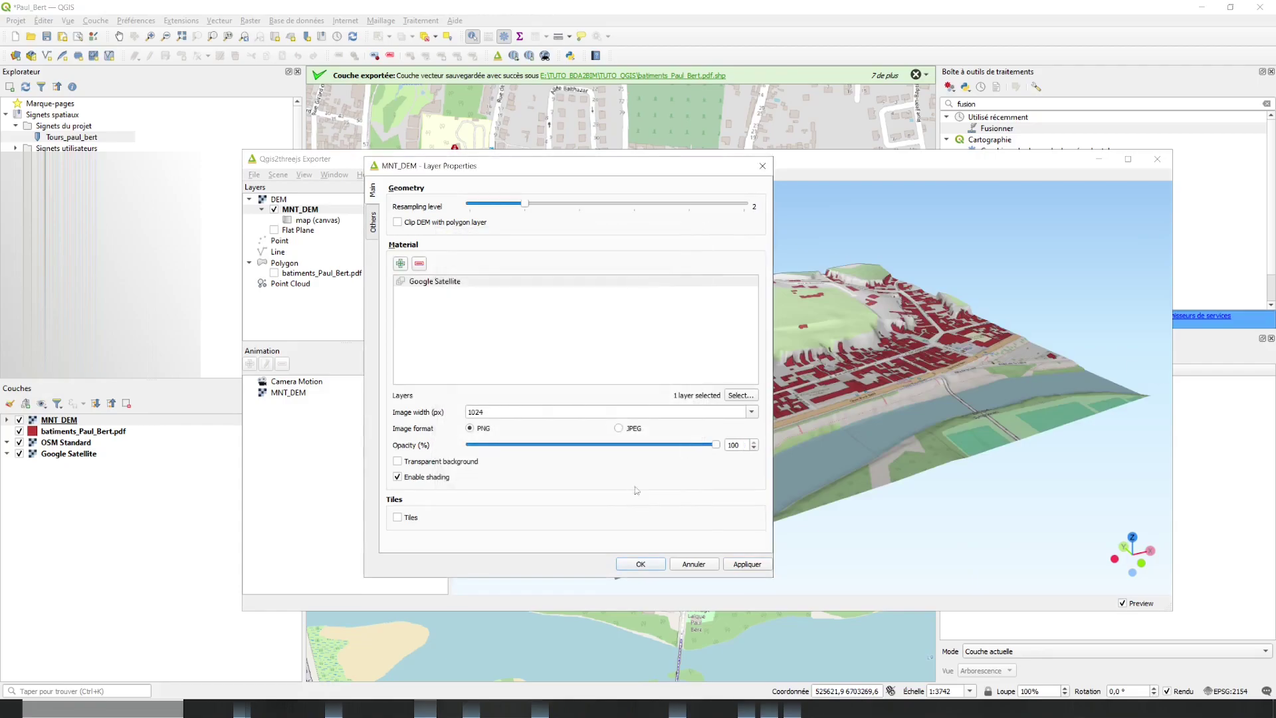
{"action": "left_click", "coordinate": [738, 564]}
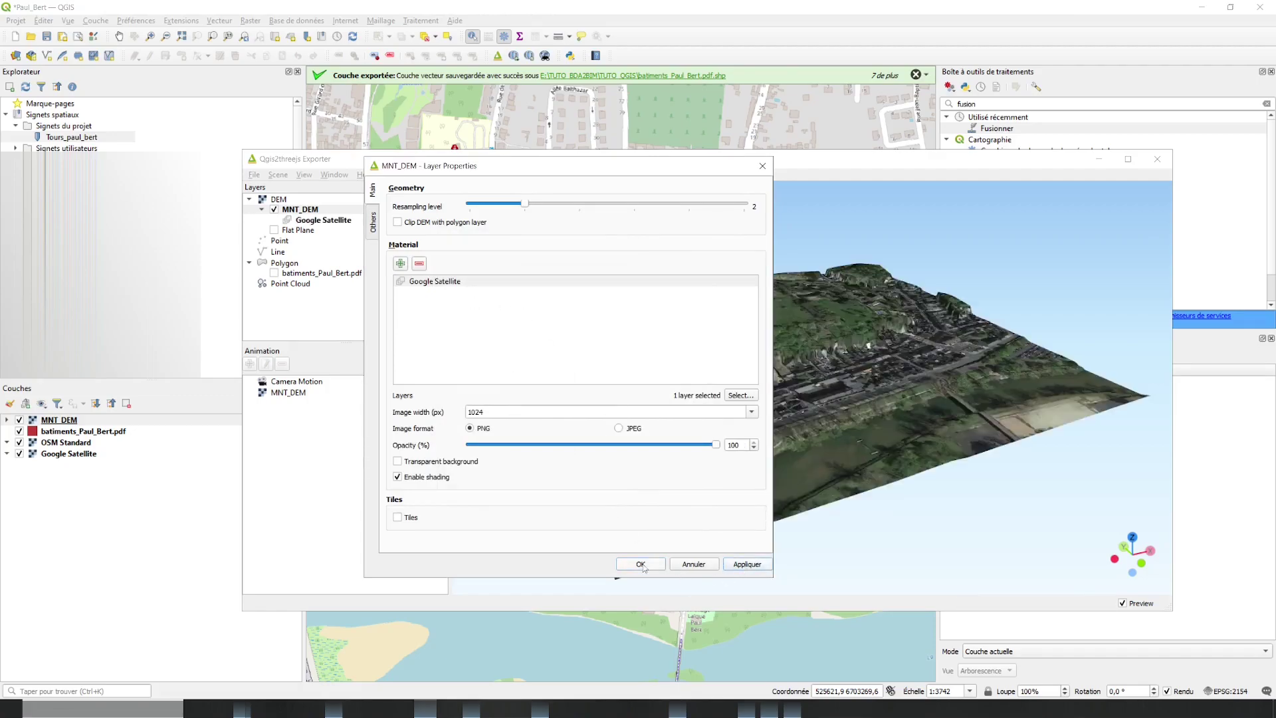
{"action": "left_click", "coordinate": [641, 564]}
Examine the satellite texture draped over the MNT_DEM terrain along the hillside and the riverfront
{"action": "scroll", "coordinate": [755, 436], "scroll_direction": "up", "scroll_amount": 5}
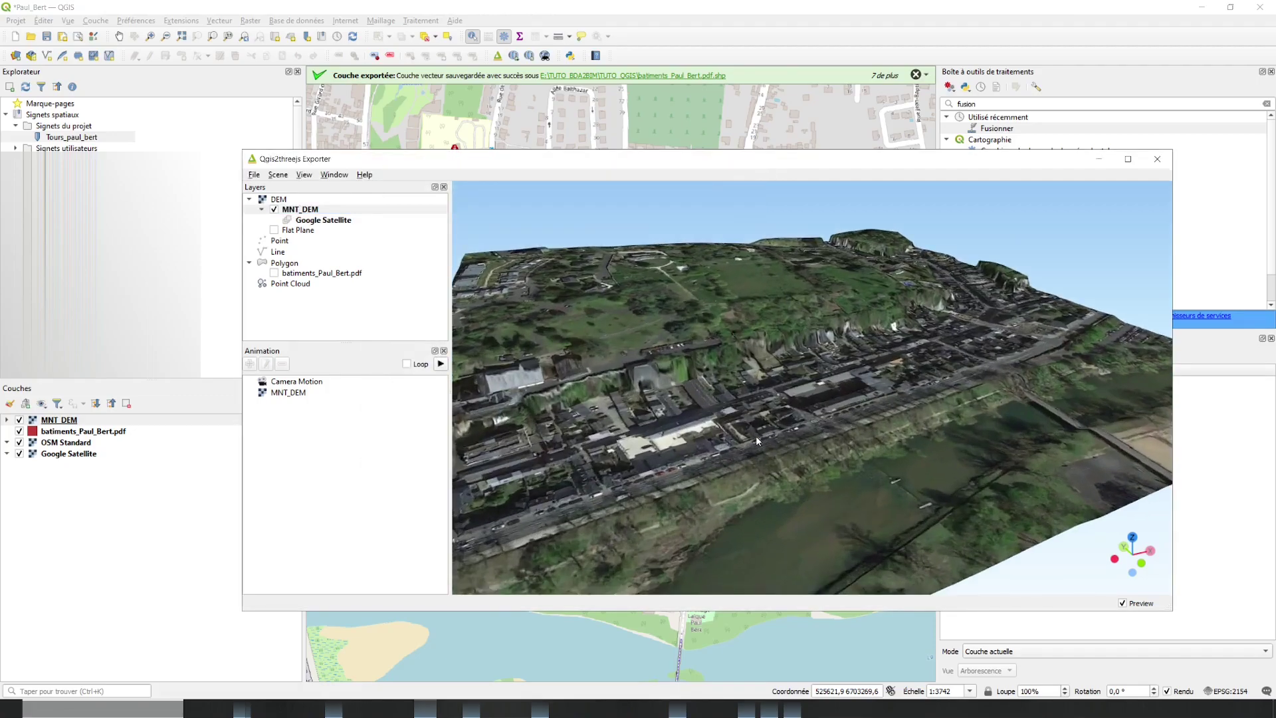
{"action": "scroll", "coordinate": [764, 432], "scroll_direction": "down", "scroll_amount": 5}
{"action": "left_click_drag", "start_coordinate": [740, 417], "coordinate": [731, 359]}
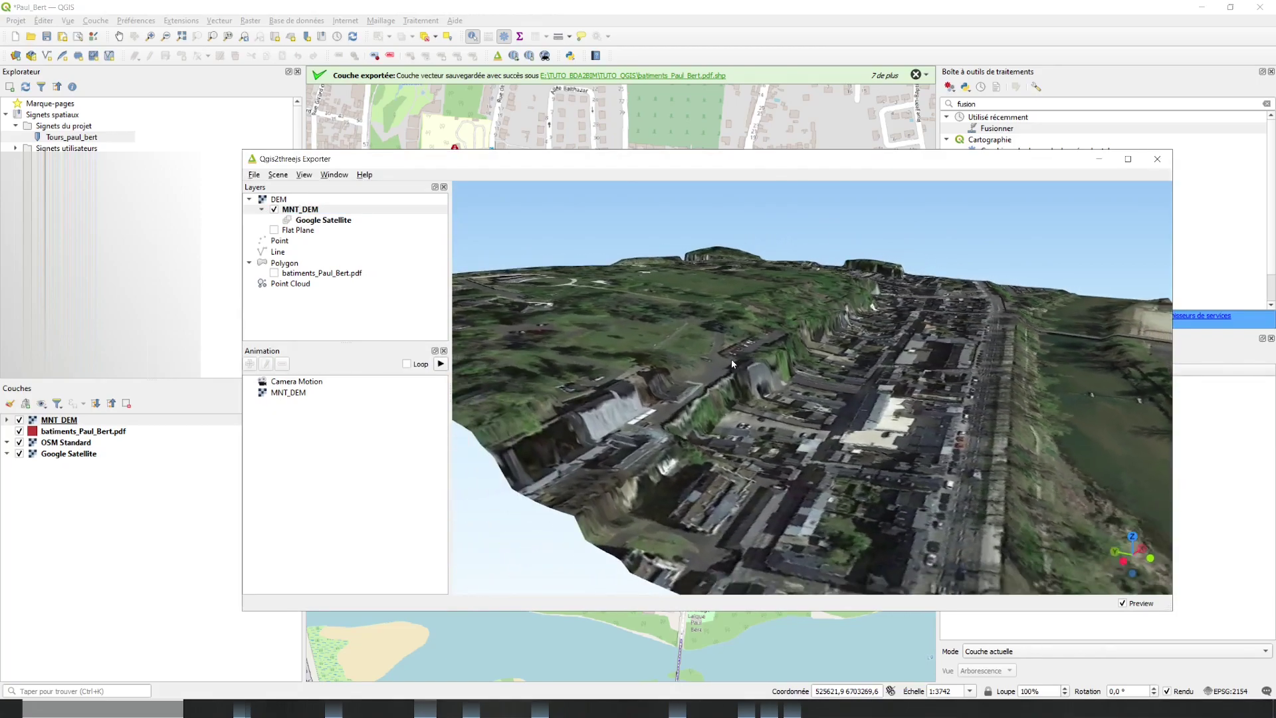
{"action": "left_click_drag", "start_coordinate": [821, 332], "coordinate": [748, 443]}
{"action": "scroll", "coordinate": [748, 443], "scroll_direction": "down", "scroll_amount": 5}
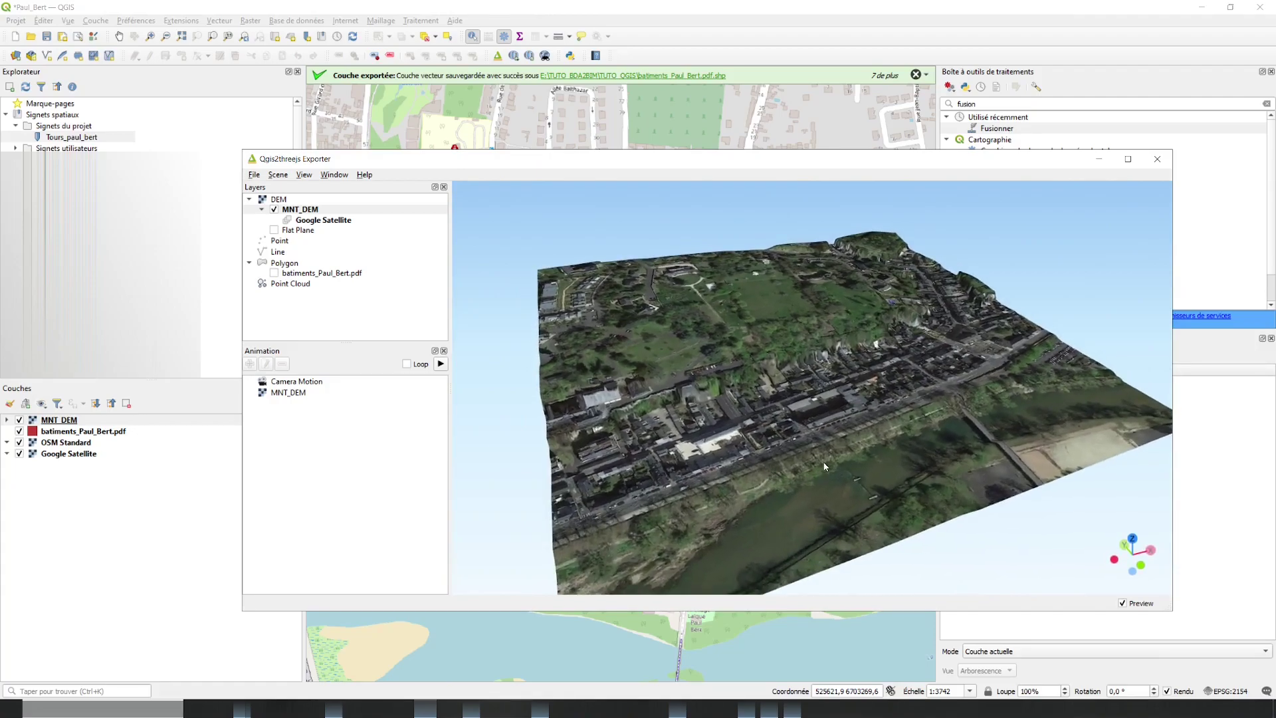
{"action": "left_click", "coordinate": [300, 209]}
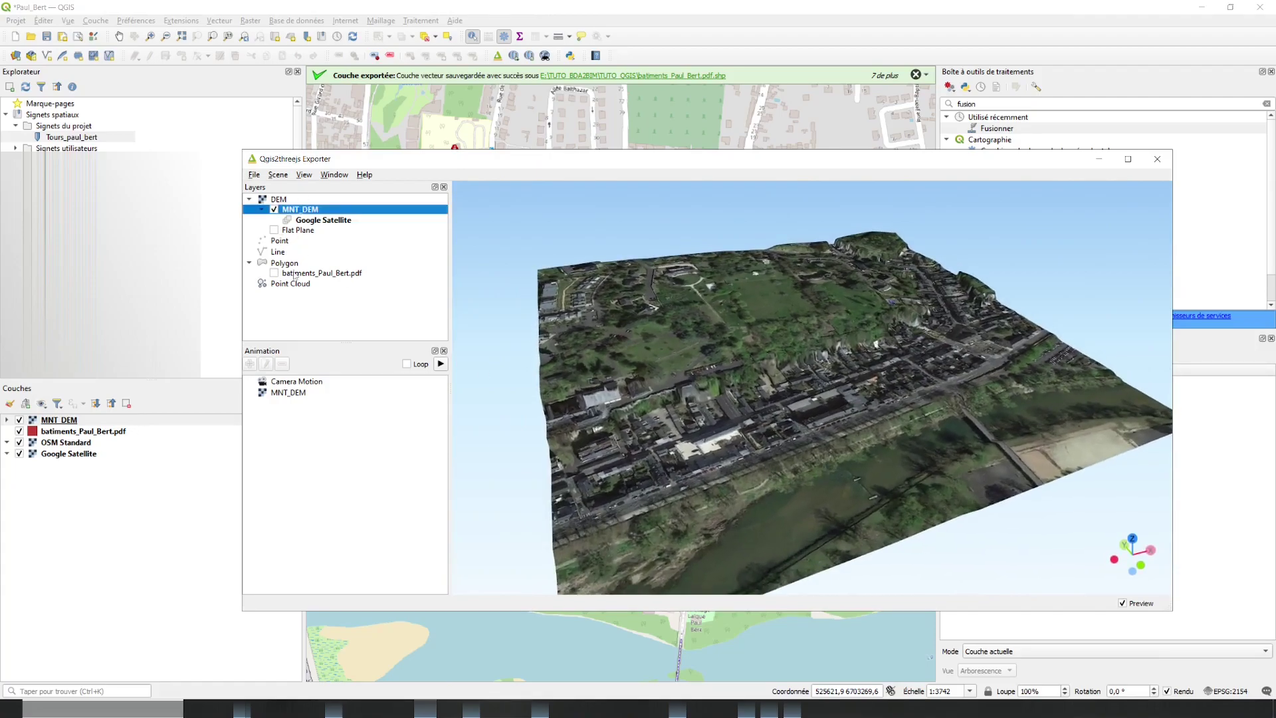
Close the 3D exporter and rename the batiments_Paul_Bert.pdf layer as batiments_Paul_Bert
{"action": "left_click", "coordinate": [1157, 158]}
{"action": "left_click", "coordinate": [117, 432]}
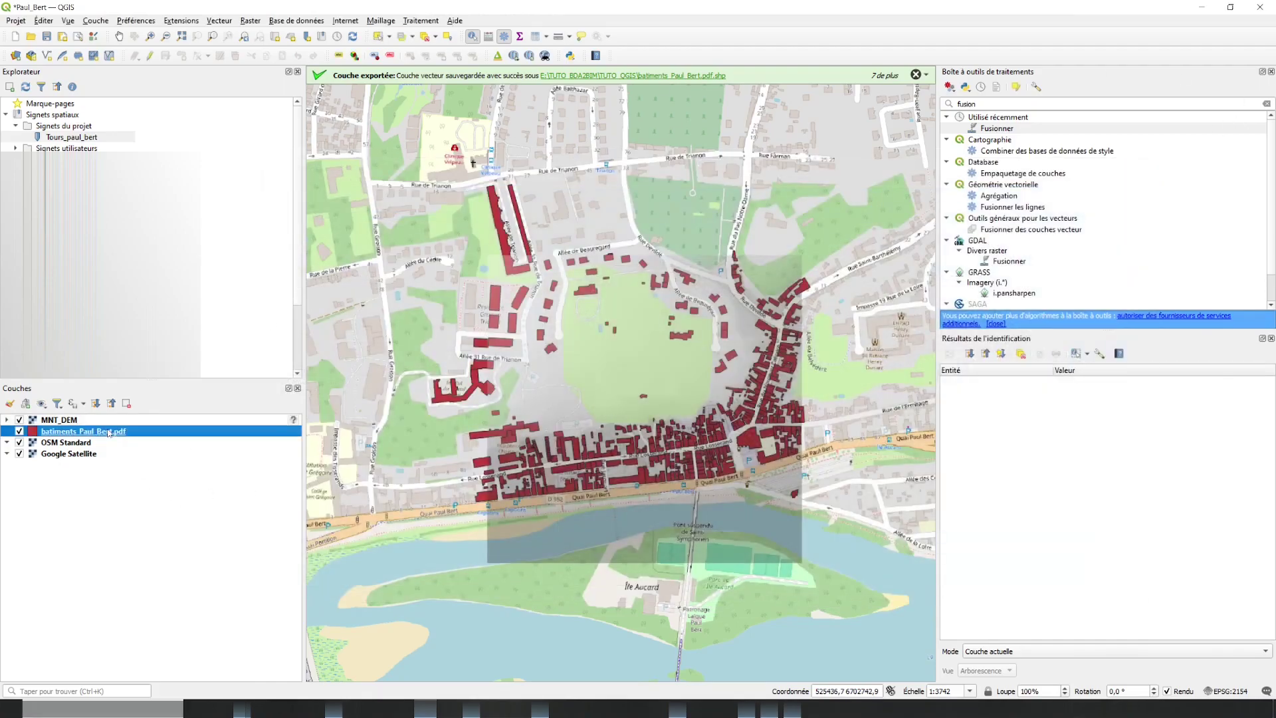
{"action": "right_click", "coordinate": [118, 432]}
{"action": "left_click", "coordinate": [143, 422]}
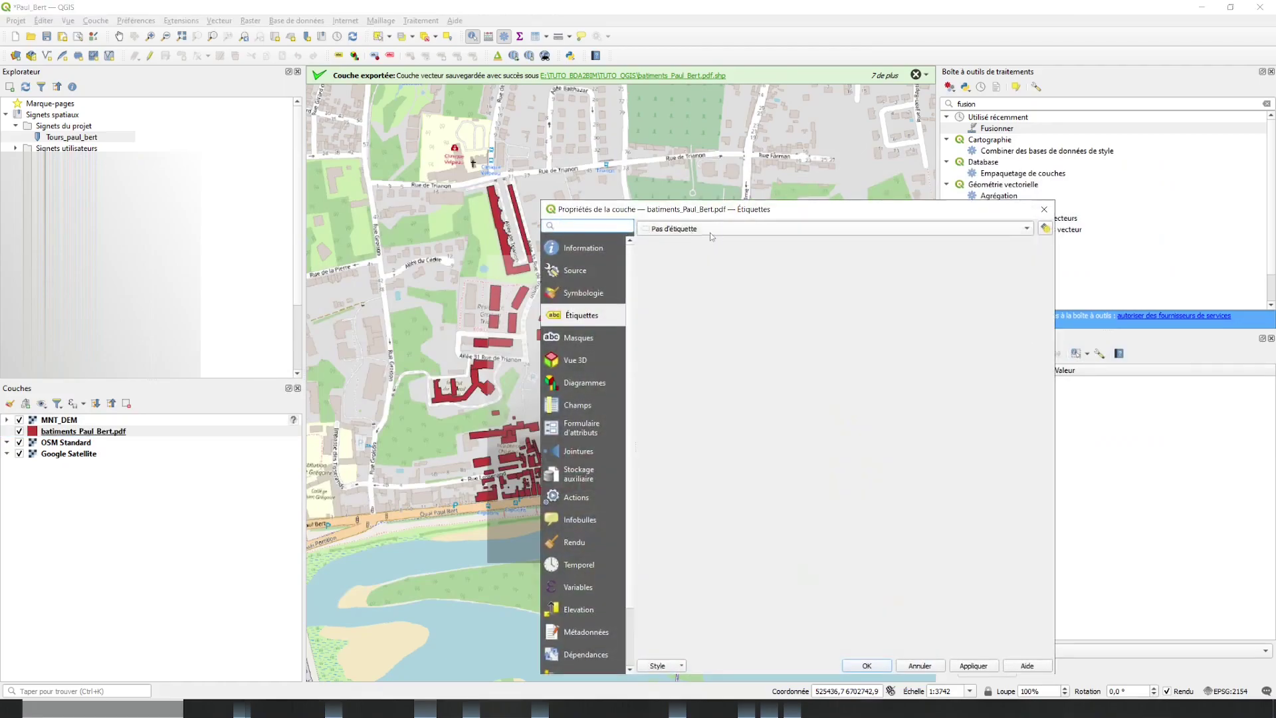
{"action": "left_click", "coordinate": [580, 252]}
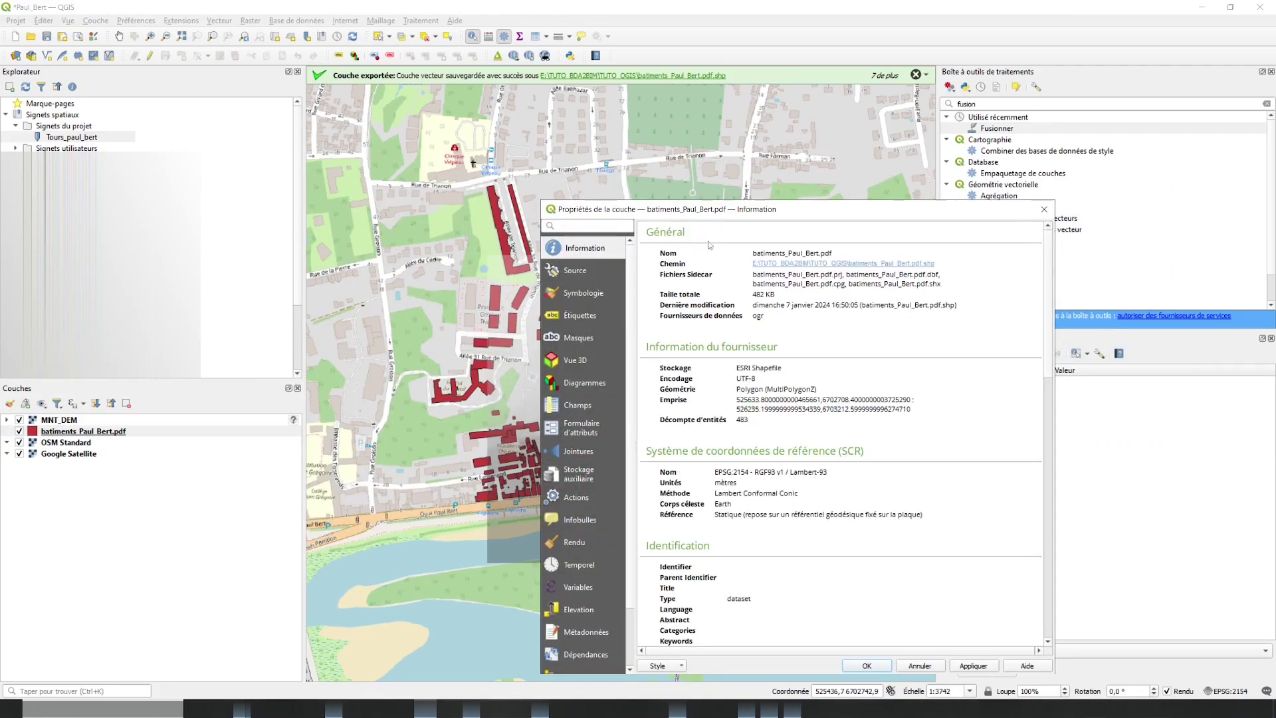
{"action": "left_click", "coordinate": [567, 273]}
{"action": "left_click_drag", "start_coordinate": [766, 245], "coordinate": [810, 244]}
{"action": "key", "text": "BackSpace"}
{"action": "left_click", "coordinate": [972, 665]}
{"action": "left_click", "coordinate": [866, 665]}
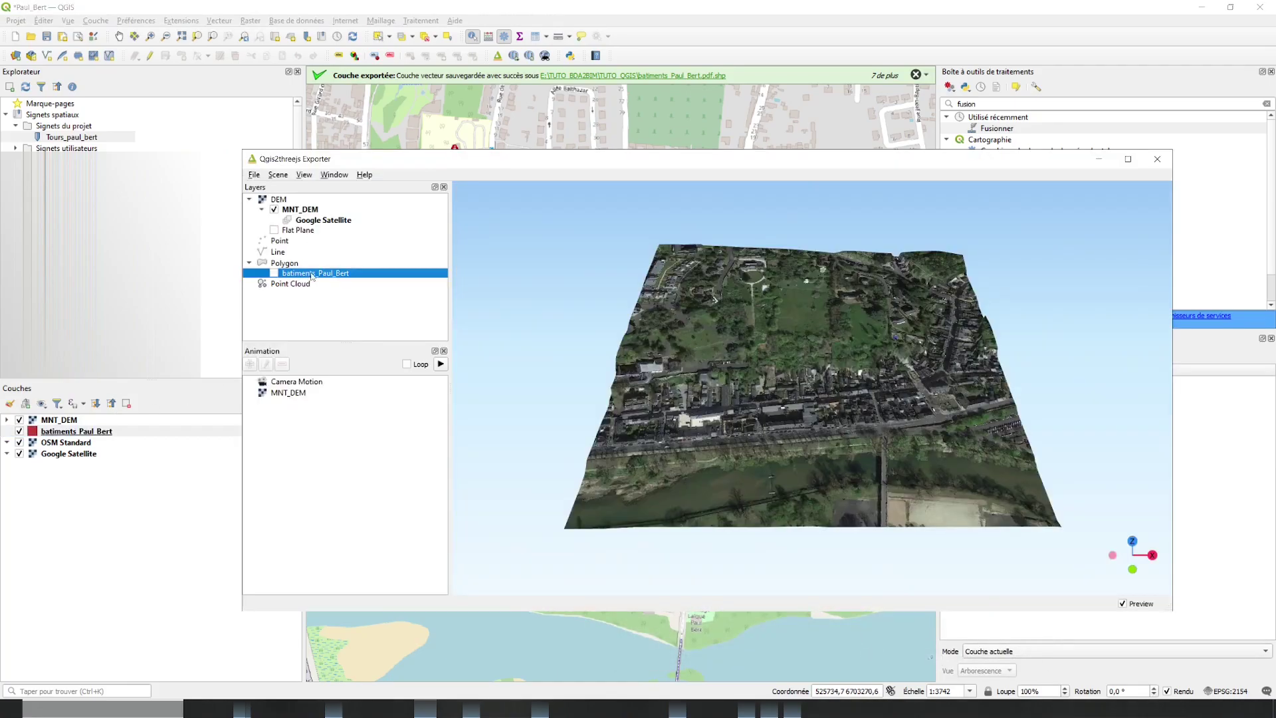
In the Qgis2threejs exporter, set the geometry type of the batiments_Paul_Bert layer to Extruded
{"action": "right_click", "coordinate": [307, 277]}
{"action": "left_click", "coordinate": [300, 278]}
{"action": "right_click", "coordinate": [302, 279]}
{"action": "left_click", "coordinate": [326, 297]}
{"action": "left_click", "coordinate": [472, 192]}
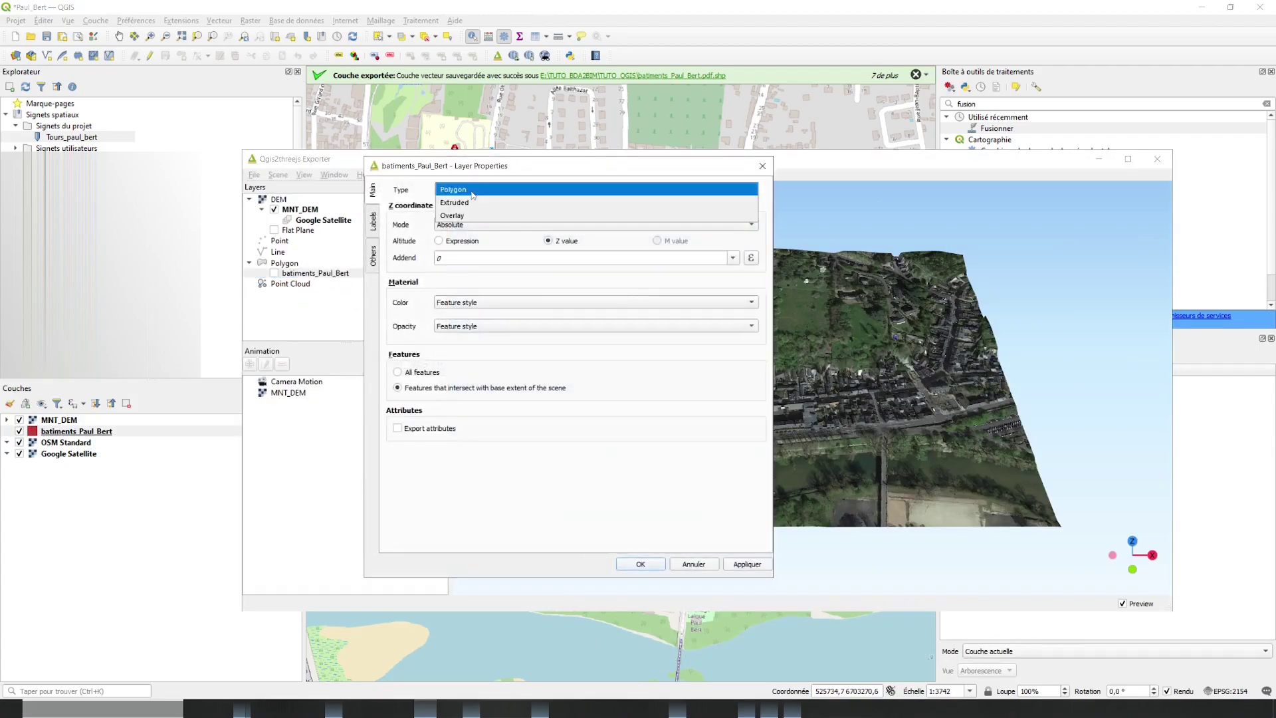
{"action": "left_click", "coordinate": [477, 202]}
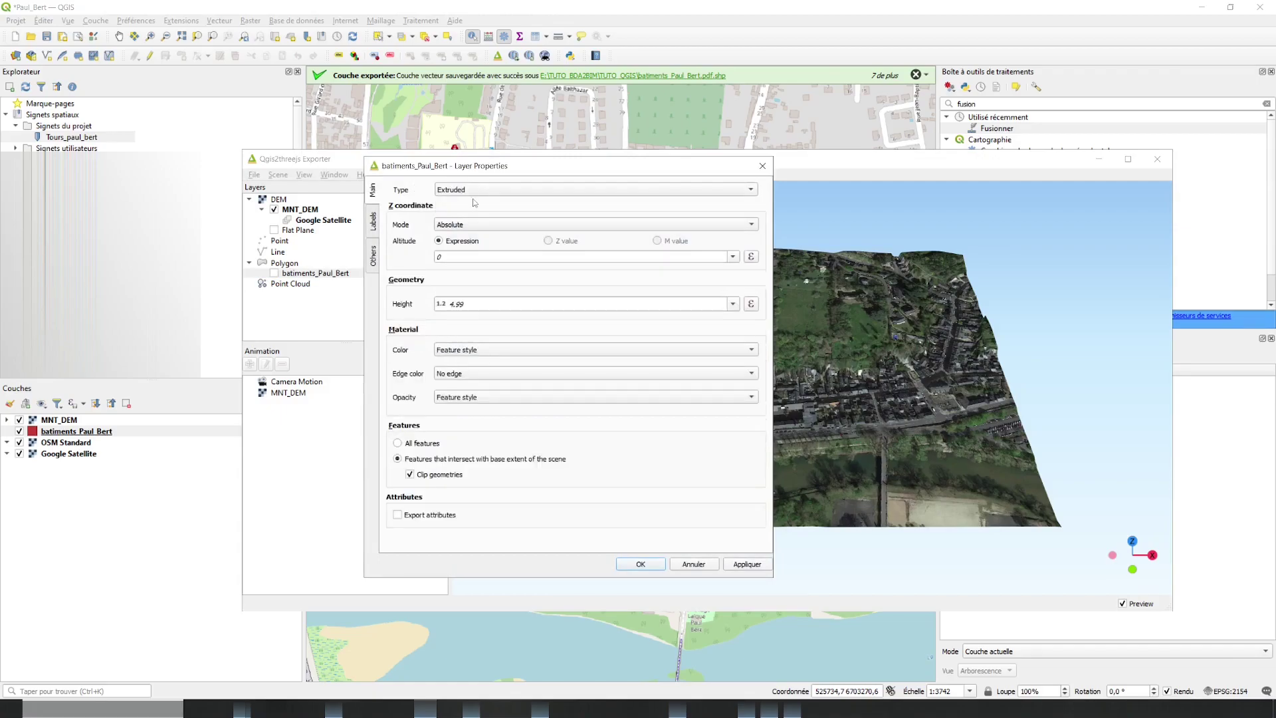
Set the buildings' Z coordinate mode to Absolute and the altitude expression to Z_MIN_SOL
{"action": "left_click", "coordinate": [499, 225]}
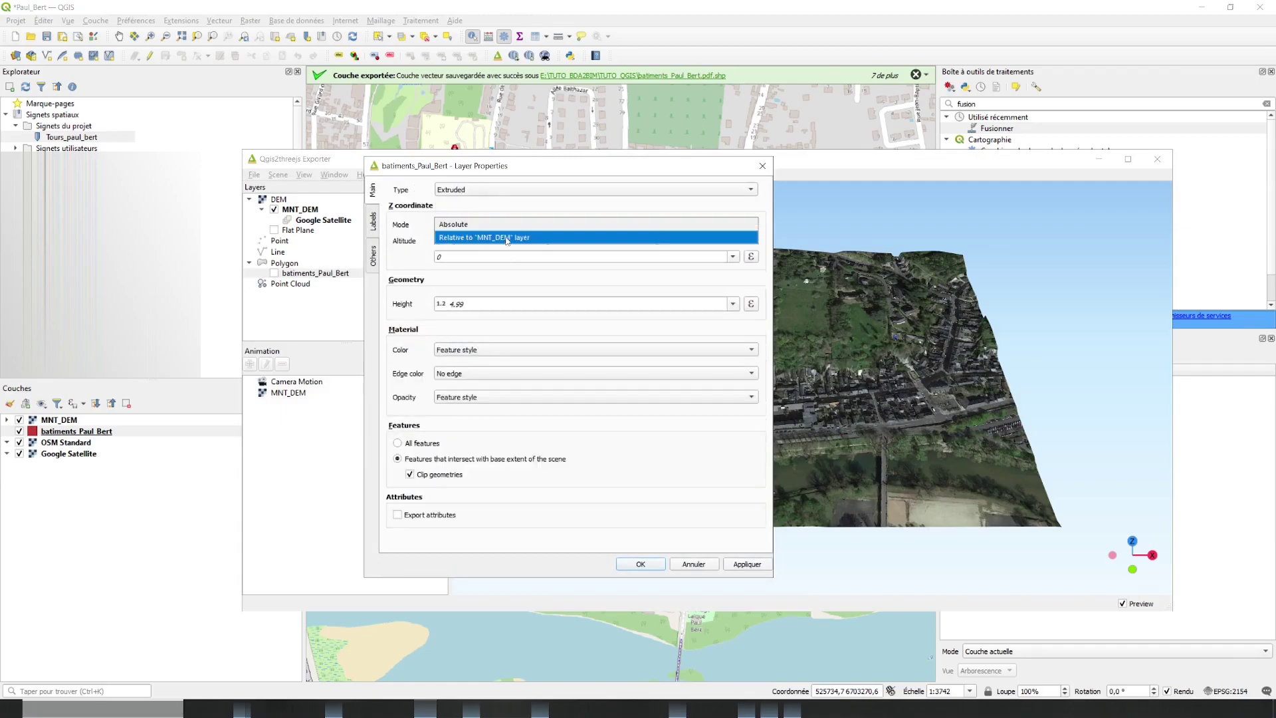
{"action": "left_click", "coordinate": [506, 237]}
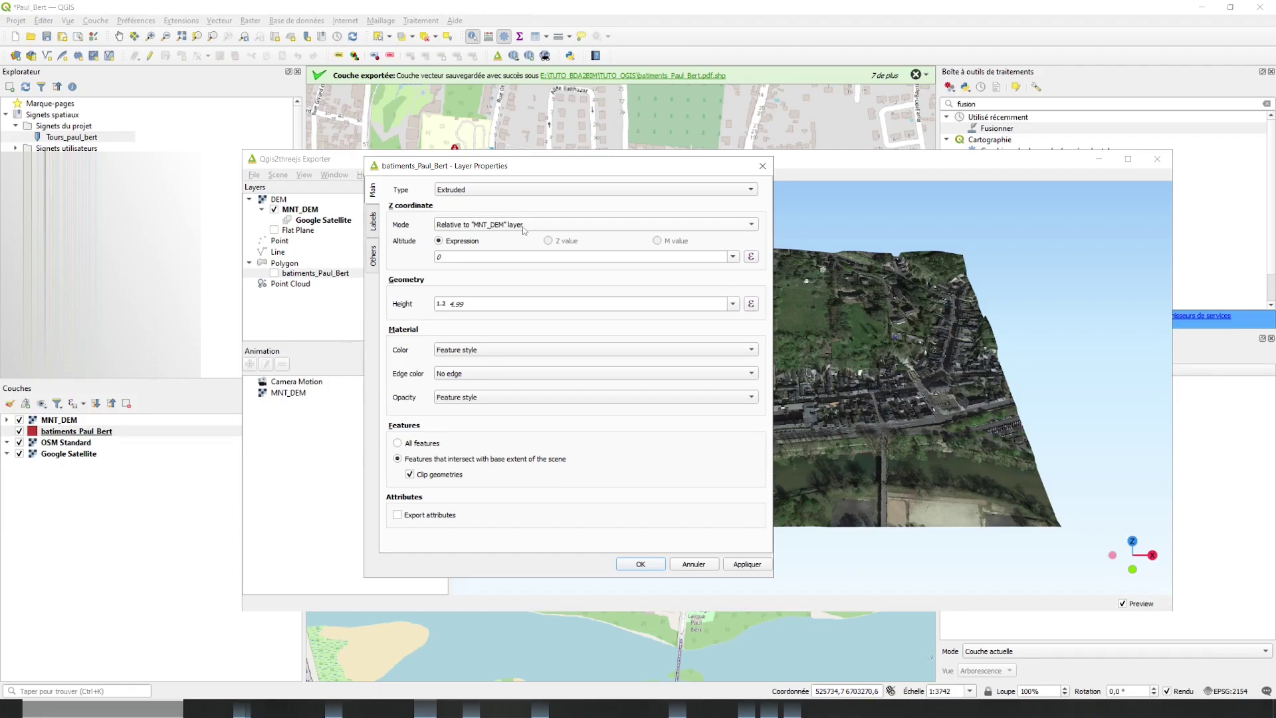
{"action": "left_click", "coordinate": [522, 229]}
{"action": "left_click", "coordinate": [521, 211]}
{"action": "left_click", "coordinate": [733, 257]}
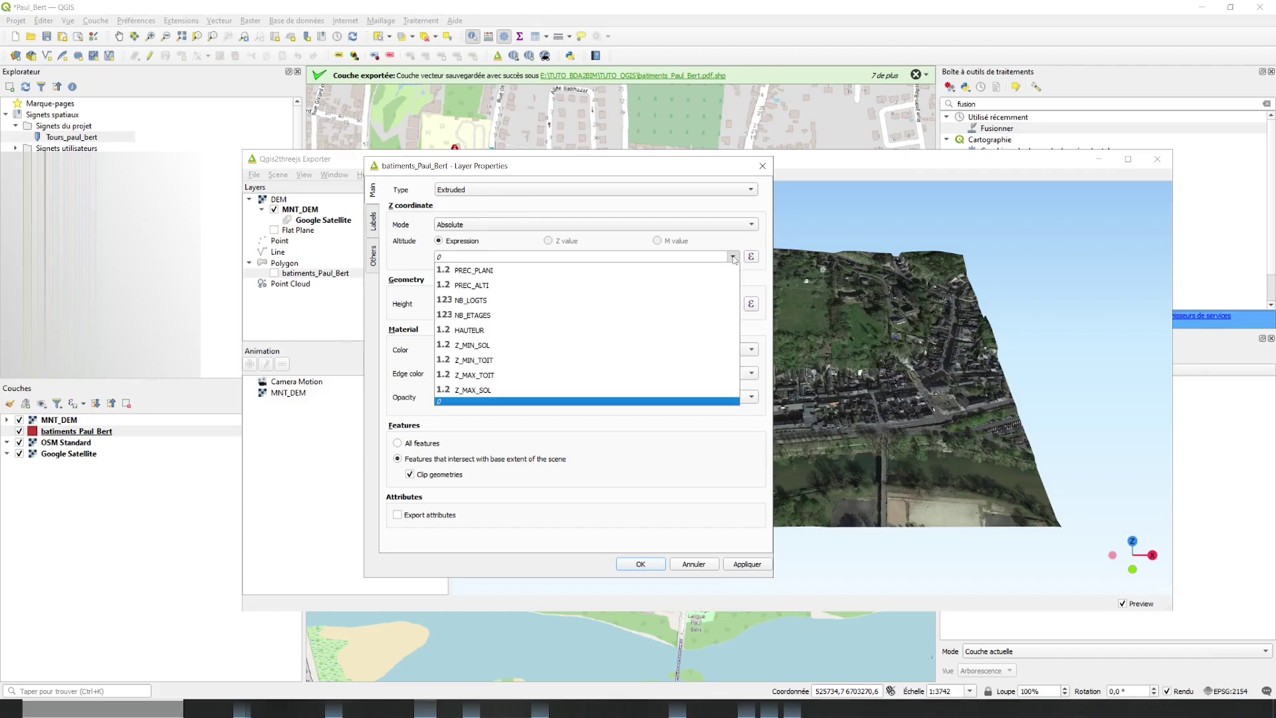
{"action": "left_click", "coordinate": [510, 345]}
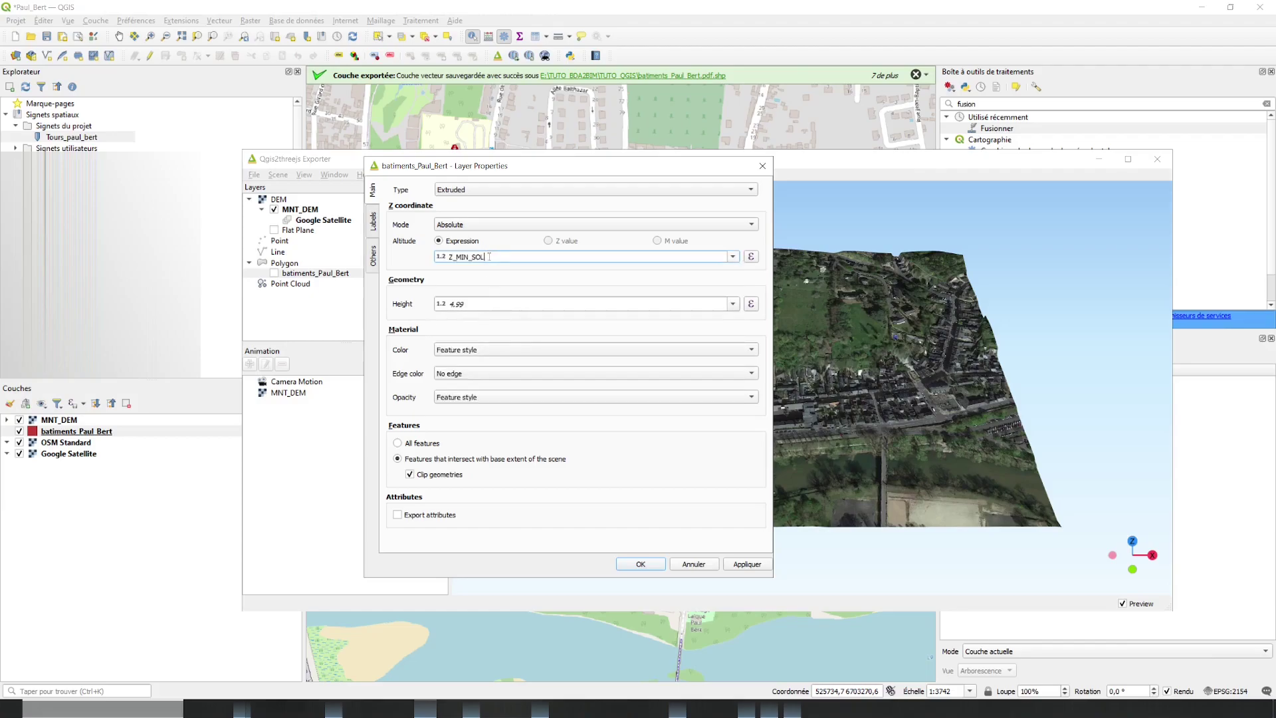
Try Z_MAX_SOL as the altitude with the mode relative to the MNT_DEM layer, and return to Absolute with Z_MIN_SOL
{"action": "left_click", "coordinate": [734, 257]}
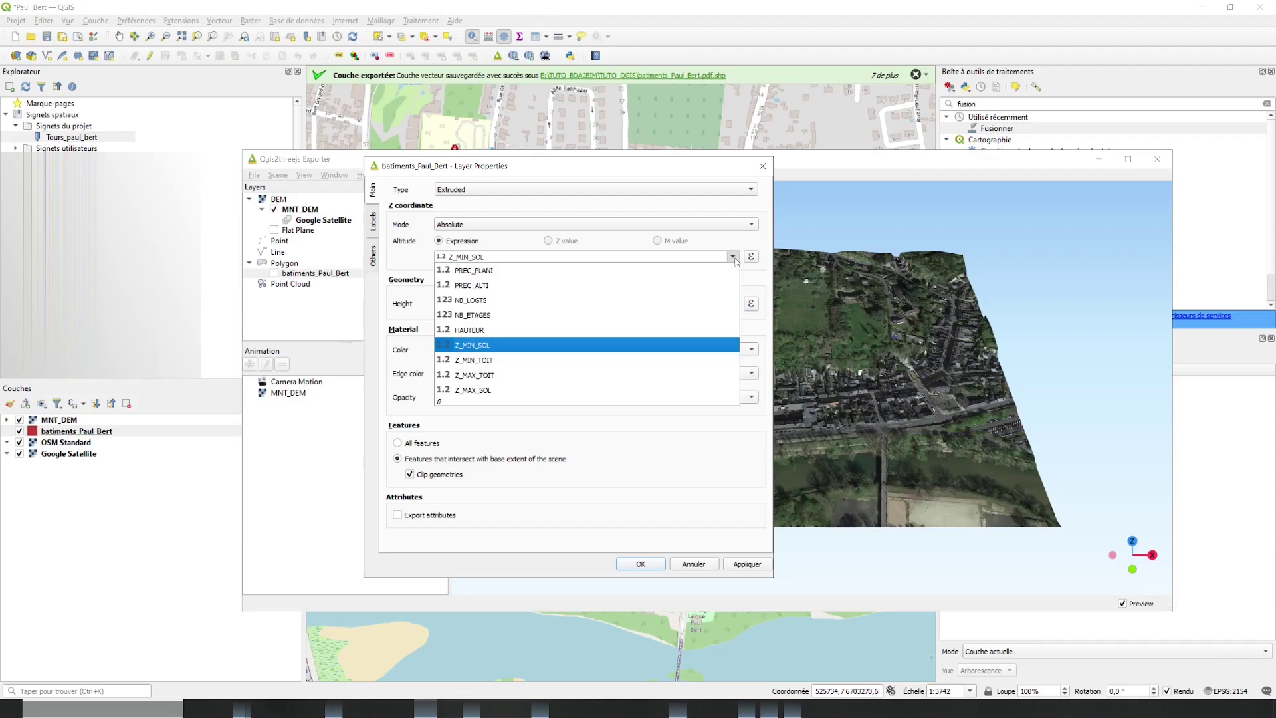
{"action": "left_click", "coordinate": [566, 393]}
{"action": "left_click", "coordinate": [535, 224]}
{"action": "left_click", "coordinate": [531, 239]}
{"action": "left_click", "coordinate": [512, 256]}
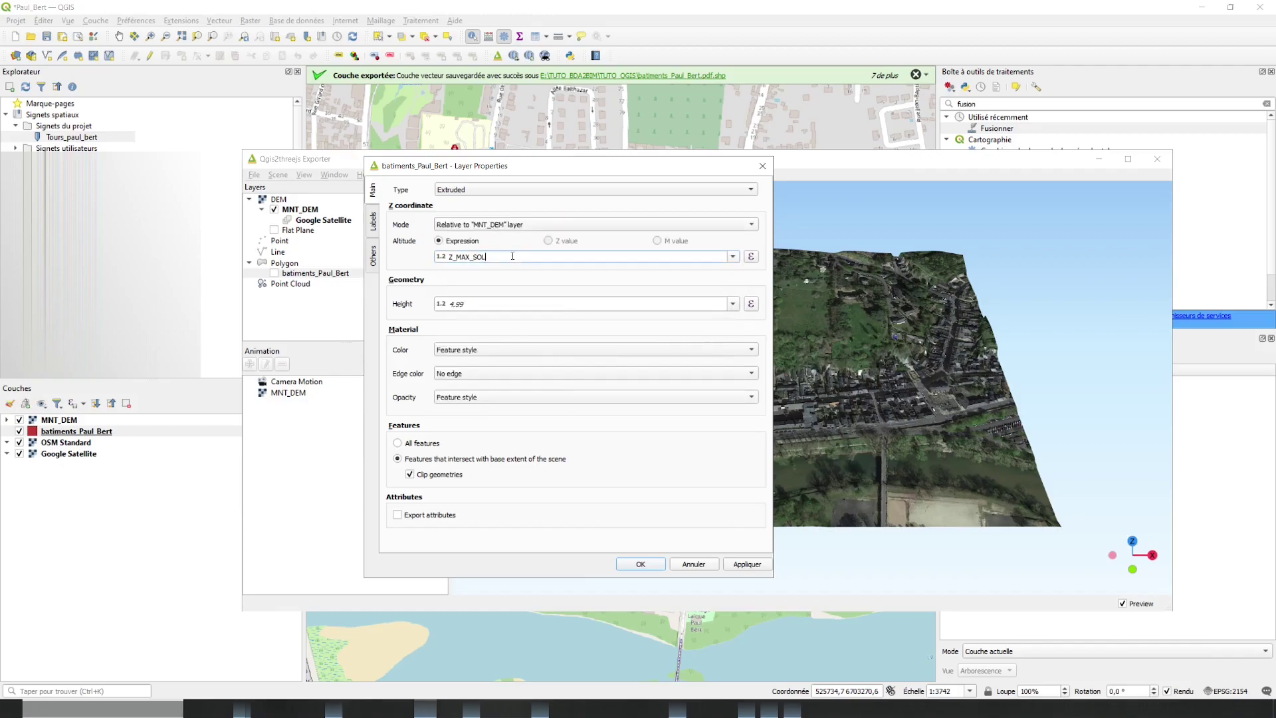
{"action": "left_click", "coordinate": [733, 256]}
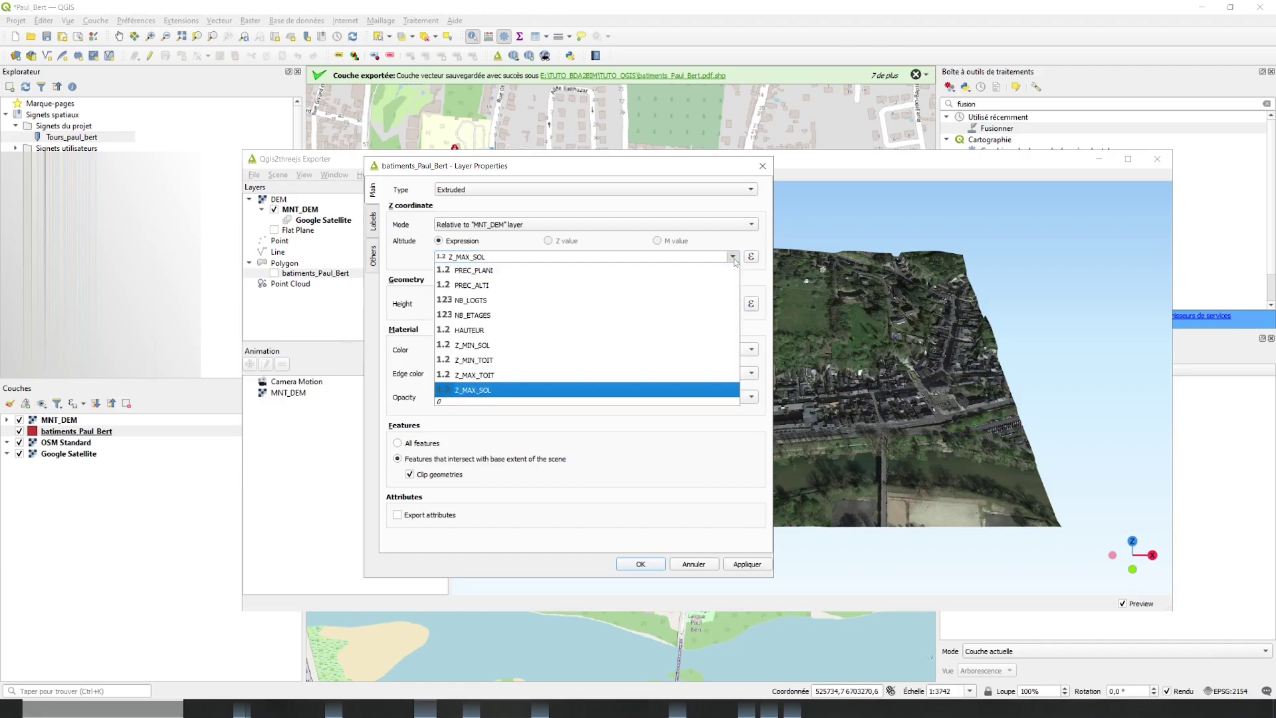
{"action": "left_click", "coordinate": [468, 244]}
{"action": "left_click", "coordinate": [495, 224]}
{"action": "left_click", "coordinate": [489, 214]}
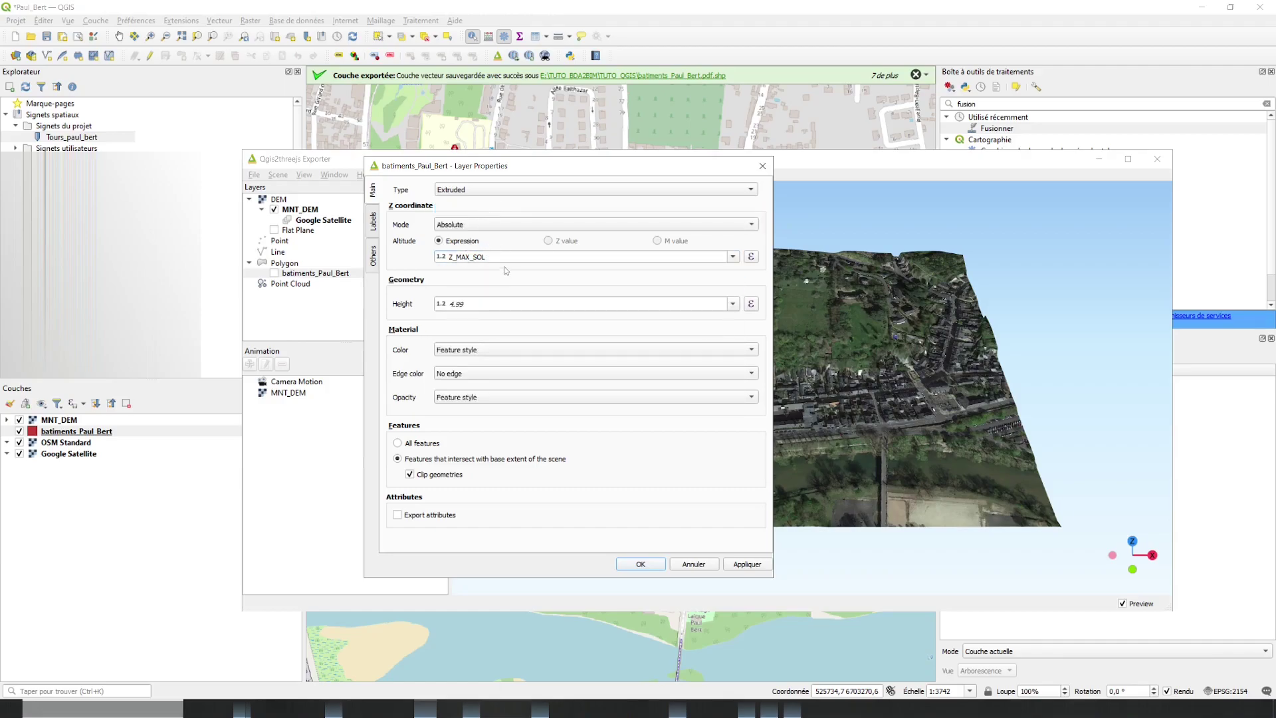
{"action": "left_click", "coordinate": [733, 256]}
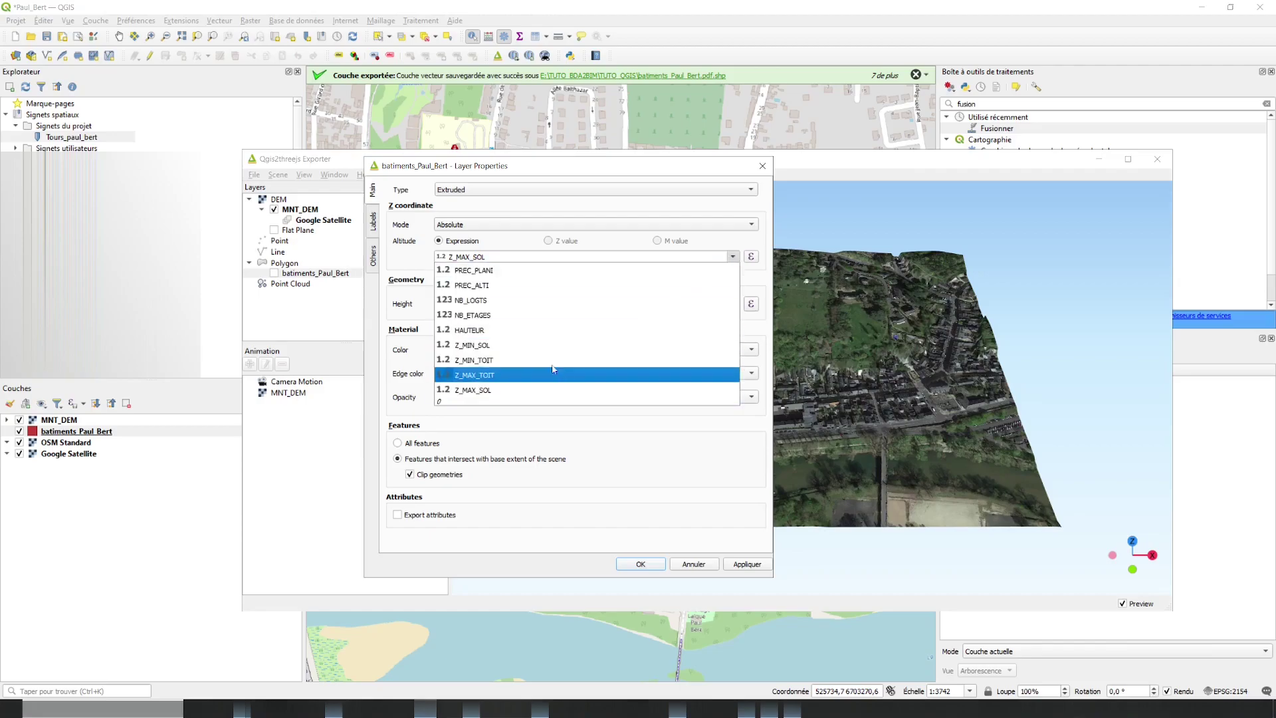
{"action": "left_click", "coordinate": [537, 352]}
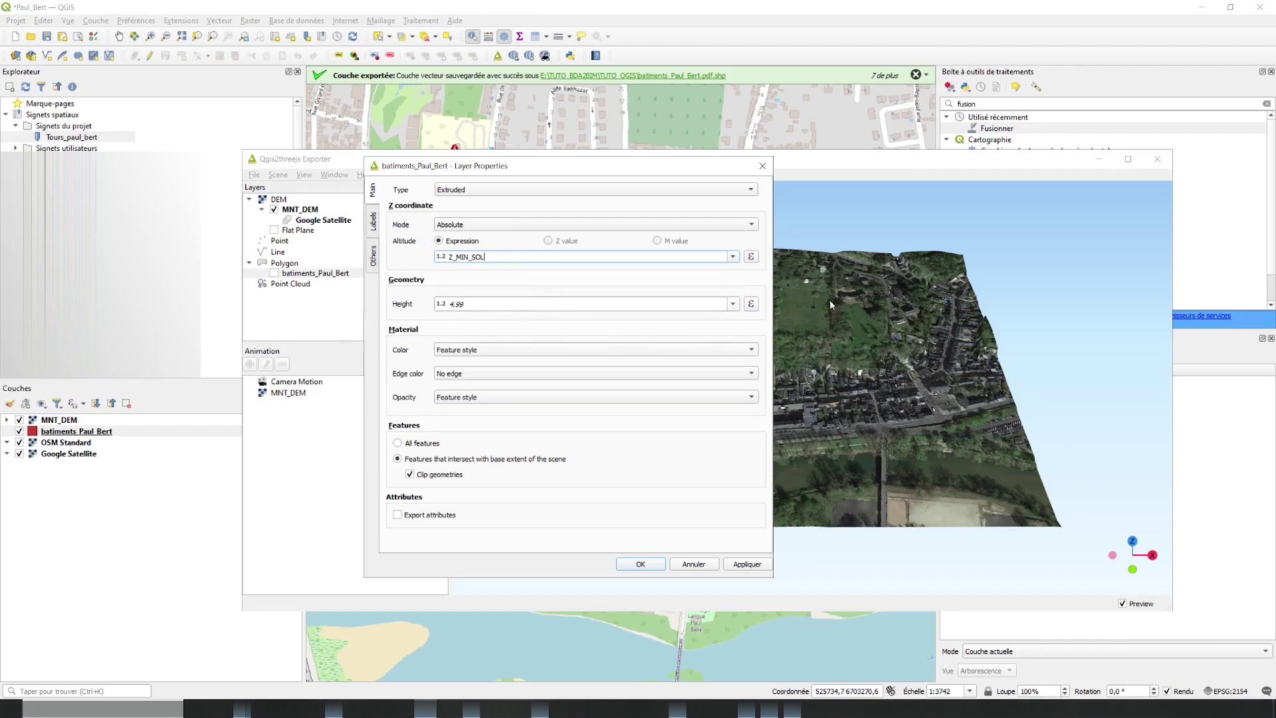
Set the buildings' extrusion height to the HAUTEUR field and accept the layer properties
{"action": "double_click", "coordinate": [458, 305]}
{"action": "left_click", "coordinate": [733, 303]}
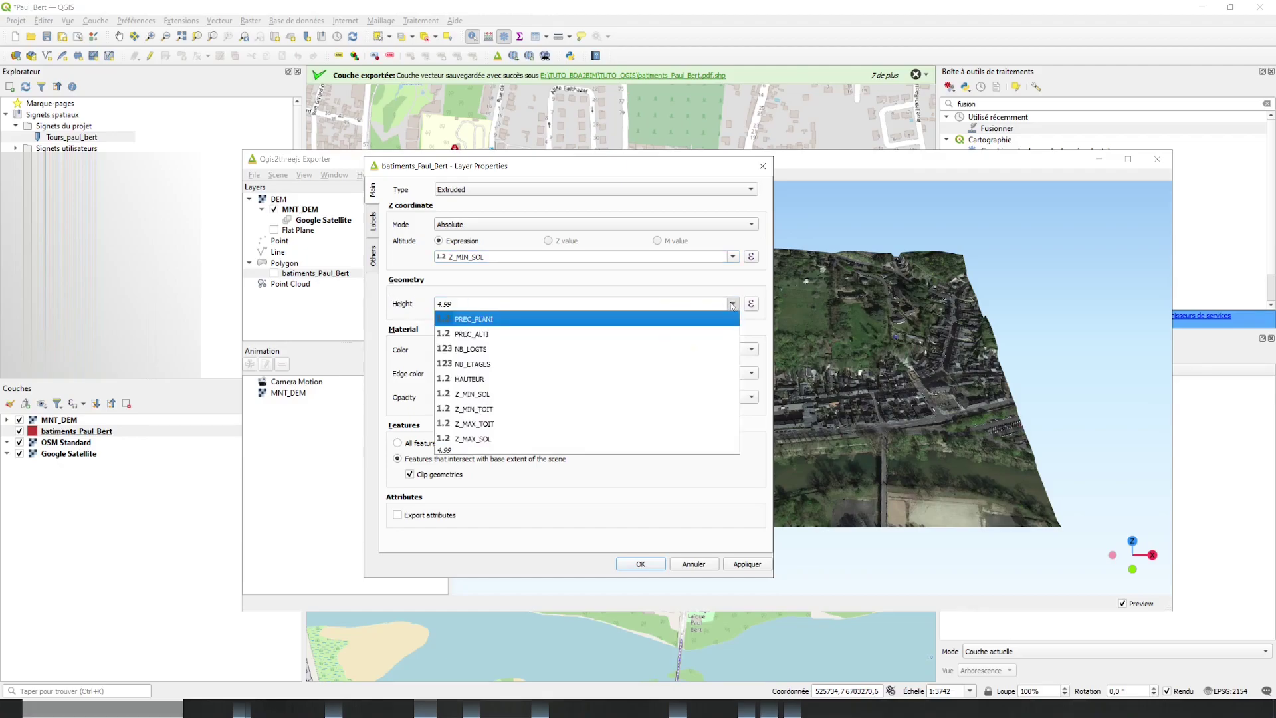
{"action": "left_click", "coordinate": [560, 379]}
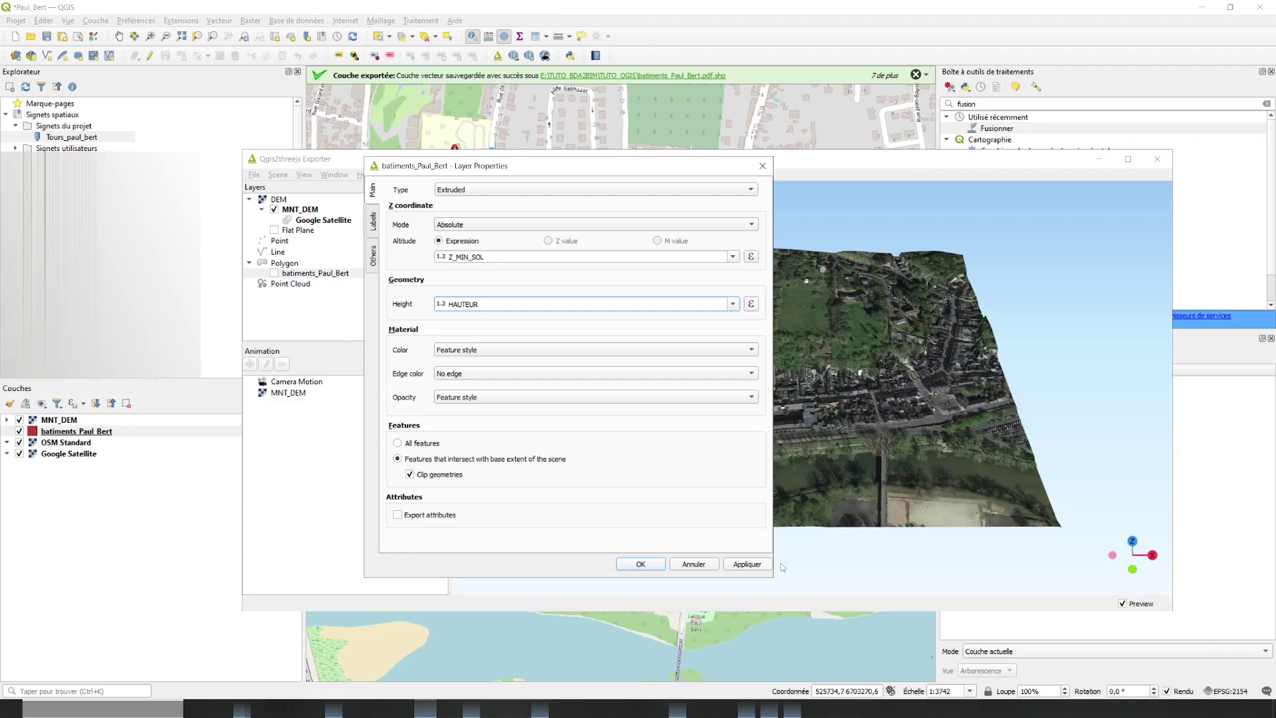
{"action": "left_click", "coordinate": [638, 564]}
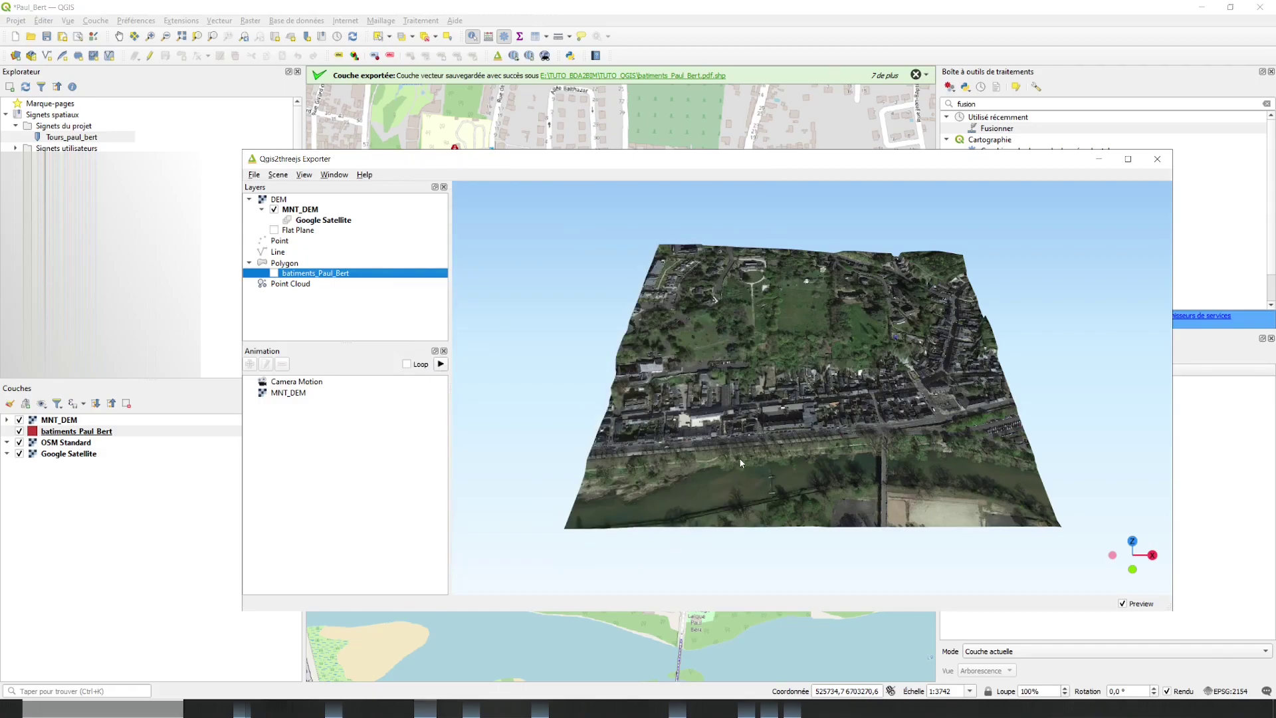
Show the batiments_Paul_Bert layer in the 3D scene and examine the extruded buildings on the terrain
{"action": "left_click", "coordinate": [275, 273]}
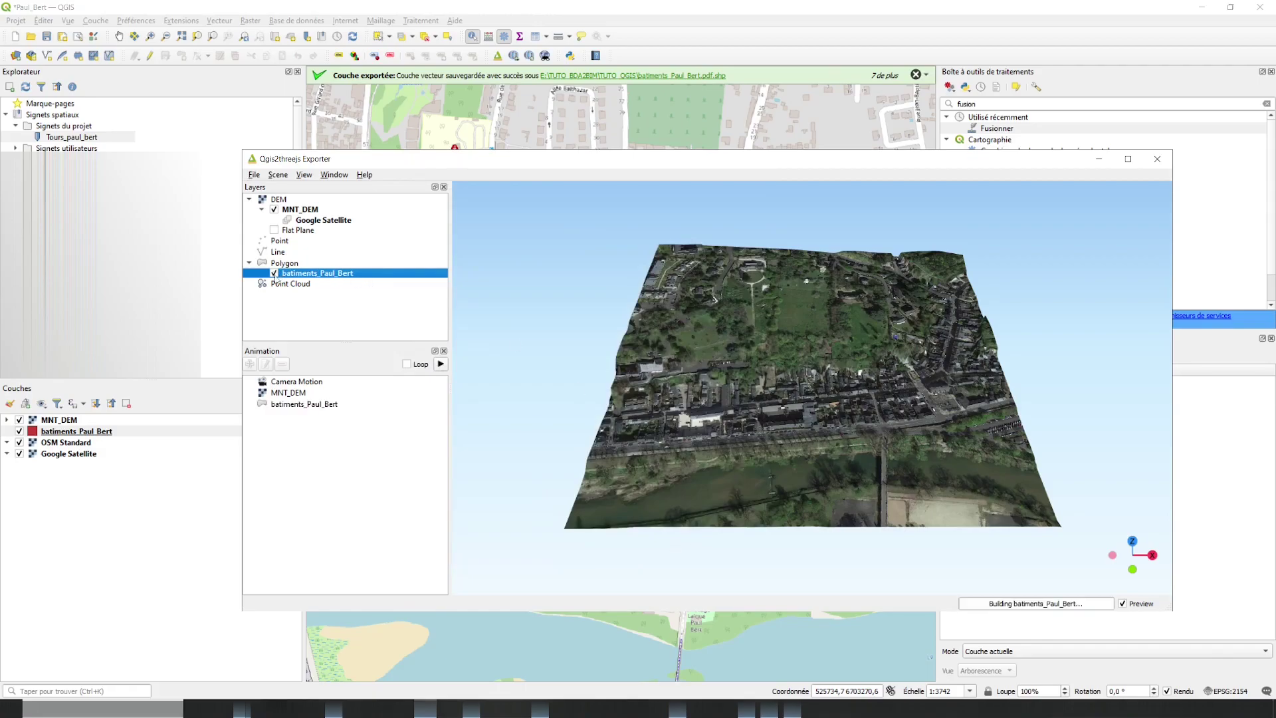
{"action": "scroll", "coordinate": [831, 447], "scroll_direction": "up", "scroll_amount": 5}
{"action": "scroll", "coordinate": [832, 446], "scroll_direction": "down", "scroll_amount": 5}
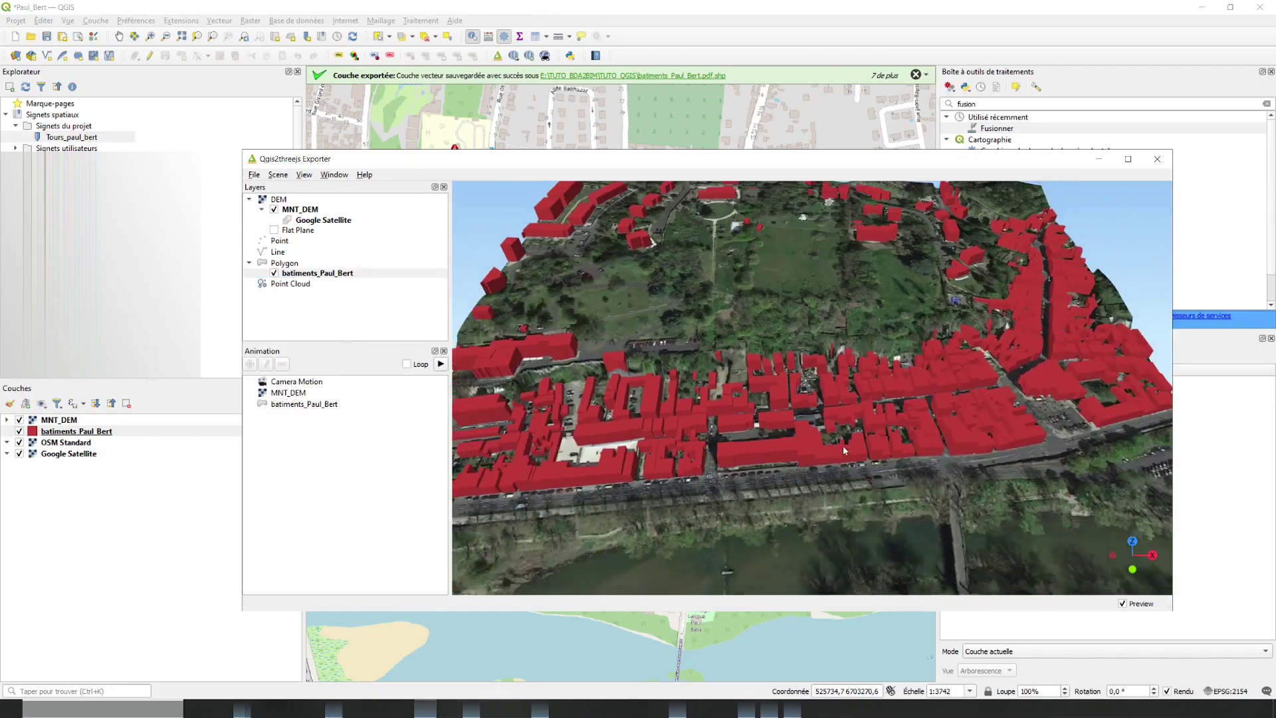
{"action": "left_click_drag", "start_coordinate": [864, 444], "coordinate": [877, 402]}
{"action": "scroll", "coordinate": [867, 373], "scroll_direction": "up", "scroll_amount": 3}
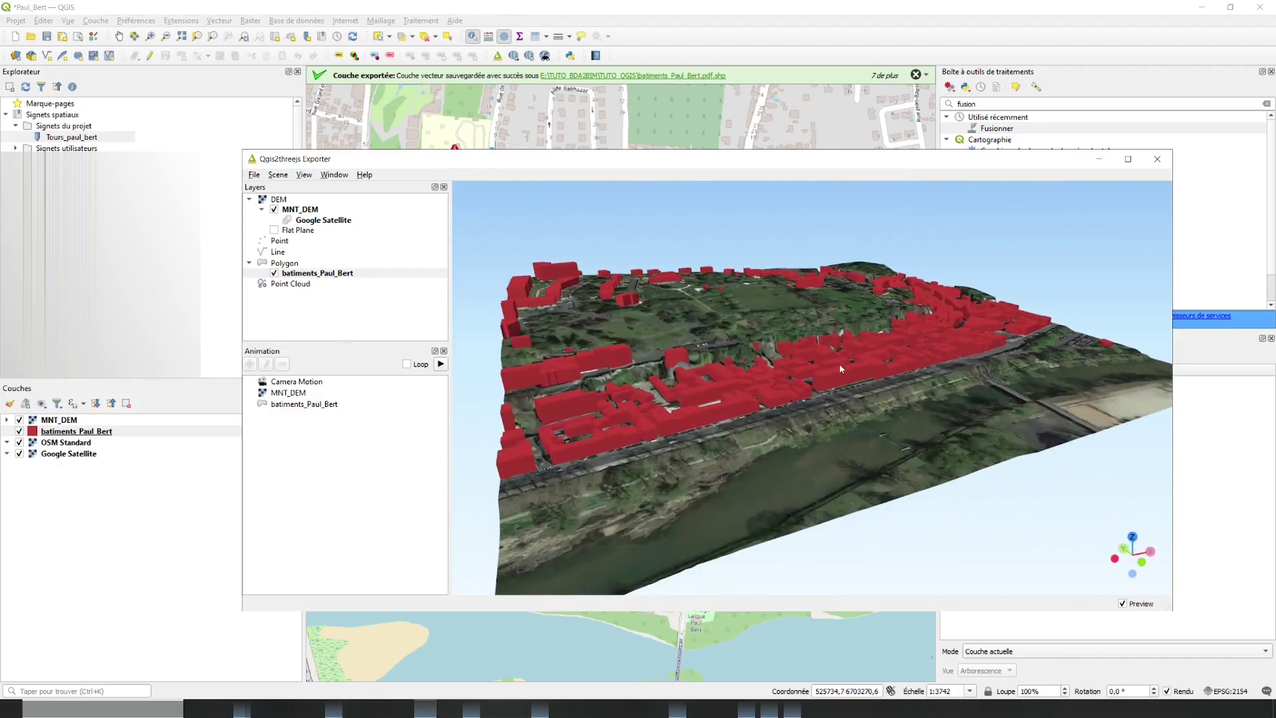
{"action": "left_click", "coordinate": [843, 361]}
Close the 3D exporter and change the simple fill colour of the batiments_Paul_Bert layer to light grey #c4bfbf
{"action": "left_click", "coordinate": [1157, 159]}
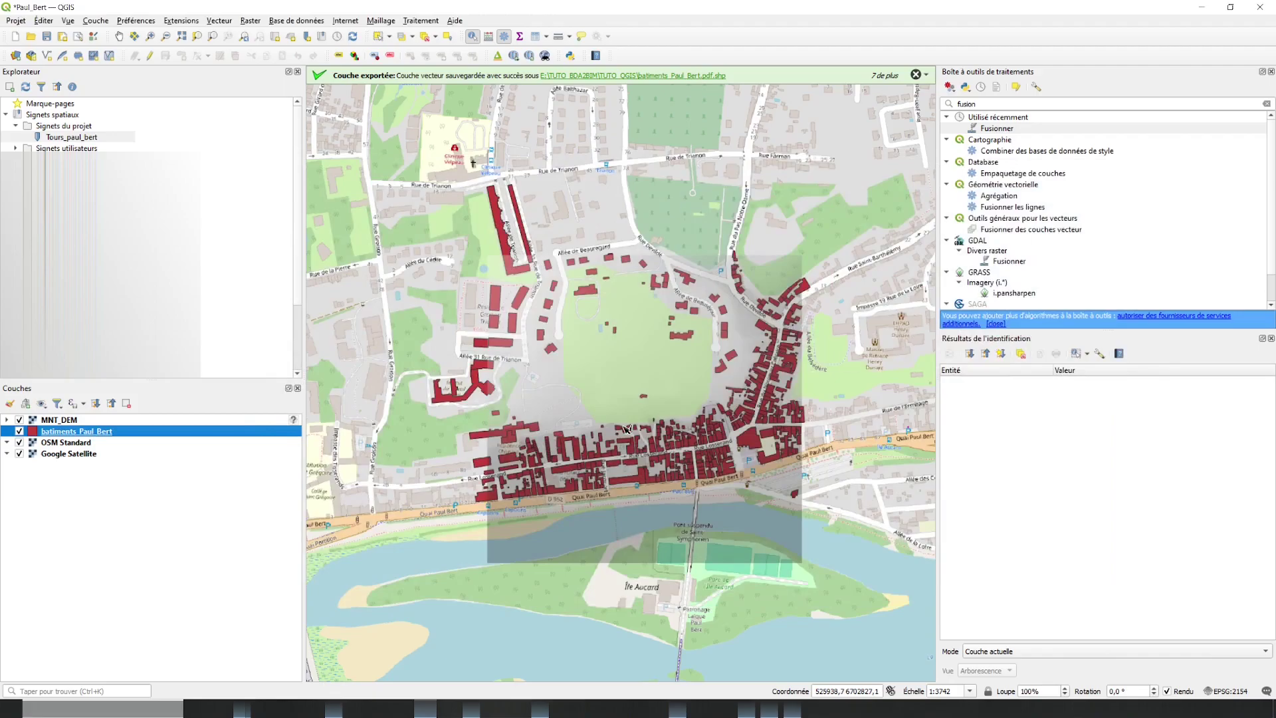
{"action": "scroll", "coordinate": [627, 428], "scroll_direction": "up", "scroll_amount": 2}
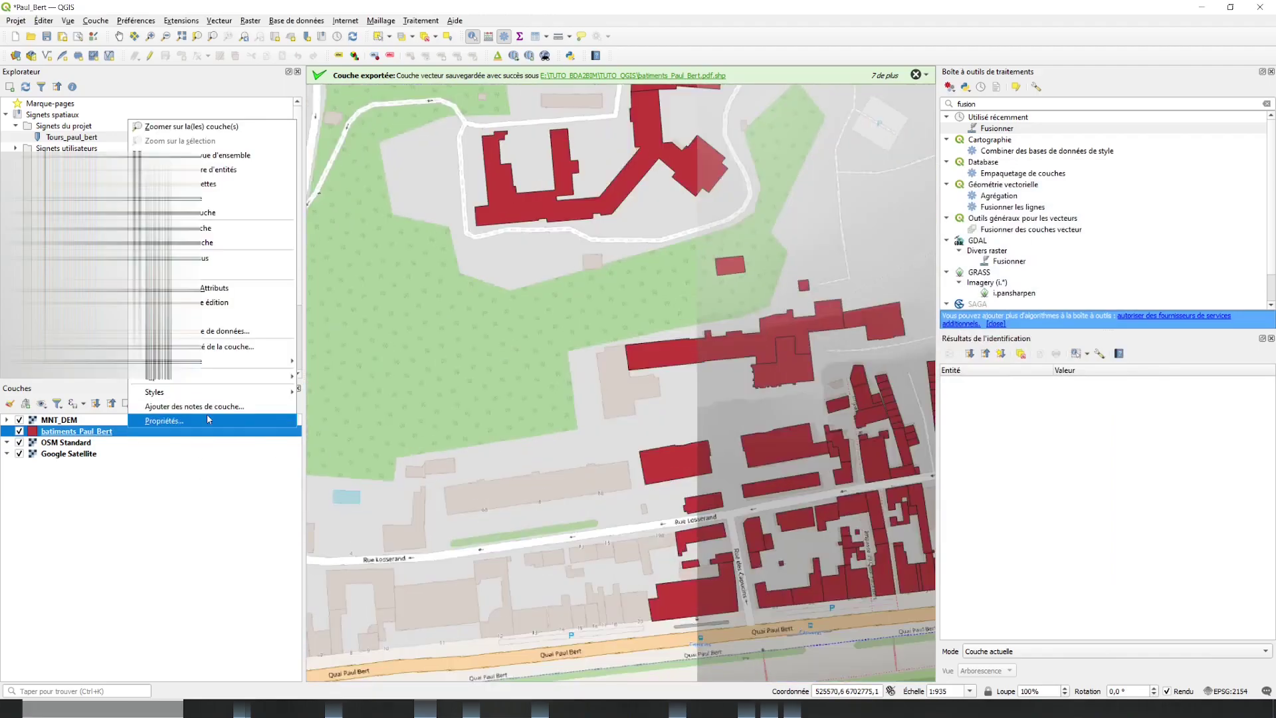
{"action": "left_click", "coordinate": [163, 421]}
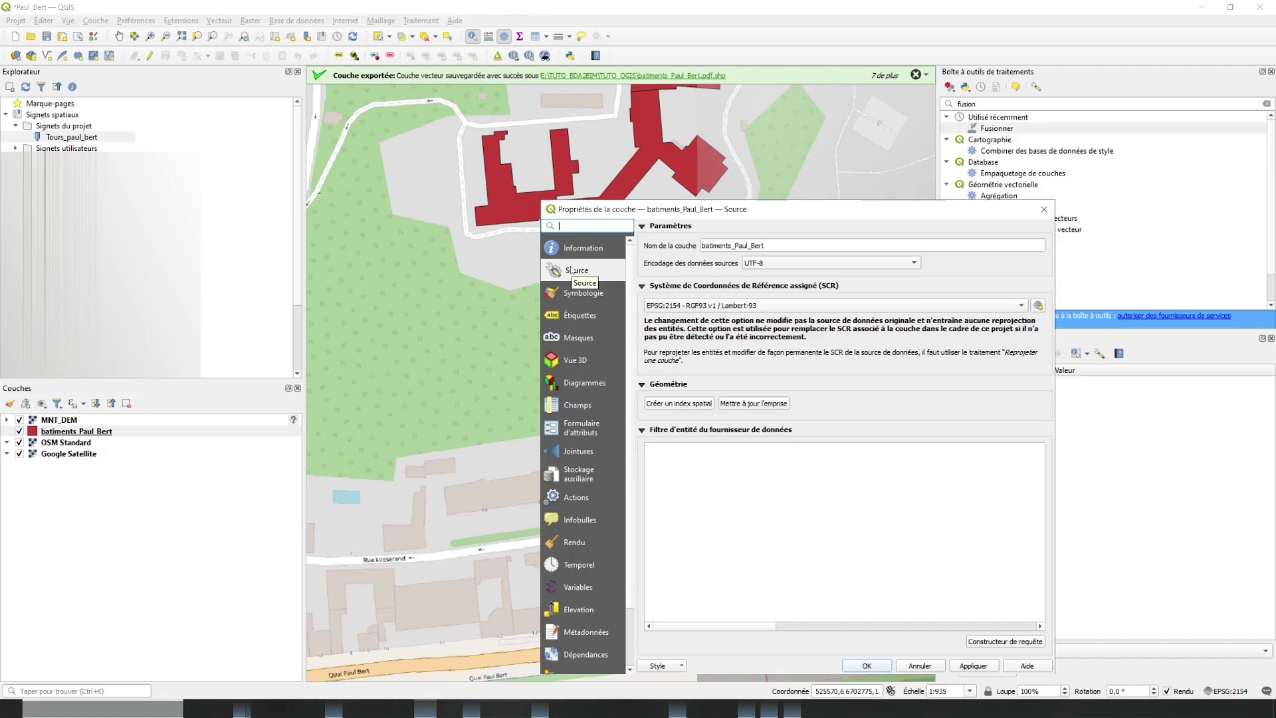
{"action": "left_click", "coordinate": [582, 299]}
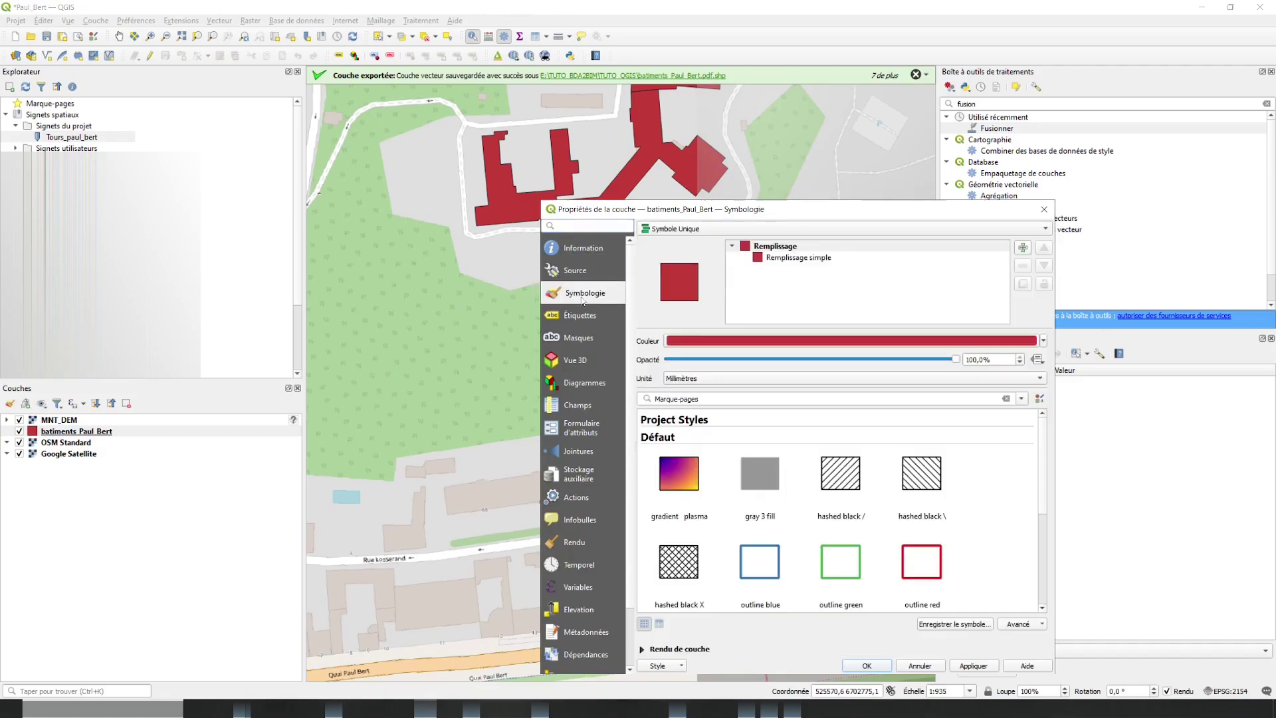
{"action": "left_click", "coordinate": [791, 259]}
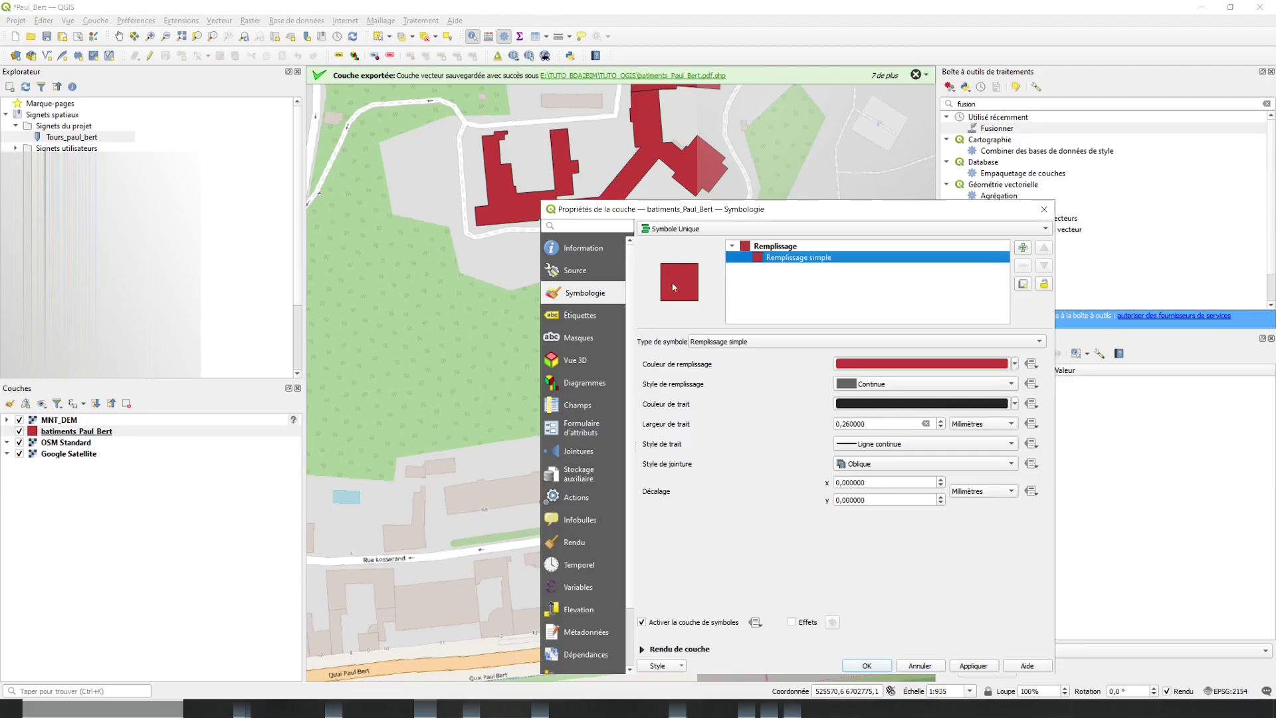
{"action": "left_click", "coordinate": [908, 366]}
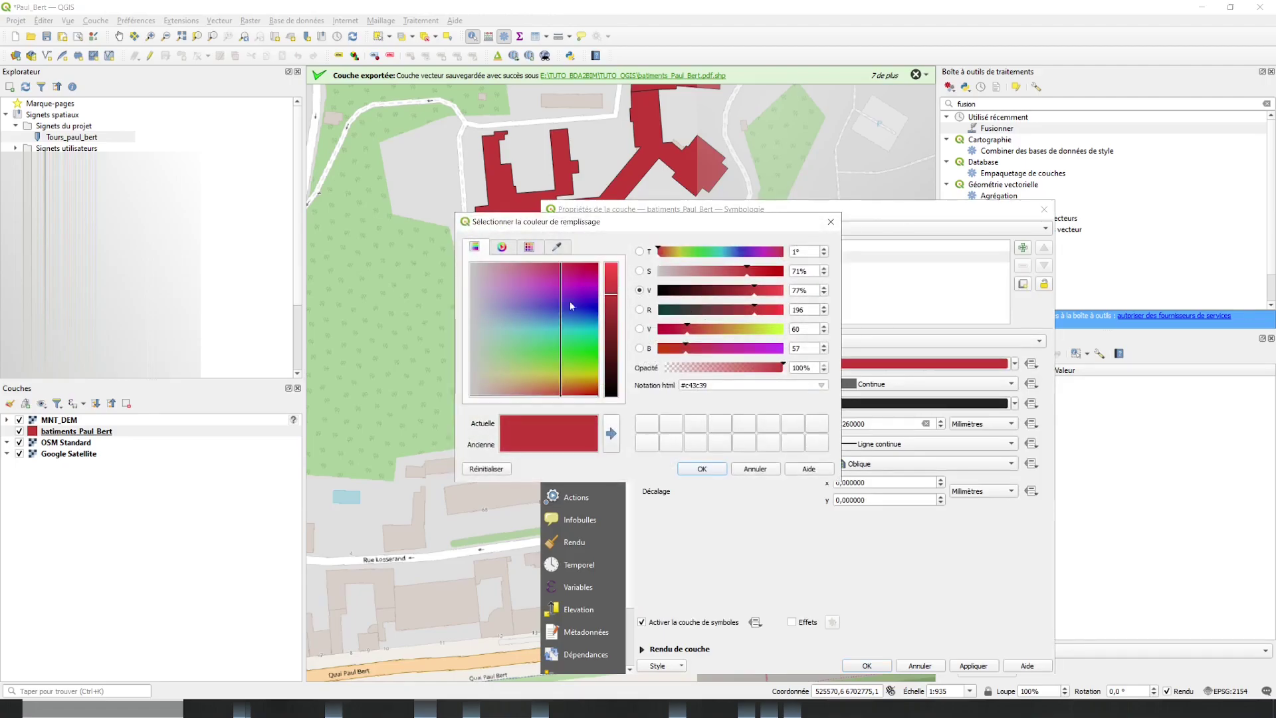
{"action": "left_click_drag", "start_coordinate": [471, 362], "coordinate": [475, 397]}
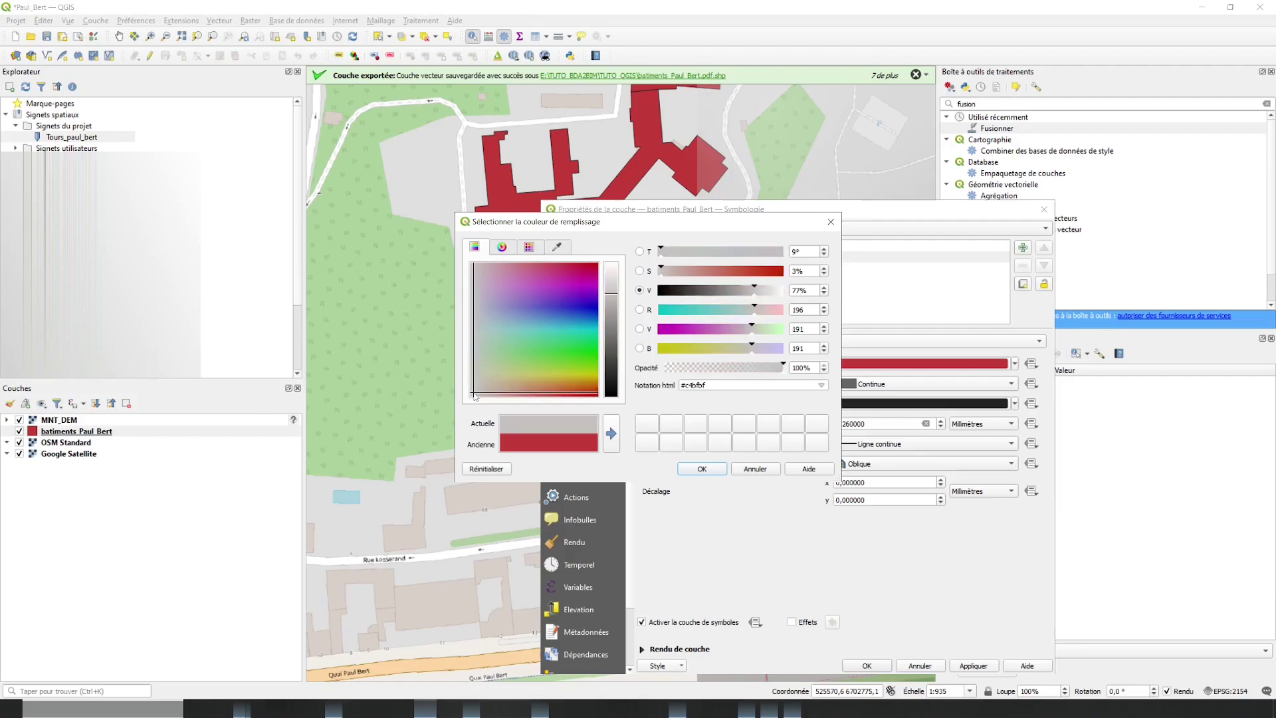
{"action": "left_click", "coordinate": [707, 469]}
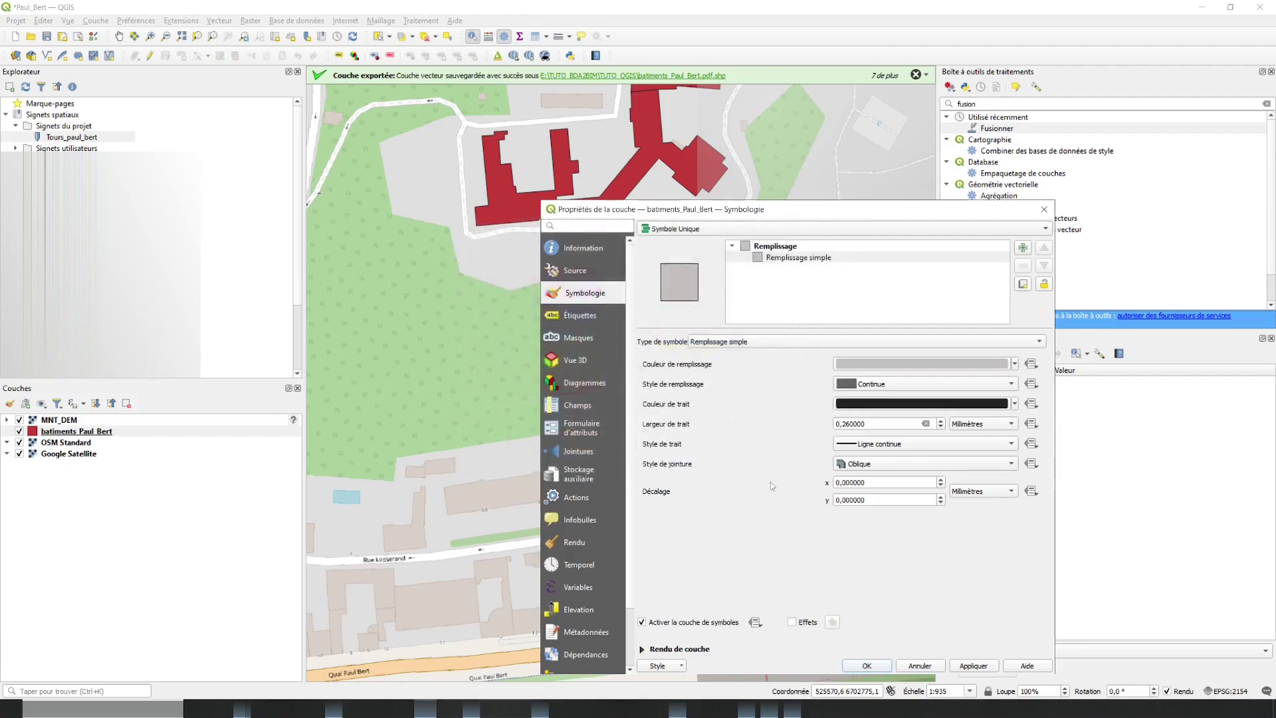
{"action": "left_click", "coordinate": [867, 665]}
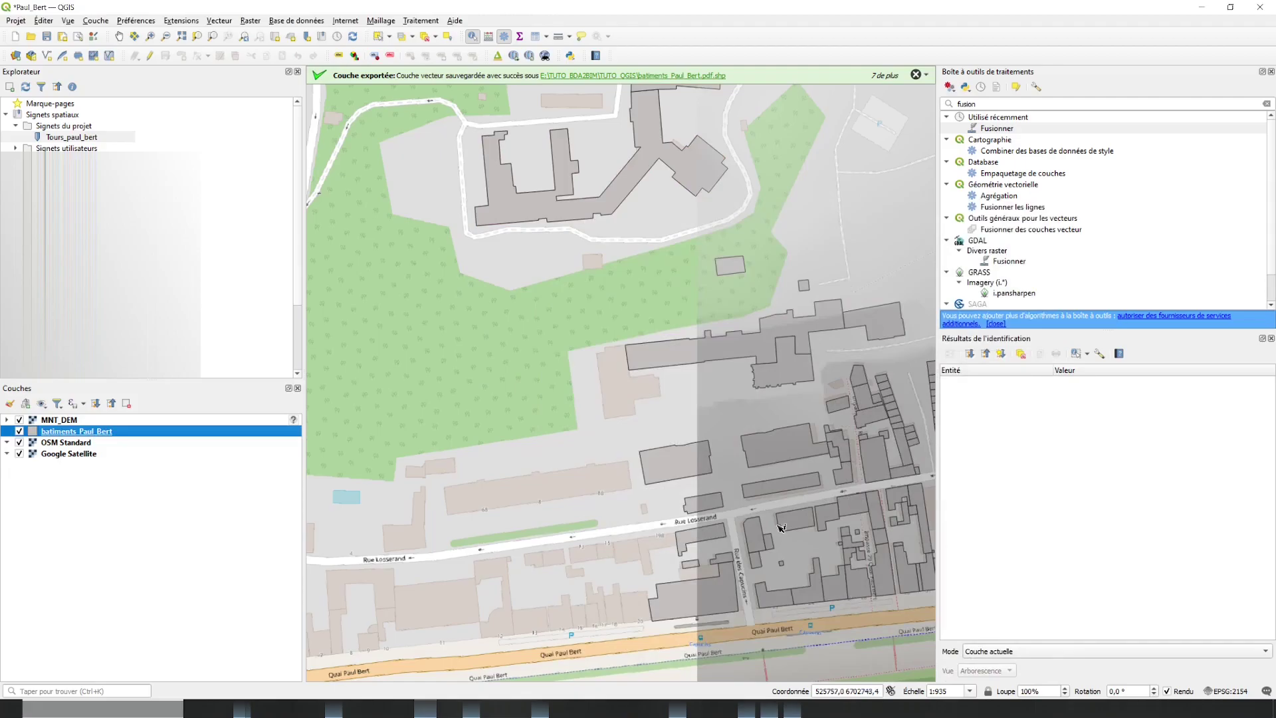
Reopen the Qgis2threejs exporter and examine the grey extruded buildings on the satellite-textured terrain from several angles
{"action": "scroll", "coordinate": [717, 460], "scroll_direction": "down", "scroll_amount": 3}
{"action": "scroll", "coordinate": [717, 460], "scroll_direction": "up", "scroll_amount": 3}
{"action": "left_click_drag", "start_coordinate": [717, 459], "coordinate": [530, 457]}
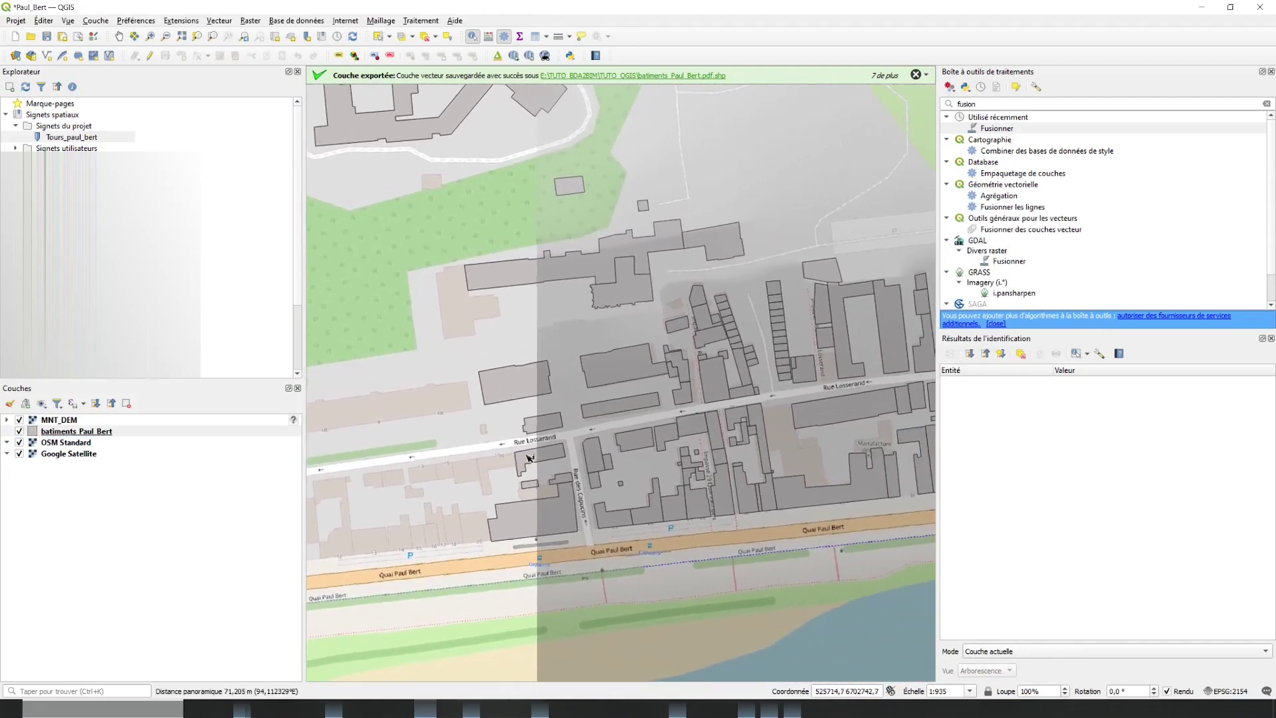
{"action": "left_click", "coordinate": [497, 55]}
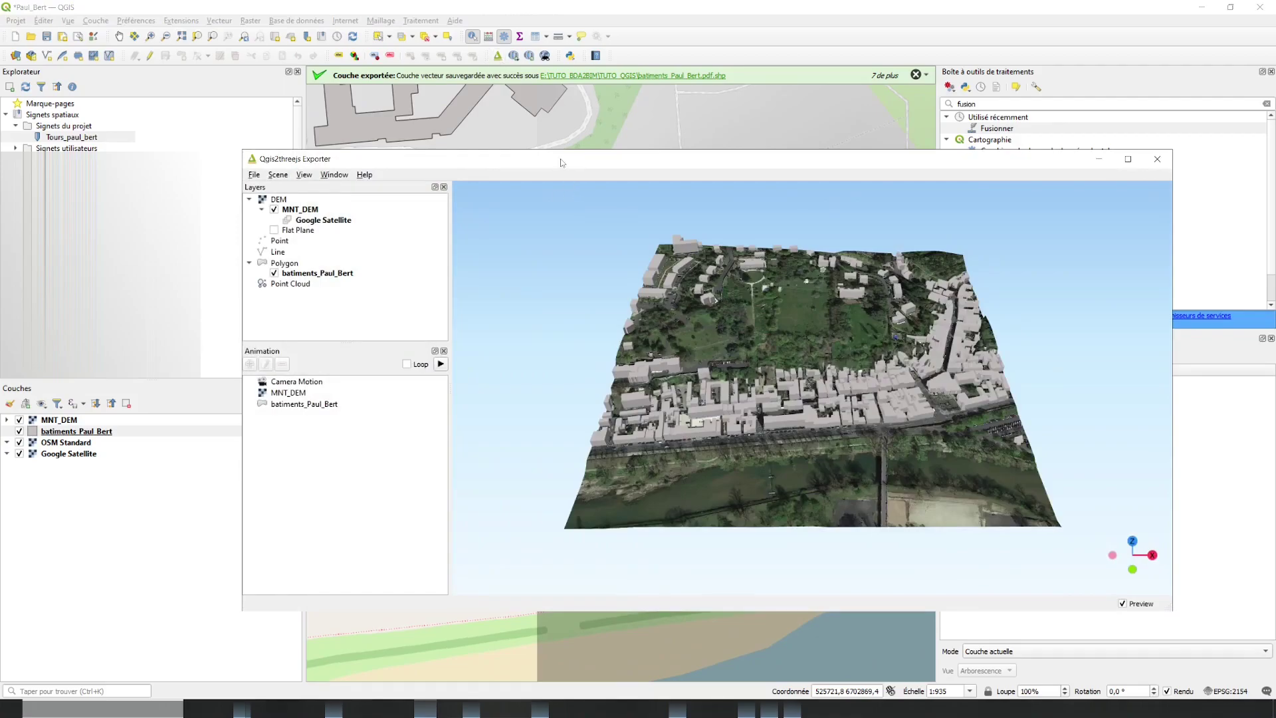
{"action": "left_click_drag", "start_coordinate": [863, 430], "coordinate": [760, 420]}
{"action": "left_click_drag", "start_coordinate": [635, 407], "coordinate": [781, 387]}
{"action": "left_click_drag", "start_coordinate": [809, 429], "coordinate": [902, 421]}
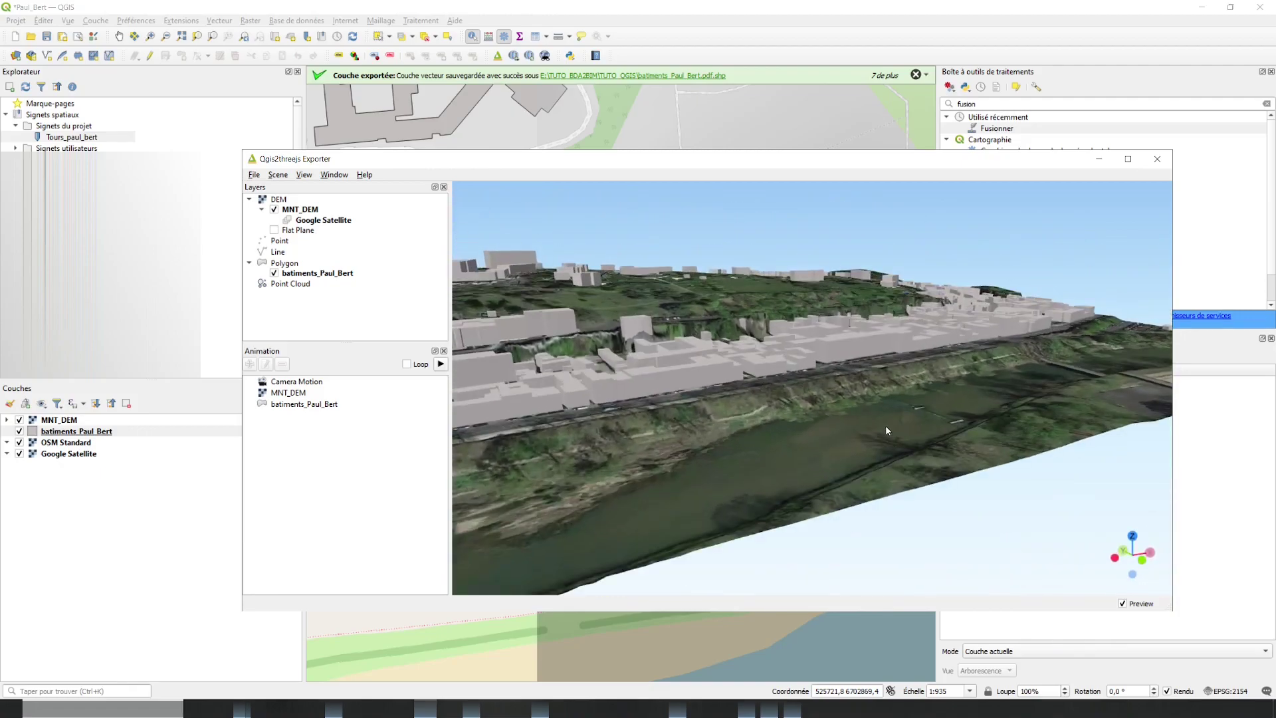
{"action": "left_click", "coordinate": [884, 425]}
{"action": "left_click", "coordinate": [912, 476]}
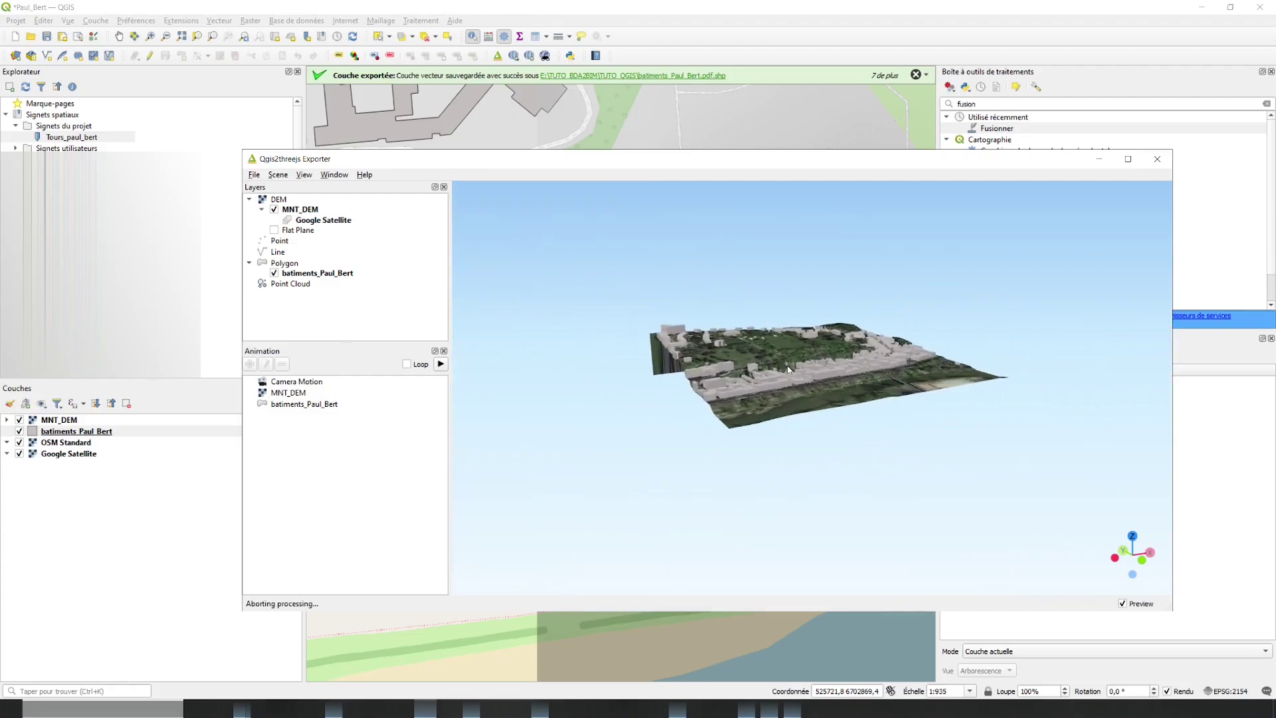
Save the 3D scene as glTF file MNT3D.gltf in the TUTO_QGIS folder and close the exporter
{"action": "left_click", "coordinate": [252, 175]}
{"action": "mouse_move", "coordinate": [273, 207]}
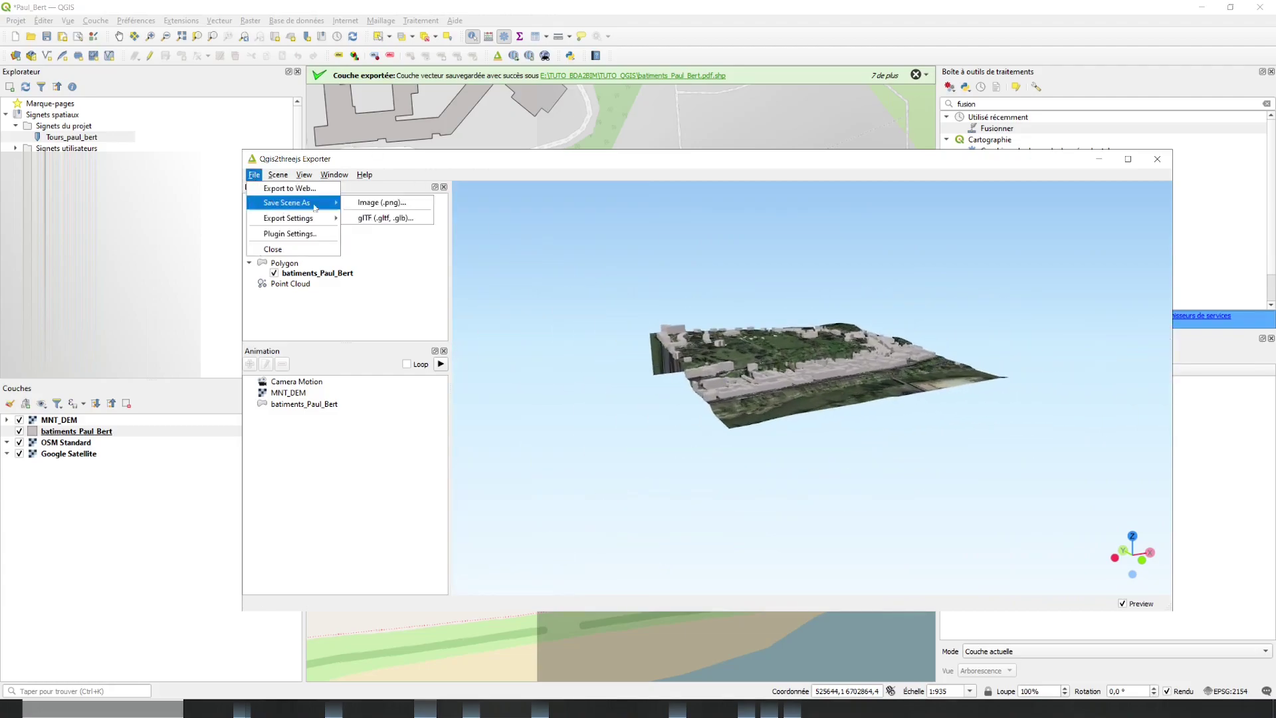
{"action": "left_click", "coordinate": [382, 219]}
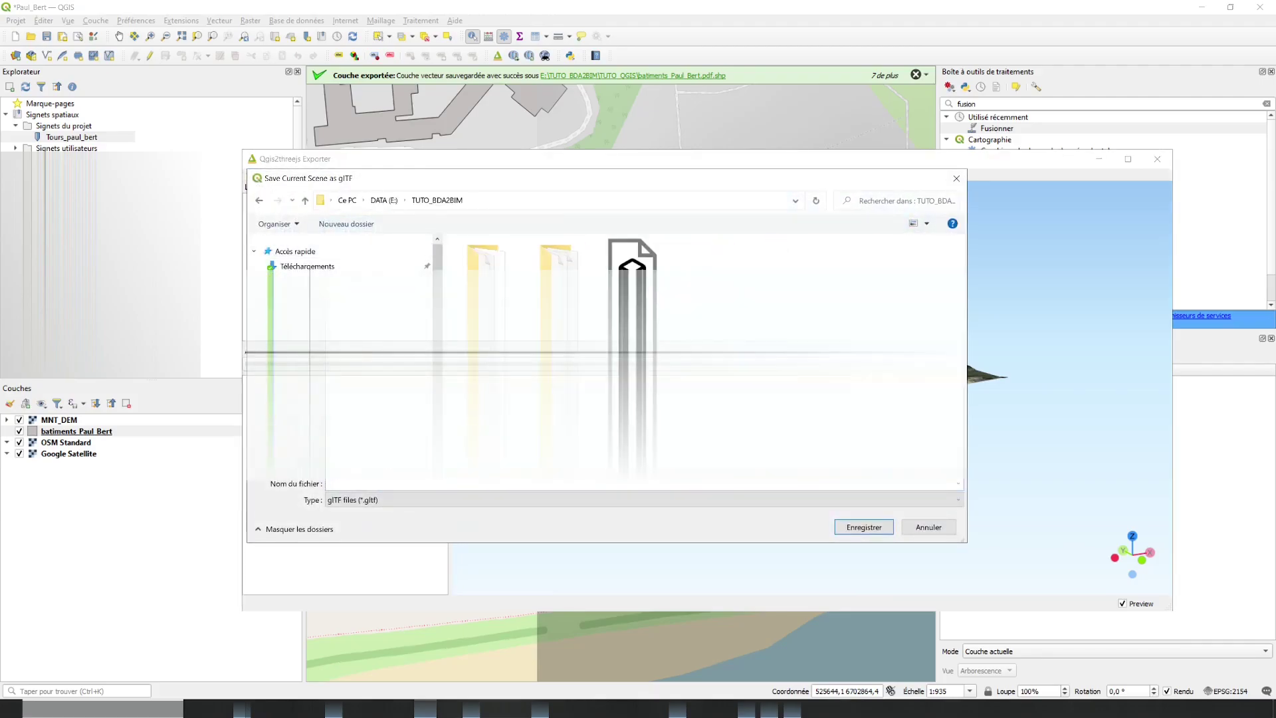
{"action": "left_click", "coordinate": [632, 259]}
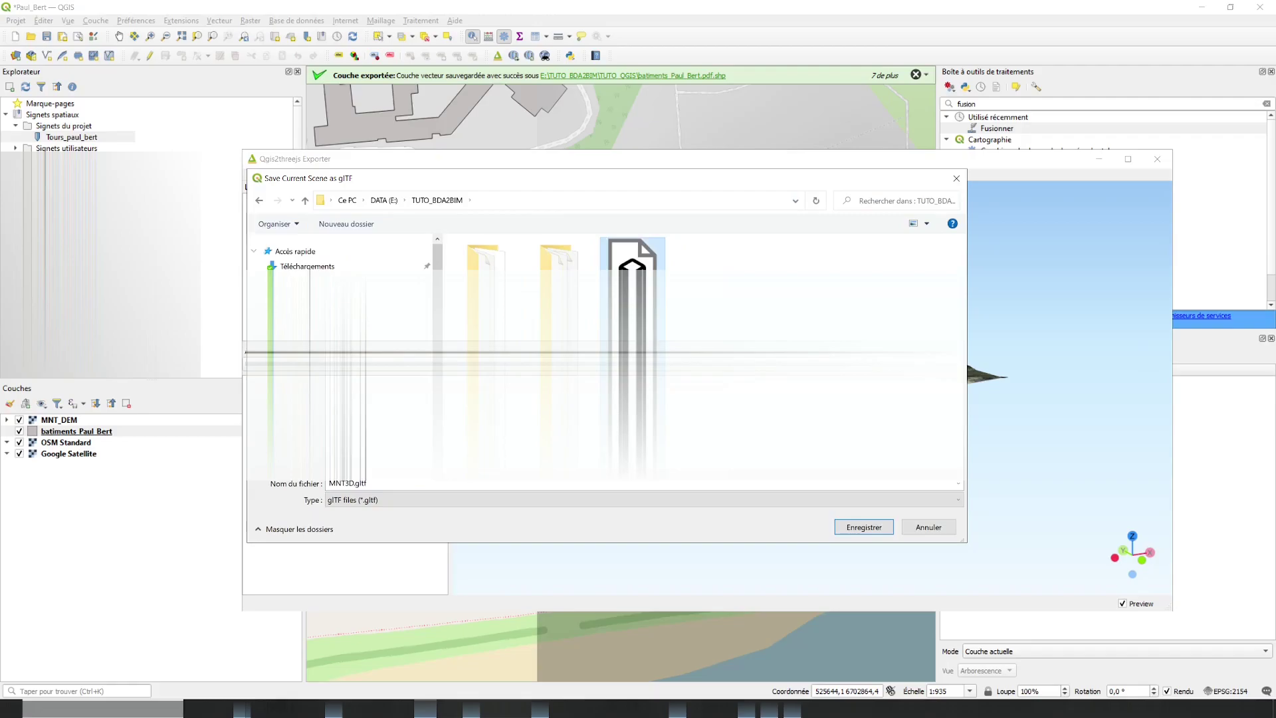
{"action": "double_click", "coordinate": [560, 262]}
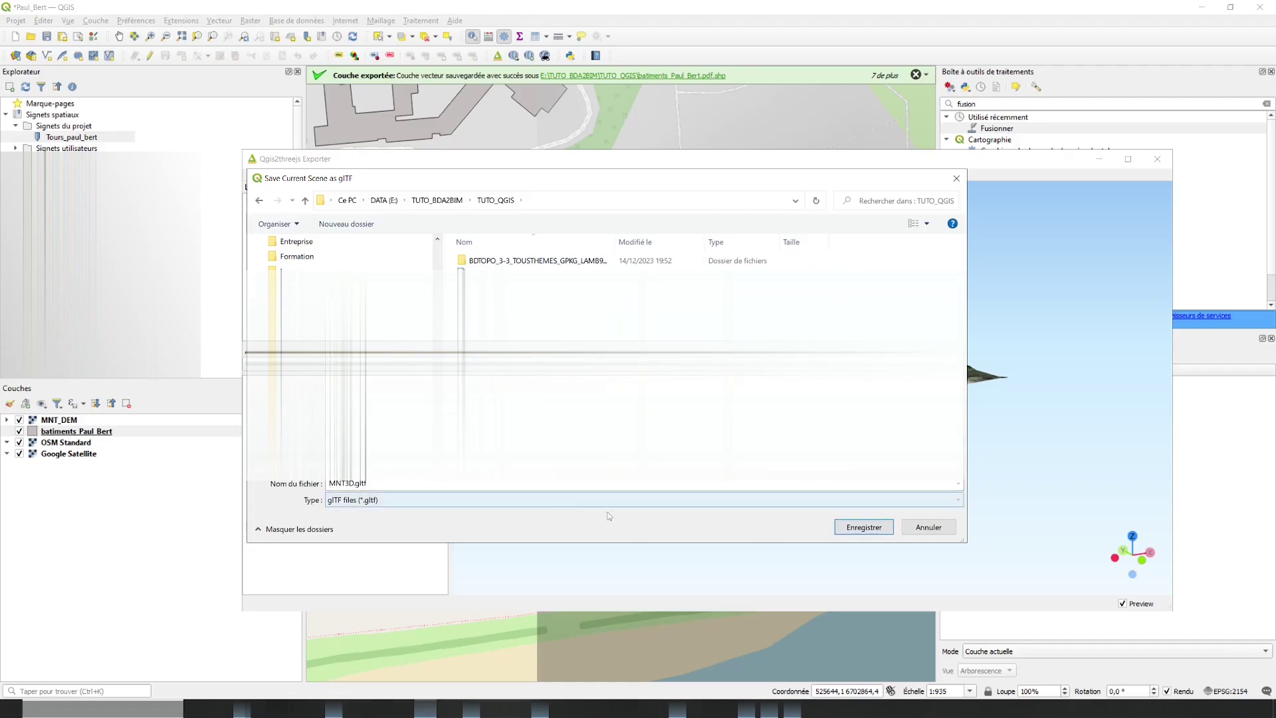
{"action": "left_click", "coordinate": [858, 529]}
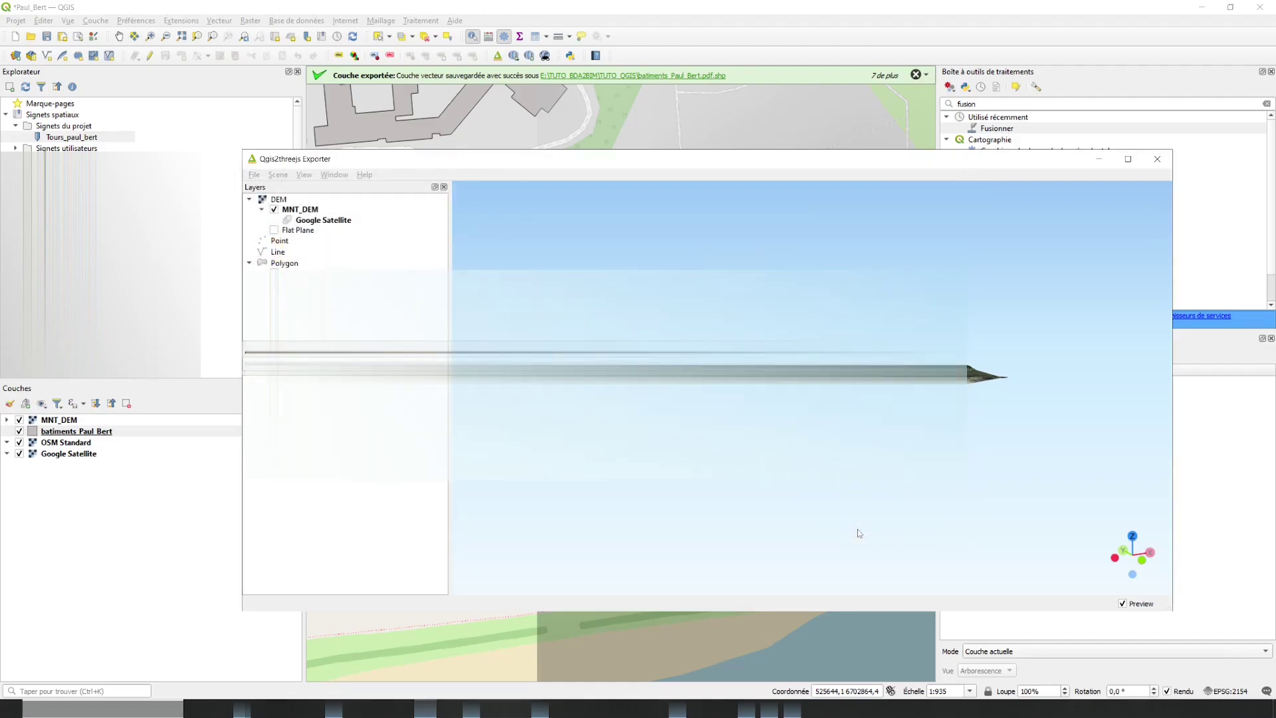
{"action": "left_click", "coordinate": [1156, 158]}
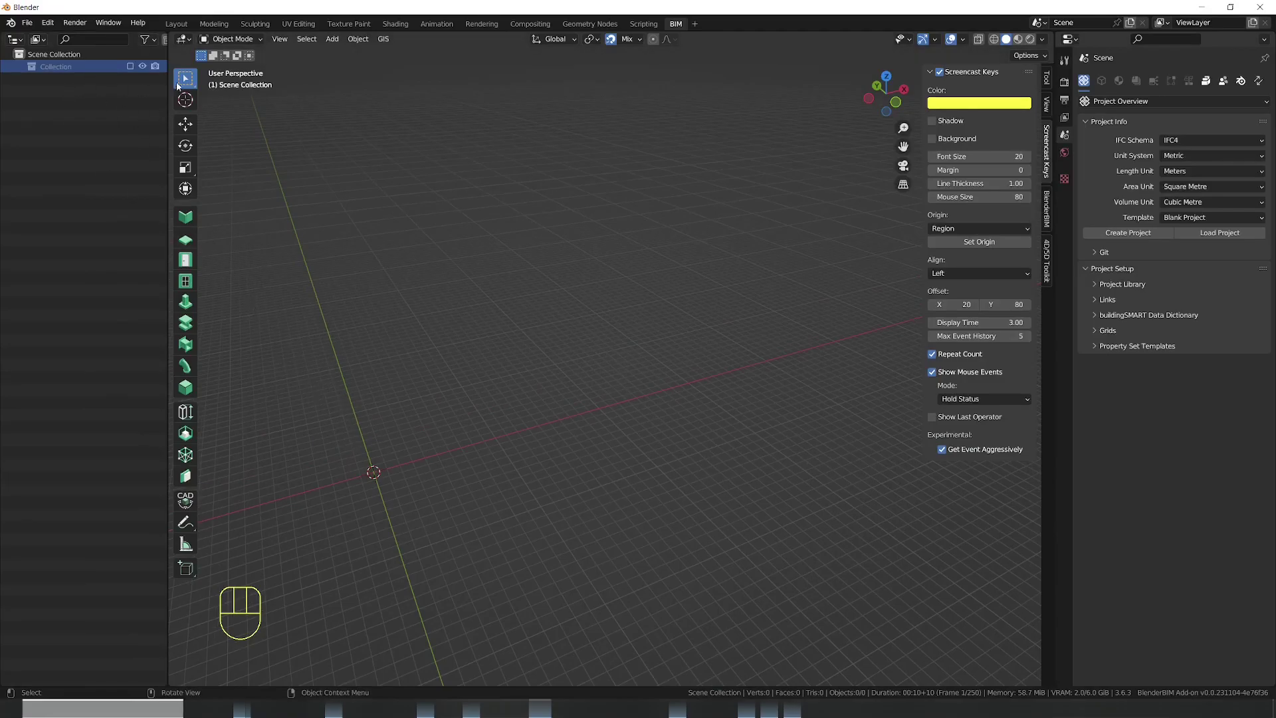
Switch to Blender, keep the existing Collection excluded from the view layer, and import MNT3D.gltf from the TUTO_QGIS folder as glTF 2.0
{"action": "left_click", "coordinate": [130, 66]}
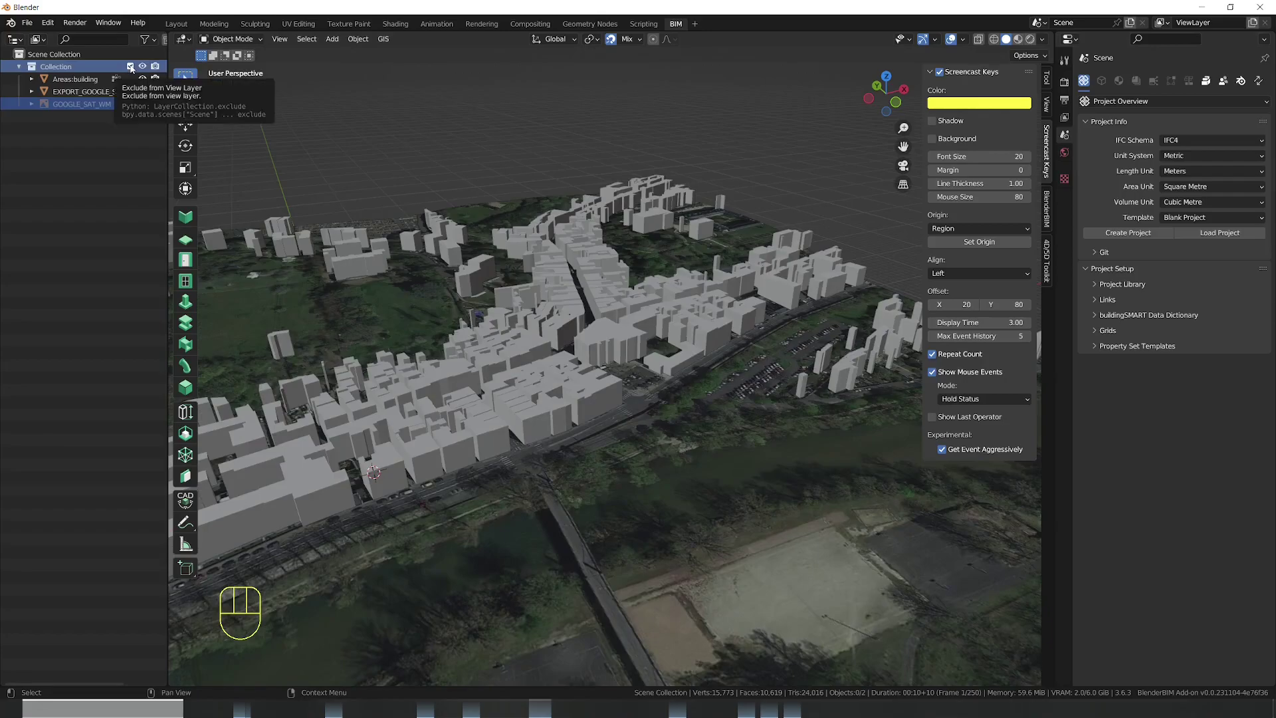
{"action": "left_click", "coordinate": [130, 66]}
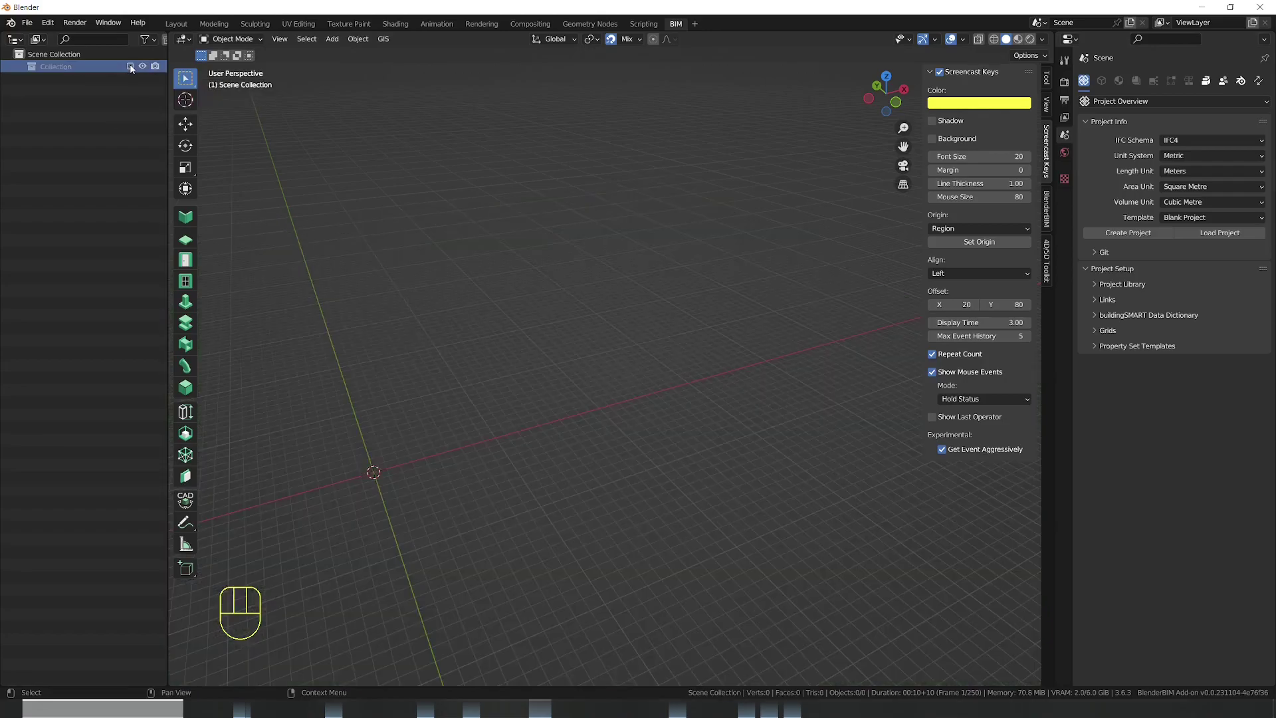
{"action": "left_click", "coordinate": [26, 22]}
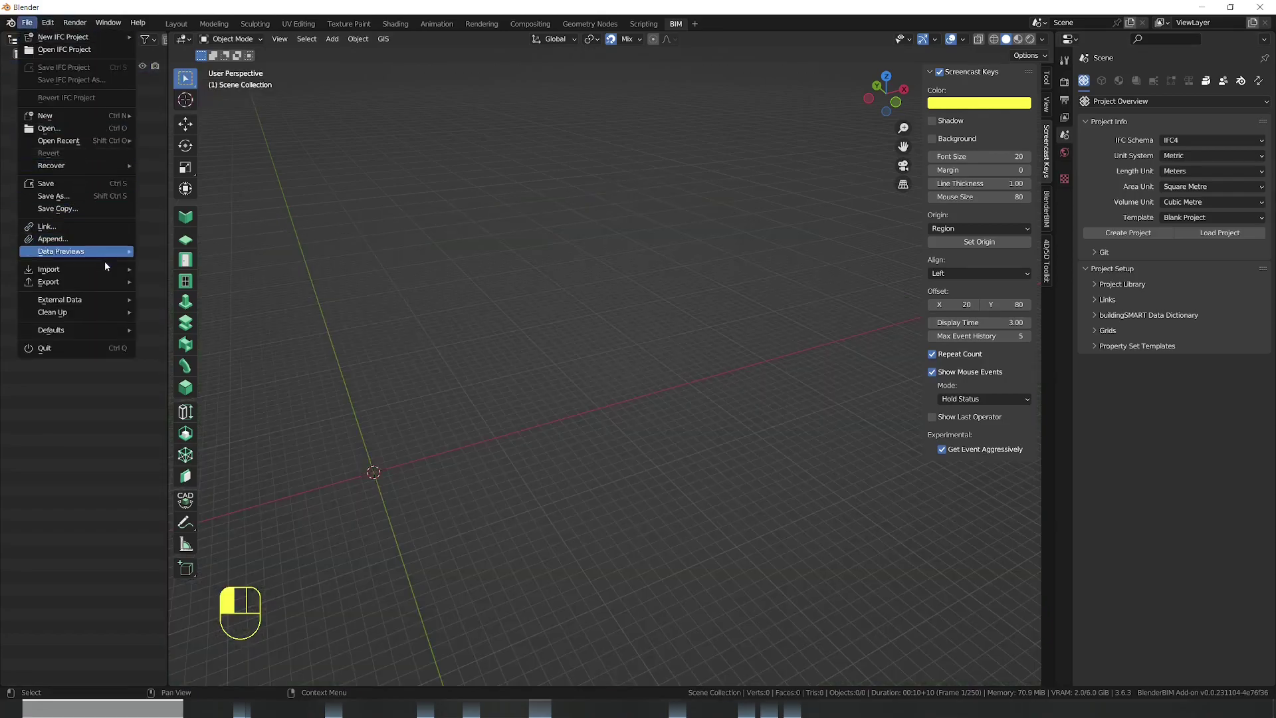
{"action": "mouse_move", "coordinate": [100, 269]}
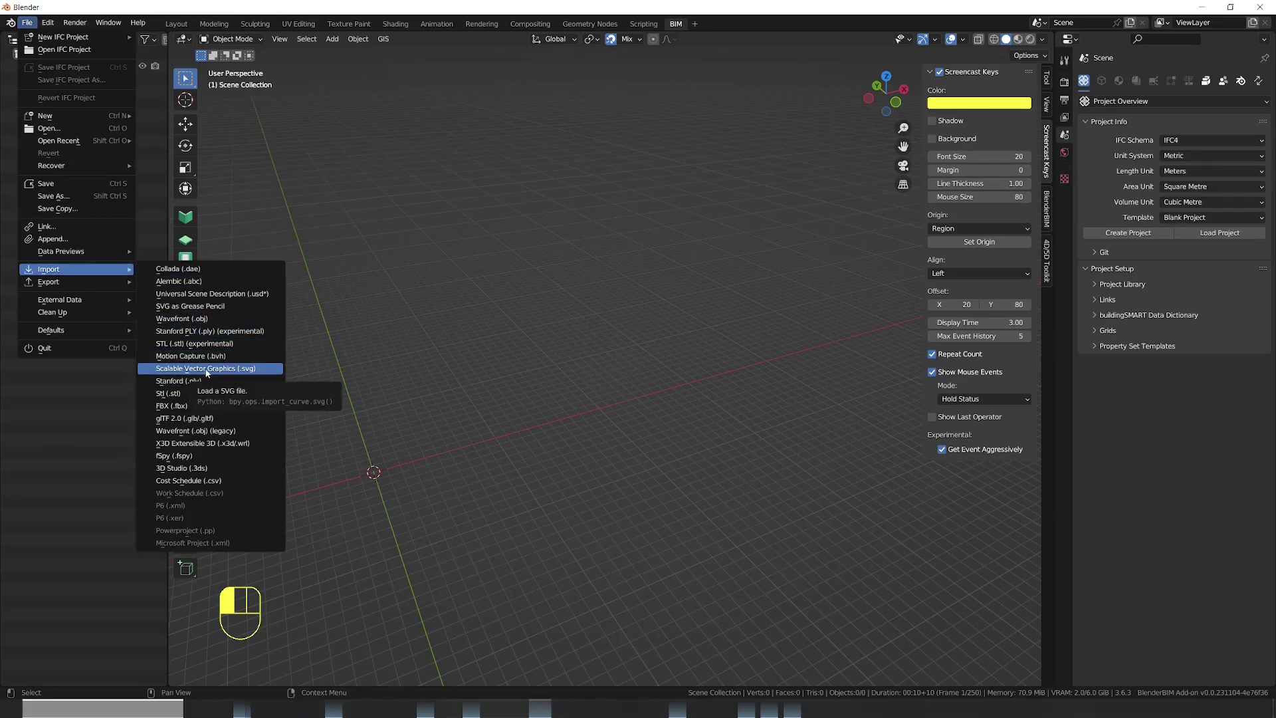
{"action": "left_click", "coordinate": [219, 418]}
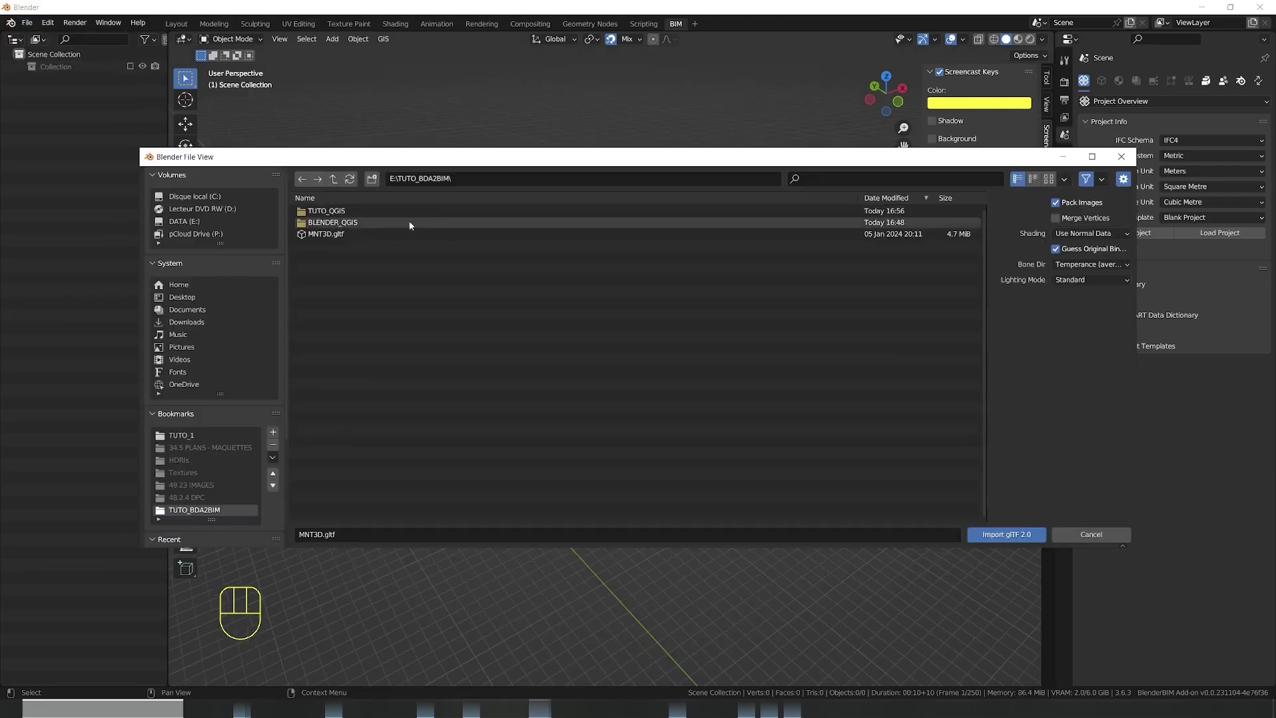
{"action": "left_click", "coordinate": [351, 233]}
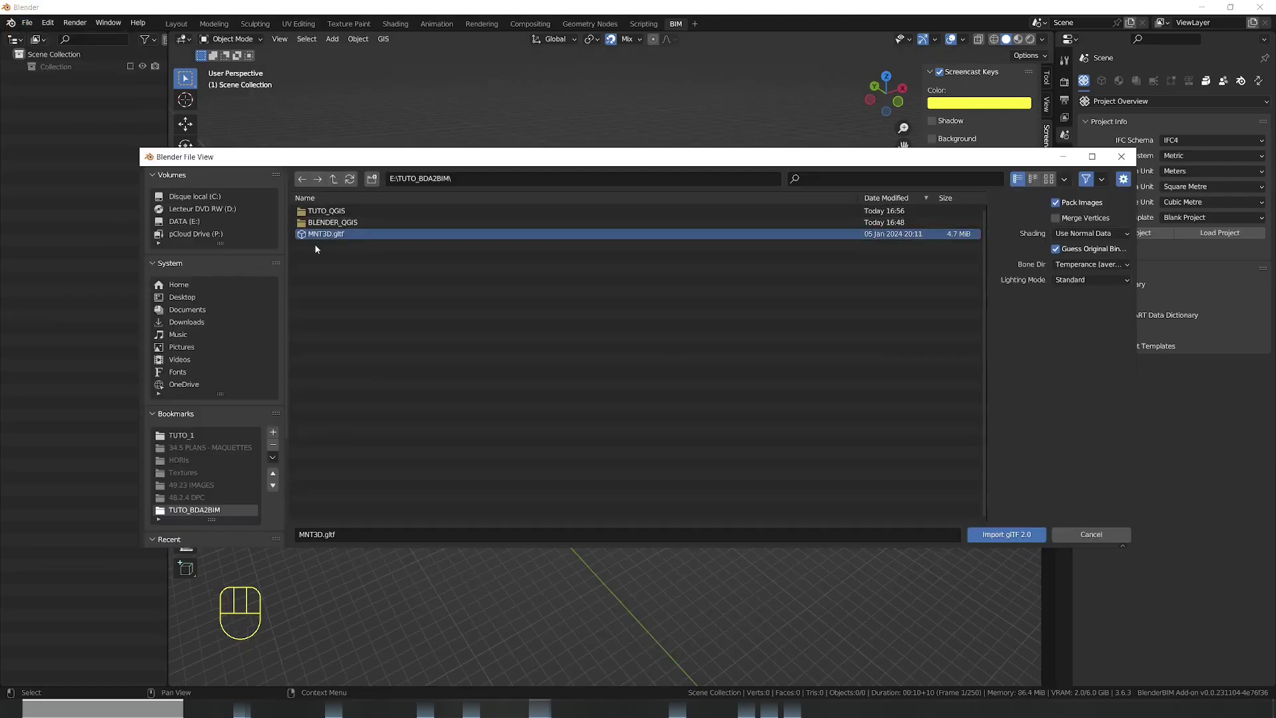
{"action": "left_click", "coordinate": [307, 212]}
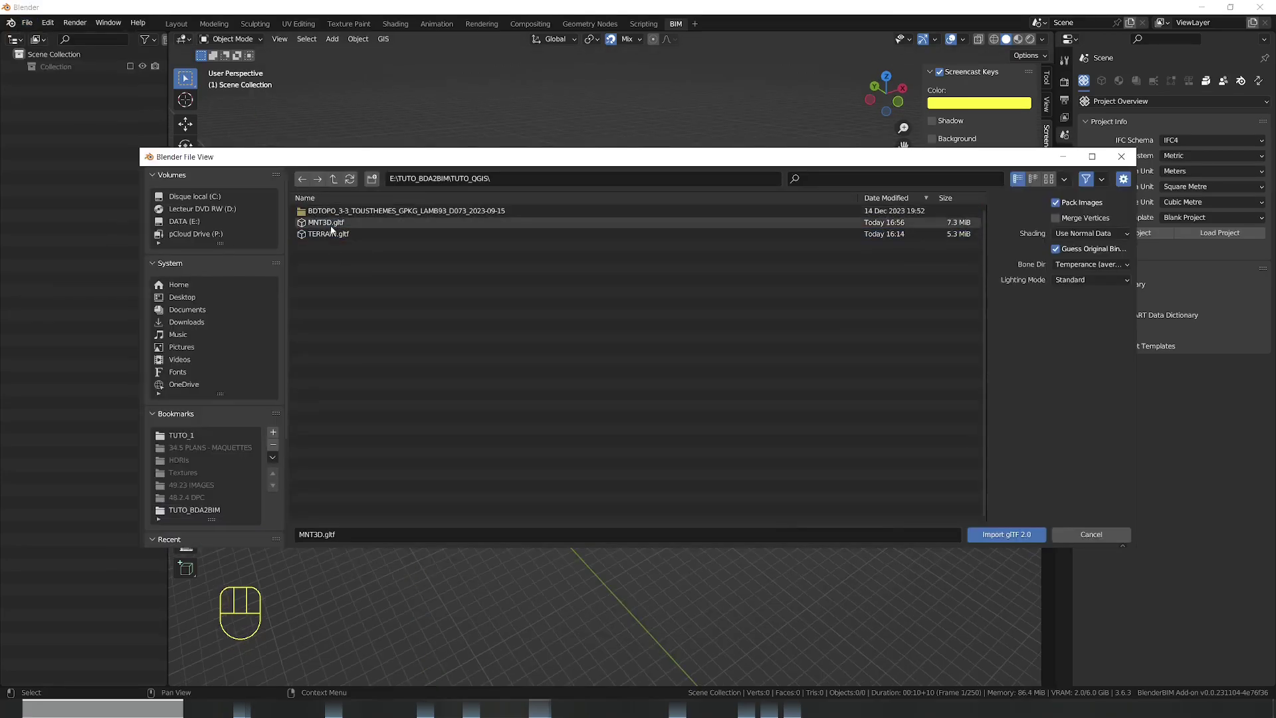
{"action": "left_click", "coordinate": [1023, 536]}
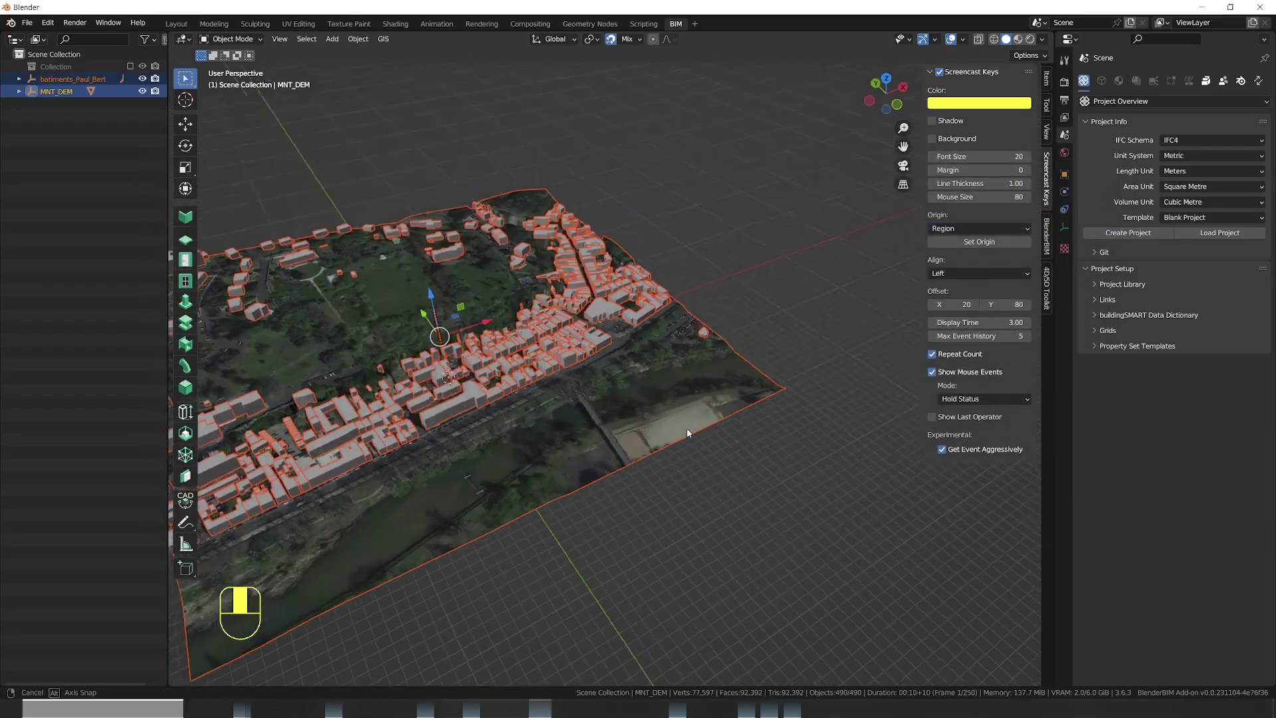
Inspect the imported MNT_DEM terrain and its mesh grid in Edit Mode, and return to Object Mode
{"action": "scroll", "coordinate": [625, 399], "scroll_direction": "up", "scroll_amount": 3}
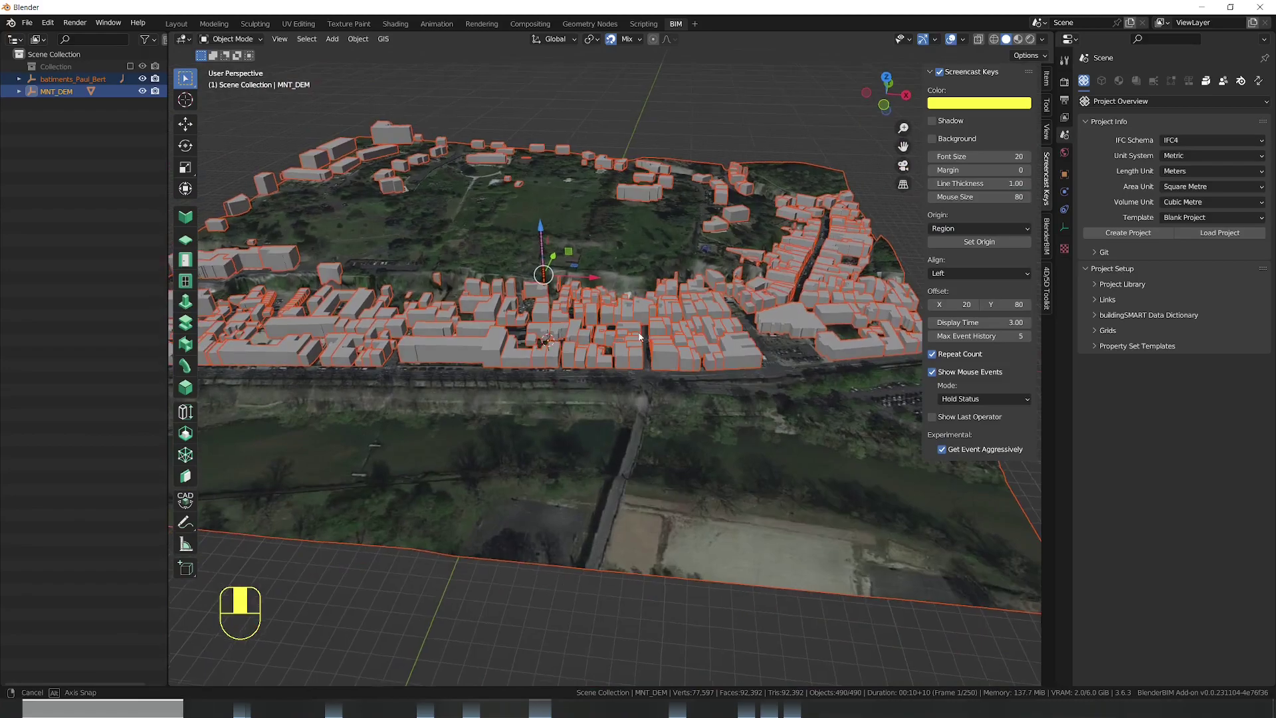
{"action": "left_click", "coordinate": [681, 432]}
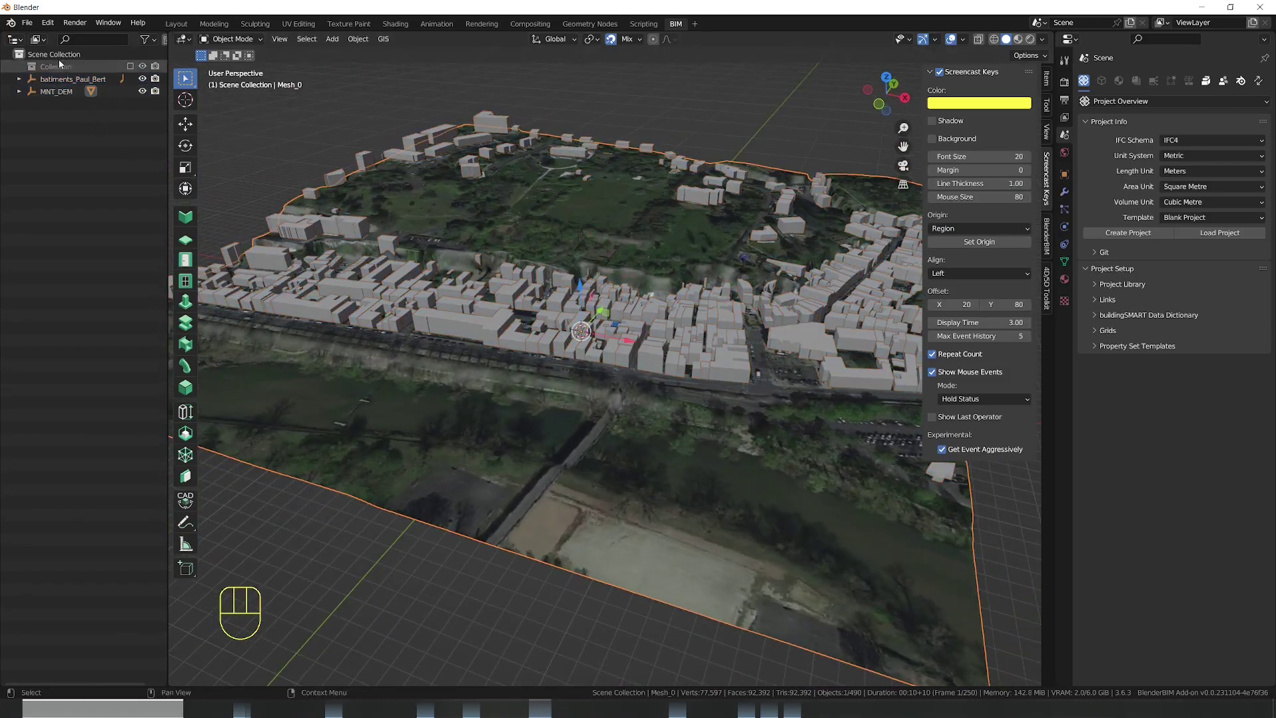
{"action": "left_click", "coordinate": [45, 92]}
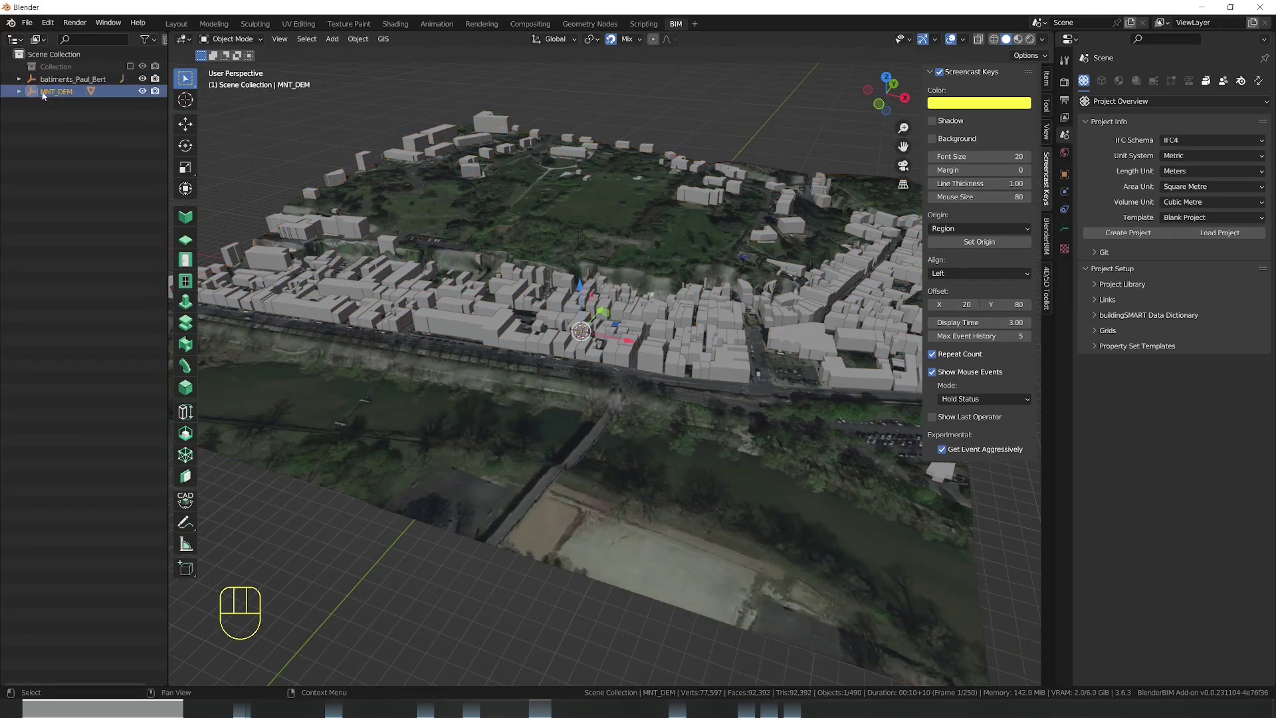
{"action": "left_click", "coordinate": [19, 91]}
{"action": "left_click", "coordinate": [505, 442]}
{"action": "key", "text": "Tab"}
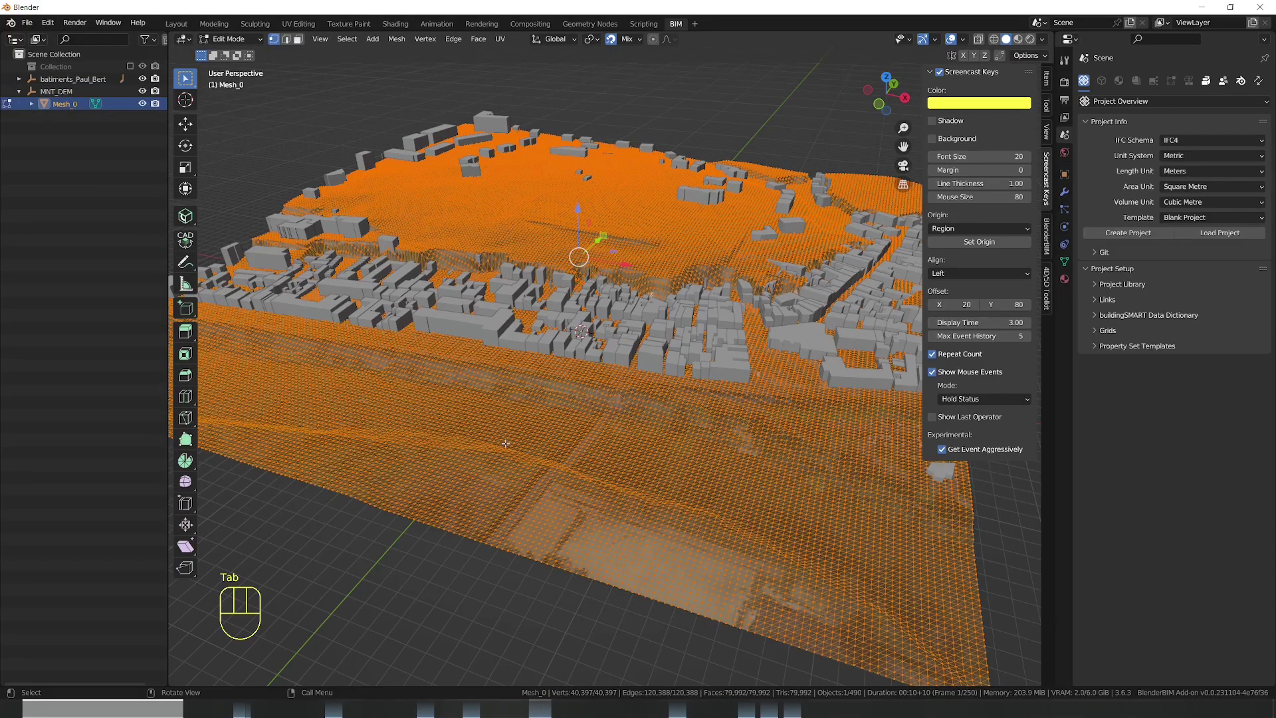
{"action": "key", "text": "Tab"}
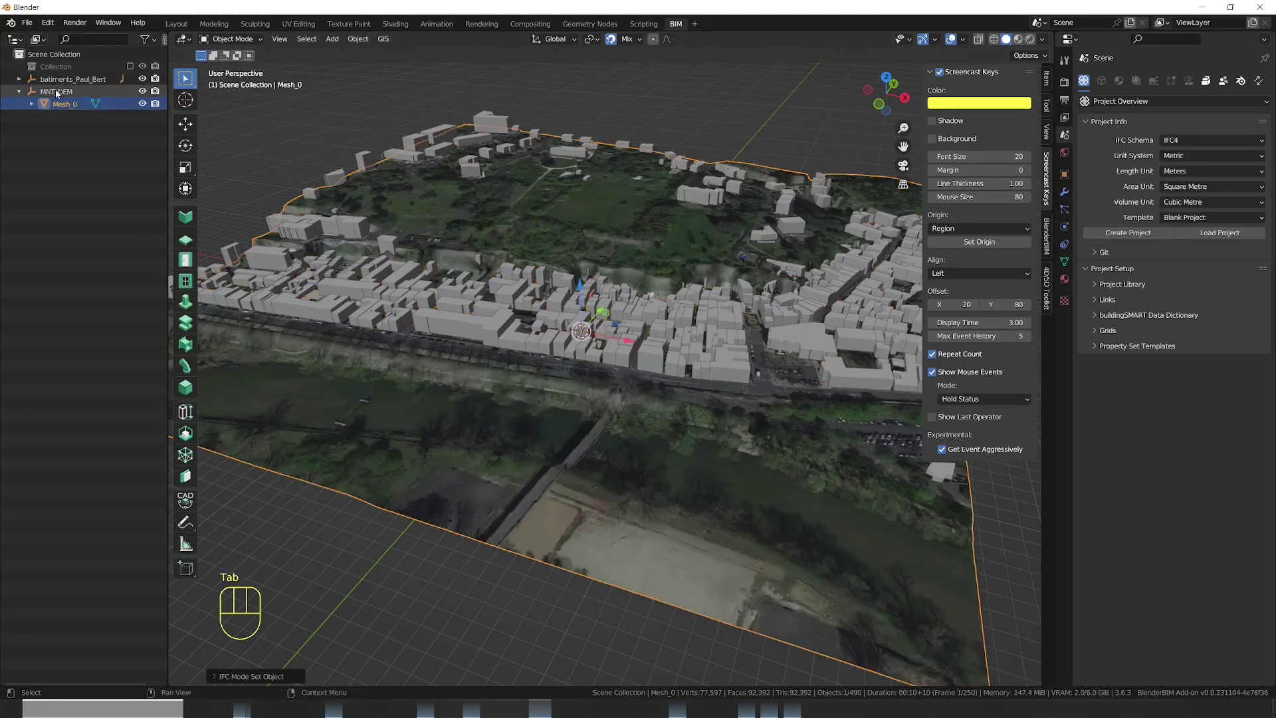
Expand the batiments_Paul_Bert hierarchy and inspect a riverside building's mesh in Edit Mode, both close up and within the whole district
{"action": "left_click", "coordinate": [19, 79]}
{"action": "left_click", "coordinate": [73, 79]}
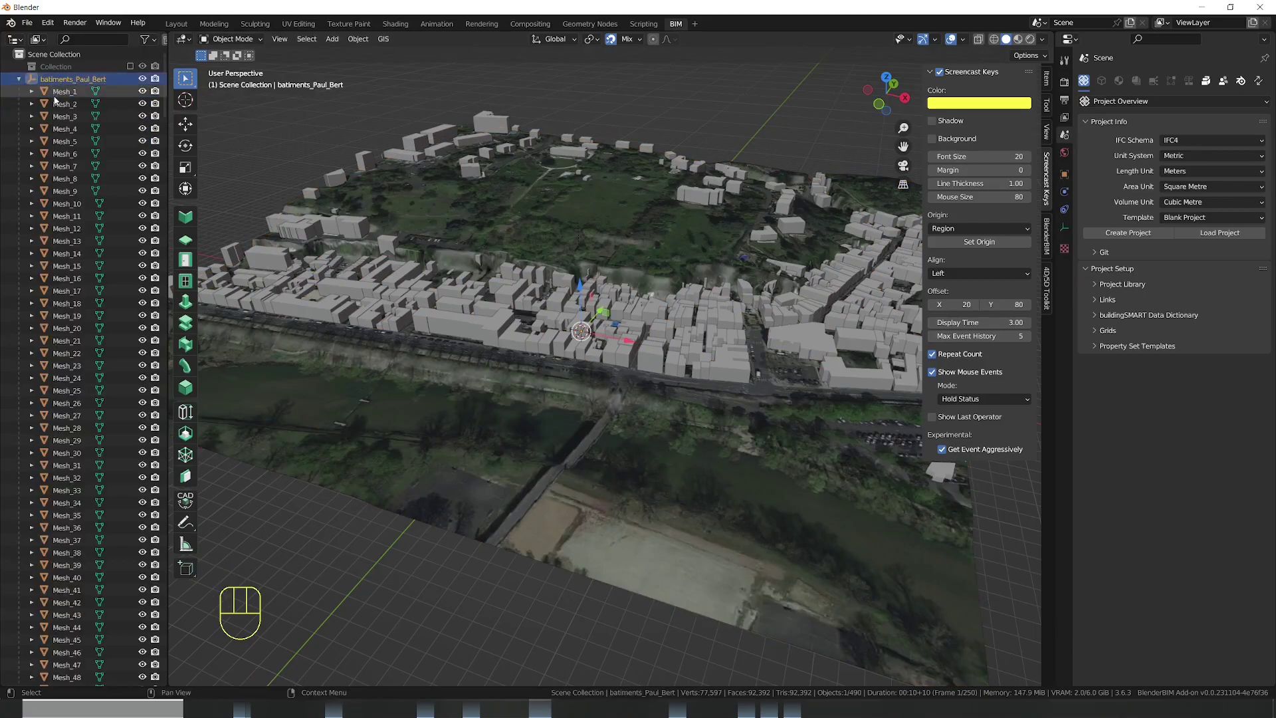
{"action": "left_click", "coordinate": [65, 91]}
{"action": "scroll", "coordinate": [647, 265], "scroll_direction": "up", "scroll_amount": 3}
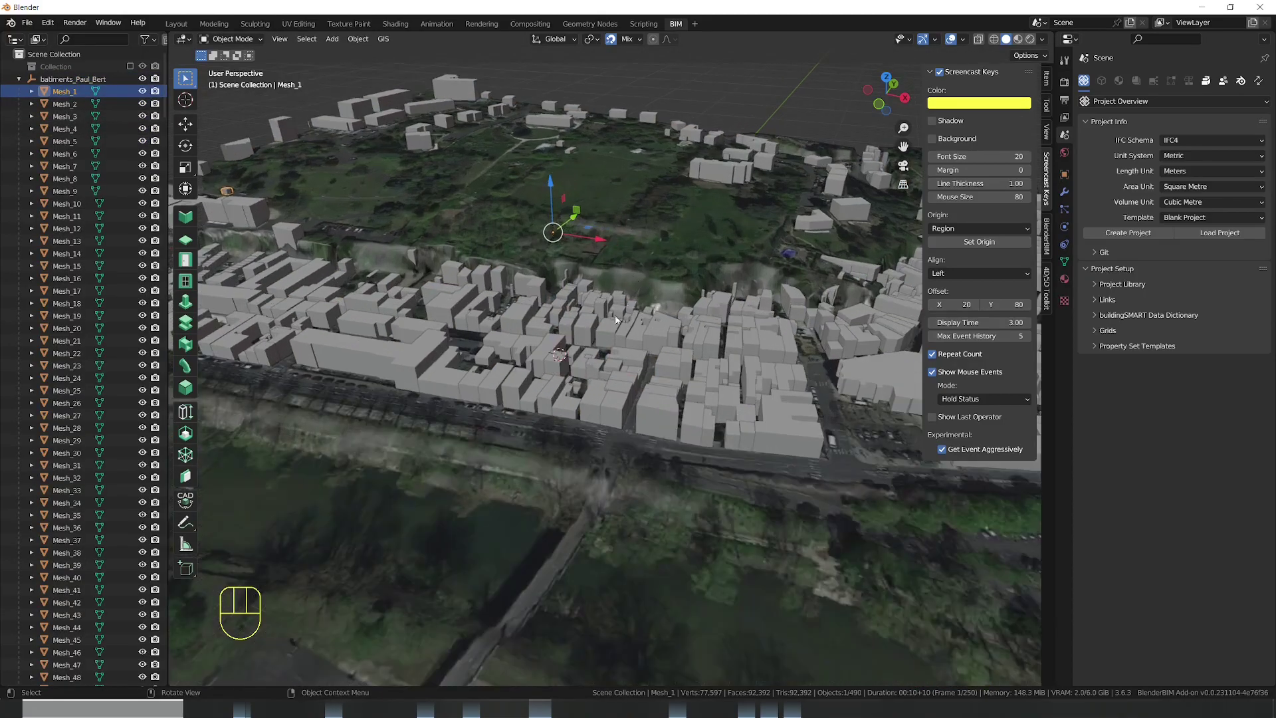
{"action": "left_click", "coordinate": [641, 417]}
{"action": "key", "text": "Tab"}
{"action": "scroll", "coordinate": [658, 382], "scroll_direction": "up", "scroll_amount": 3}
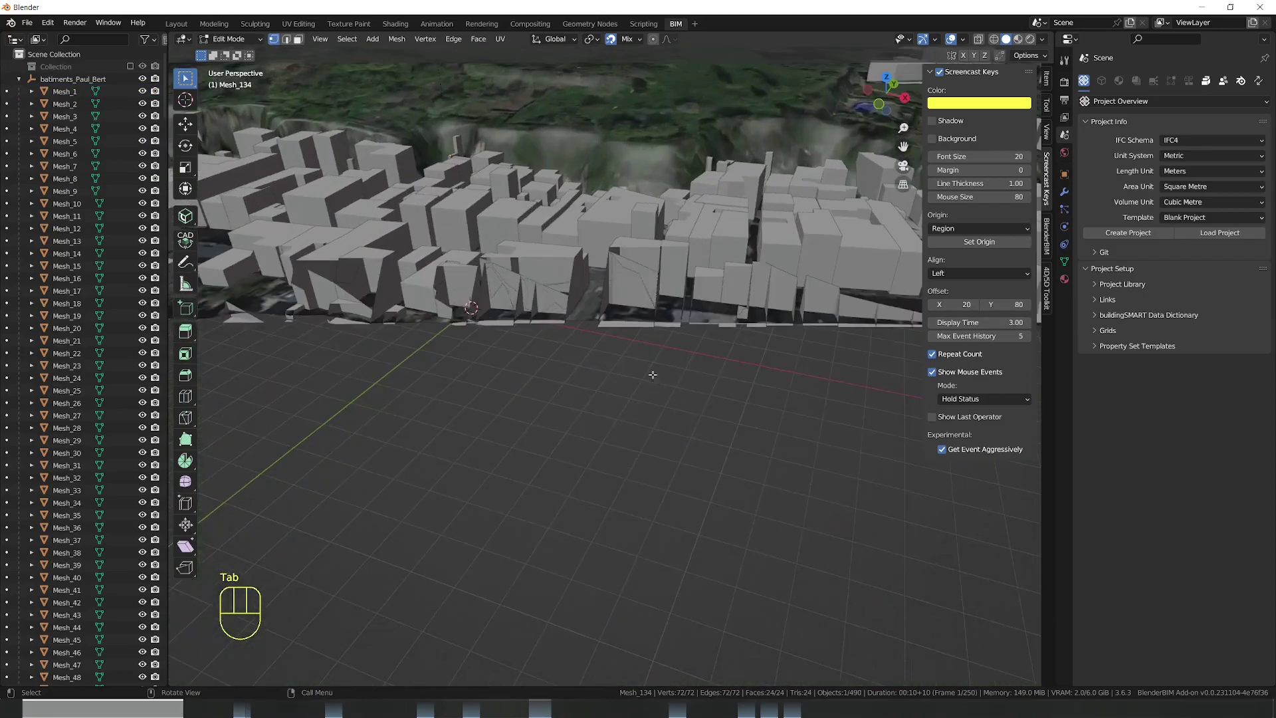
{"action": "scroll", "coordinate": [657, 382], "scroll_direction": "down", "scroll_amount": 5}
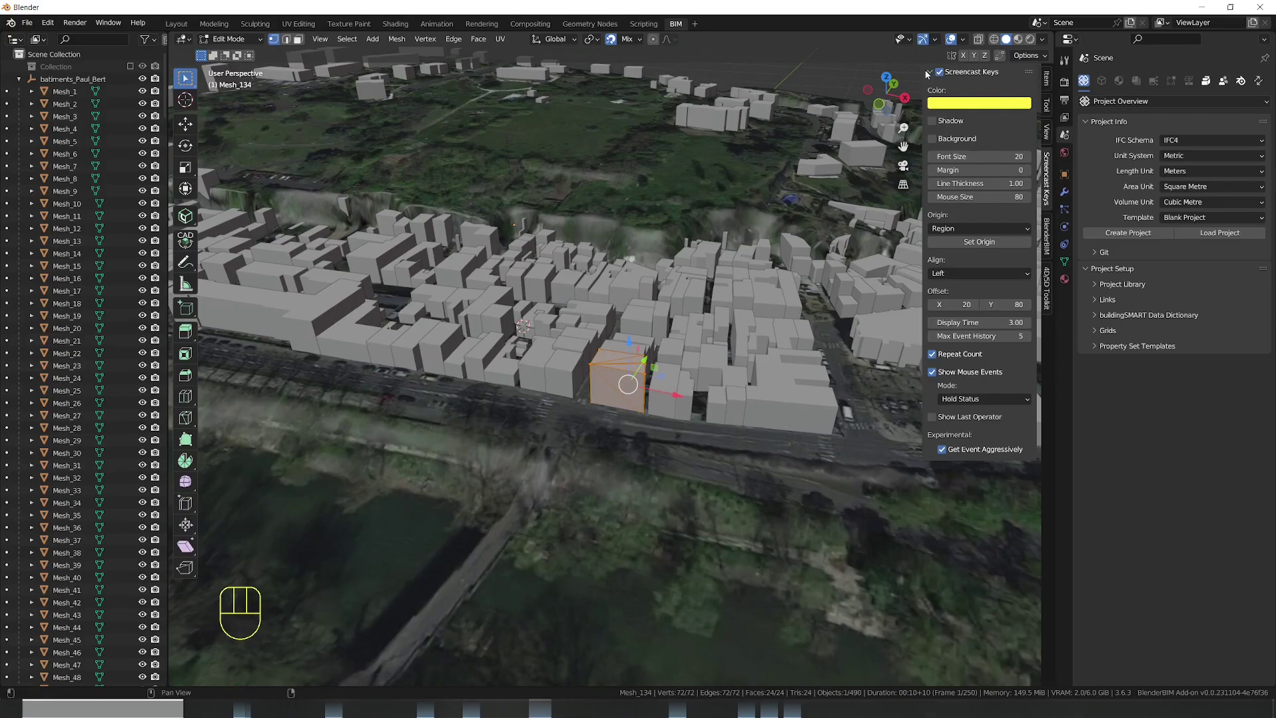
{"action": "scroll", "coordinate": [601, 340], "scroll_direction": "down", "scroll_amount": 8}
{"action": "scroll", "coordinate": [601, 340], "scroll_direction": "up", "scroll_amount": 2}
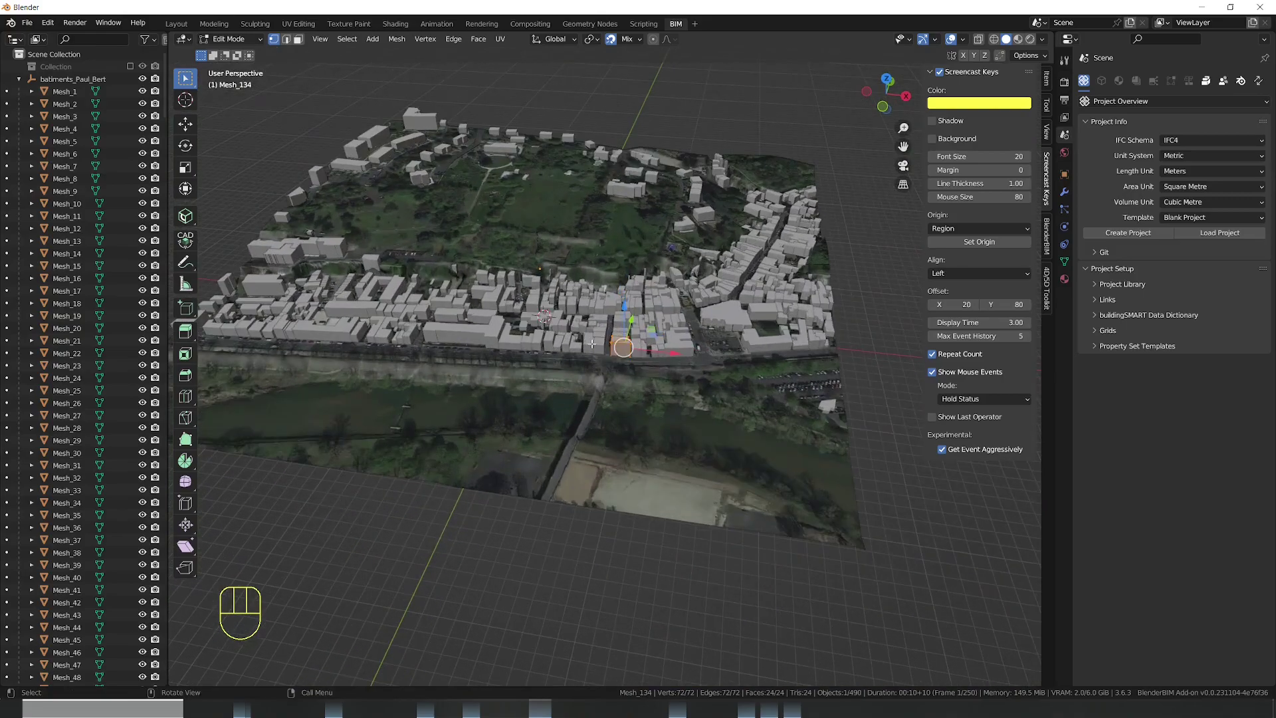
{"action": "left_click_drag", "start_coordinate": [494, 382], "coordinate": [614, 419]}
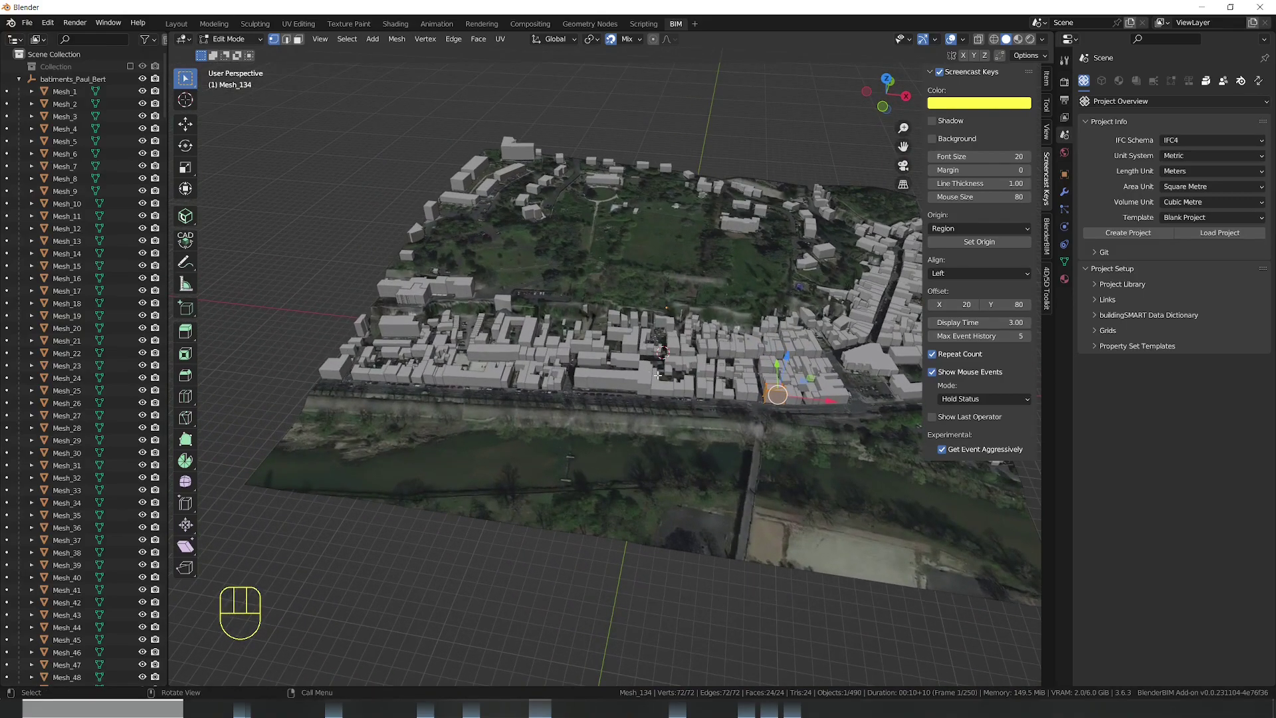
Highlight Mesh_1 of batiments_Paul_Bert and locate that small building on the terrain
{"action": "left_click", "coordinate": [64, 91]}
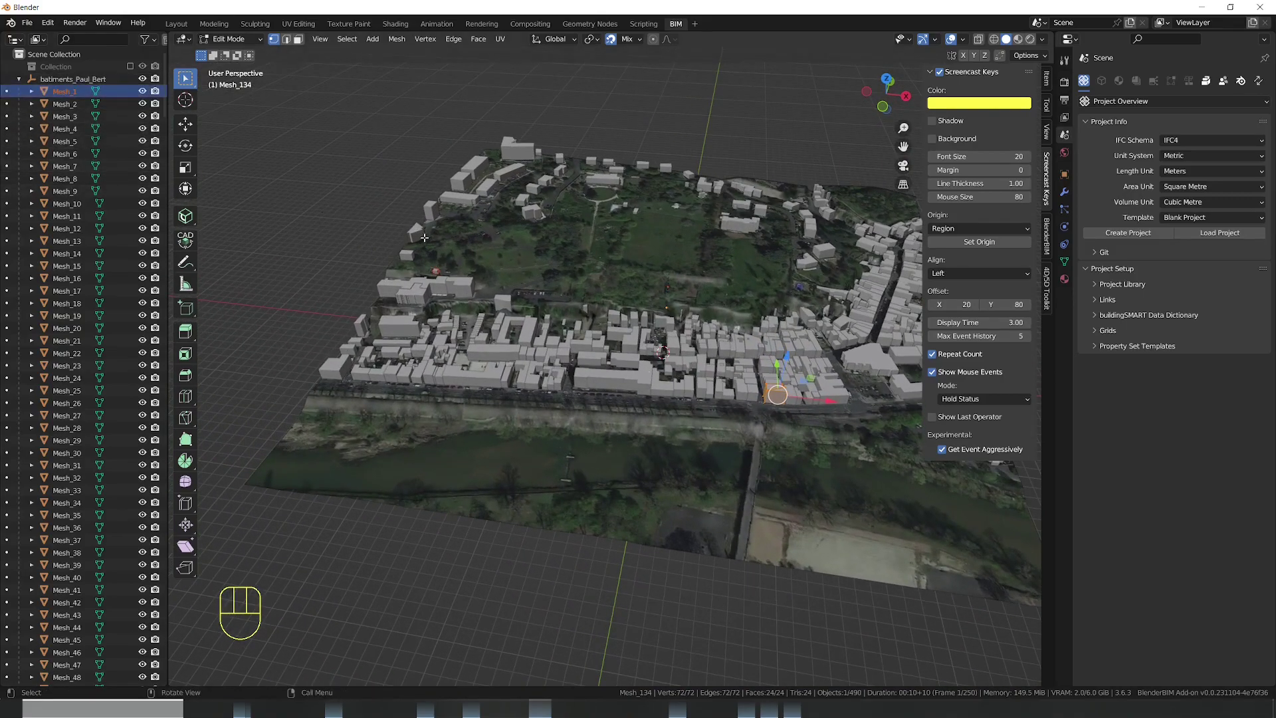
{"action": "scroll", "coordinate": [431, 258], "scroll_direction": "up", "scroll_amount": 5}
{"action": "scroll", "coordinate": [464, 353], "scroll_direction": "up", "scroll_amount": 6}
{"action": "scroll", "coordinate": [464, 353], "scroll_direction": "down", "scroll_amount": 4}
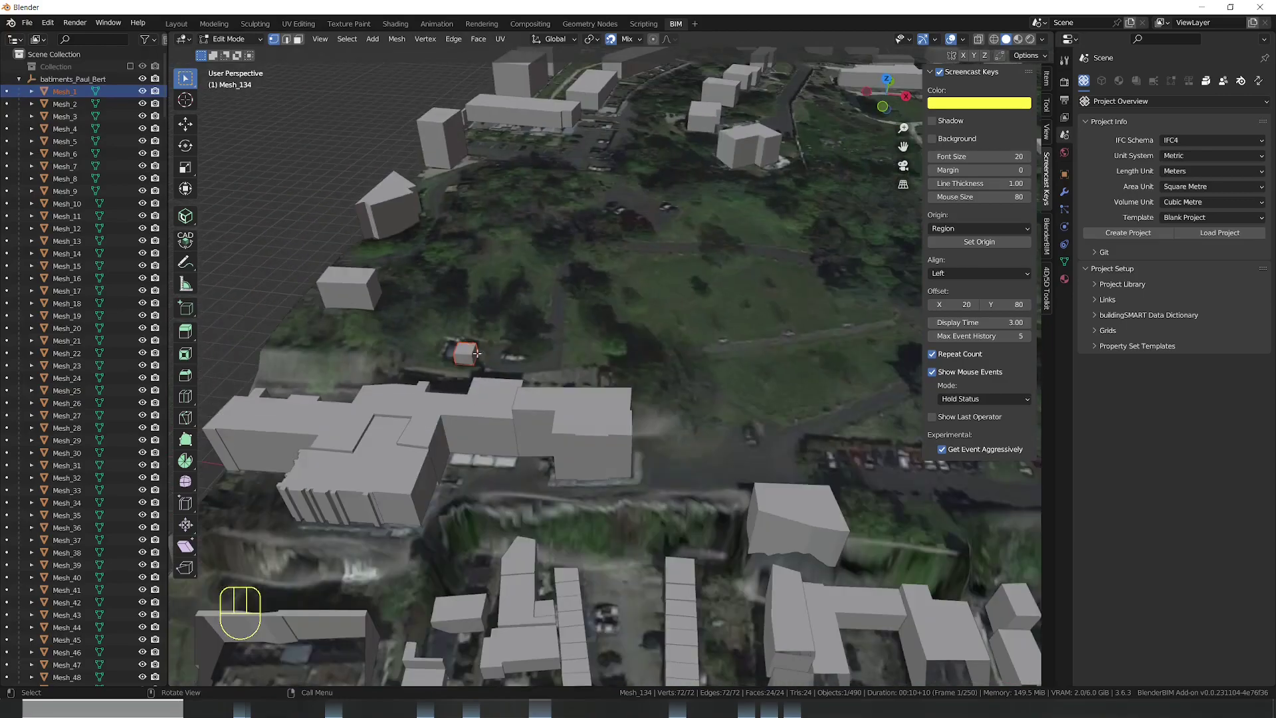
Set the 3D view's clip start distance to 0.5 m
{"action": "left_click", "coordinate": [1046, 133]}
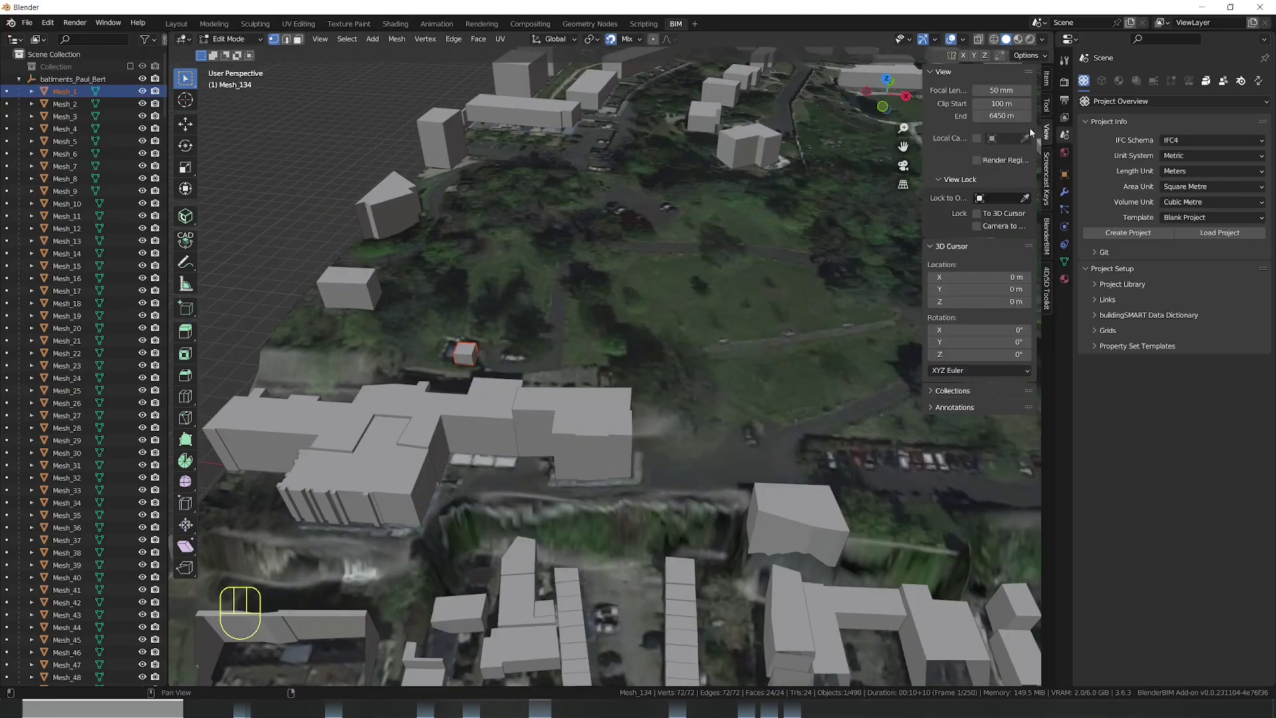
{"action": "left_click", "coordinate": [1009, 102]}
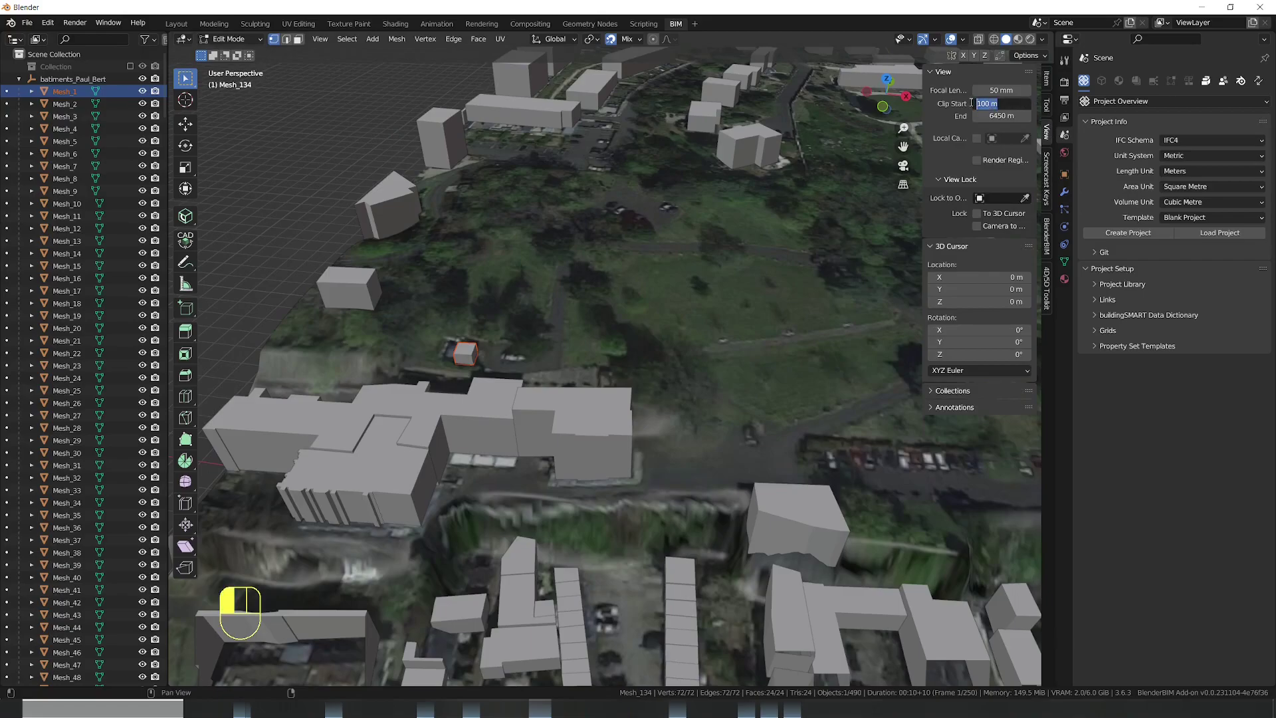
{"action": "type", "text": "0.5"}
{"action": "key", "text": "Return"}
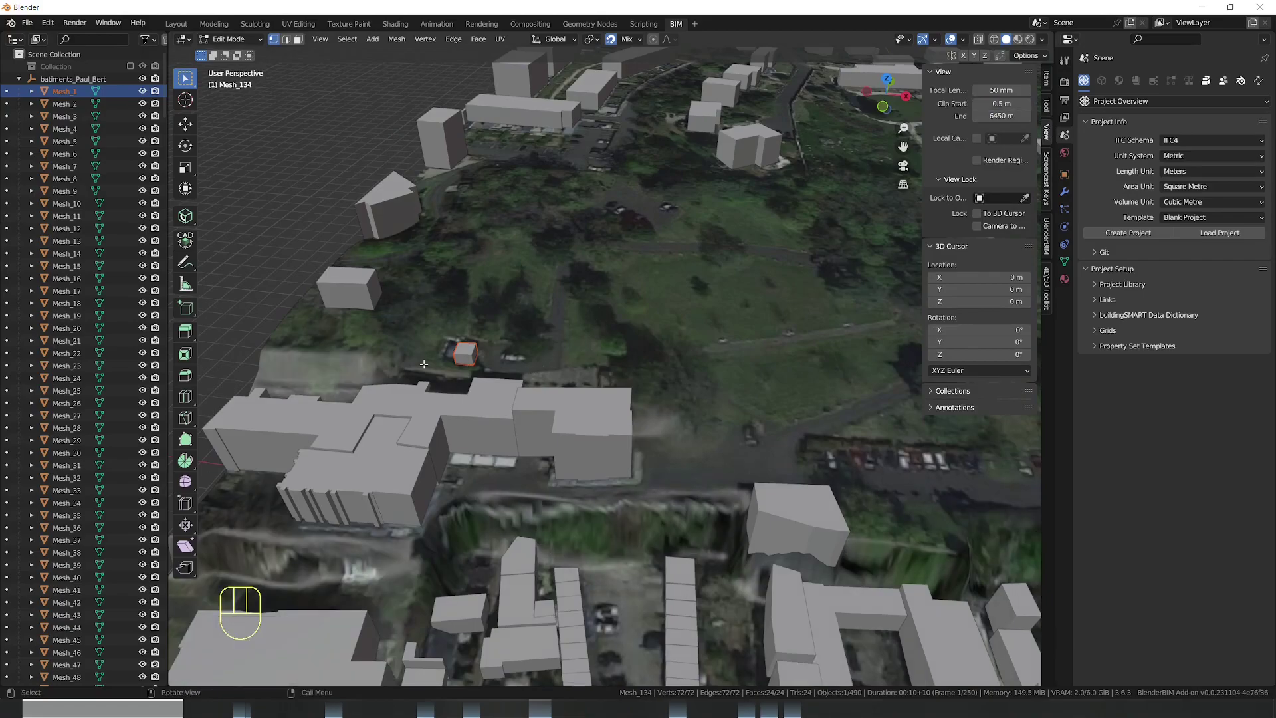
Leave the other building's Edit Mode, open Mesh_1 in Edit Mode and merge its duplicate vertices by distance
{"action": "scroll", "coordinate": [423, 363], "scroll_direction": "up", "scroll_amount": 1}
{"action": "scroll", "coordinate": [452, 353], "scroll_direction": "up", "scroll_amount": 2}
{"action": "scroll", "coordinate": [452, 353], "scroll_direction": "down", "scroll_amount": 1}
{"action": "key", "text": "Tab"}
{"action": "left_click", "coordinate": [508, 356]}
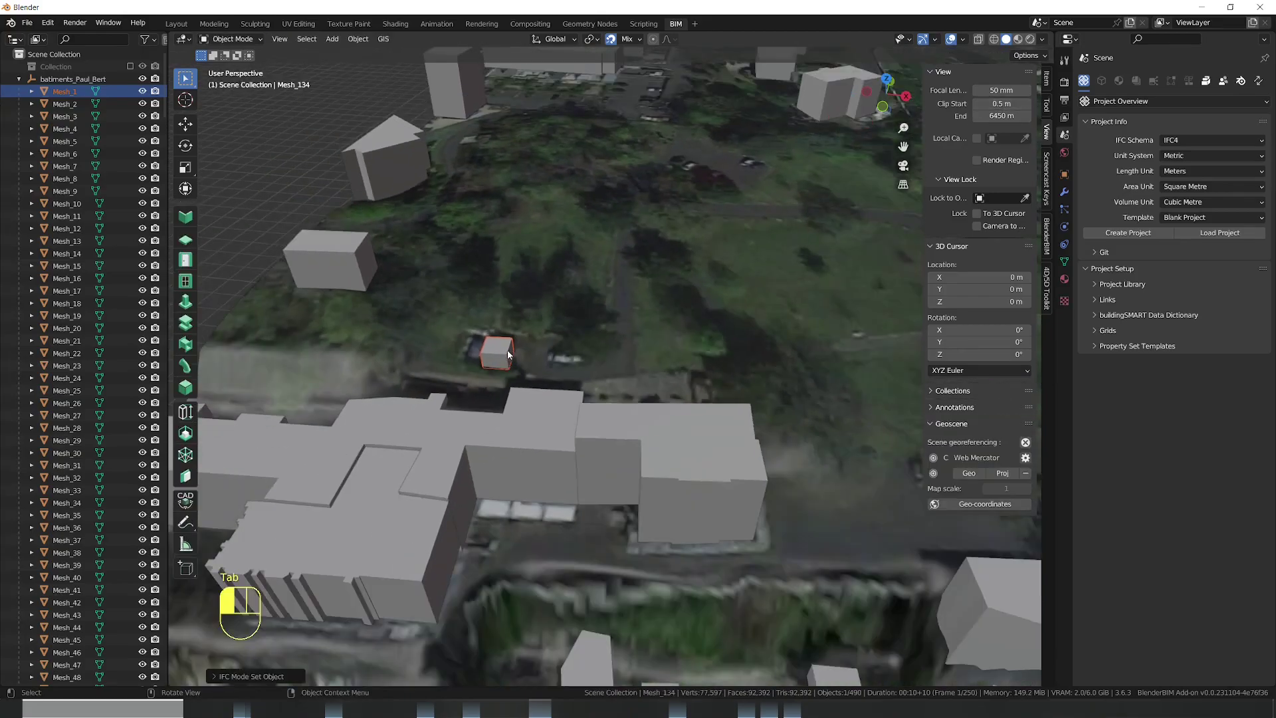
{"action": "key", "text": "Tab"}
{"action": "scroll", "coordinate": [567, 331], "scroll_direction": "up", "scroll_amount": 4}
{"action": "left_click_drag", "start_coordinate": [532, 369], "coordinate": [530, 328]}
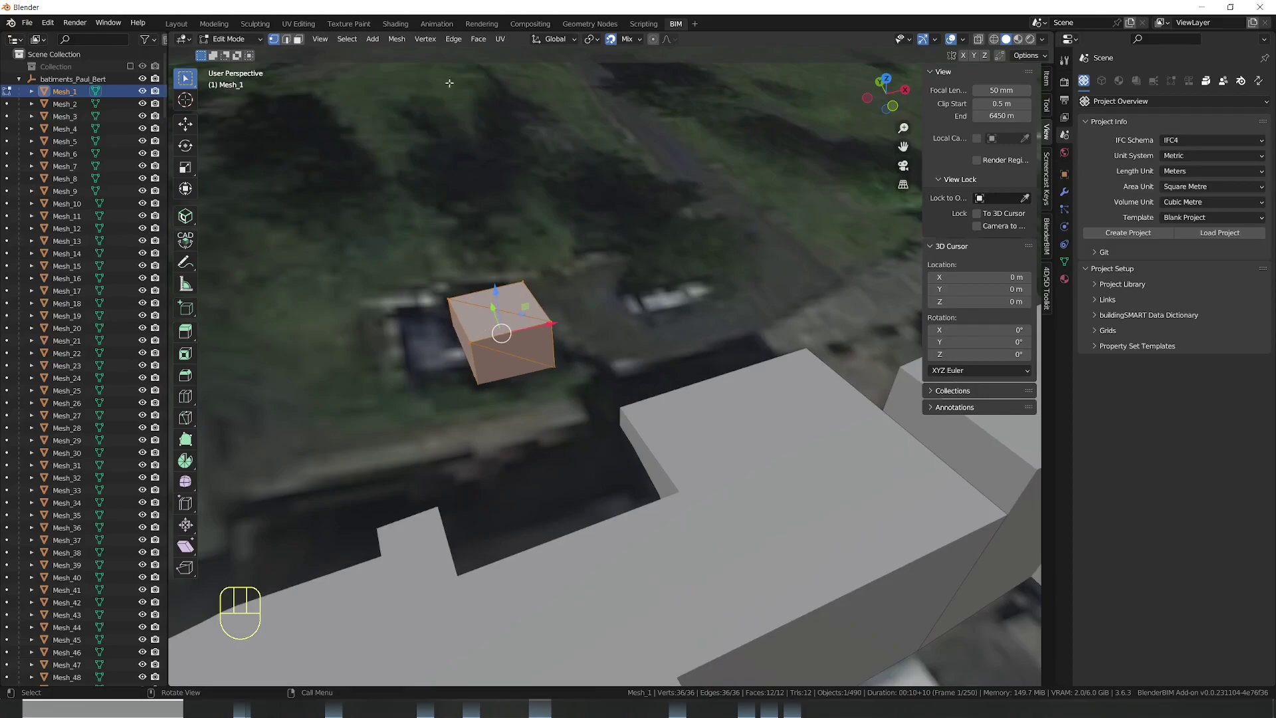
{"action": "left_click", "coordinate": [397, 38]}
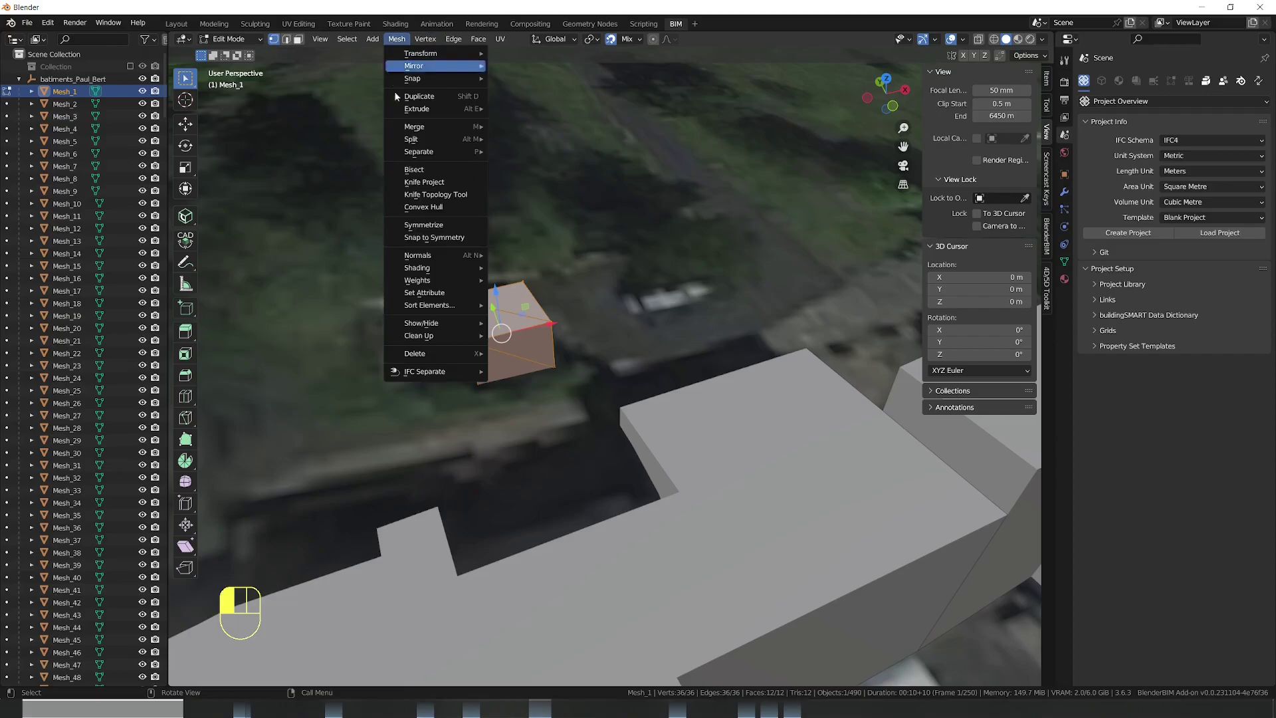
{"action": "mouse_move", "coordinate": [482, 335]}
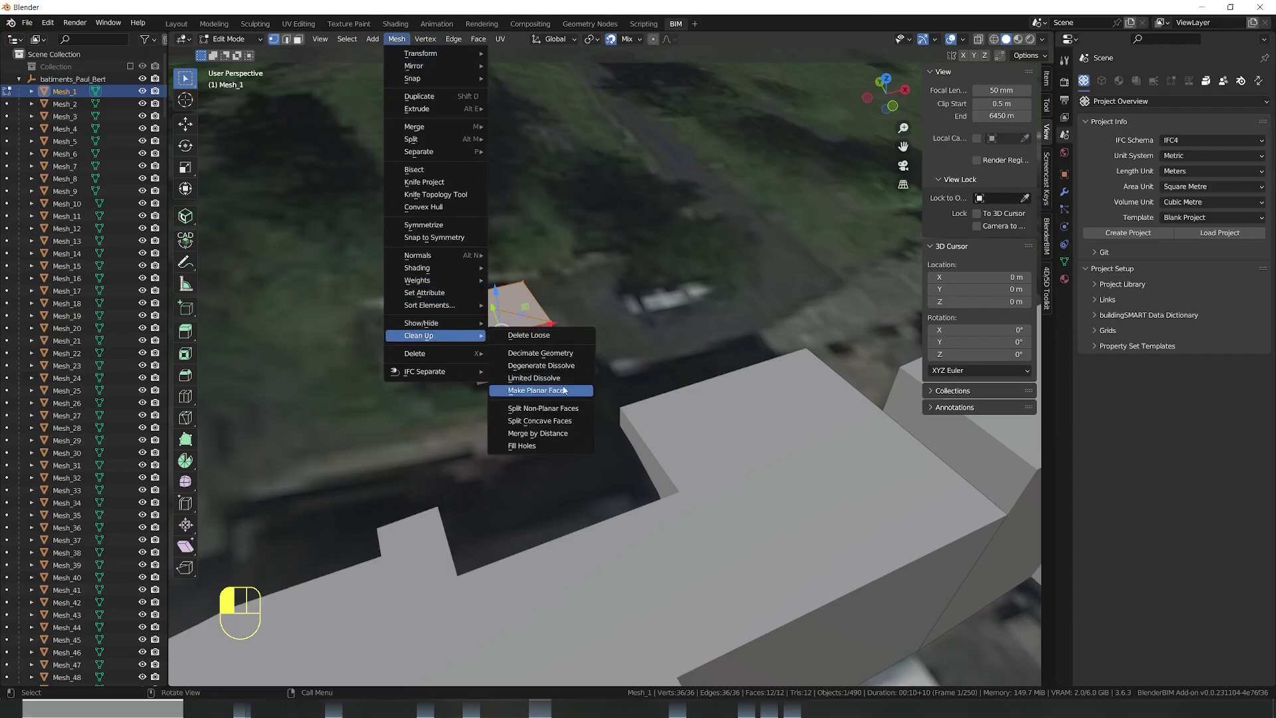
{"action": "left_click", "coordinate": [538, 433]}
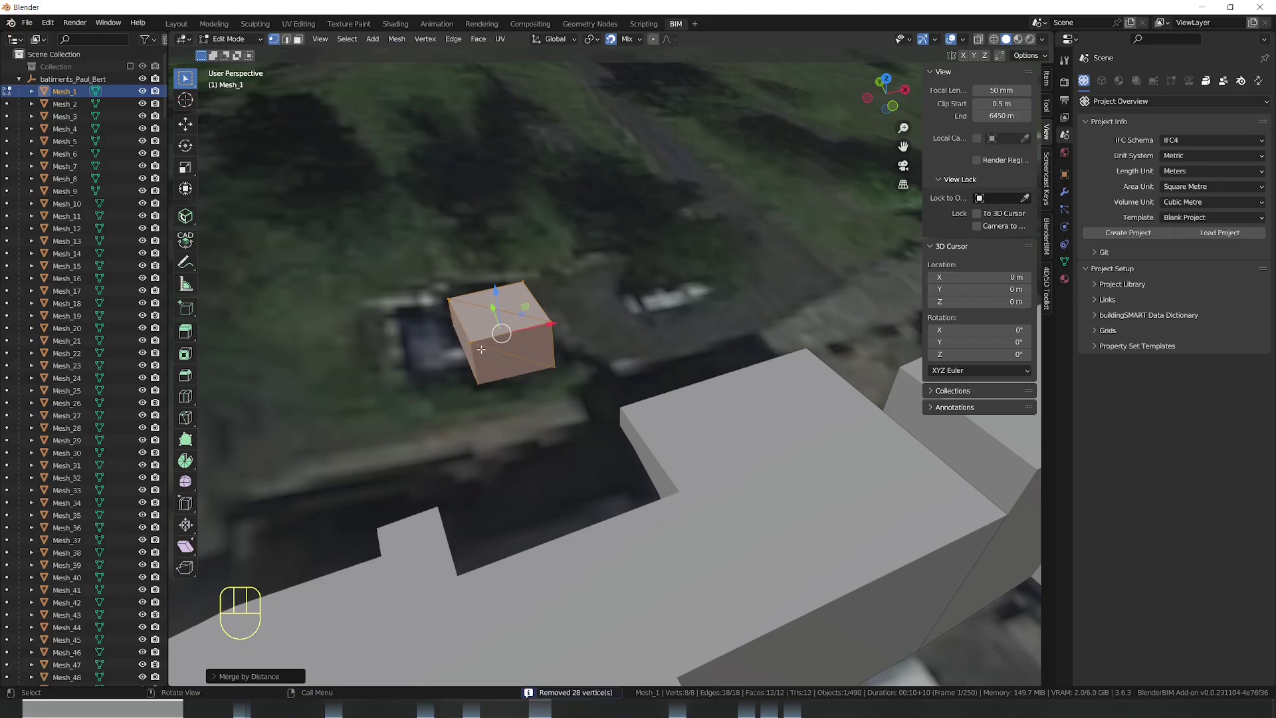
Apply a Limited Dissolve to the whole Mesh_1 building and return to Object Mode
{"action": "scroll", "coordinate": [481, 349], "scroll_direction": "up", "scroll_amount": 2}
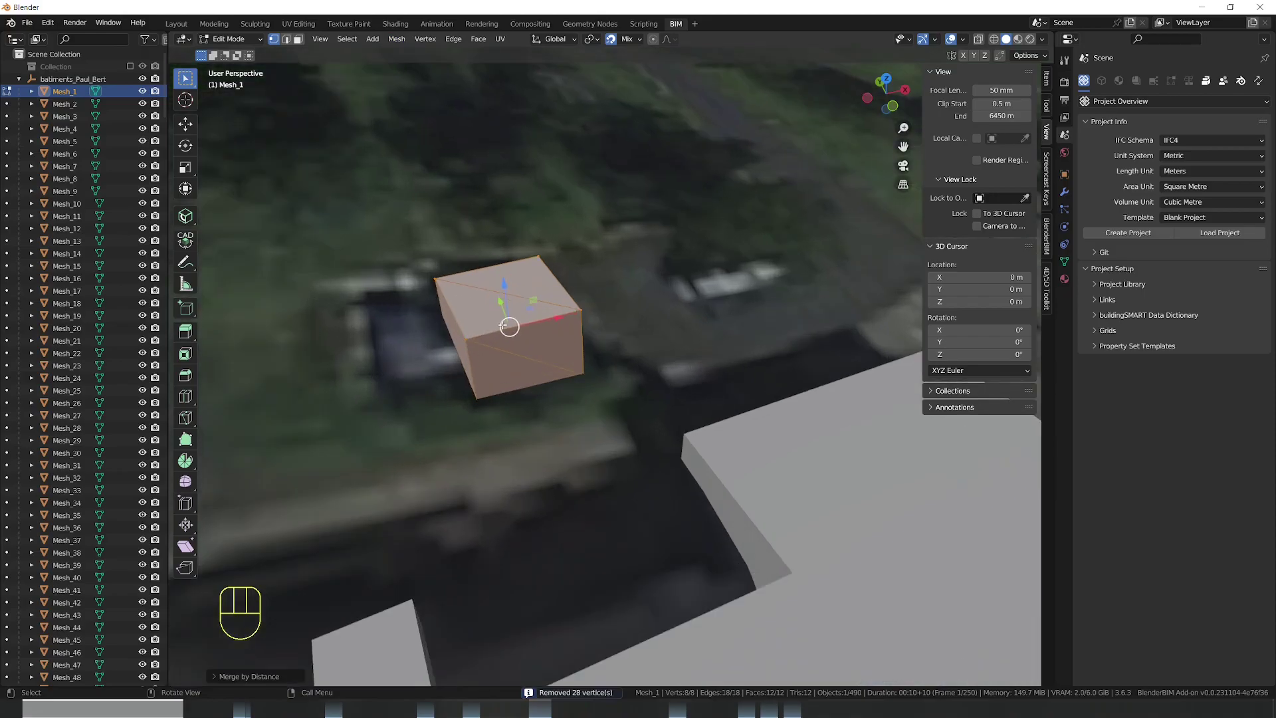
{"action": "left_click", "coordinate": [398, 42]}
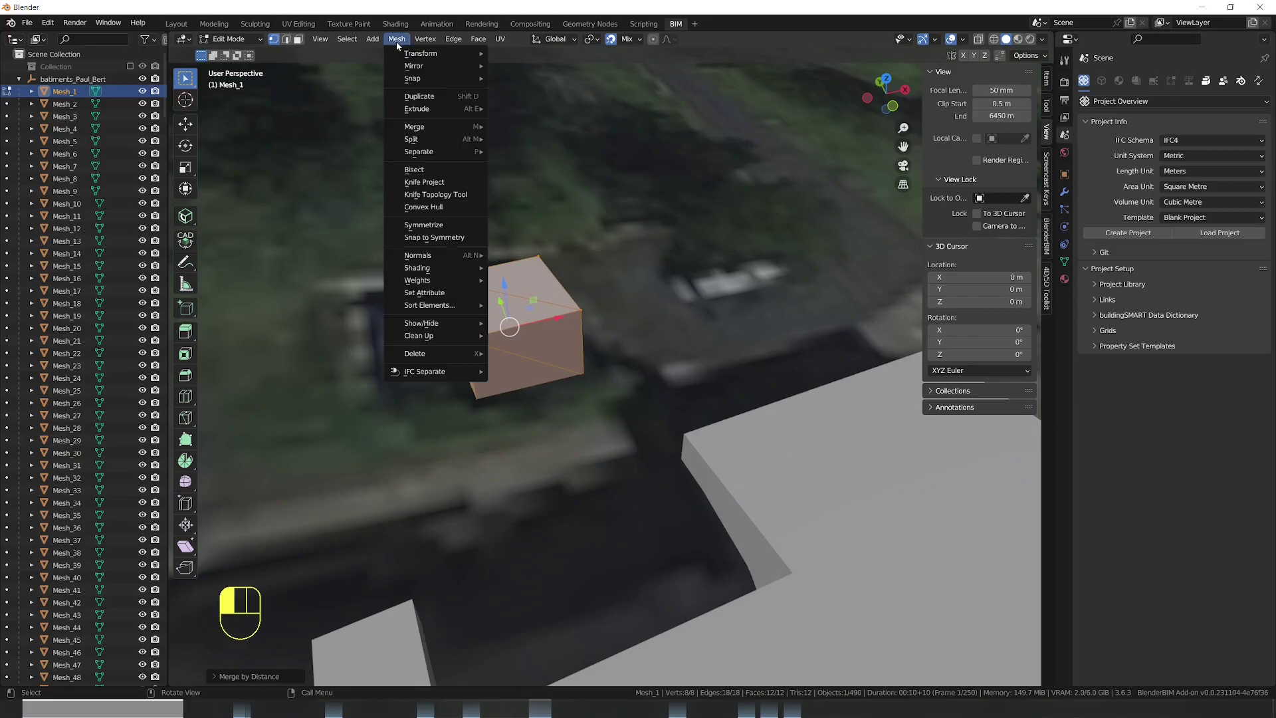
{"action": "mouse_move", "coordinate": [453, 336]}
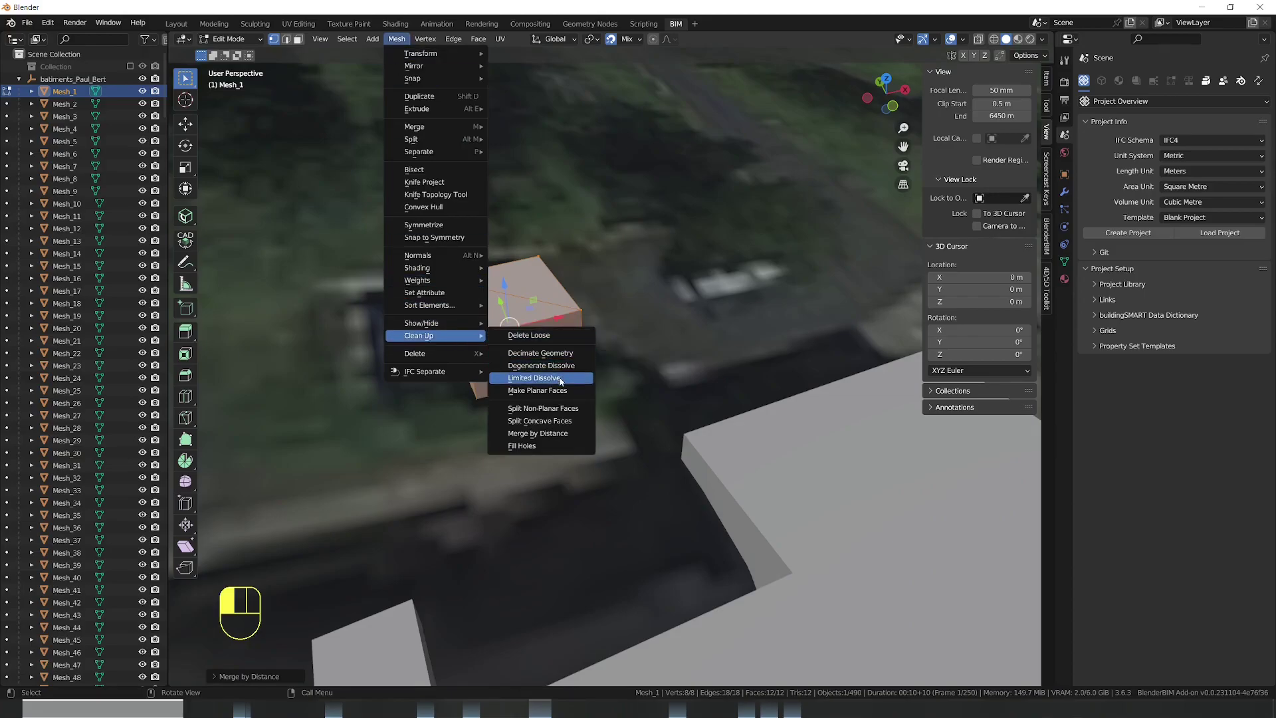
{"action": "left_click", "coordinate": [560, 378]}
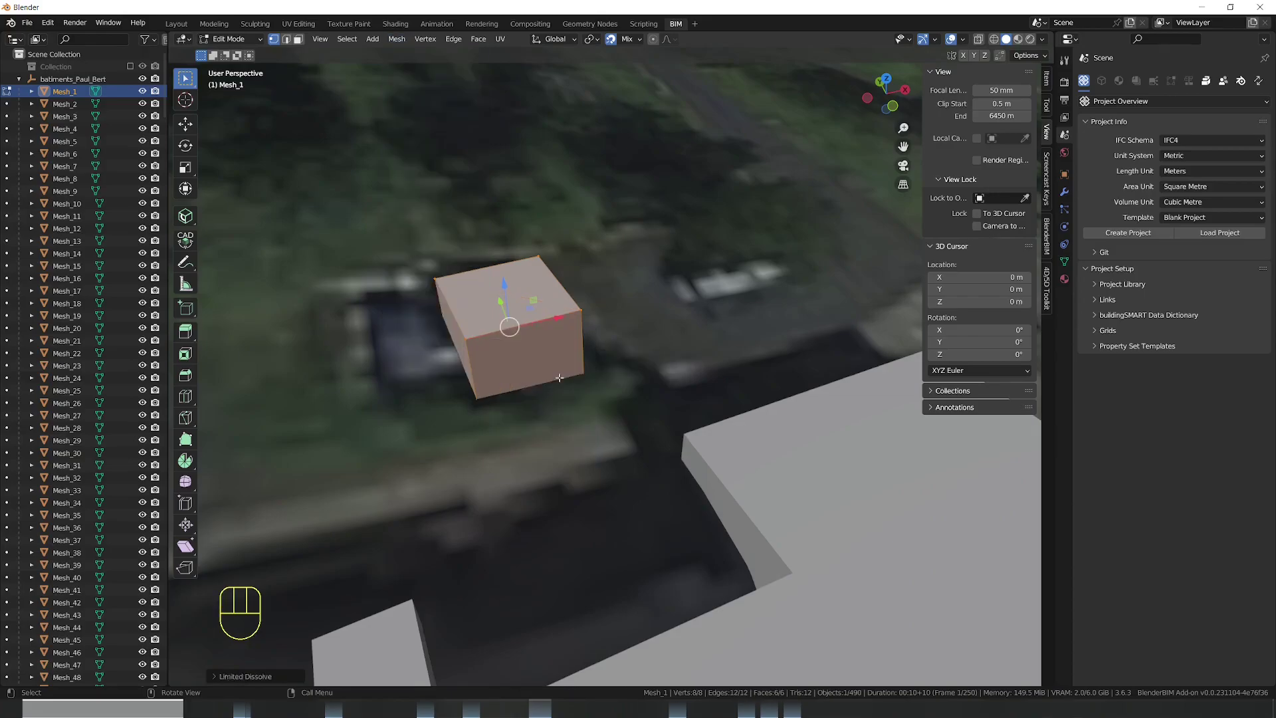
{"action": "left_click_drag", "start_coordinate": [483, 351], "coordinate": [445, 303]}
{"action": "key", "text": "Tab"}
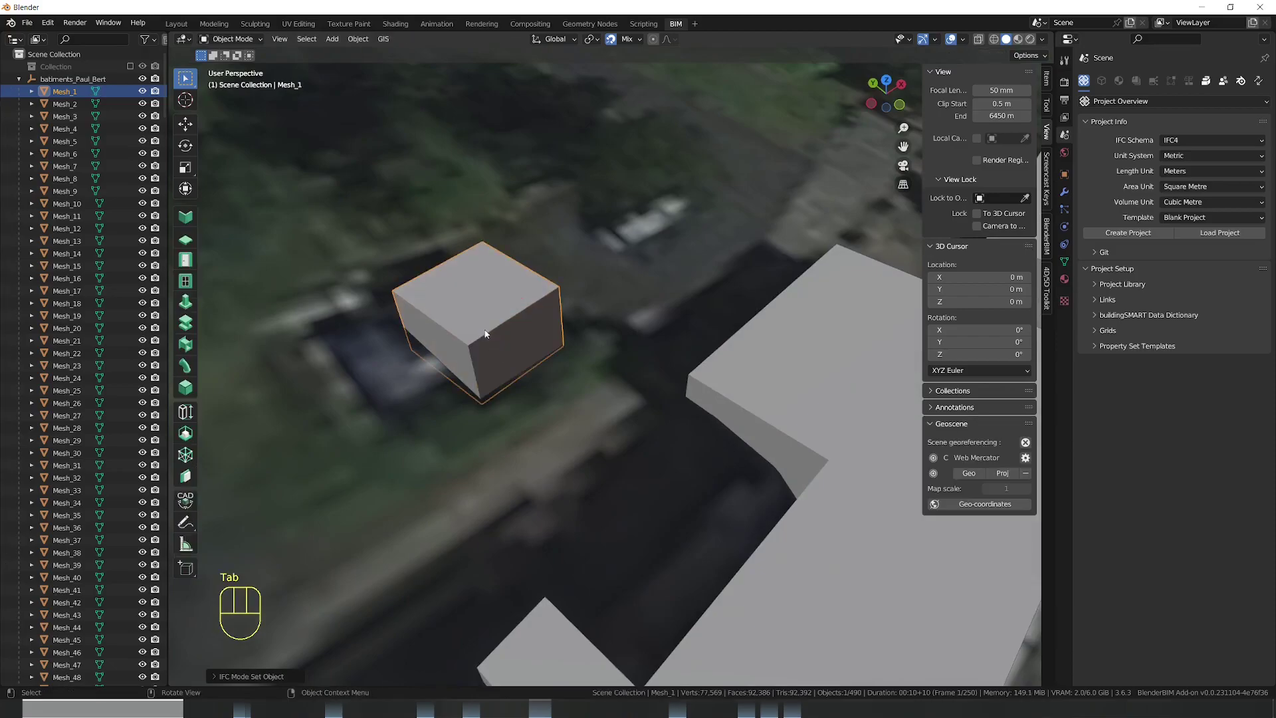
Check Mesh_1's cleaned faces in Edit Mode with face selection, then return to Object Mode and view it among its neighbours
{"action": "key", "text": "Tab"}
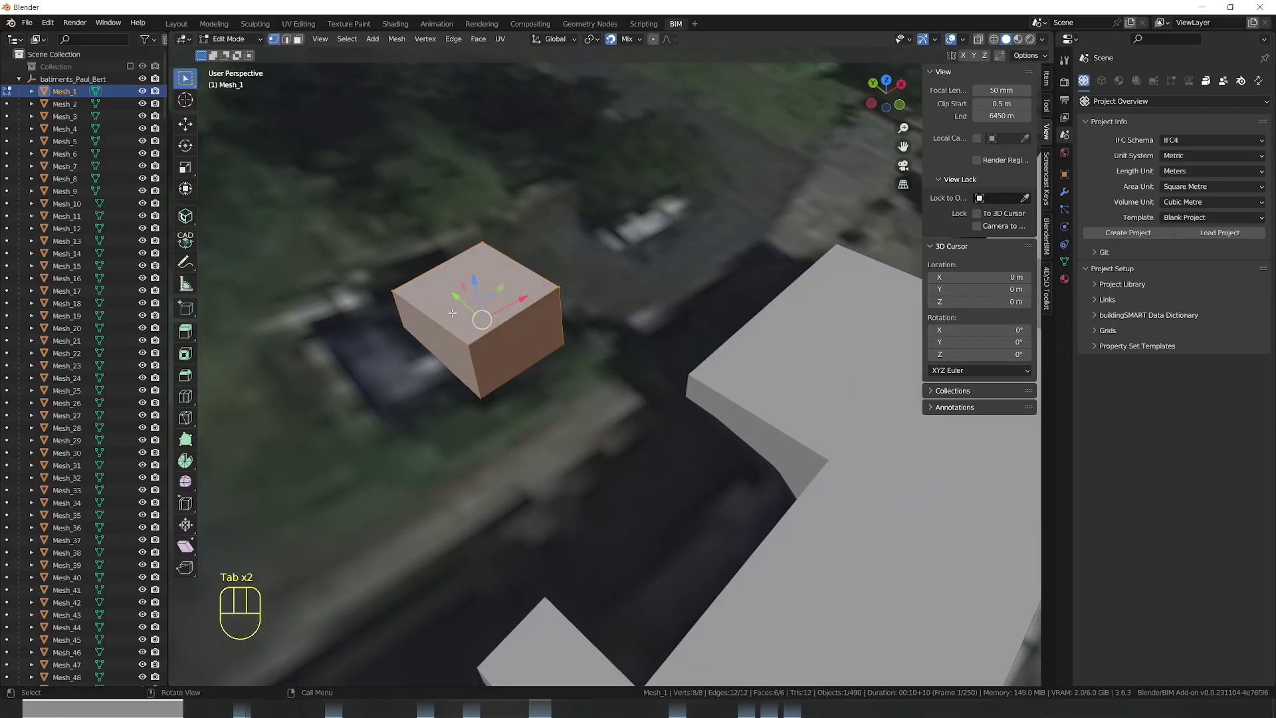
{"action": "key", "text": "alt+a"}
{"action": "left_click", "coordinate": [429, 349]}
{"action": "key", "text": "3"}
{"action": "left_click_drag", "start_coordinate": [618, 336], "coordinate": [565, 239]}
{"action": "left_click", "coordinate": [598, 251]}
{"action": "key", "text": "Tab"}
{"action": "scroll", "coordinate": [584, 283], "scroll_direction": "down", "scroll_amount": 5}
{"action": "left_click_drag", "start_coordinate": [594, 300], "coordinate": [601, 249]}
{"action": "left_click_drag", "start_coordinate": [637, 290], "coordinate": [666, 309]}
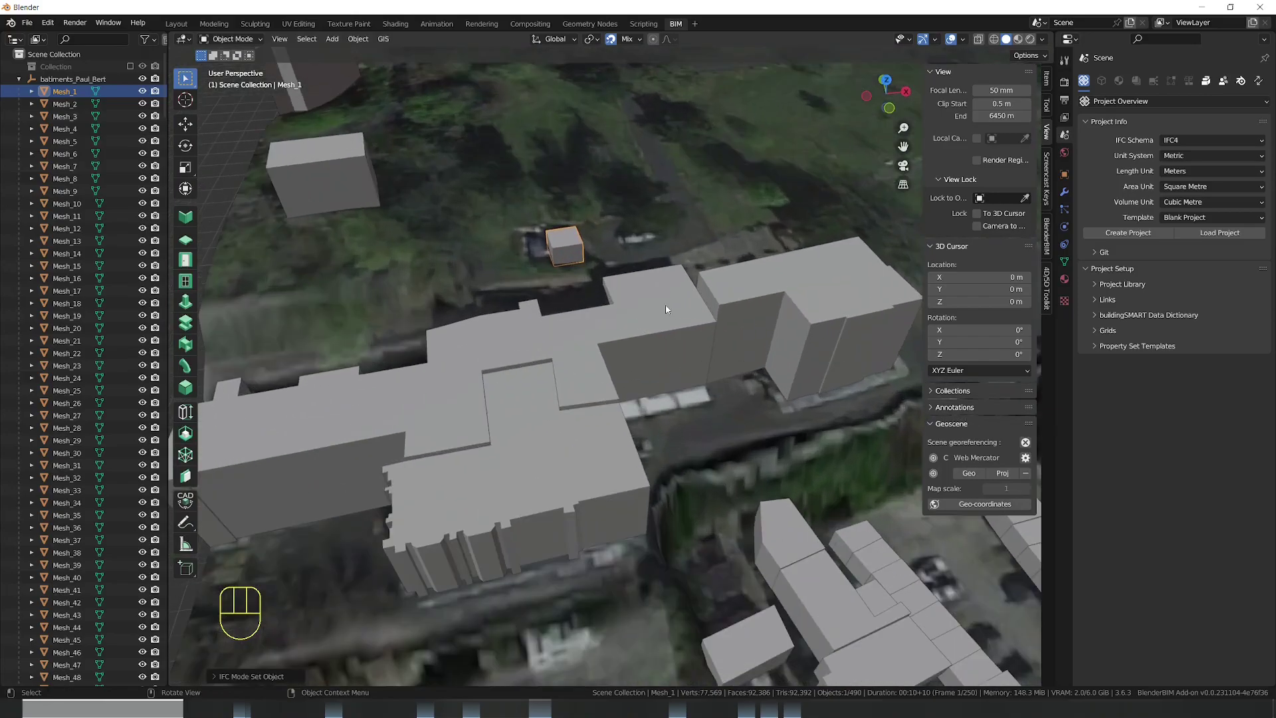
Select Mesh_2, locate it in the district and add a Geometry Nodes modifier to it
{"action": "left_click", "coordinate": [65, 104]}
{"action": "scroll", "coordinate": [421, 236], "scroll_direction": "down", "scroll_amount": 8}
{"action": "scroll", "coordinate": [628, 274], "scroll_direction": "up", "scroll_amount": 10}
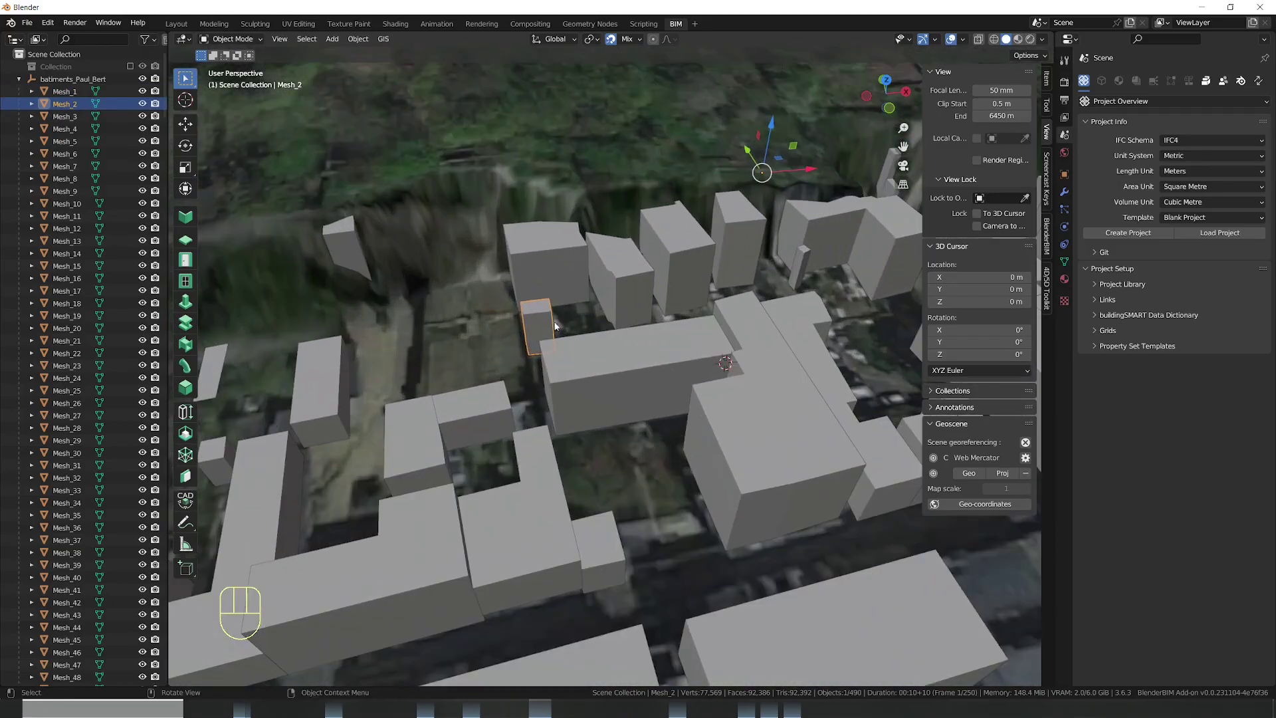
{"action": "left_click_drag", "start_coordinate": [561, 343], "coordinate": [489, 343]}
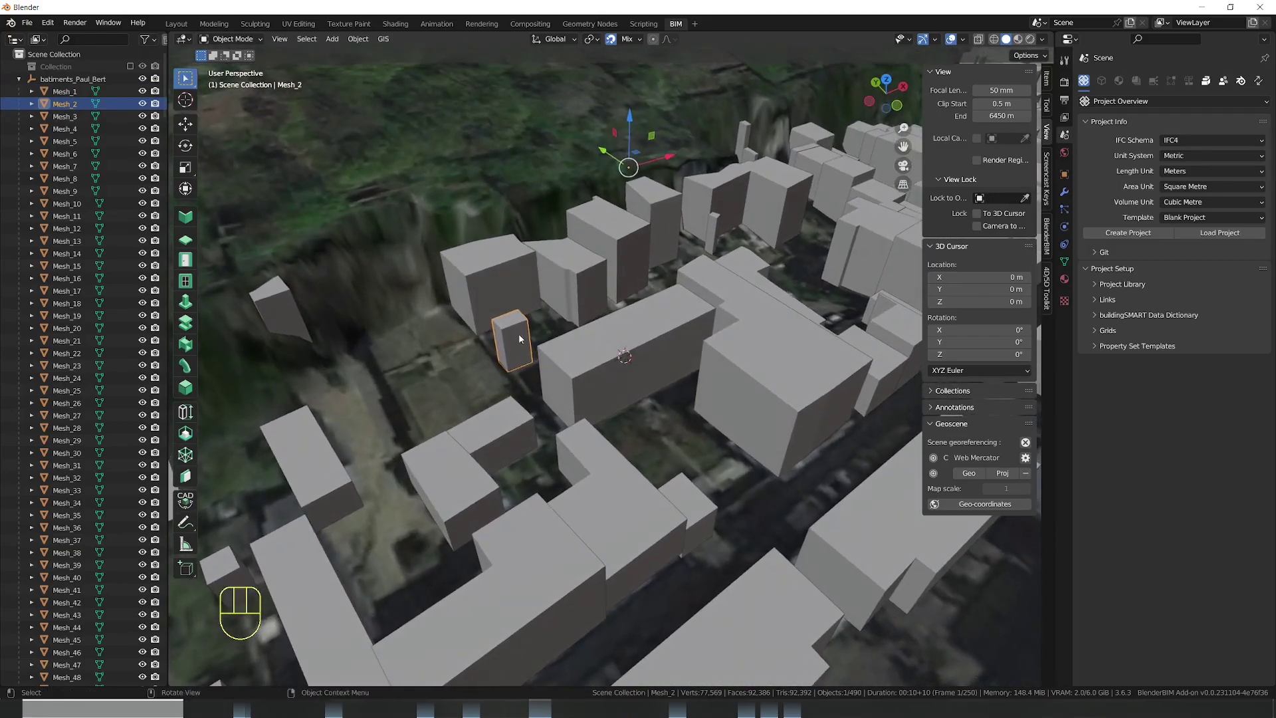
{"action": "left_click", "coordinate": [1065, 193]}
{"action": "left_click", "coordinate": [1129, 81]}
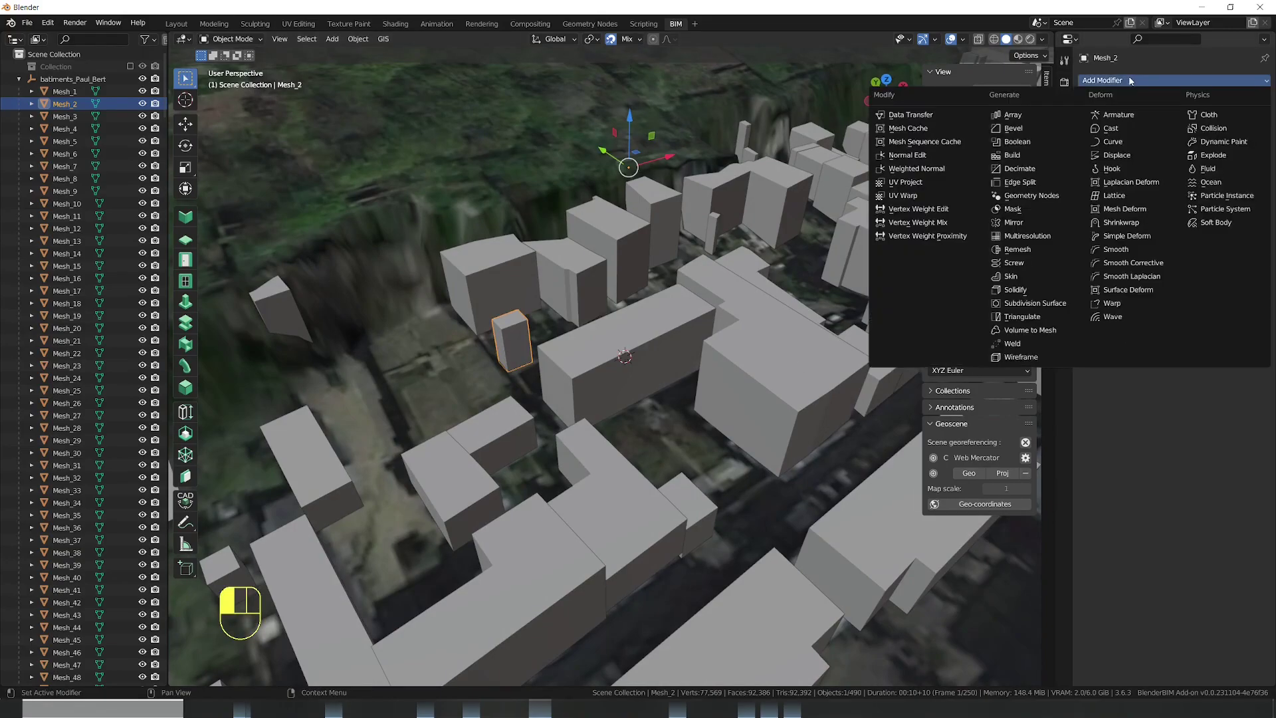
{"action": "left_click", "coordinate": [1031, 195]}
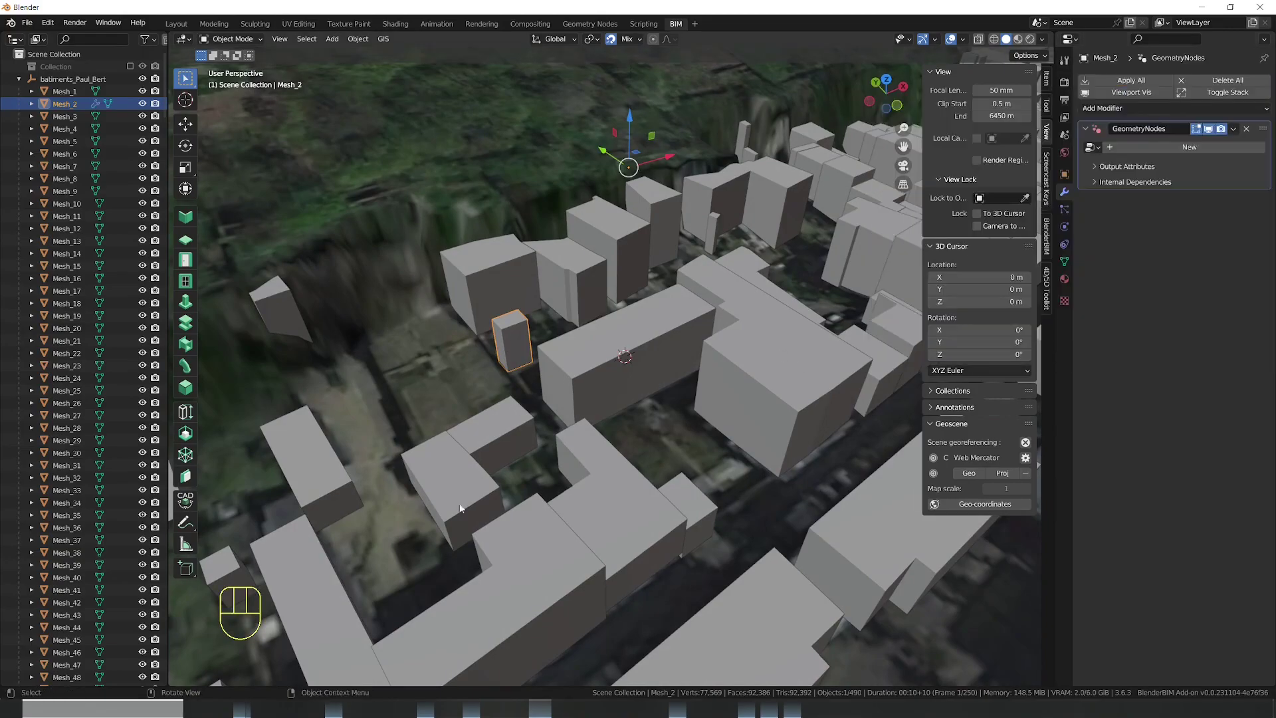
Split off a Geometry Node Editor below the 3D view and create a new node group for Mesh_2's modifier
{"action": "left_click_drag", "start_coordinate": [172, 684], "coordinate": [178, 429]}
{"action": "left_click", "coordinate": [184, 435]}
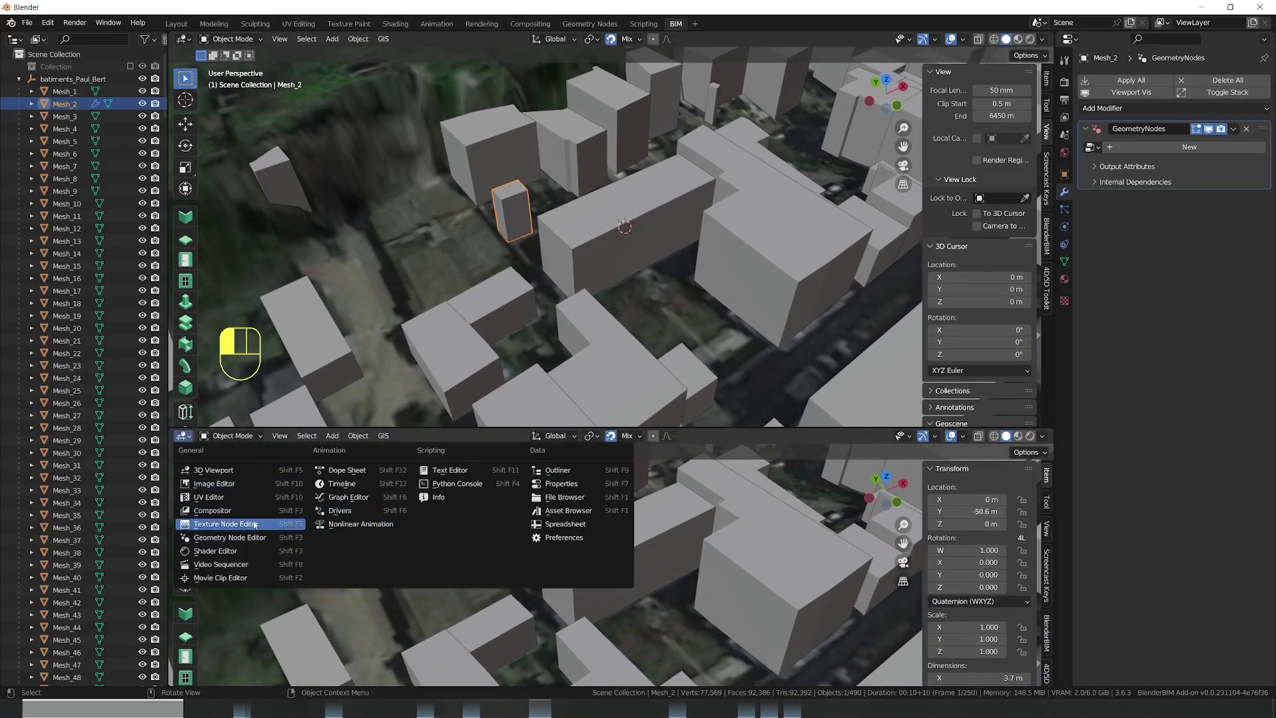
{"action": "left_click", "coordinate": [266, 537]}
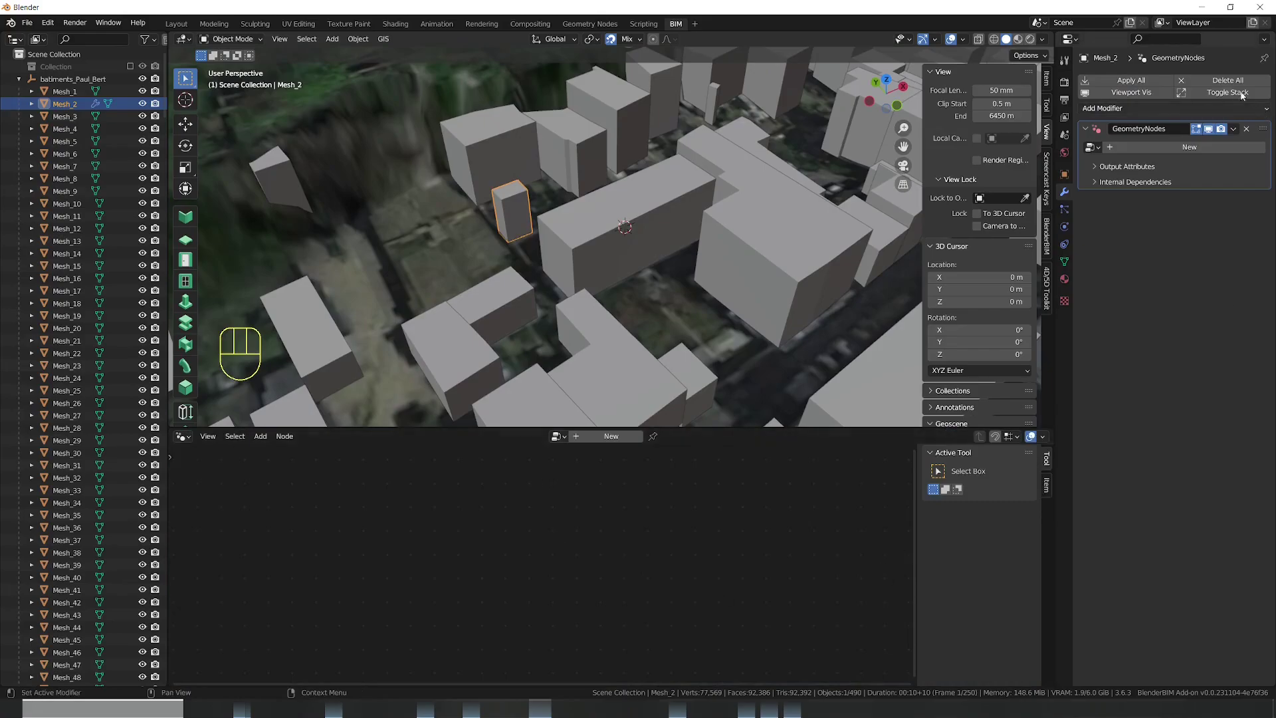
{"action": "left_click", "coordinate": [1159, 147]}
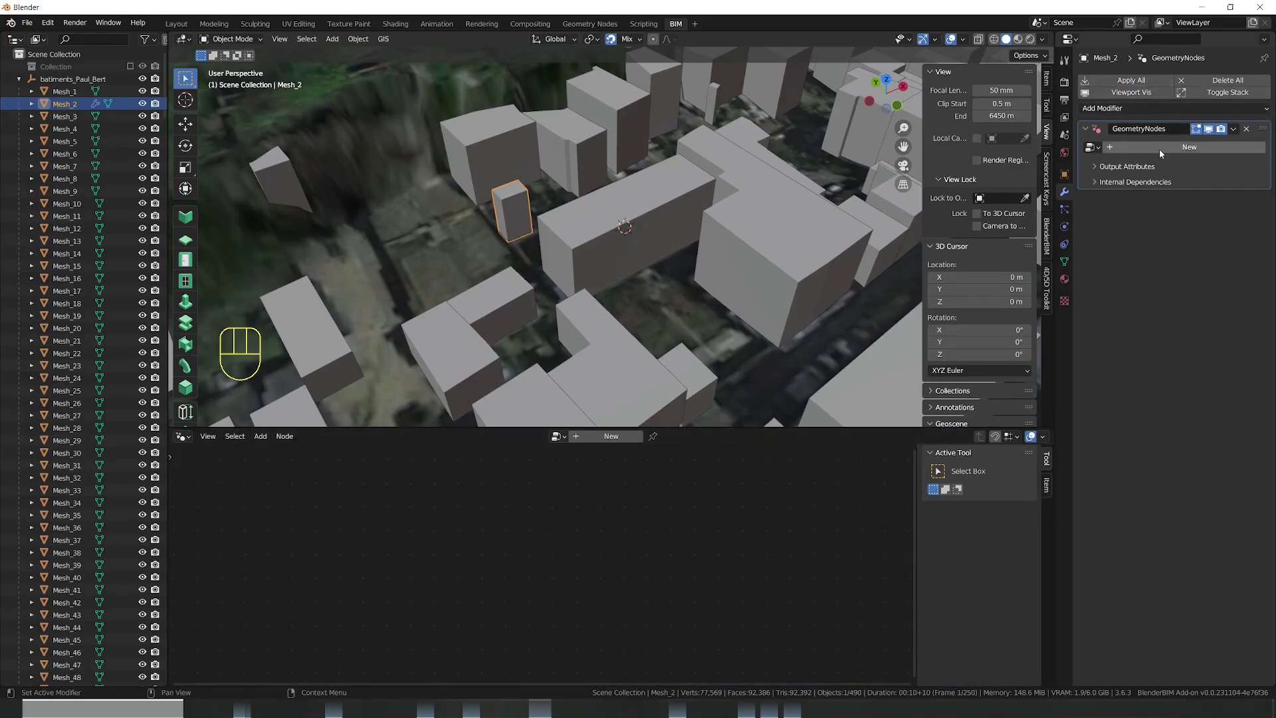
{"action": "key", "text": "Home"}
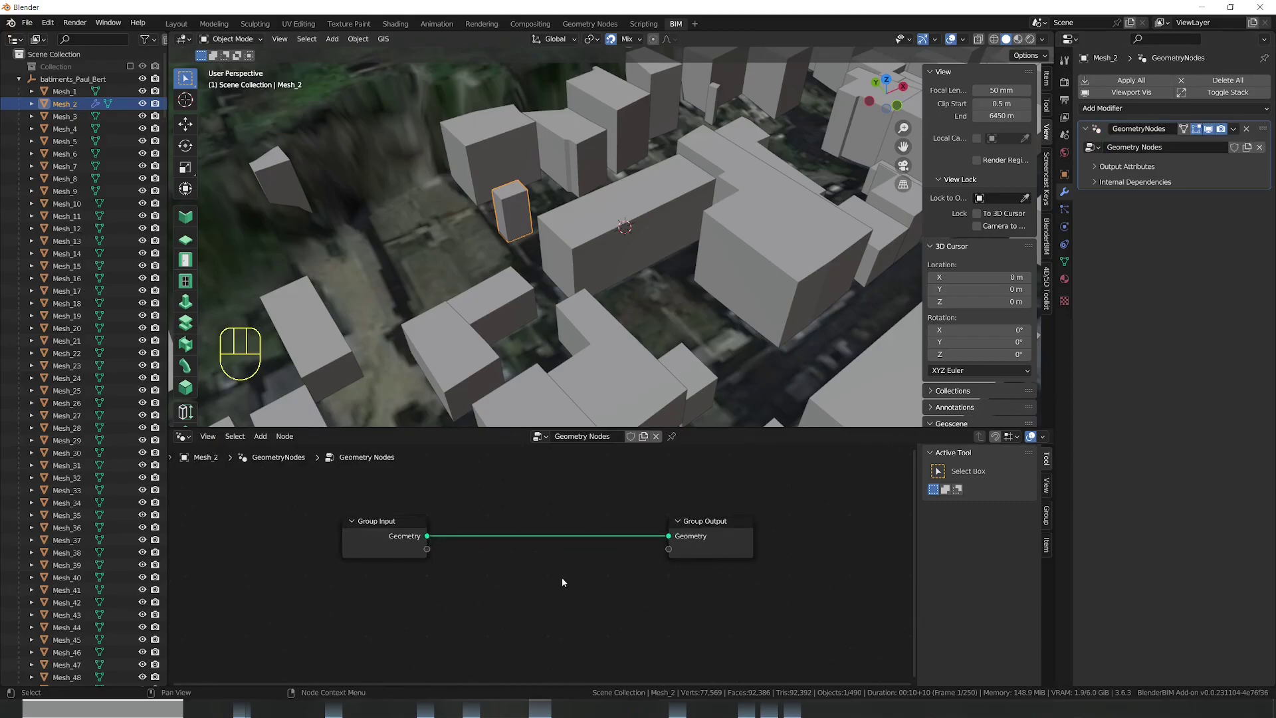
Insert a Merge by Distance node between Group Input and Group Output
{"action": "key", "text": "shift+a"}
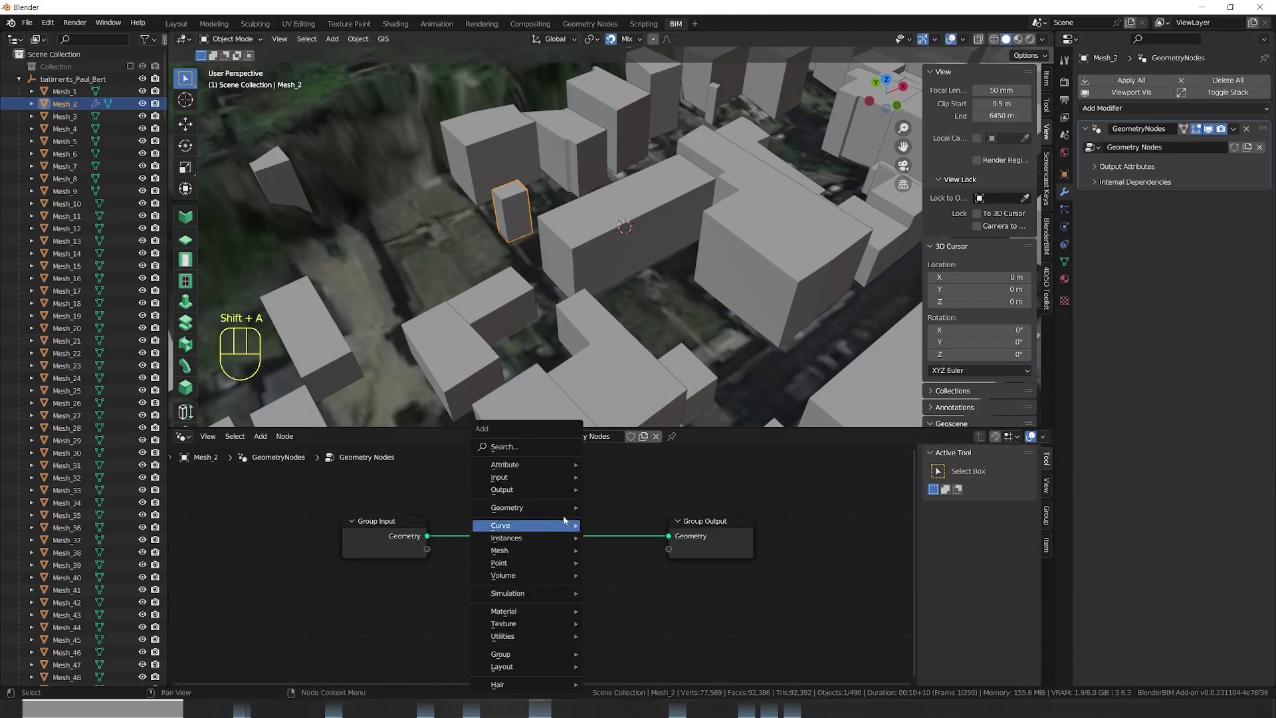
{"action": "left_click", "coordinate": [559, 447]}
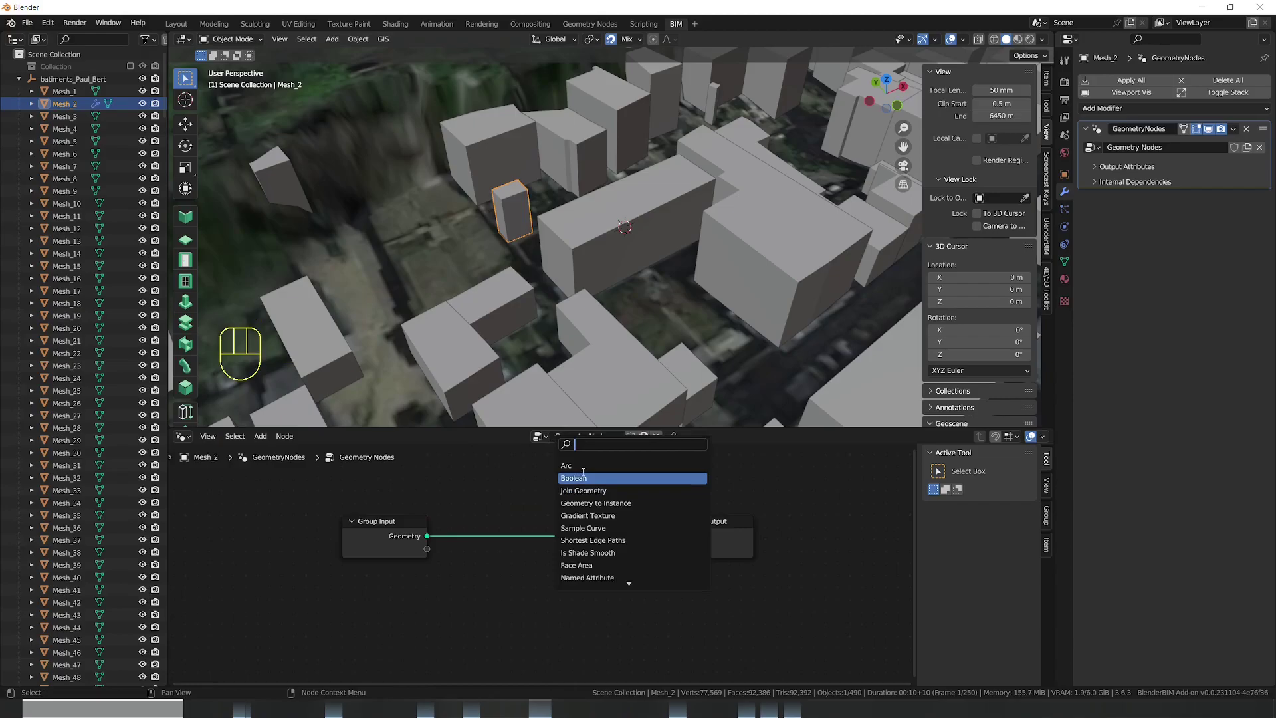
{"action": "type", "text": "mer"}
{"action": "key", "text": "Return"}
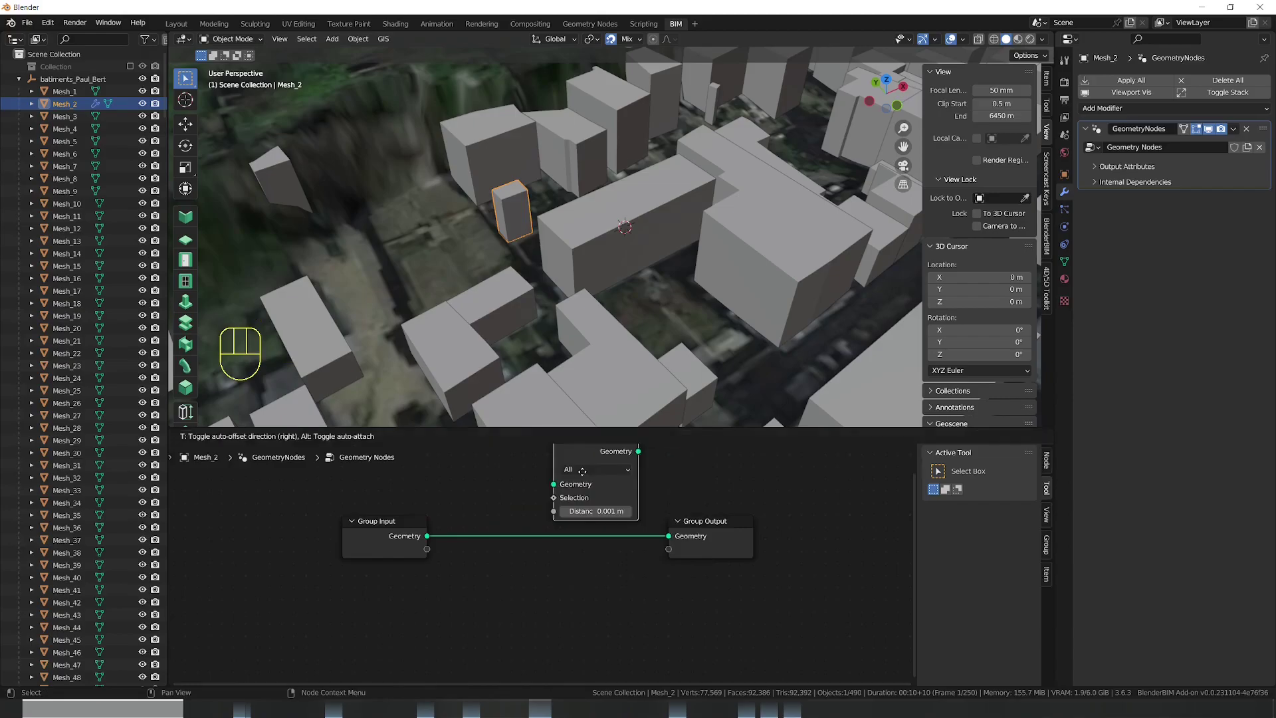
{"action": "left_click", "coordinate": [564, 525]}
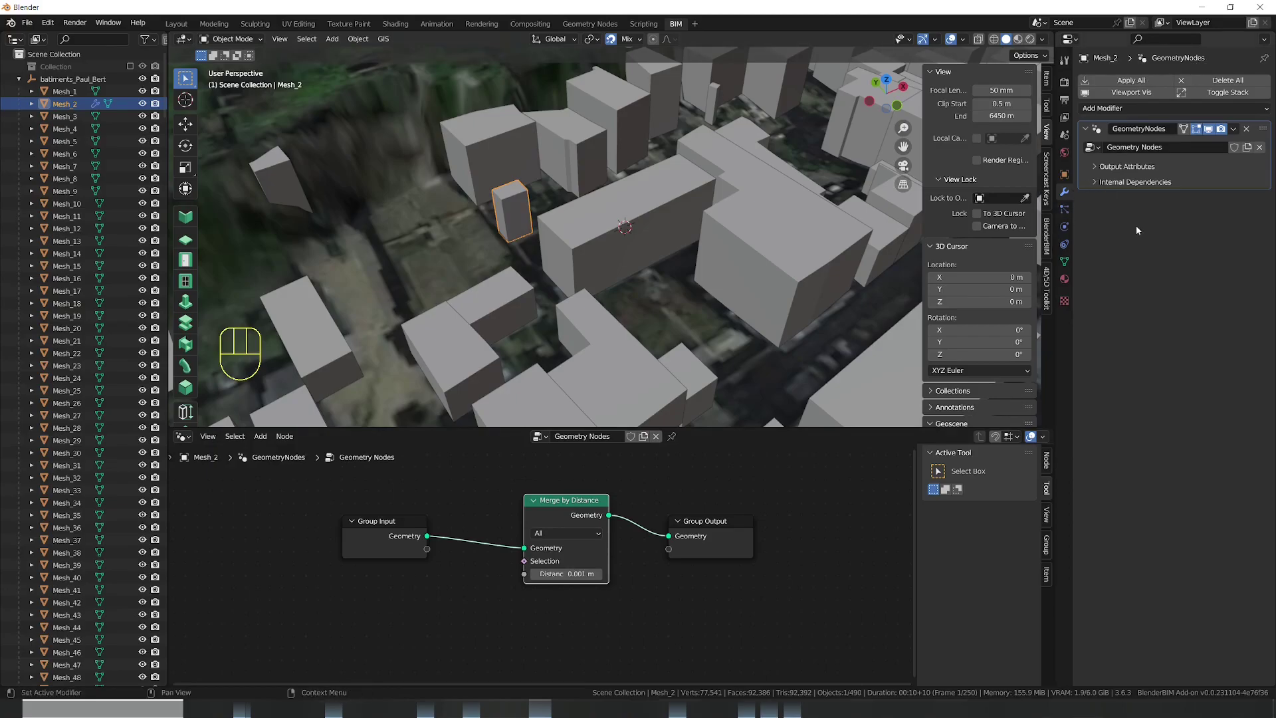
Add a Decimate modifier in Planar mode to Mesh_2 and compare the building in Edit and Object Mode
{"action": "left_click", "coordinate": [1119, 108]}
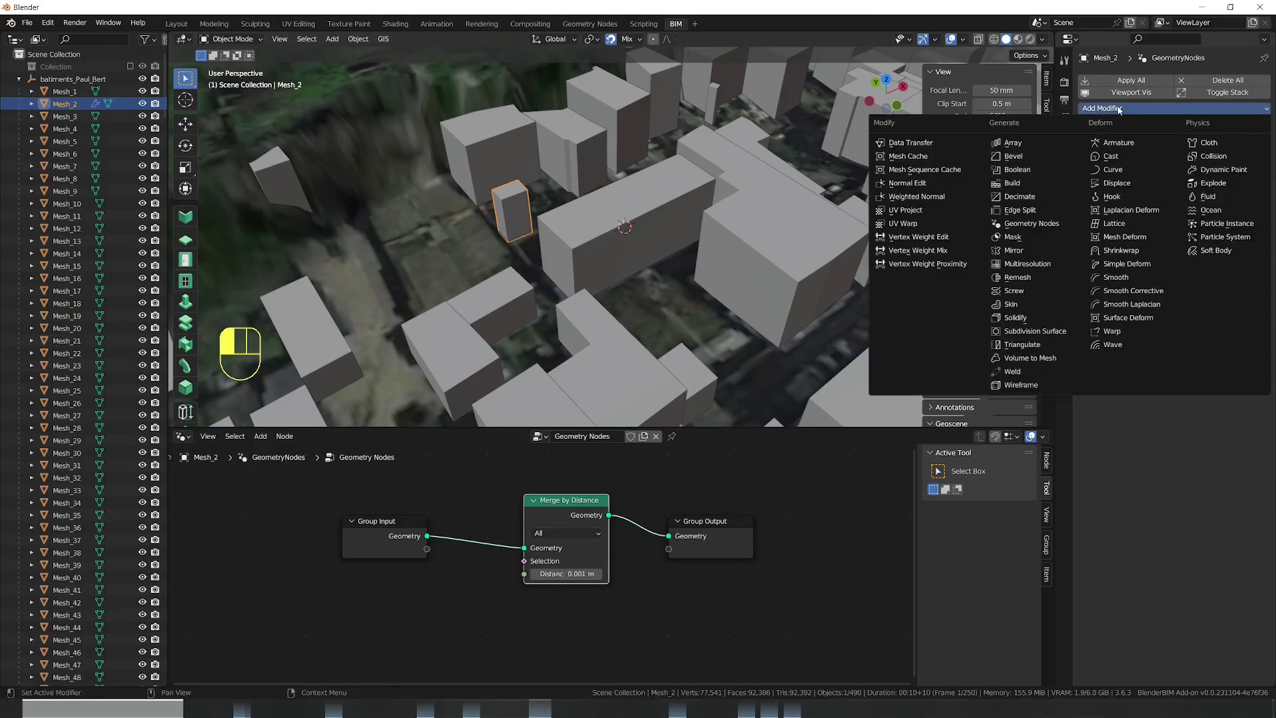
{"action": "left_click", "coordinate": [1037, 199]}
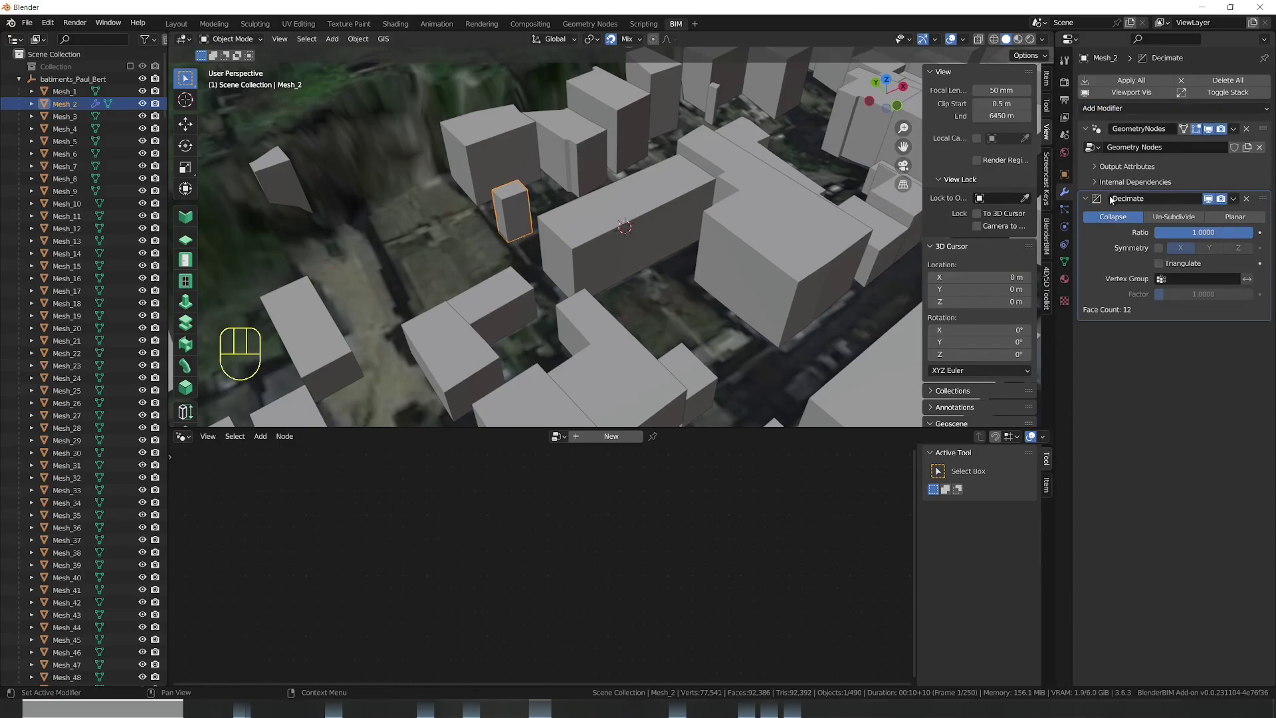
{"action": "left_click", "coordinate": [1215, 216]}
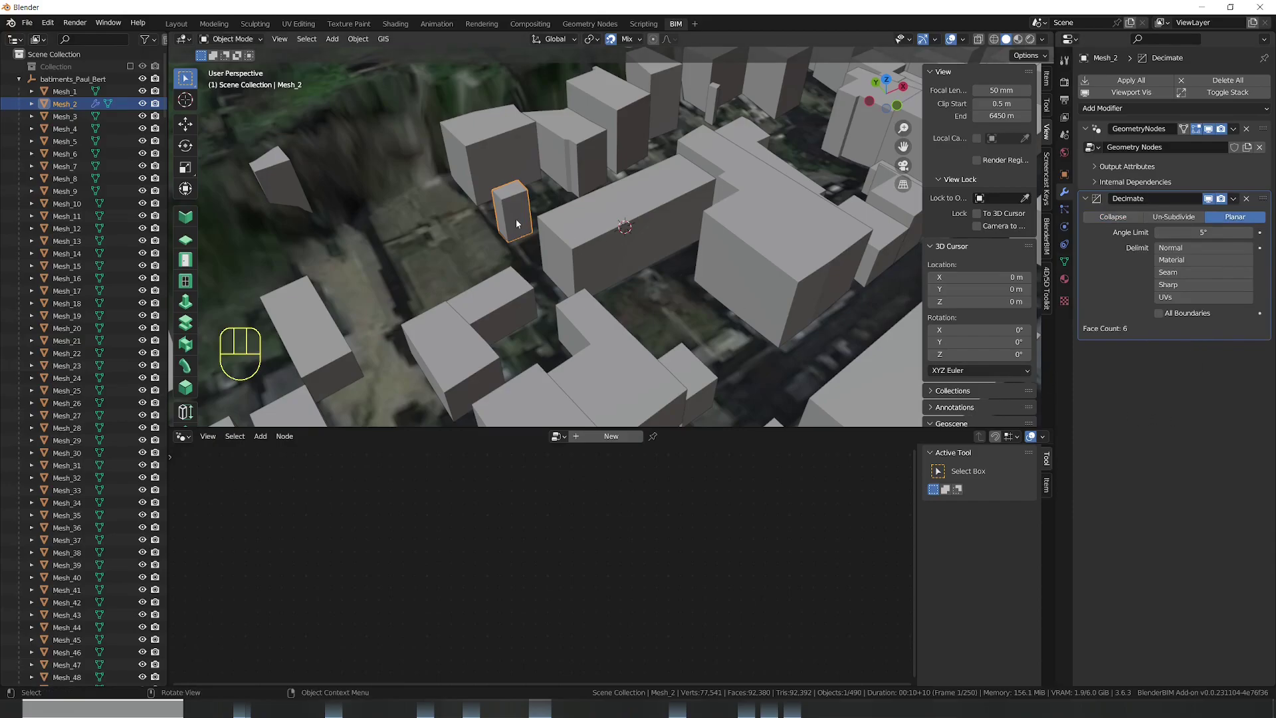
{"action": "scroll", "coordinate": [510, 246], "scroll_direction": "up", "scroll_amount": 2}
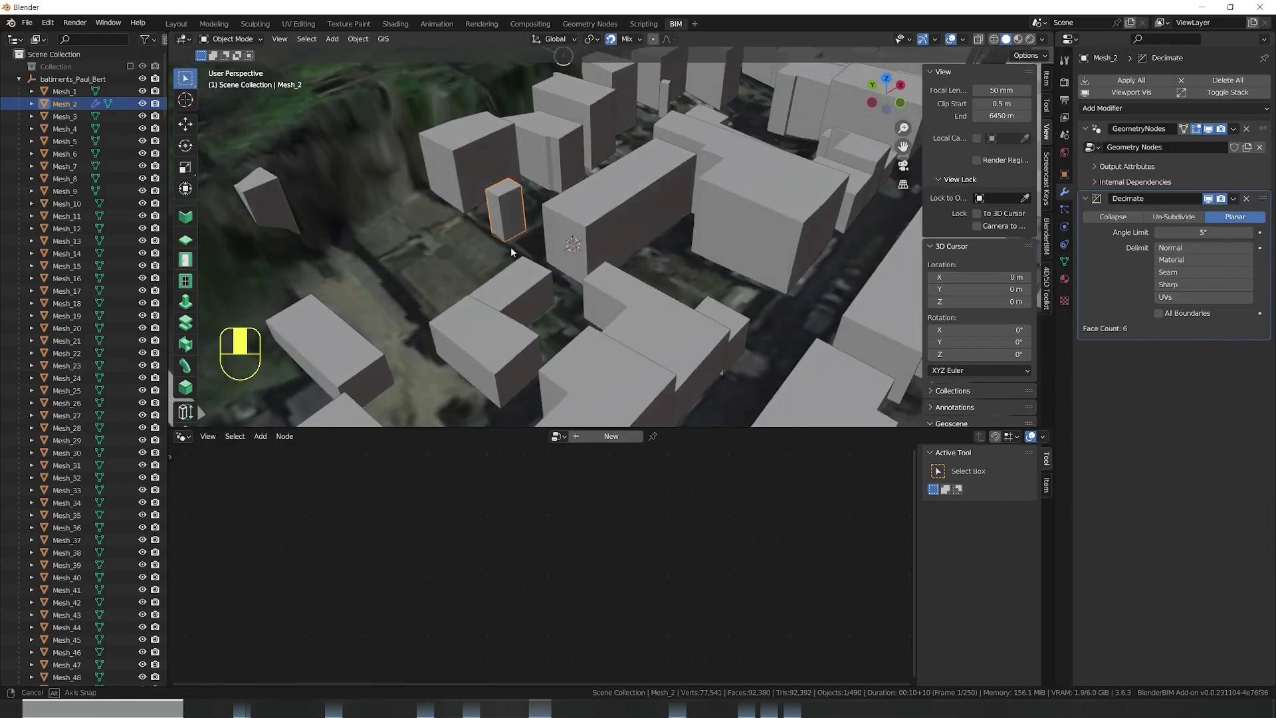
{"action": "scroll", "coordinate": [539, 291], "scroll_direction": "up", "scroll_amount": 3}
{"action": "key", "text": "Tab"}
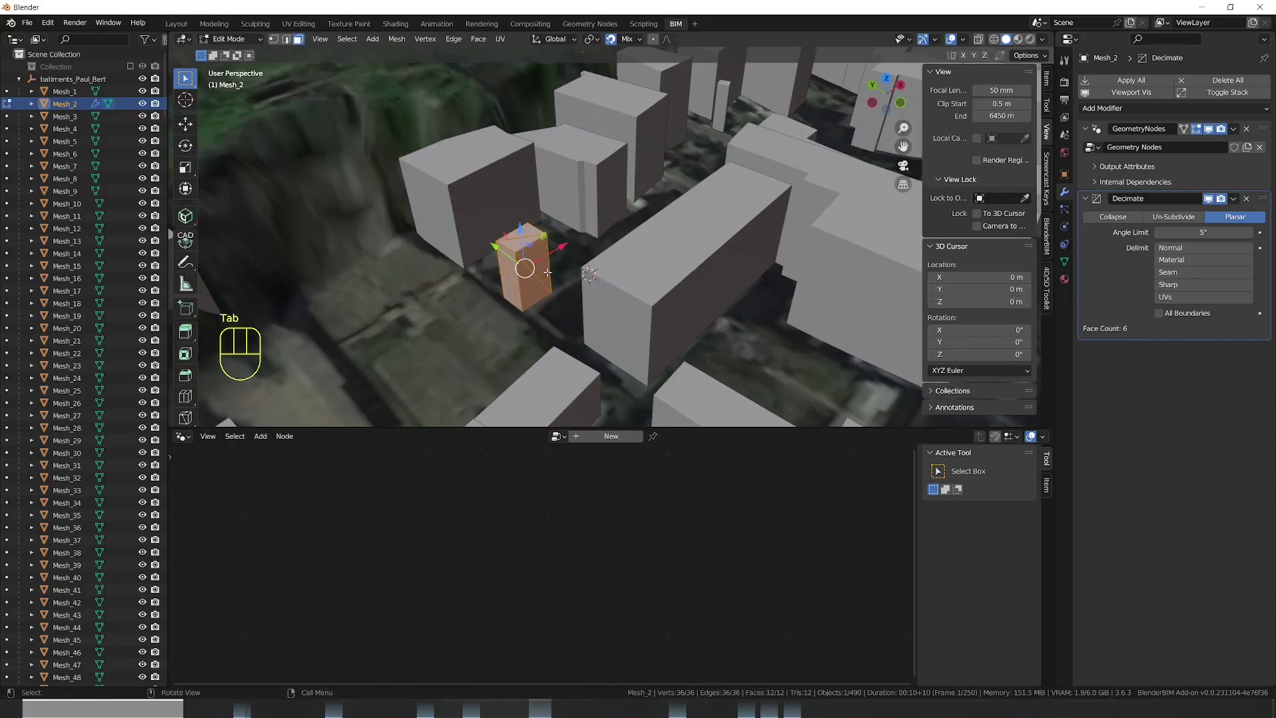
{"action": "key", "text": "Tab"}
{"action": "left_click", "coordinate": [1198, 367]}
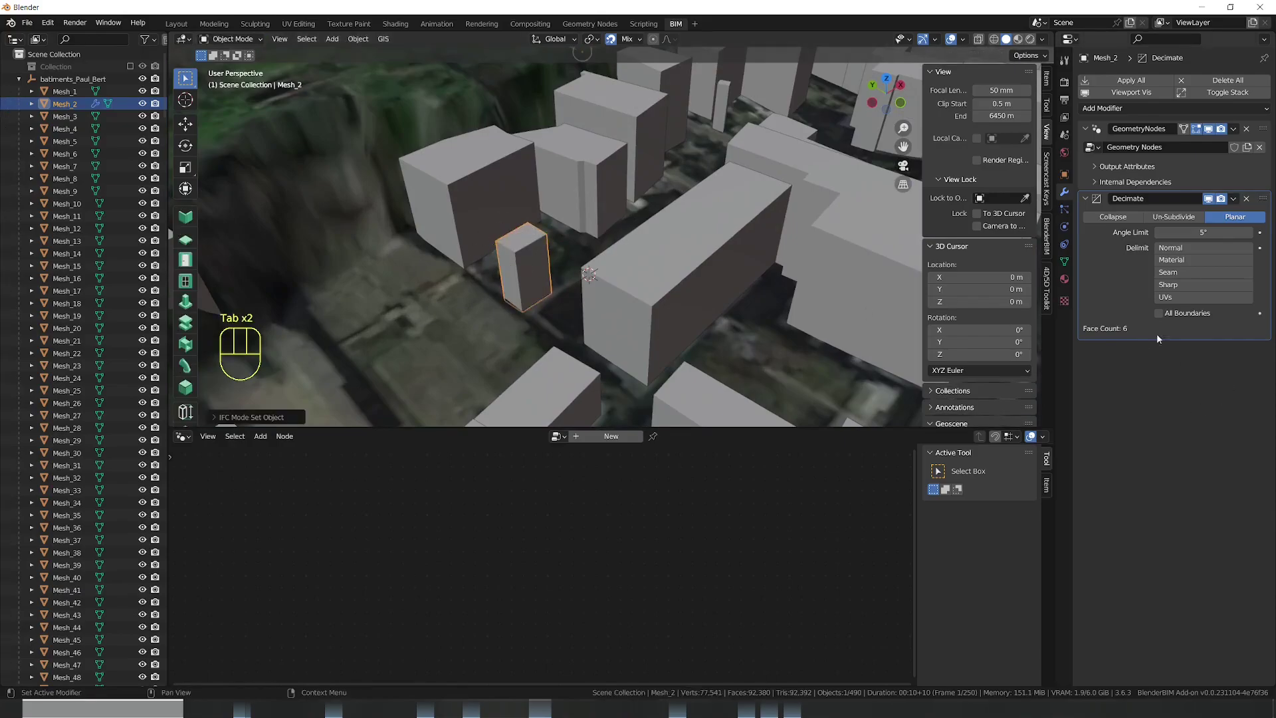
Add a Wireframe modifier to Mesh_2 with a thickness of 0.5 m
{"action": "left_click", "coordinate": [1196, 109]}
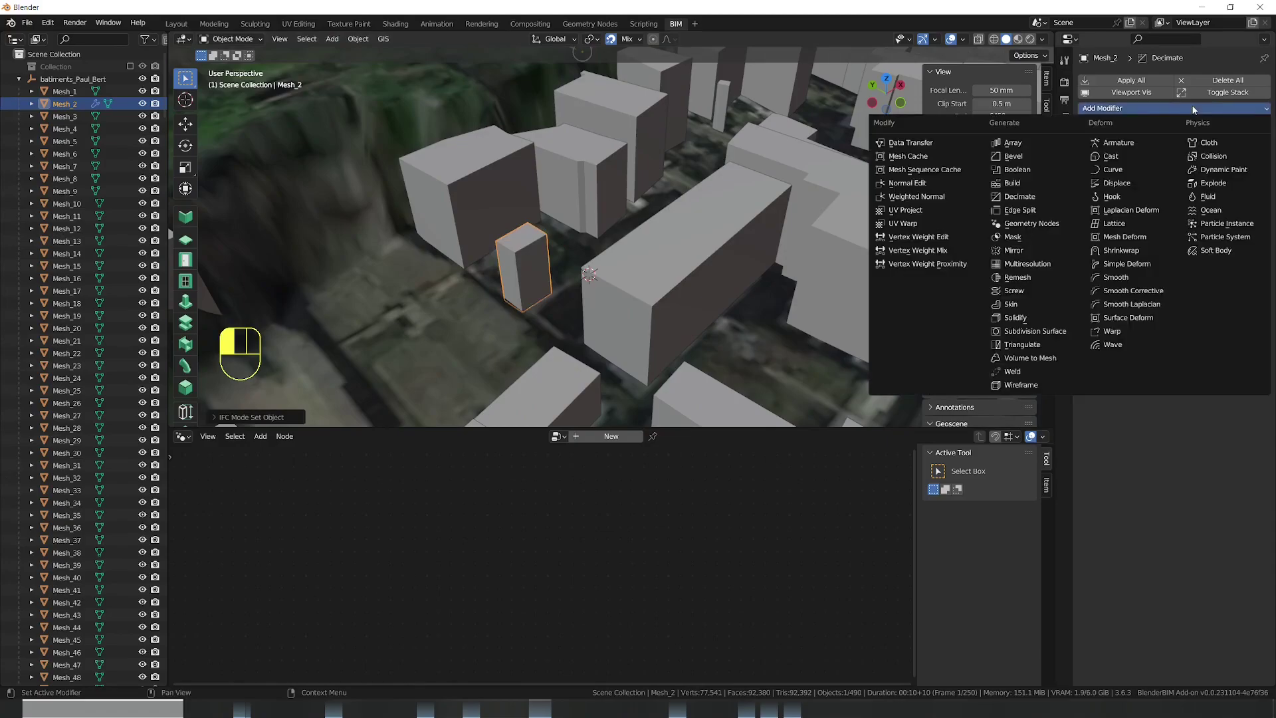
{"action": "left_click", "coordinate": [1021, 385]}
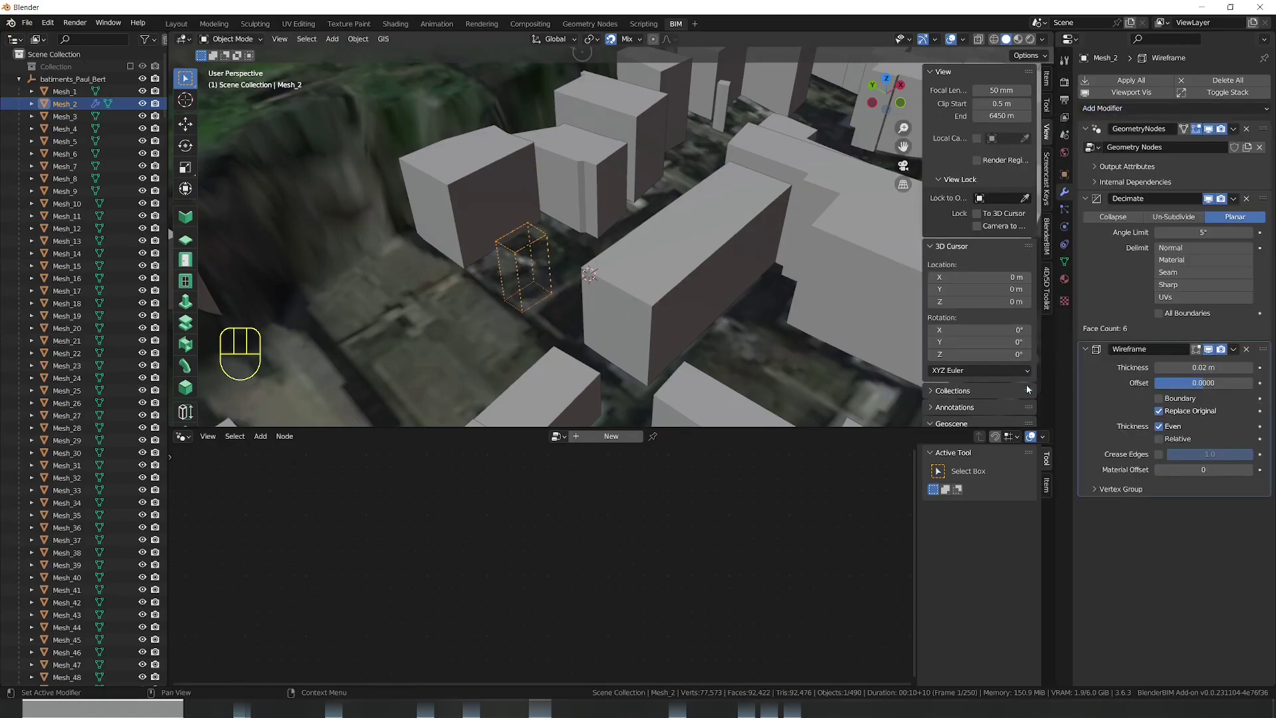
{"action": "left_click", "coordinate": [1214, 367]}
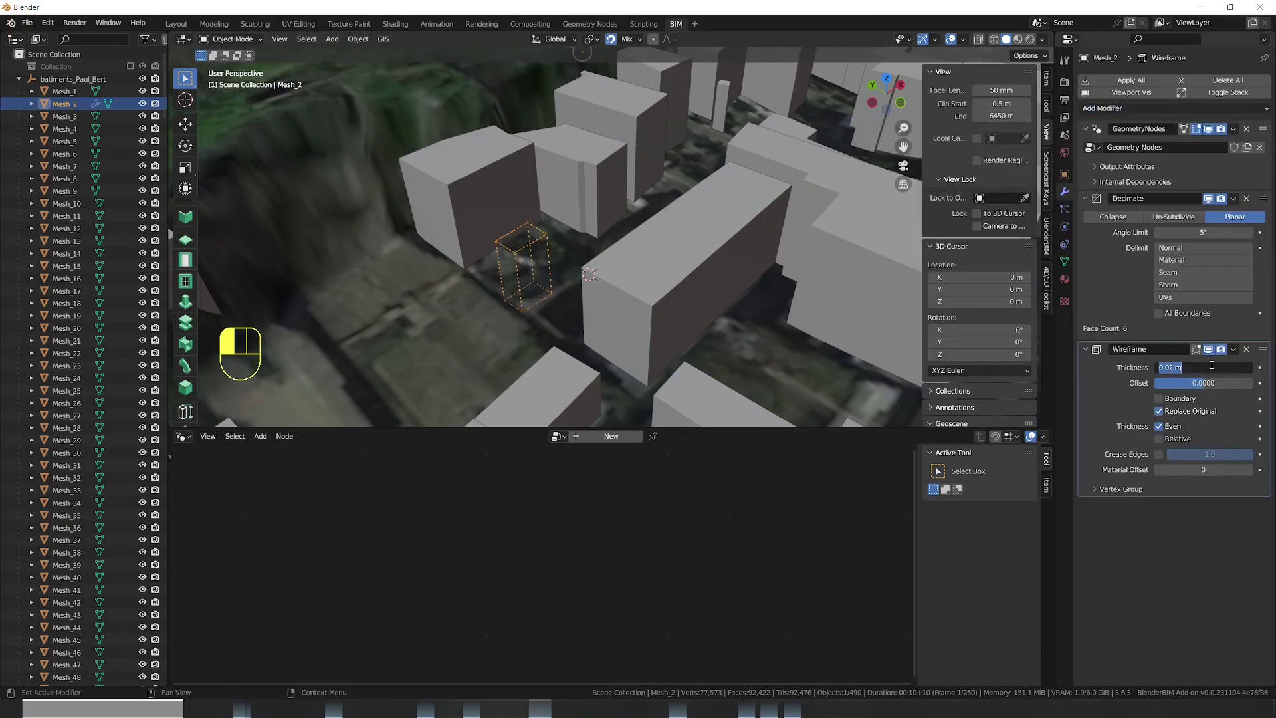
{"action": "type", "text": "0.5"}
{"action": "left_click", "coordinate": [1122, 376]}
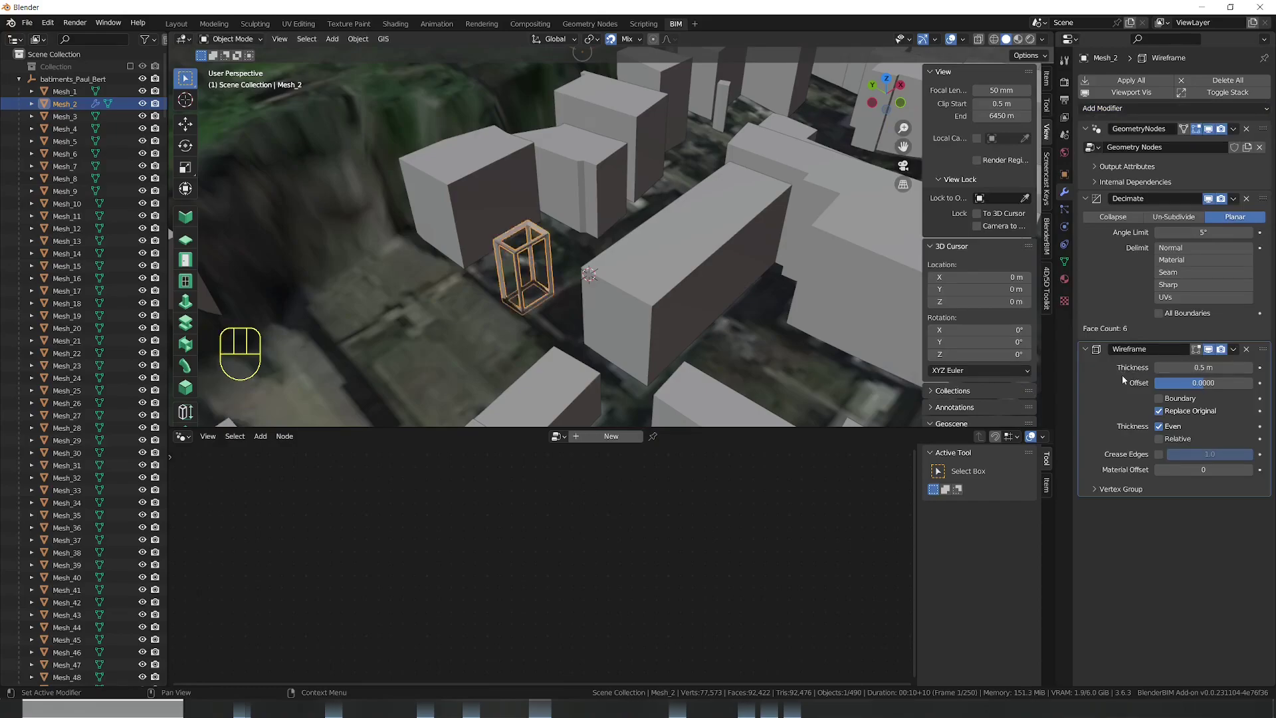
Set Mesh_2's wireframe thickness to 0.1 m and check the building's edges
{"action": "scroll", "coordinate": [564, 262], "scroll_direction": "down", "scroll_amount": 2}
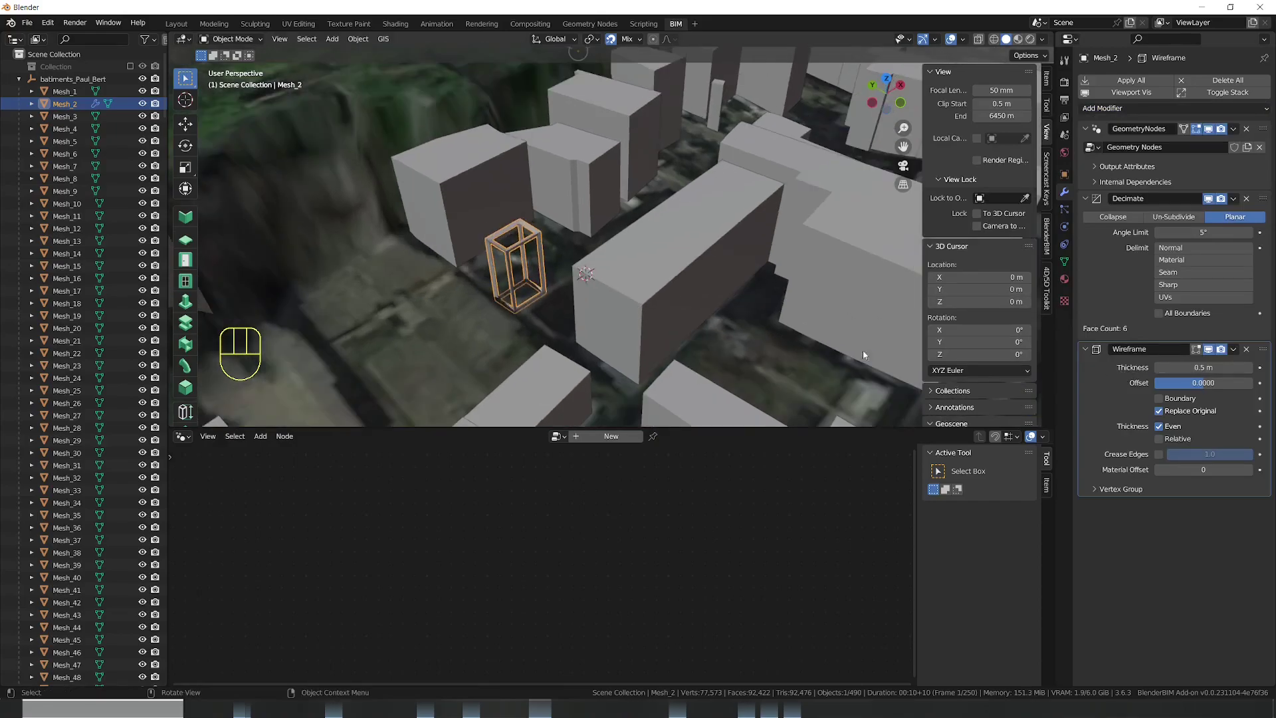
{"action": "left_click", "coordinate": [1203, 367]}
{"action": "type", "text": "0.1"}
{"action": "key", "text": "Return"}
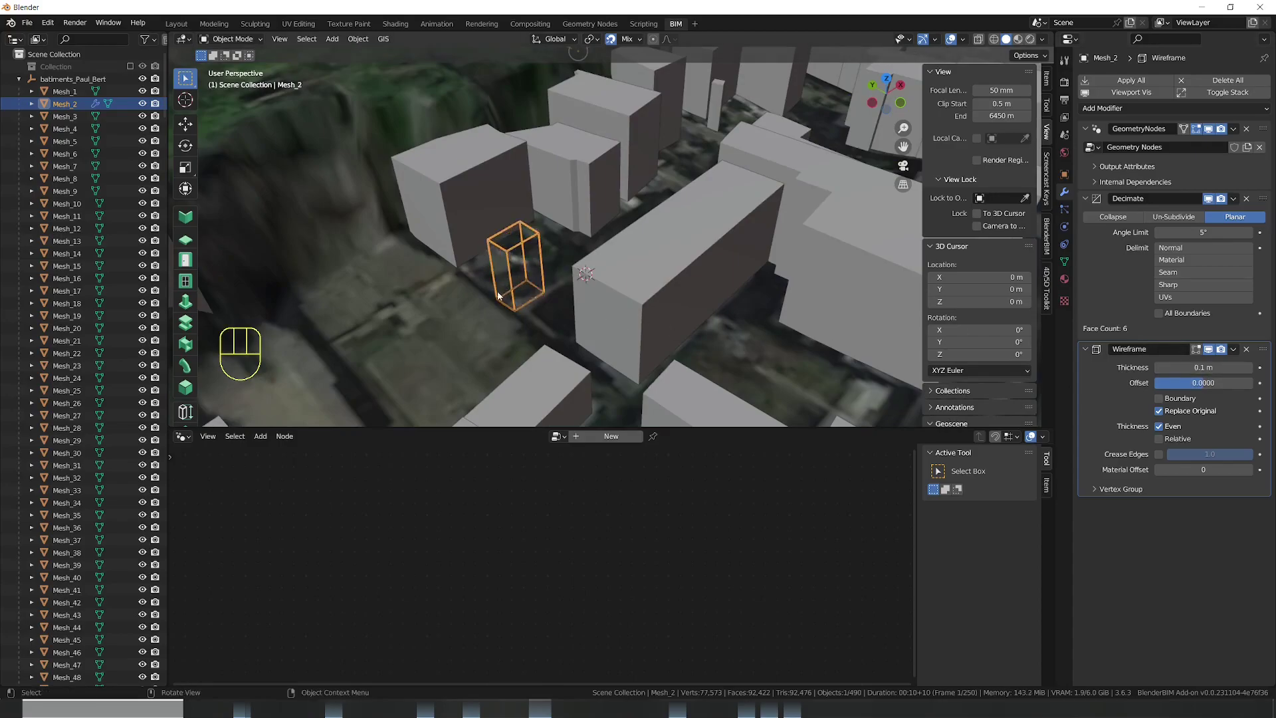
{"action": "scroll", "coordinate": [504, 282], "scroll_direction": "up", "scroll_amount": 3}
{"action": "scroll", "coordinate": [508, 269], "scroll_direction": "down", "scroll_amount": 3}
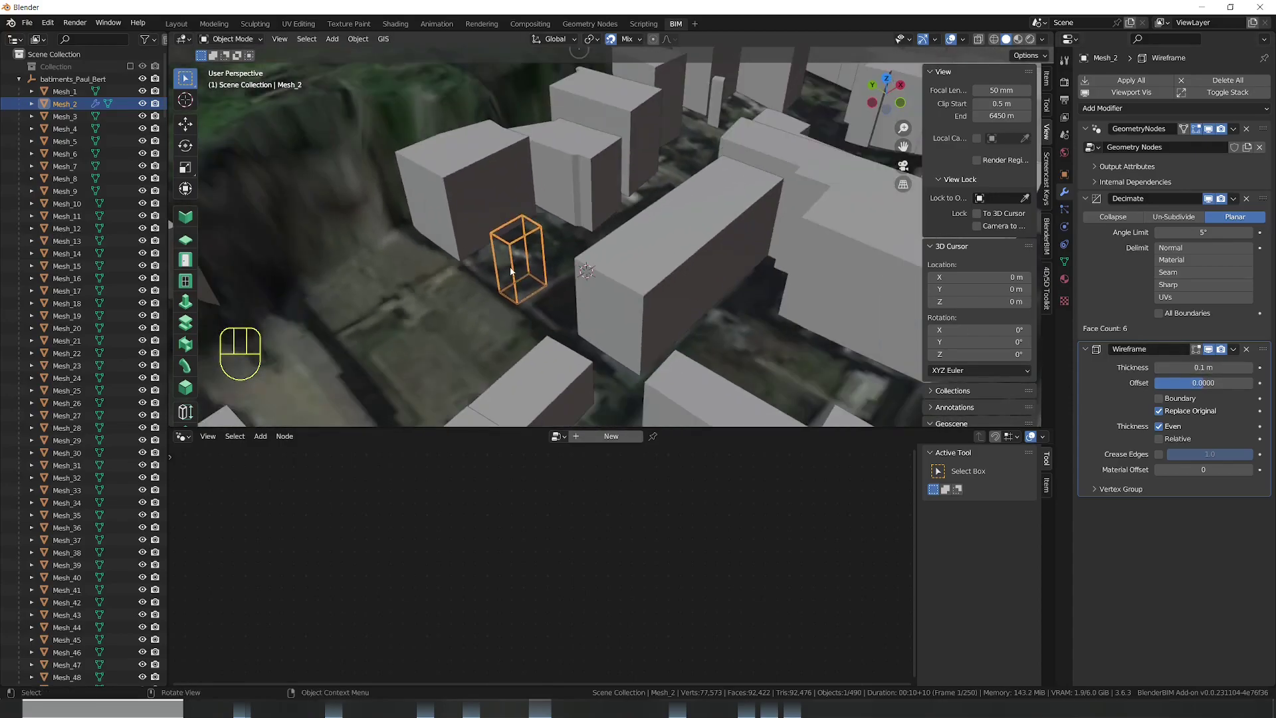
{"action": "scroll", "coordinate": [511, 270], "scroll_direction": "down", "scroll_amount": 1}
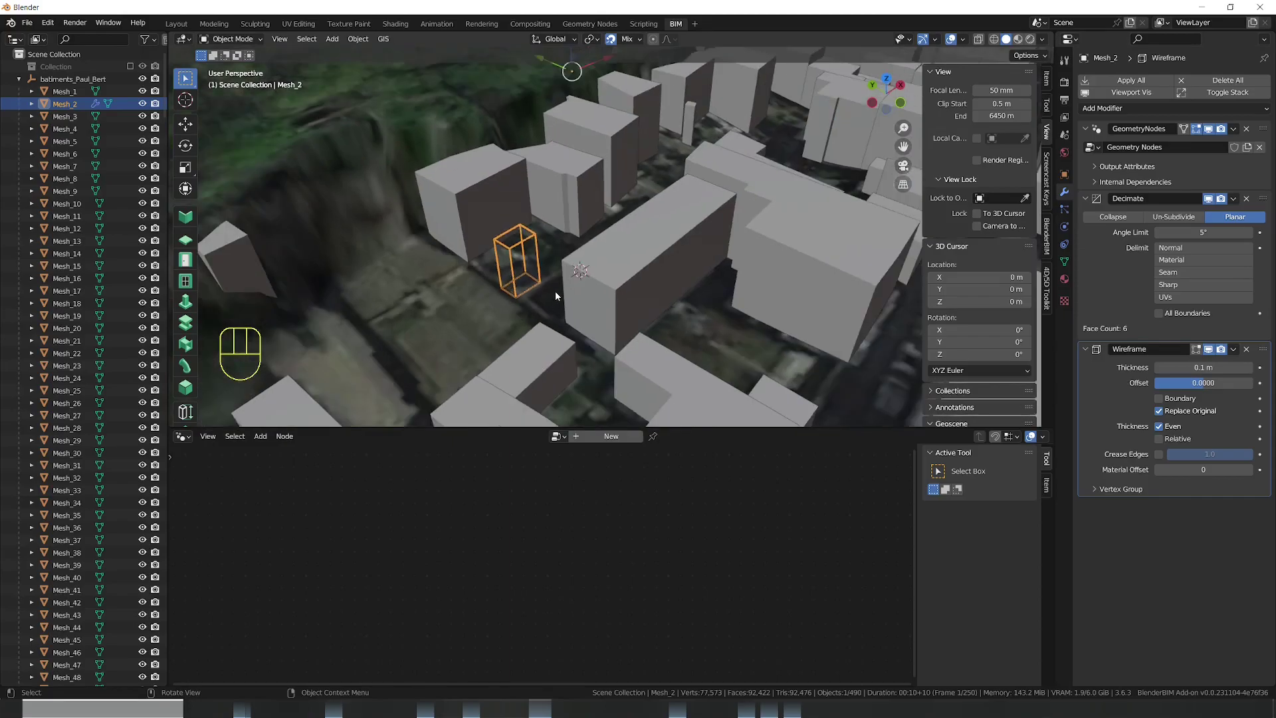
{"action": "key", "text": "Tab"}
{"action": "key", "text": "Tab"}
Add a Wireframe modifier to the long building Mesh_348, inspect its edges from another angle, and remove the modifier
{"action": "left_click", "coordinate": [607, 256]}
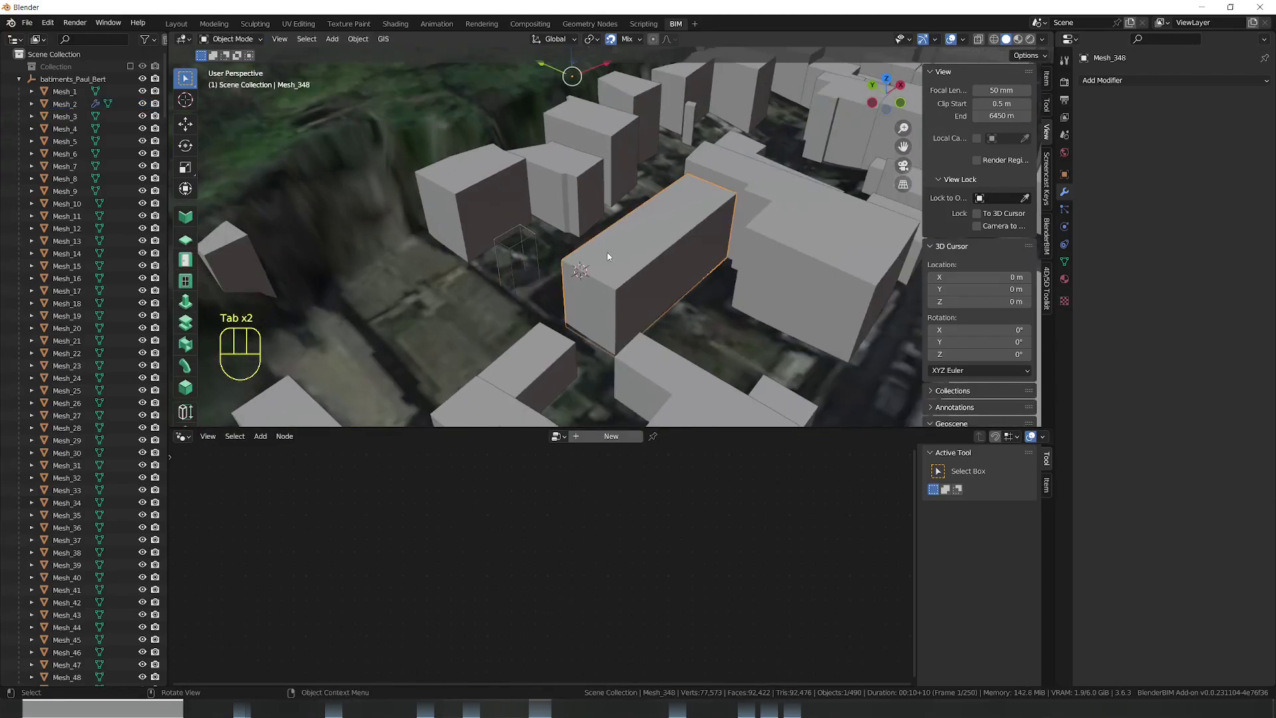
{"action": "left_click", "coordinate": [1130, 80]}
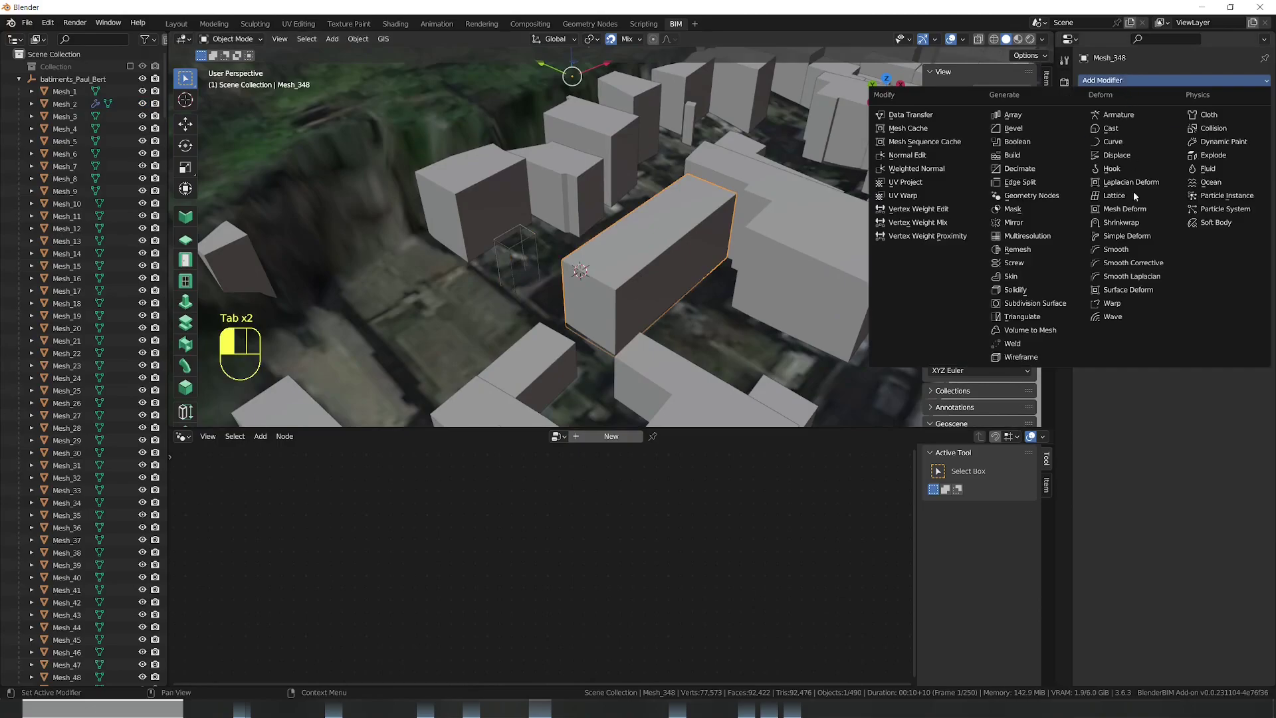
{"action": "left_click", "coordinate": [1028, 359]}
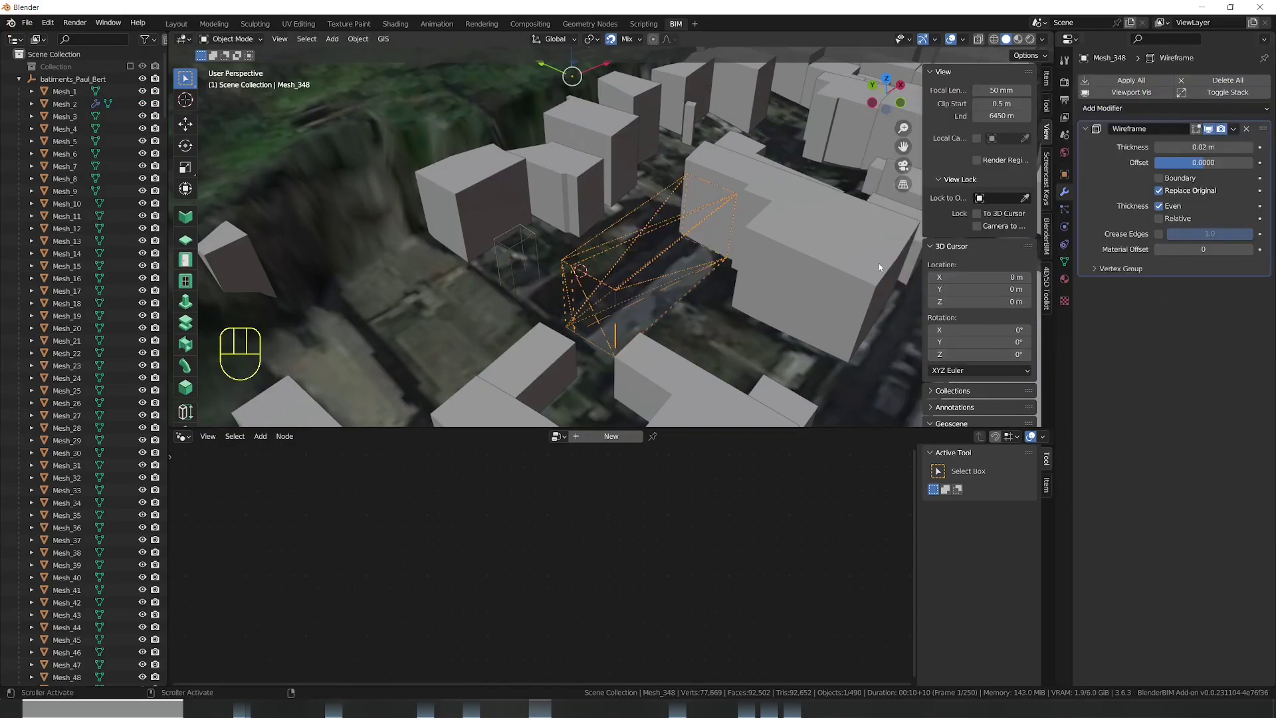
{"action": "left_click_drag", "start_coordinate": [627, 251], "coordinate": [694, 254]}
{"action": "left_click", "coordinate": [1246, 129]}
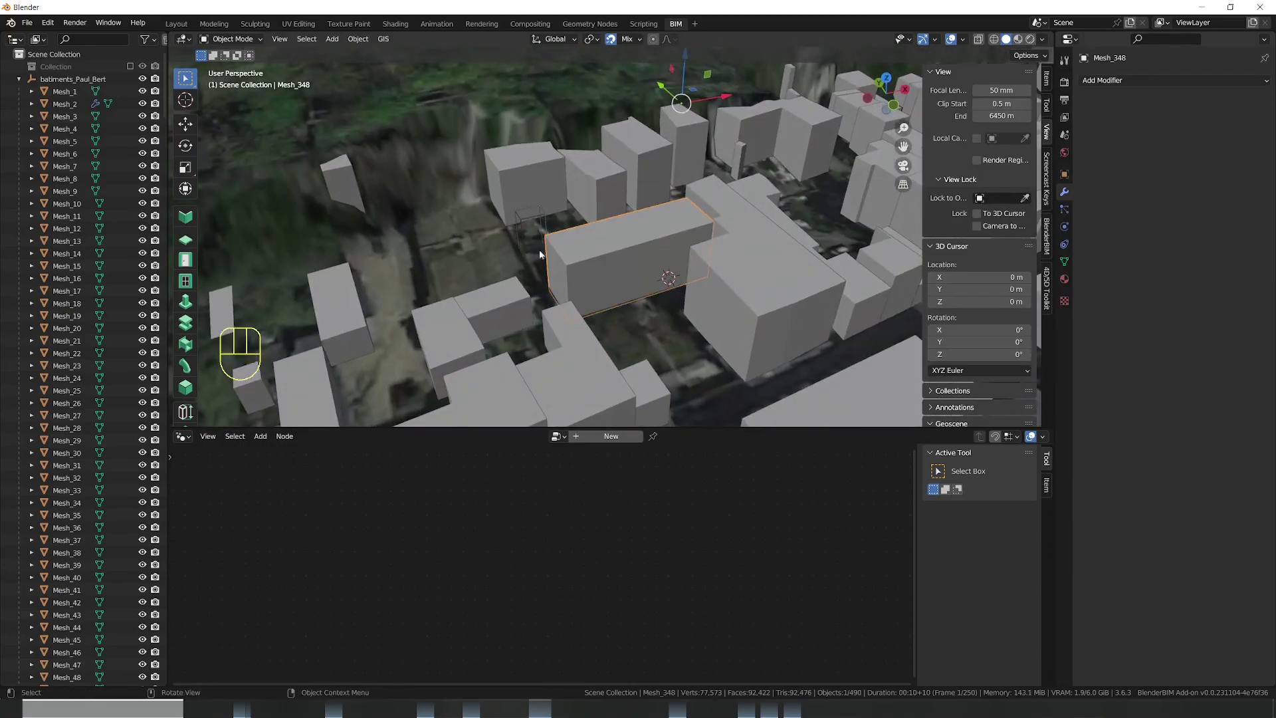
Select every building object from Mesh_2 through Node_304, keeping Mesh_2 as the active object
{"action": "left_click", "coordinate": [535, 221]}
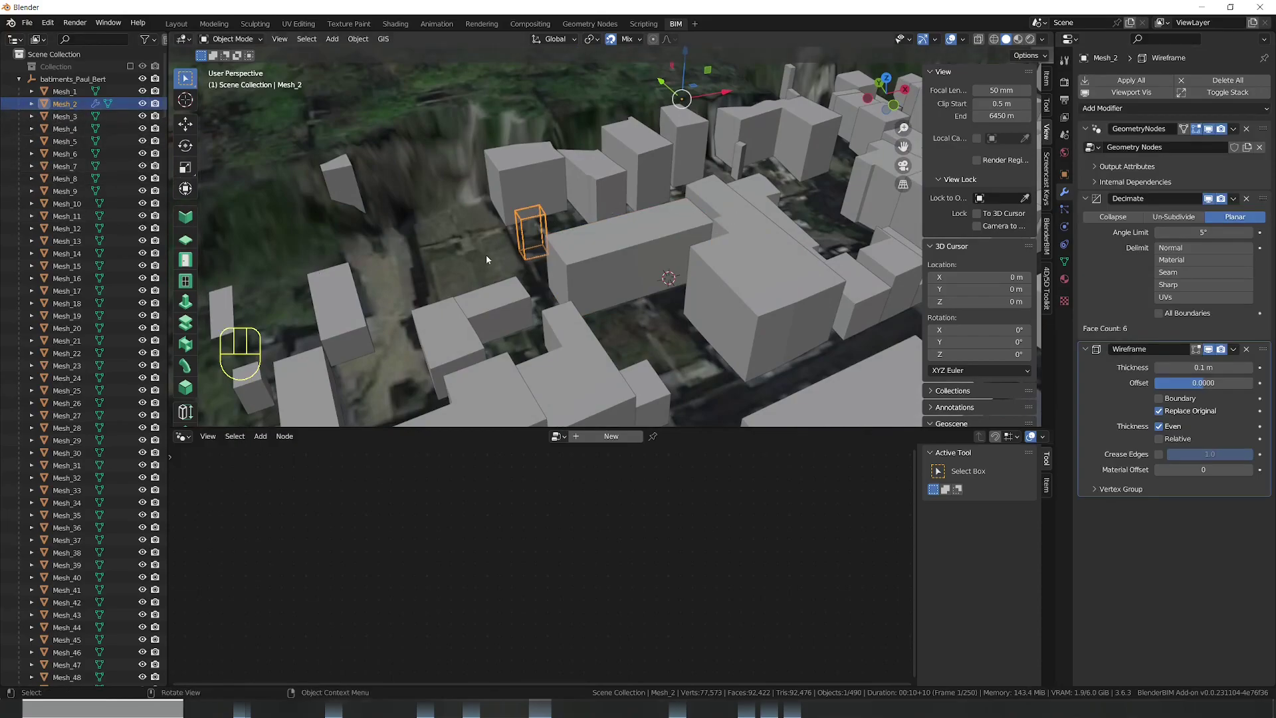
{"action": "scroll", "coordinate": [73, 244], "scroll_direction": "down", "scroll_amount": 3}
{"action": "scroll", "coordinate": [73, 244], "scroll_direction": "down", "scroll_amount": 20}
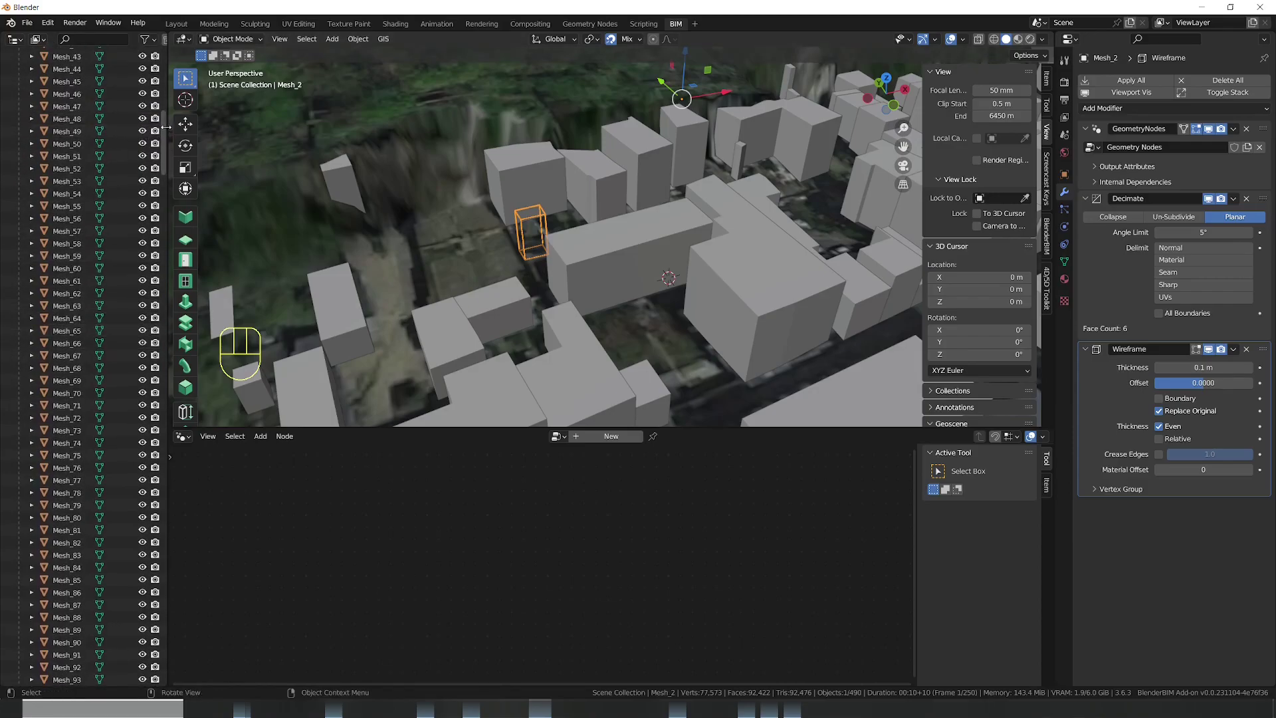
{"action": "left_click_drag", "start_coordinate": [163, 136], "coordinate": [161, 662]}
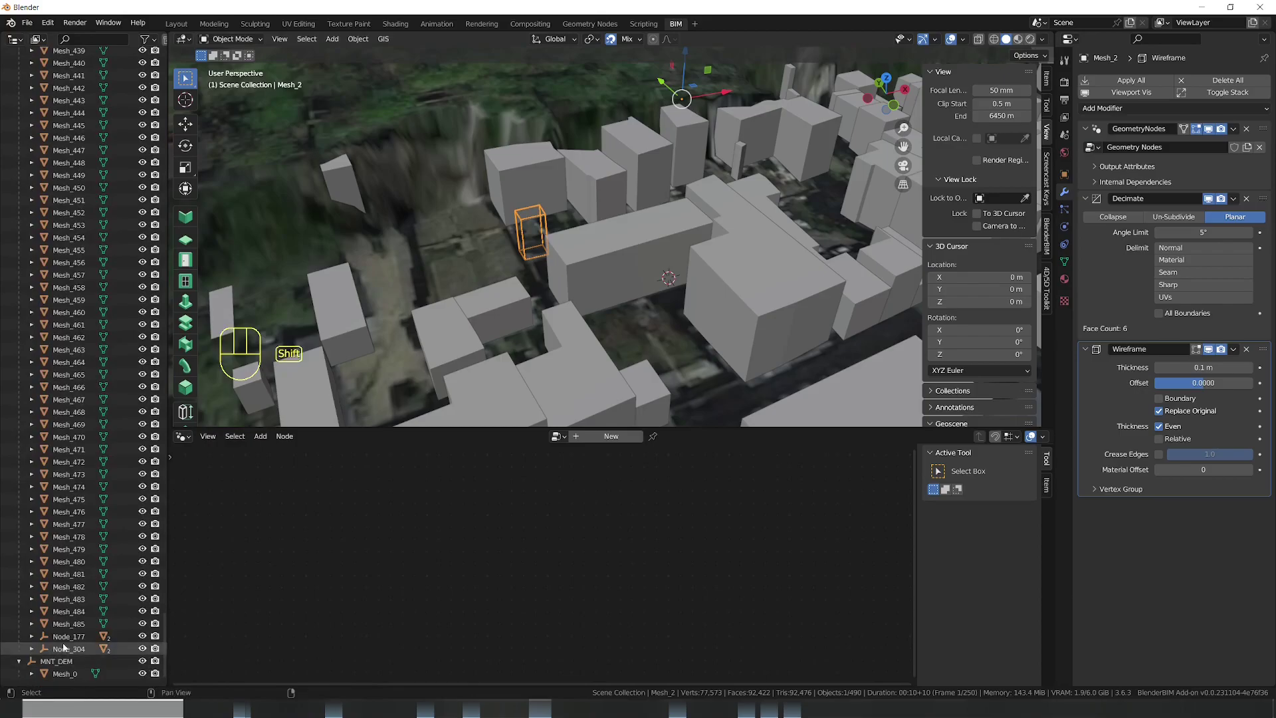
{"action": "left_click", "coordinate": [64, 648], "text": "shift"}
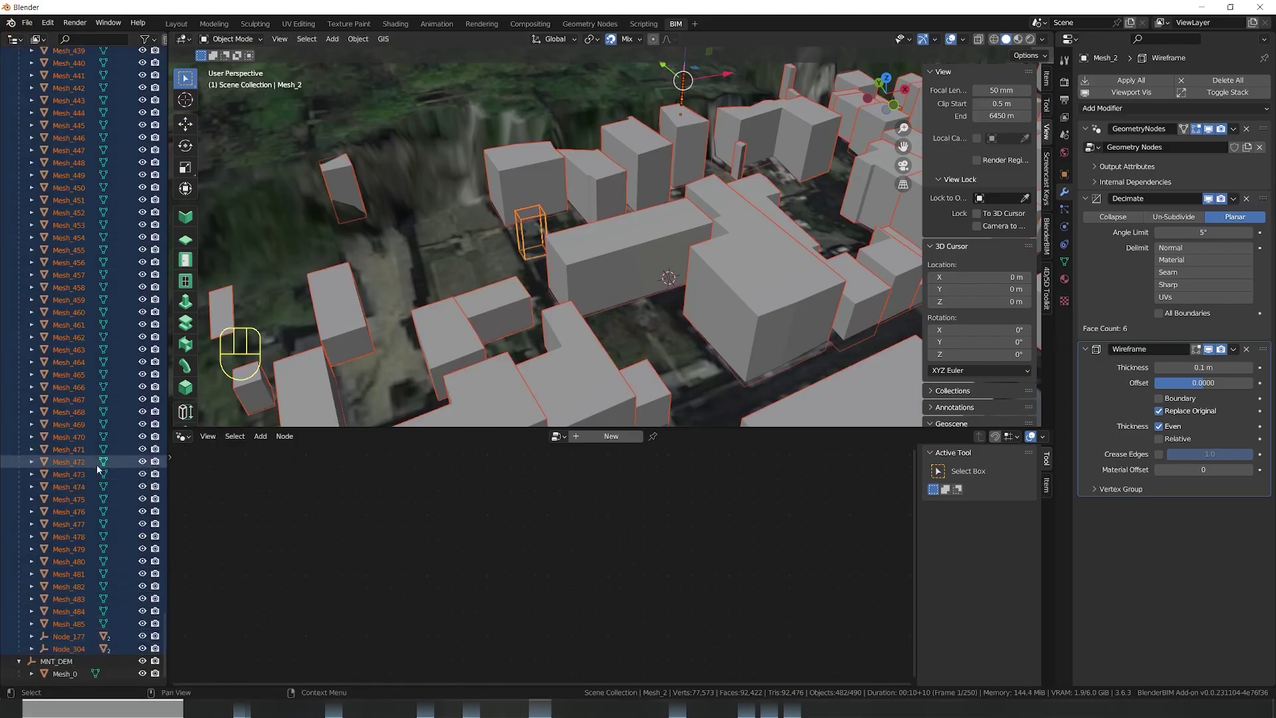
{"action": "left_click_drag", "start_coordinate": [164, 654], "coordinate": [157, 78]}
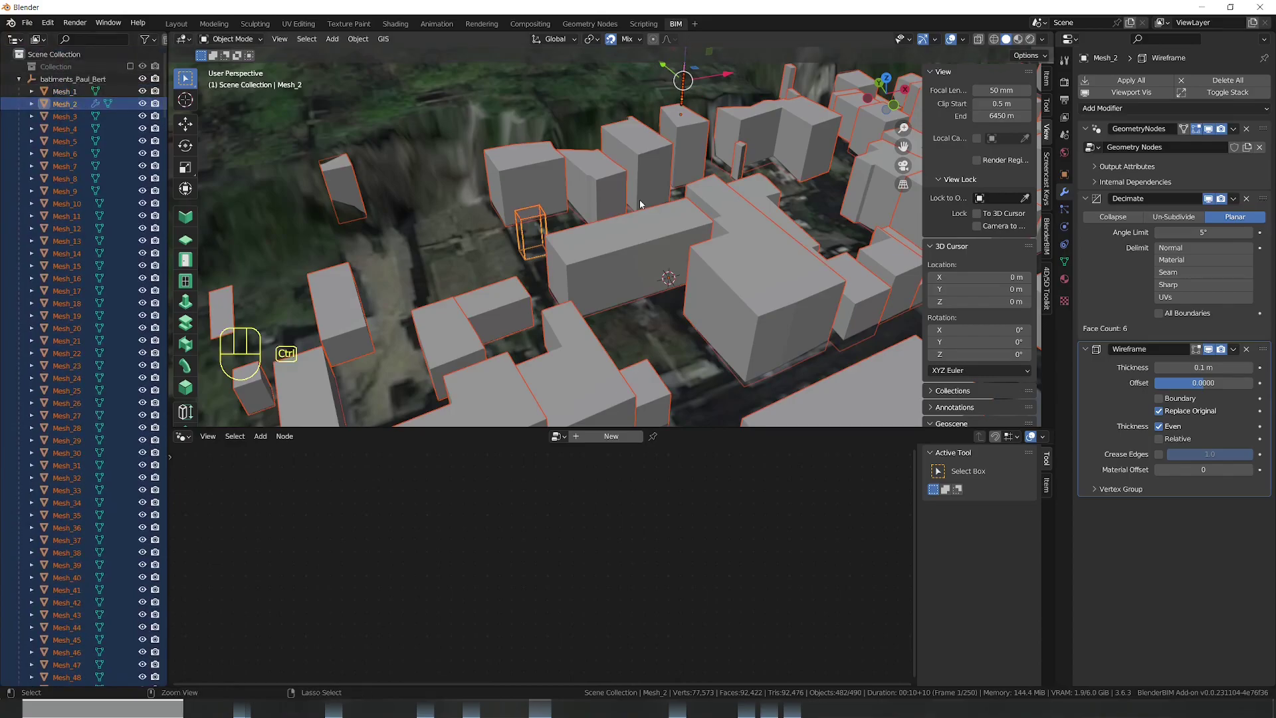
Copy Mesh_2's modifiers to all selected buildings, remove Mesh_2's Wireframe modifier, and undo both changes
{"action": "key", "text": "ctrl+l"}
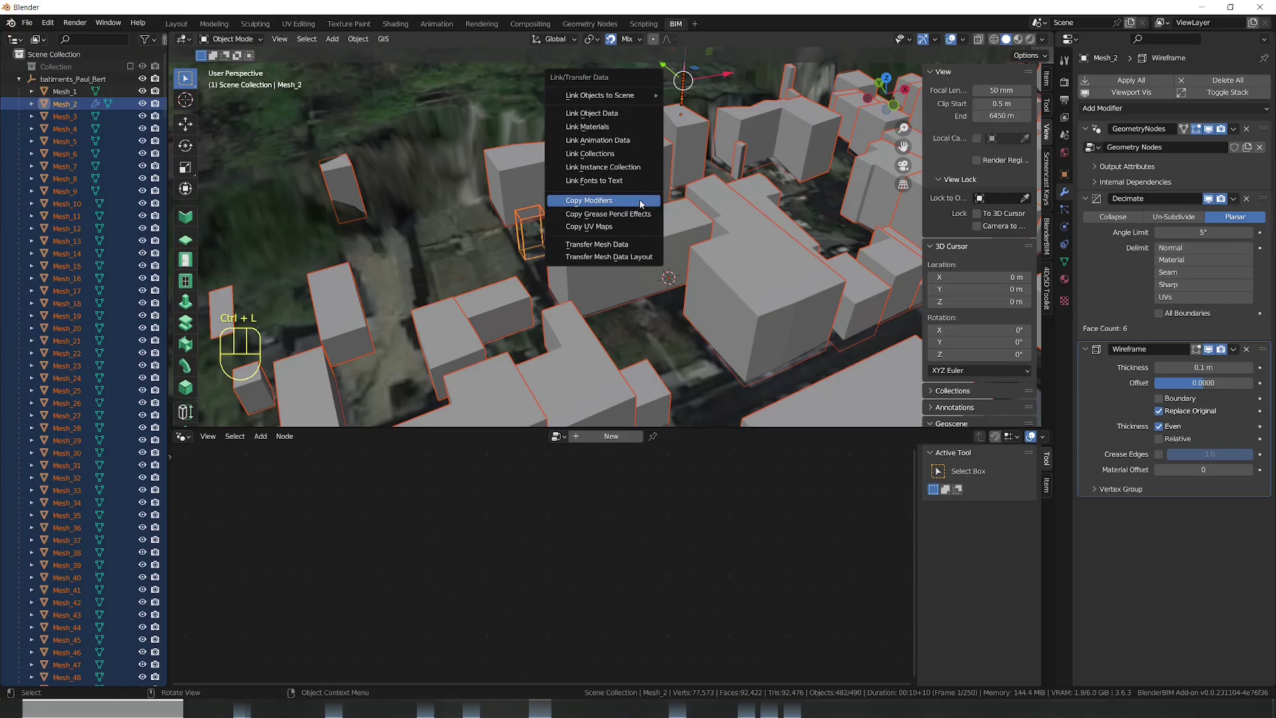
{"action": "left_click", "coordinate": [642, 204]}
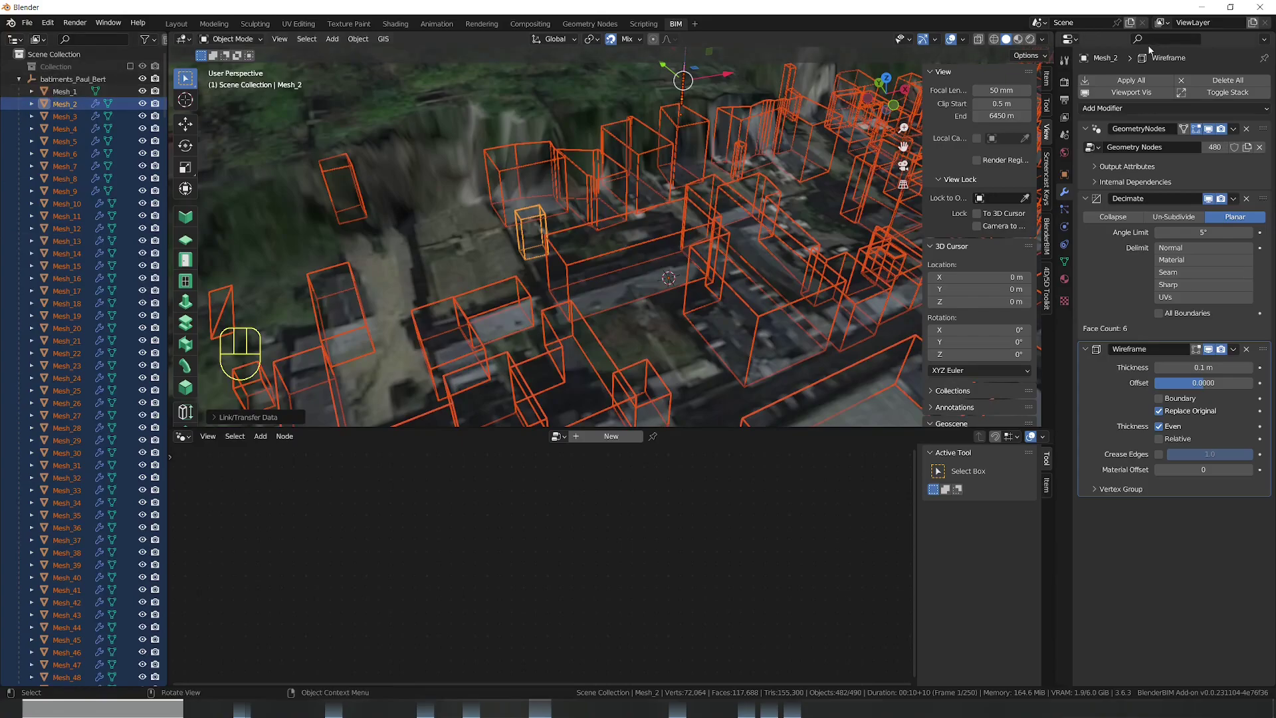
{"action": "left_click", "coordinate": [1247, 349]}
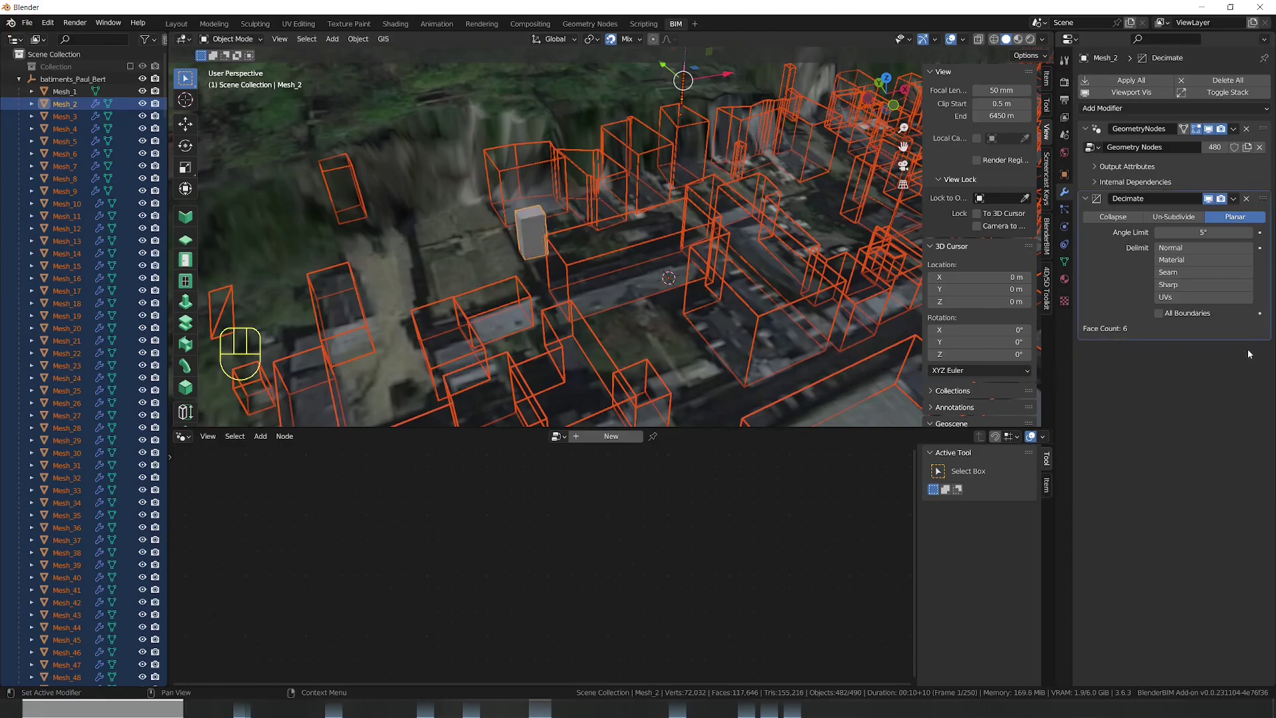
{"action": "key", "text": "ctrl"}
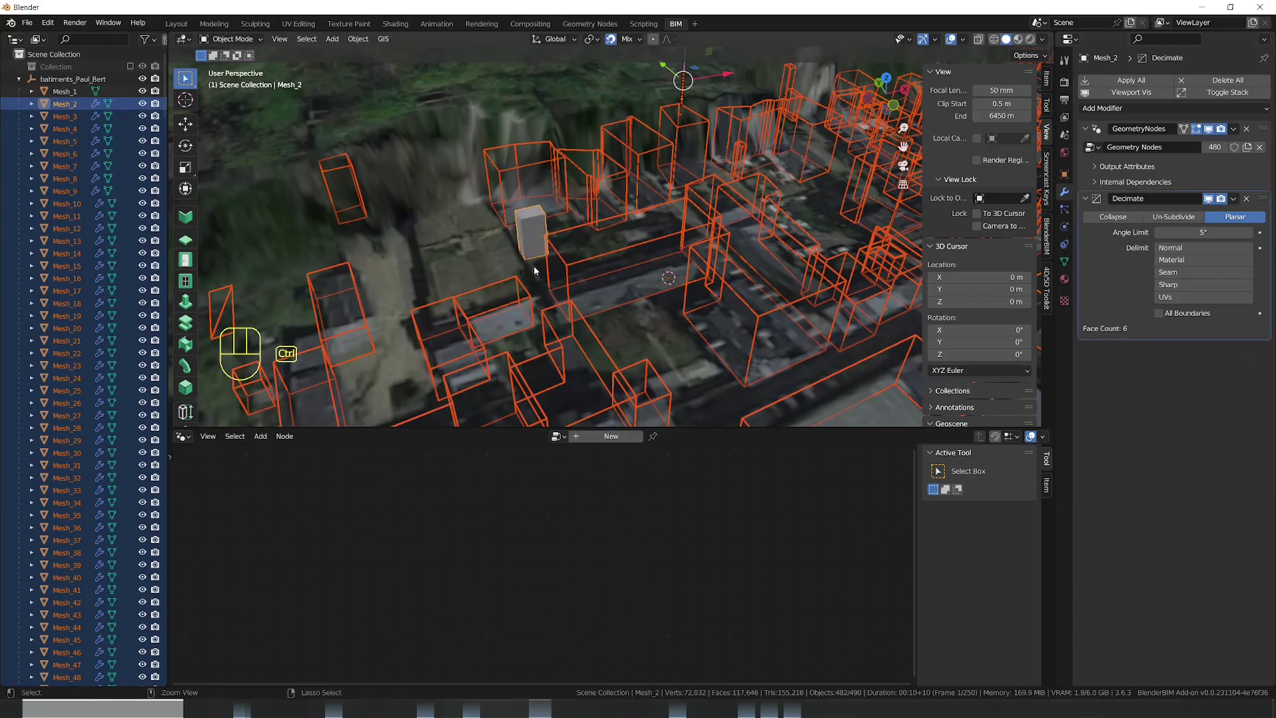
{"action": "key", "text": "ctrl+z"}
{"action": "key", "text": "ctrl+z"}
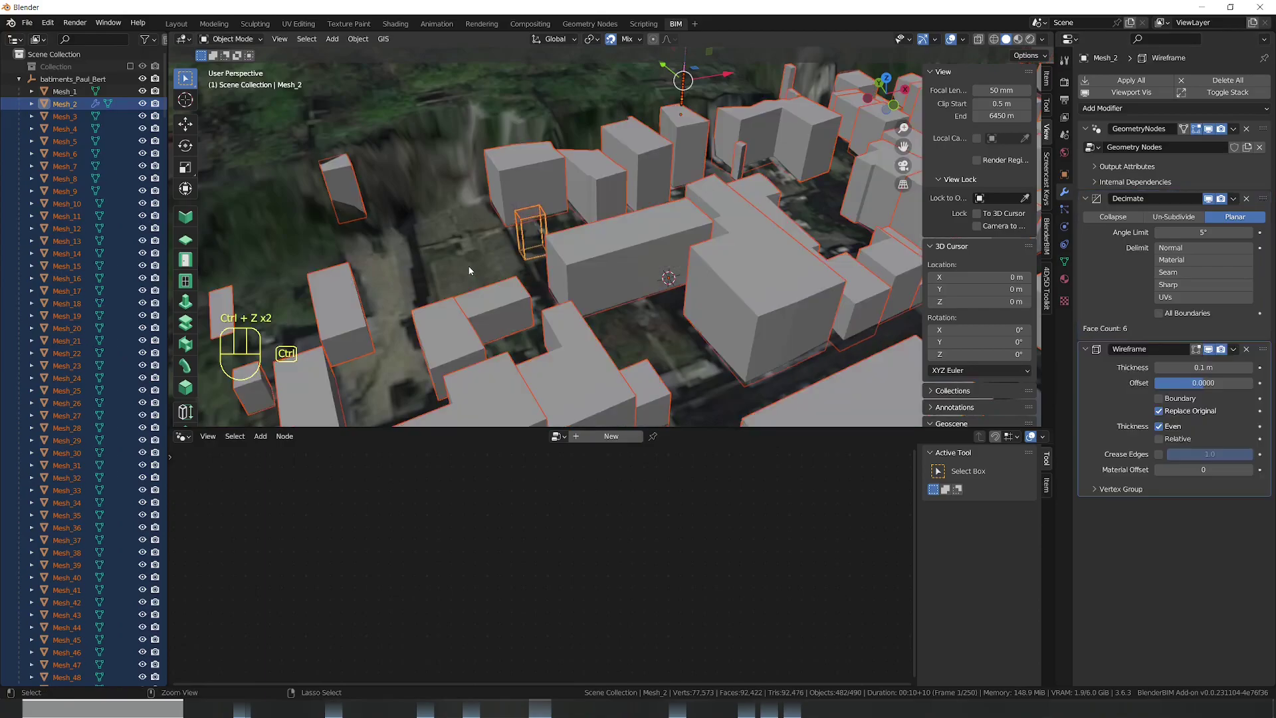
Remove the Wireframe modifier from Mesh_2 and copy its Geometry Nodes and Decimate modifiers to all selected buildings
{"action": "left_click", "coordinate": [1247, 349]}
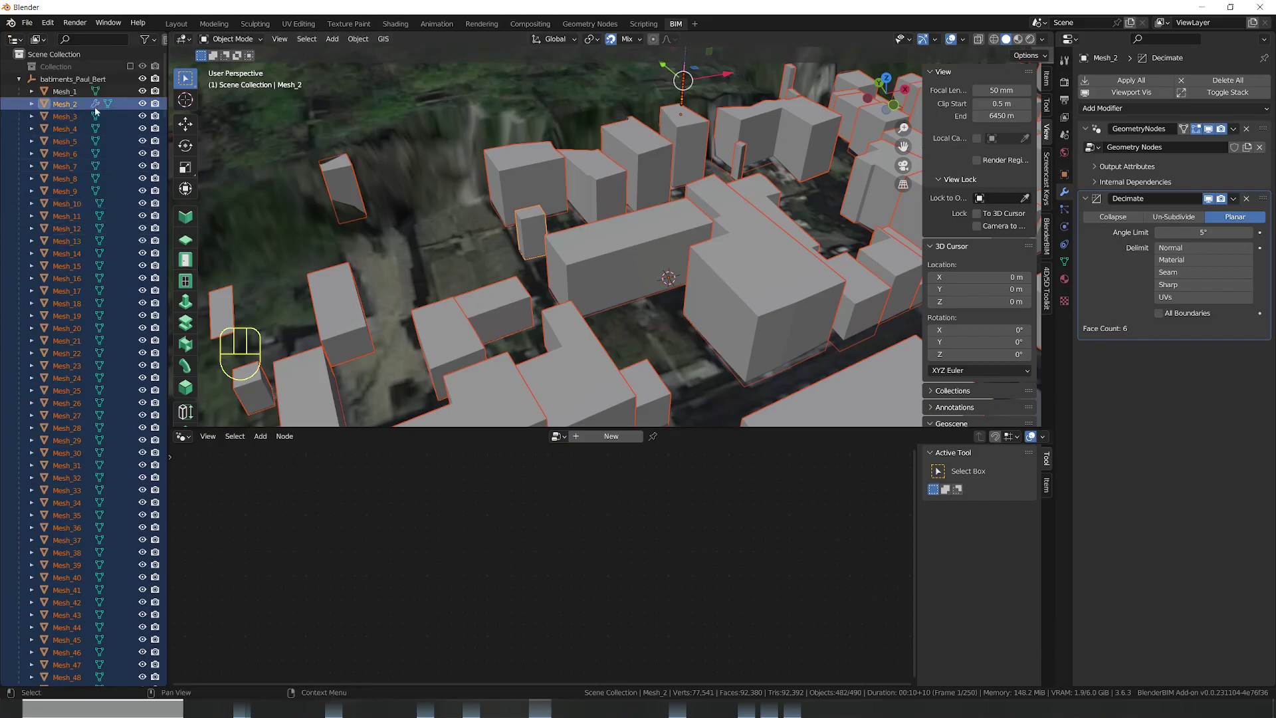
{"action": "key", "text": "ctrl"}
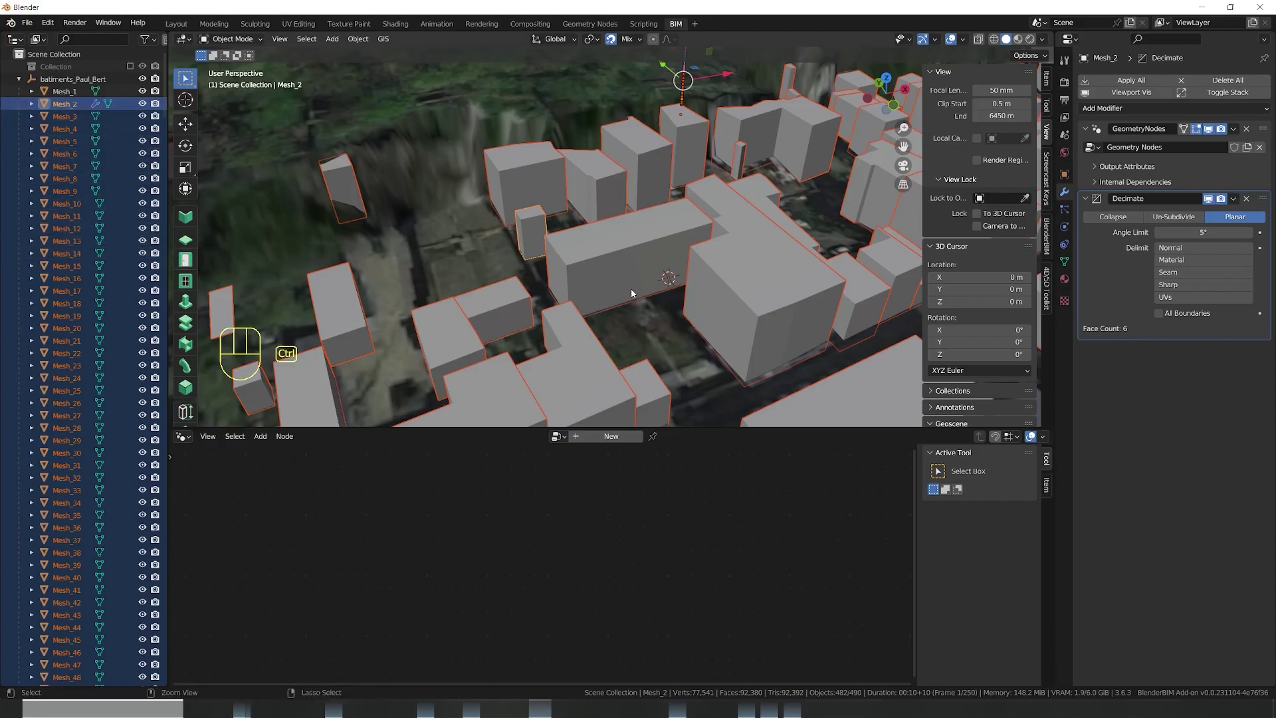
{"action": "key", "text": "ctrl+l"}
{"action": "left_click", "coordinate": [632, 293]}
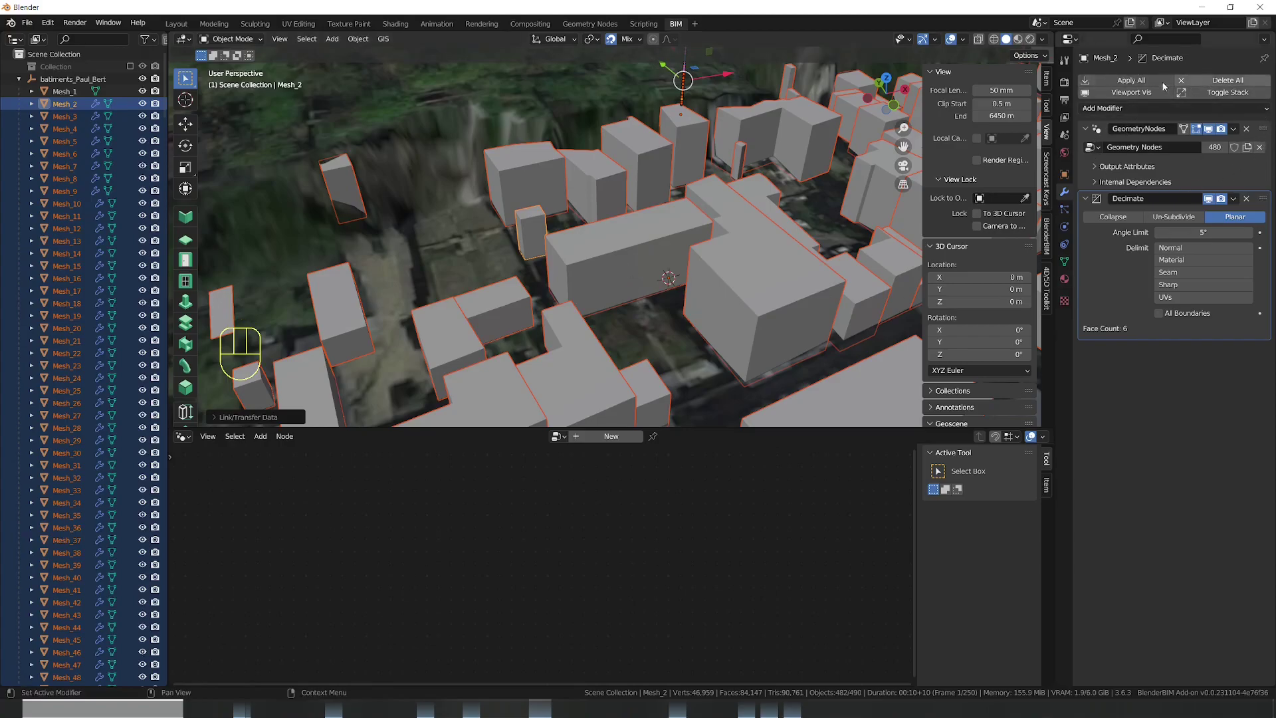
Apply all modifiers on the selected buildings of batiments_Paul_Bert
{"action": "left_click", "coordinate": [1140, 84]}
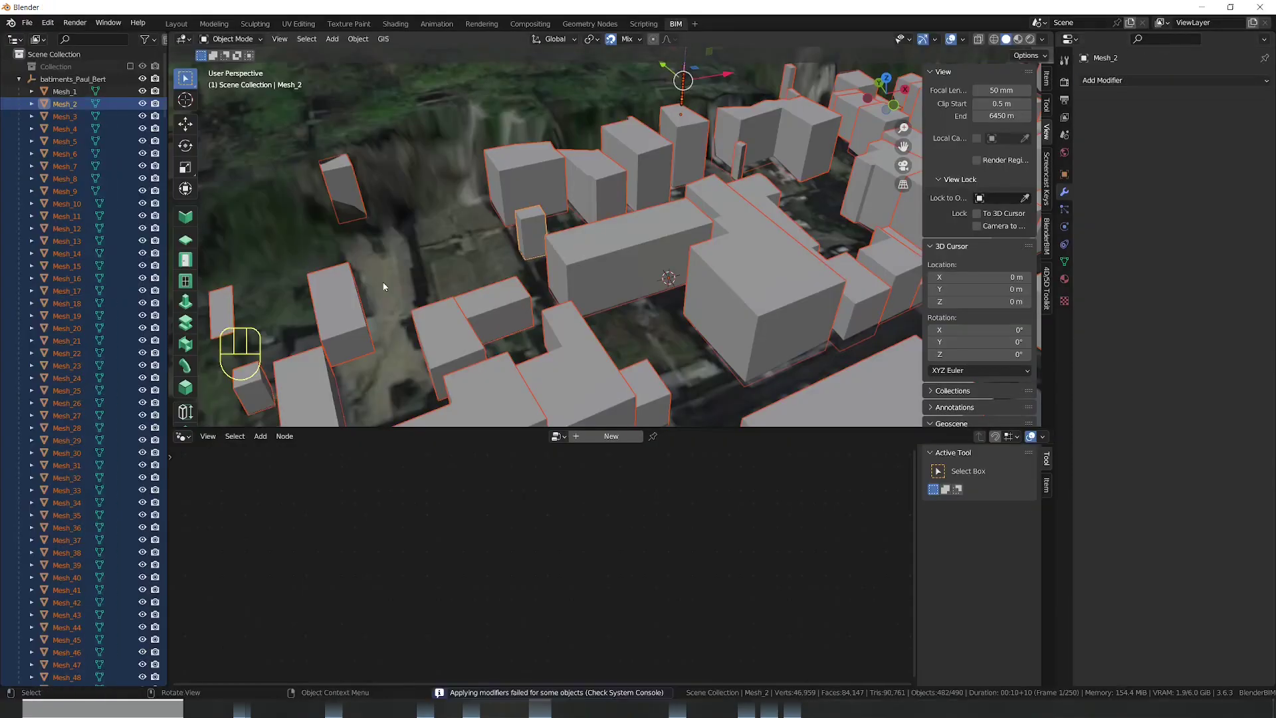
{"action": "left_click", "coordinate": [19, 79]}
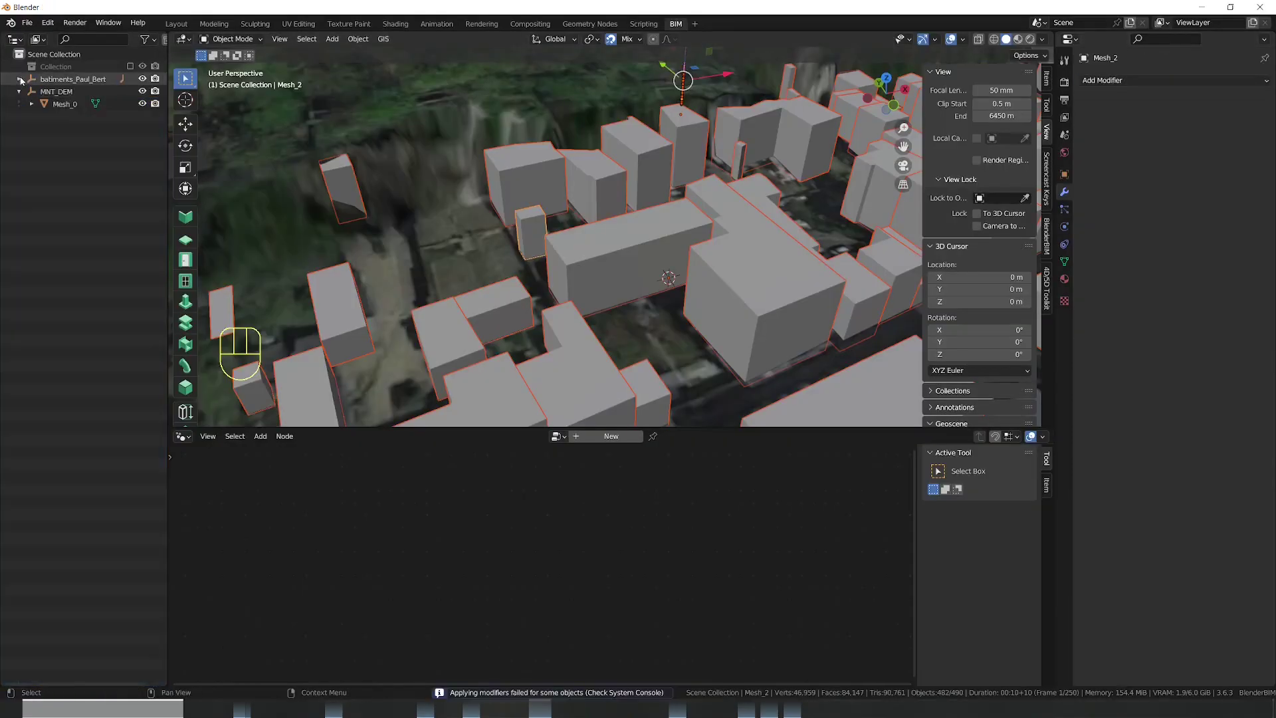
{"action": "left_click", "coordinate": [19, 79]}
Inspect the cleaned geometry of buildings Mesh_349 and Mesh_343 in Edit Mode
{"action": "left_click", "coordinate": [763, 269]}
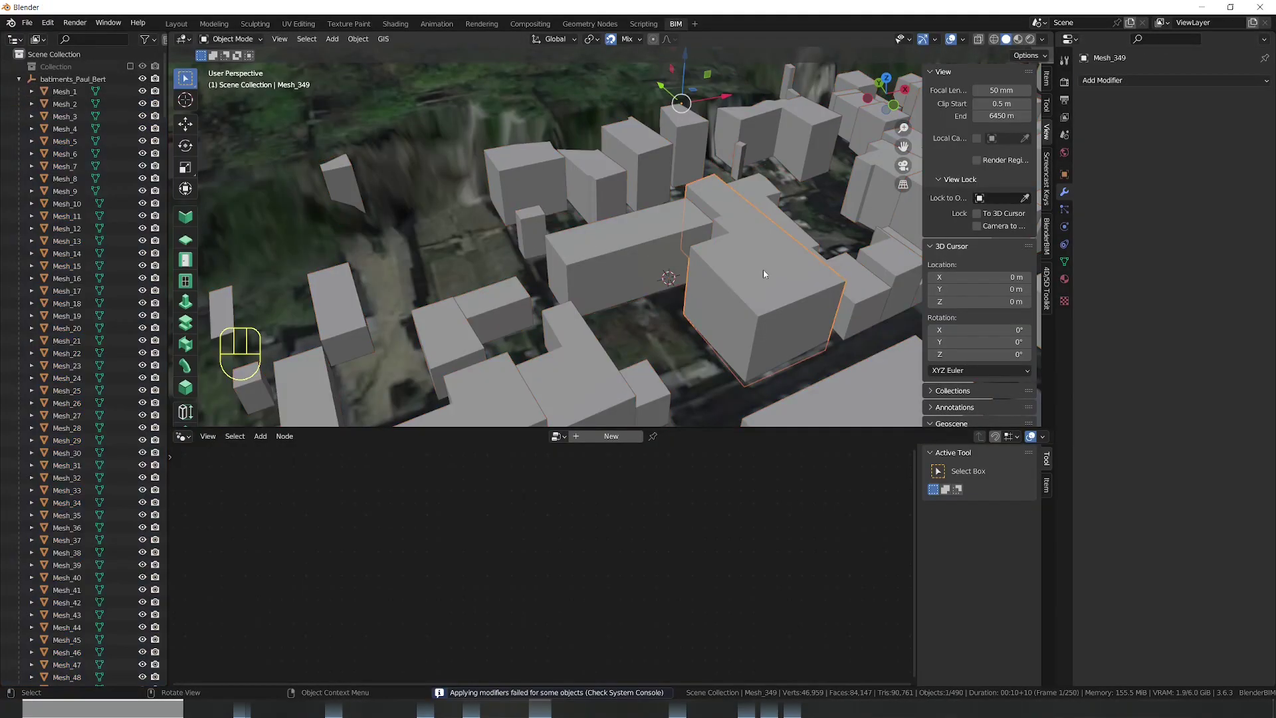
{"action": "key", "text": "Tab"}
{"action": "key", "text": "Tab"}
{"action": "left_click_drag", "start_coordinate": [767, 267], "coordinate": [655, 228]}
{"action": "left_click", "coordinate": [698, 259]}
{"action": "key", "text": "Tab"}
{"action": "key", "text": "Tab"}
{"action": "mouse_move", "coordinate": [728, 281]}
{"action": "left_mouse_down"}
{"action": "mouse_move", "coordinate": [715, 271]}
{"action": "mouse_move", "coordinate": [731, 279]}
{"action": "left_mouse_up"}
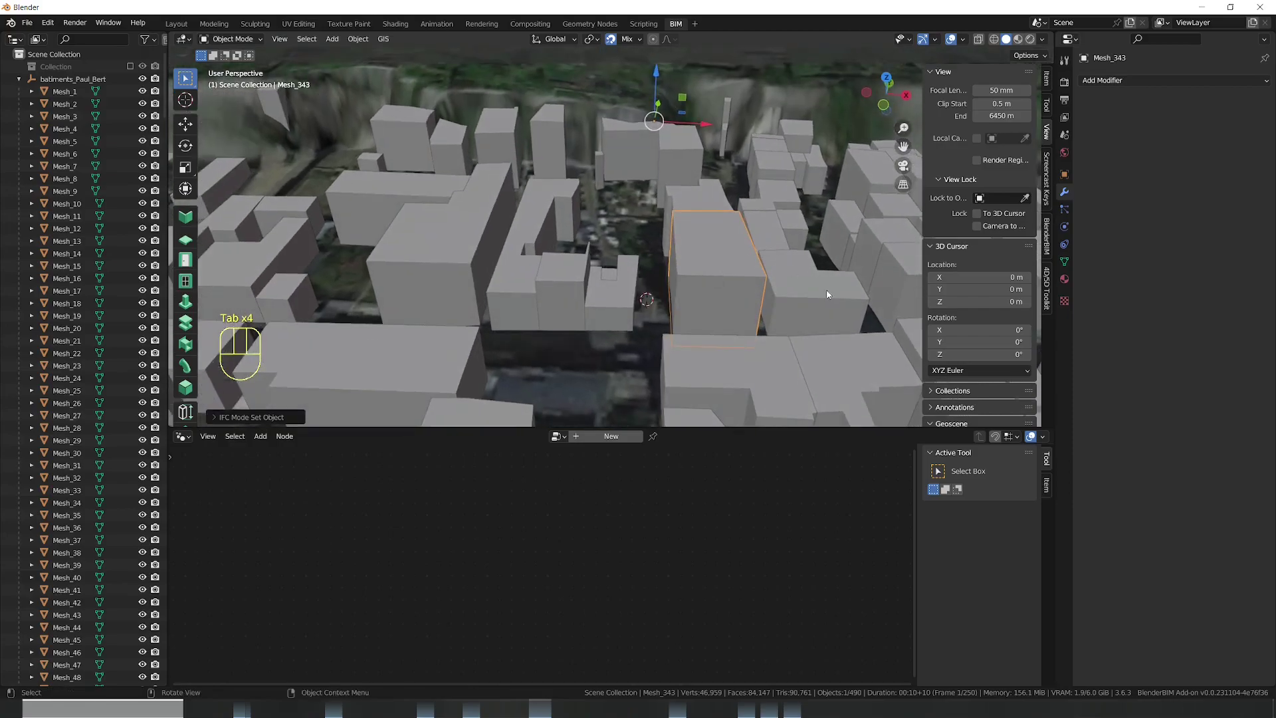
Try moving the roof face of Mesh_188 along the global Z axis in Edit Mode, and cancel the move
{"action": "left_click", "coordinate": [817, 289]}
{"action": "key", "text": "Tab"}
{"action": "key", "text": "3"}
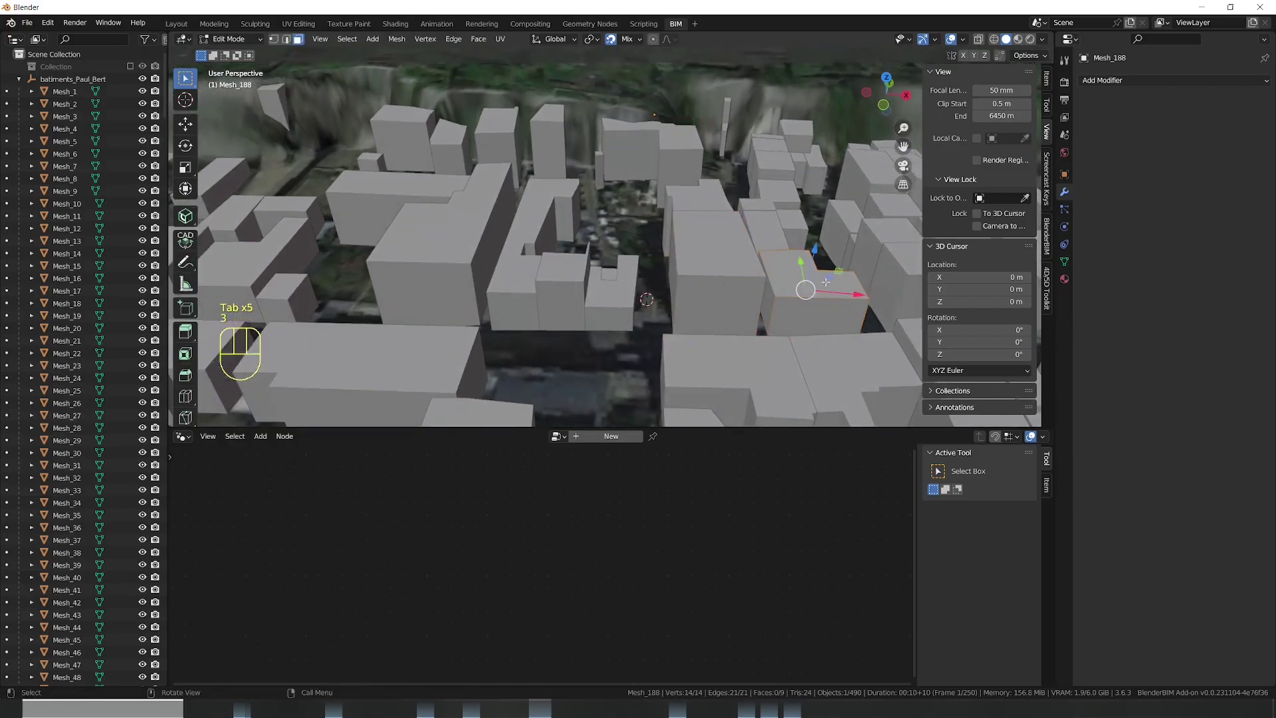
{"action": "left_click", "coordinate": [824, 281]}
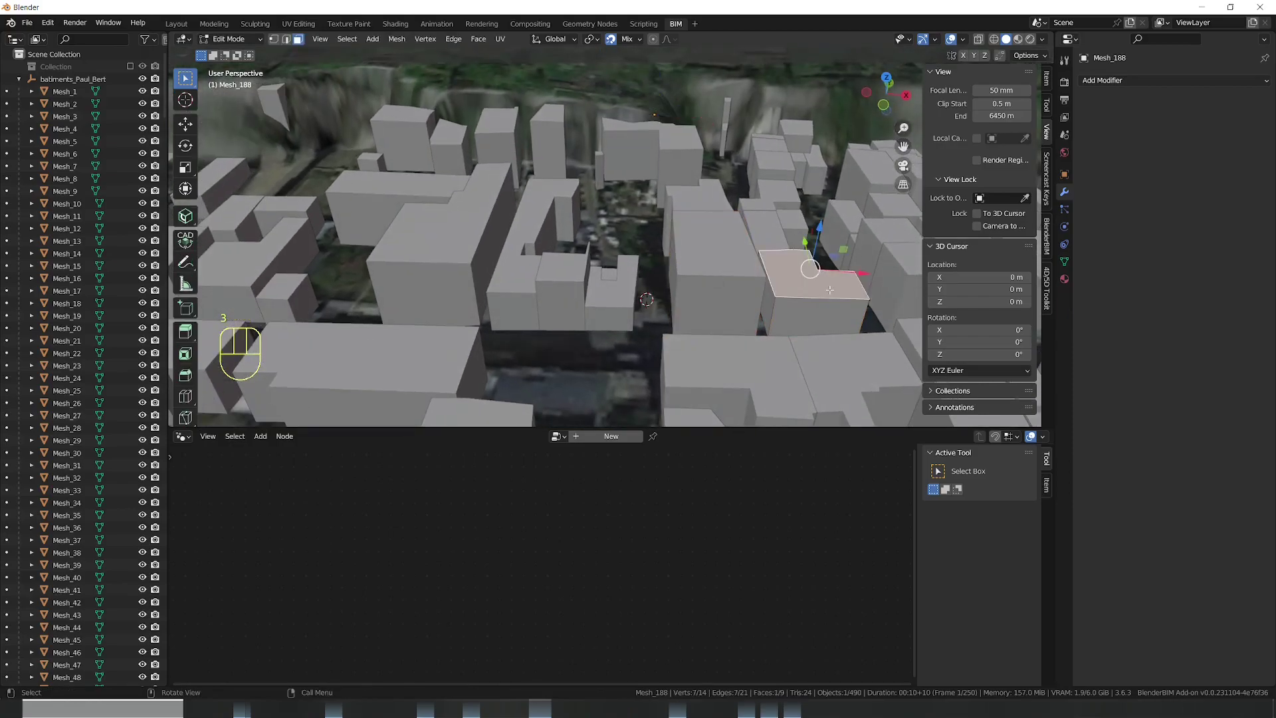
{"action": "key", "text": "g"}
{"action": "key", "text": "z"}
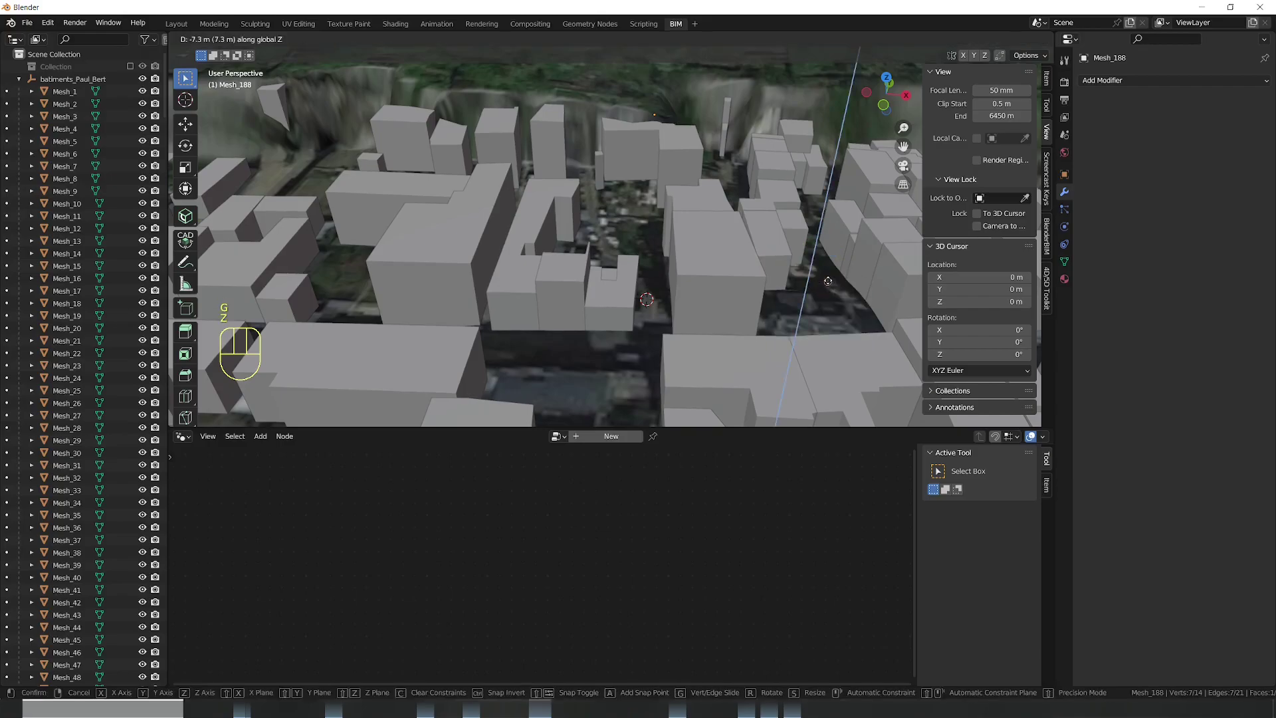
{"action": "key", "text": "ctrl"}
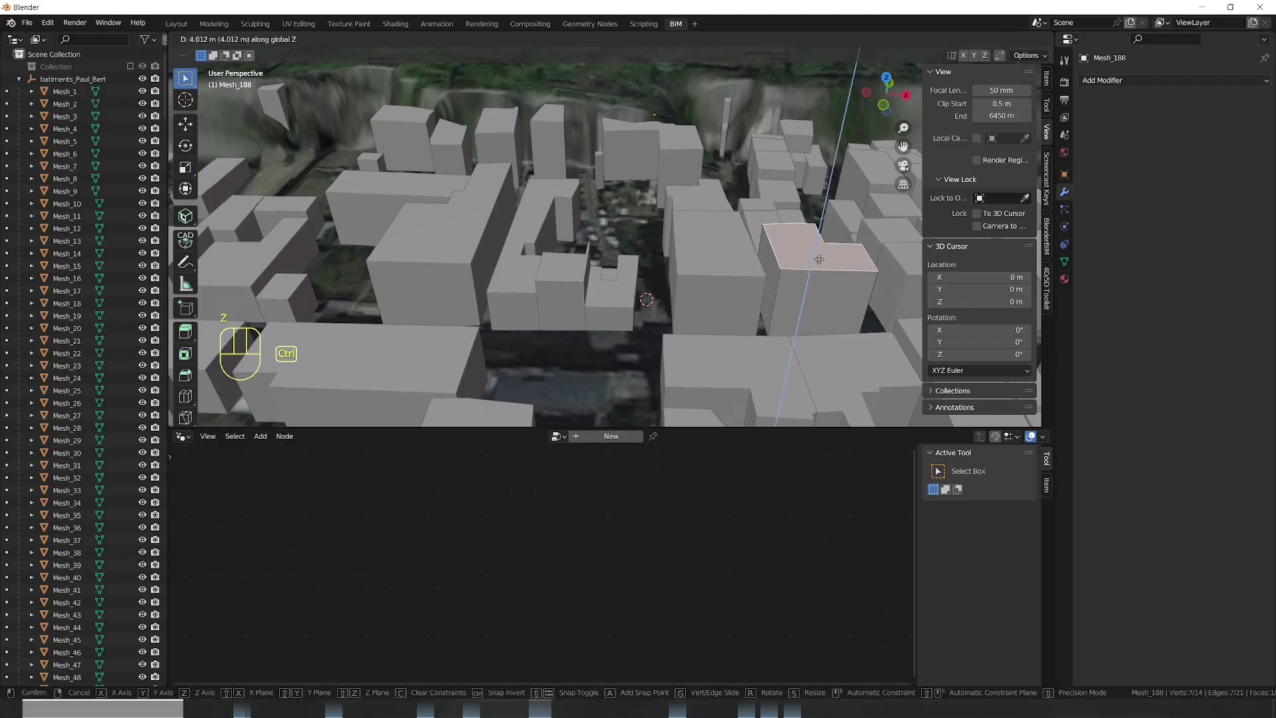
{"action": "key", "text": "super"}
{"action": "key", "text": "Escape"}
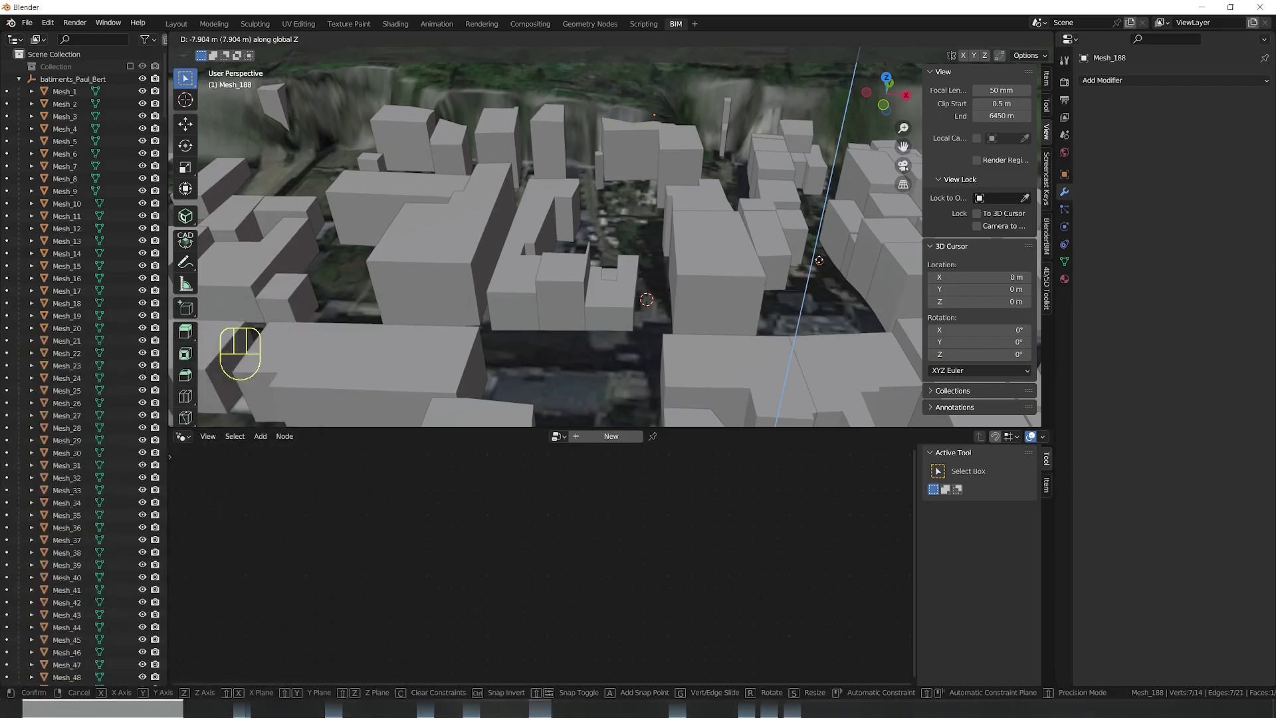
{"action": "key", "text": "ctrl+z"}
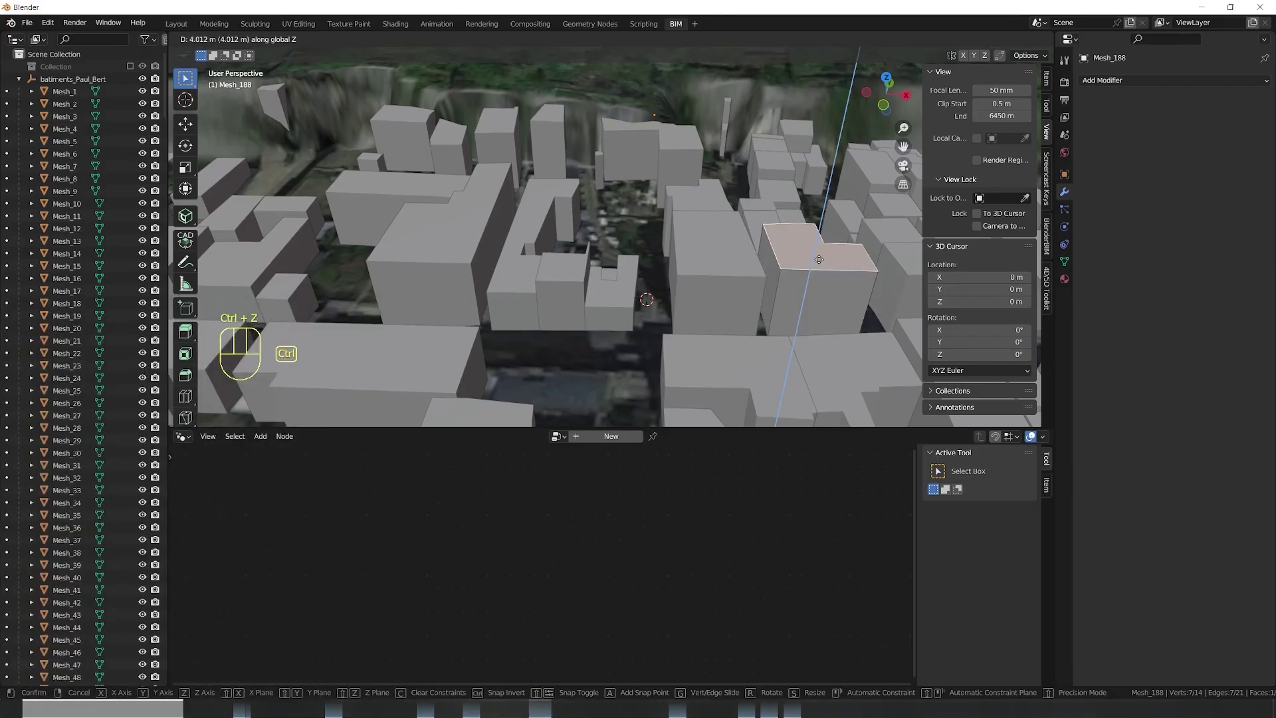
{"action": "key", "text": "Escape"}
{"action": "left_click", "coordinate": [829, 255]}
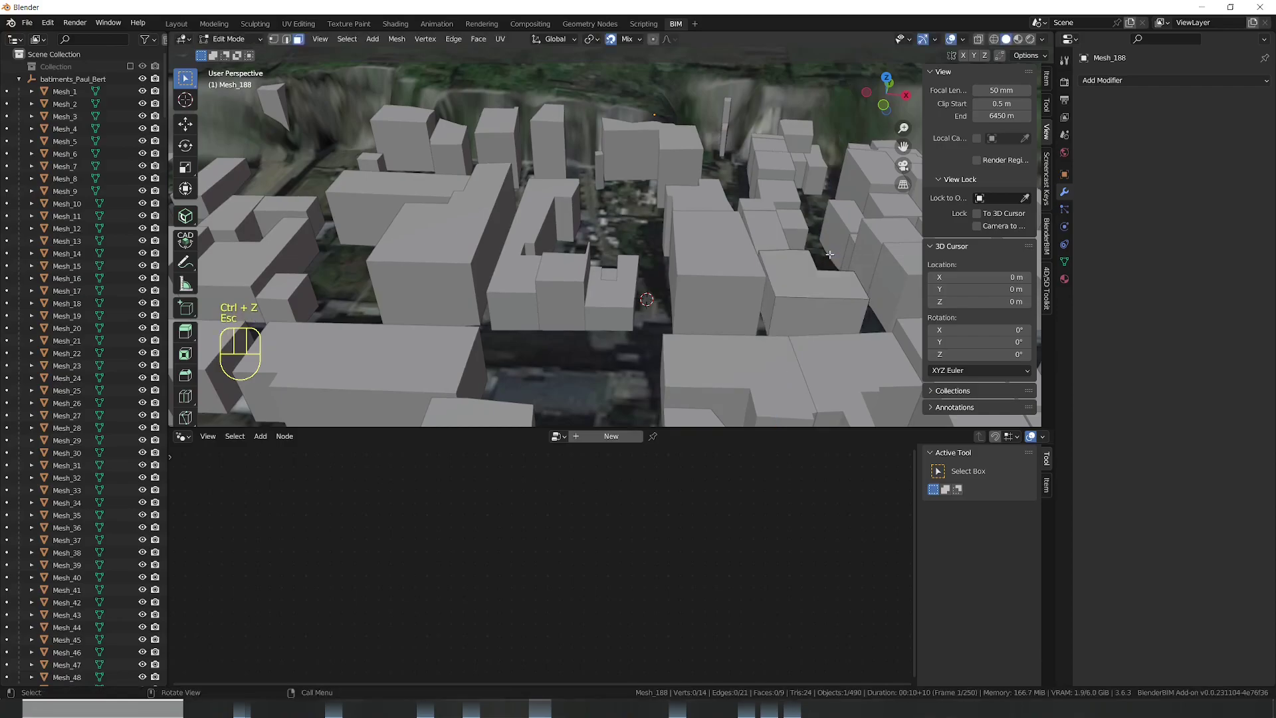
{"action": "key", "text": "ctrl+z"}
{"action": "key", "text": "ctrl+z"}
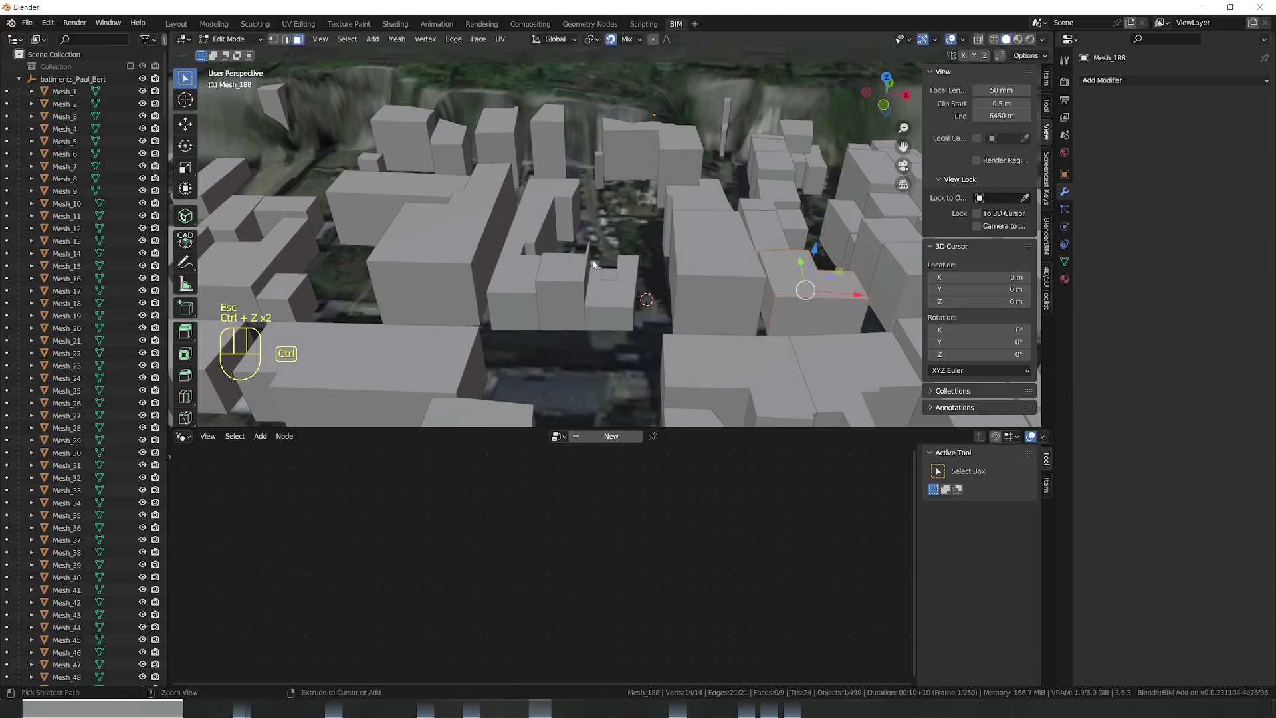
Select the terrain Mesh_0 under MNT_DEM and open it in Edit Mode
{"action": "left_click_drag", "start_coordinate": [572, 266], "coordinate": [723, 300]}
{"action": "left_click", "coordinate": [623, 309]}
{"action": "left_click_drag", "start_coordinate": [792, 260], "coordinate": [600, 349]}
{"action": "scroll", "coordinate": [588, 299], "scroll_direction": "down", "scroll_amount": 2}
{"action": "scroll", "coordinate": [582, 344], "scroll_direction": "down", "scroll_amount": 3}
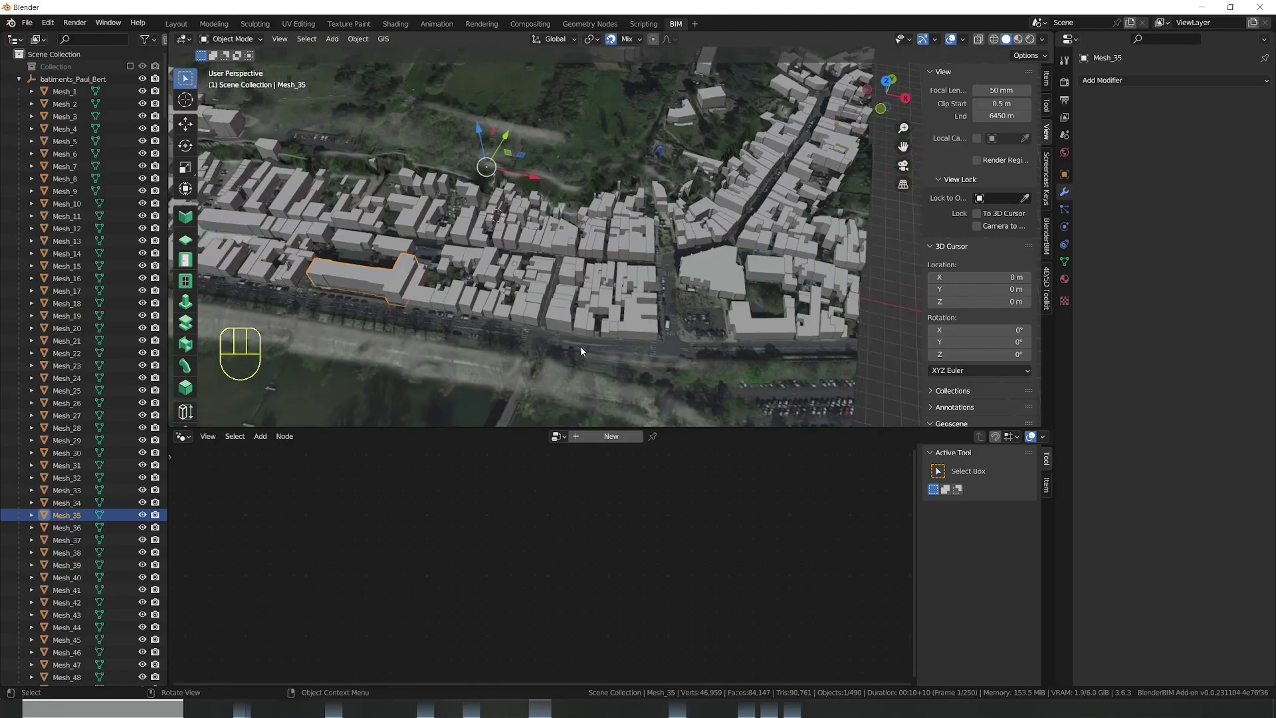
{"action": "scroll", "coordinate": [581, 369], "scroll_direction": "down", "scroll_amount": 2}
{"action": "left_click", "coordinate": [581, 372]}
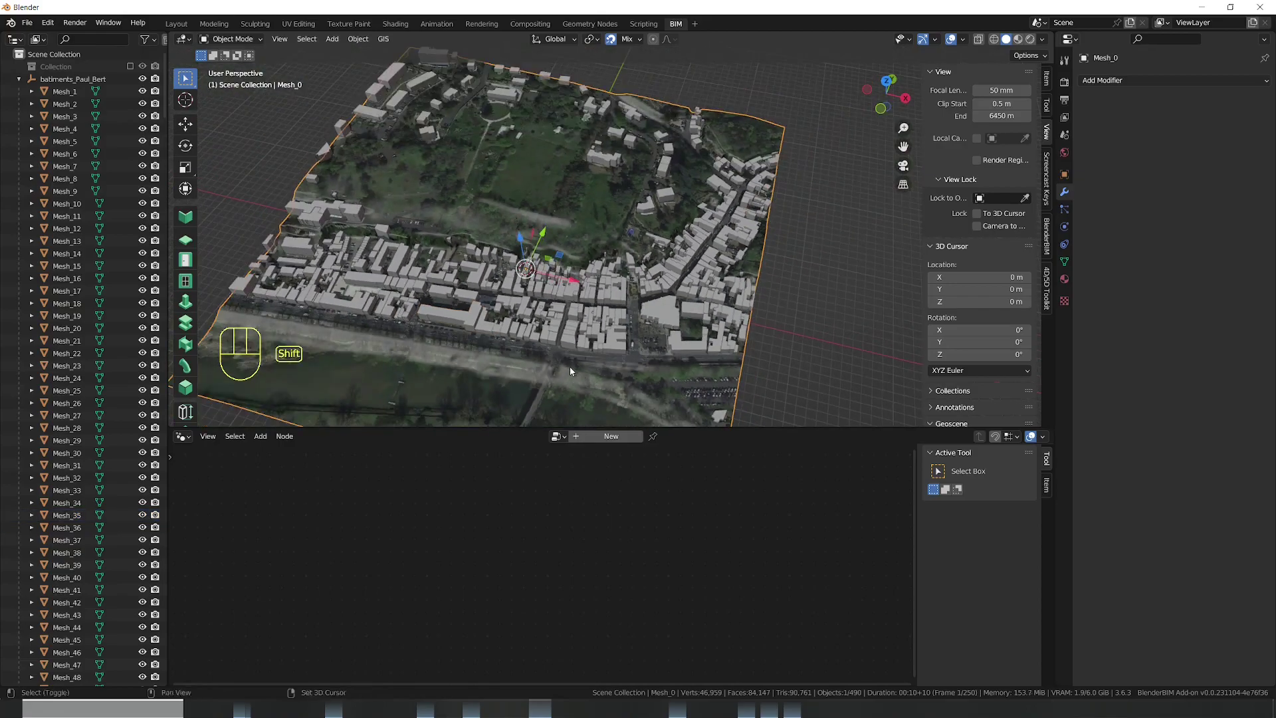
{"action": "left_click_drag", "start_coordinate": [569, 366], "coordinate": [547, 332]}
{"action": "key", "text": "KP_Decimal"}
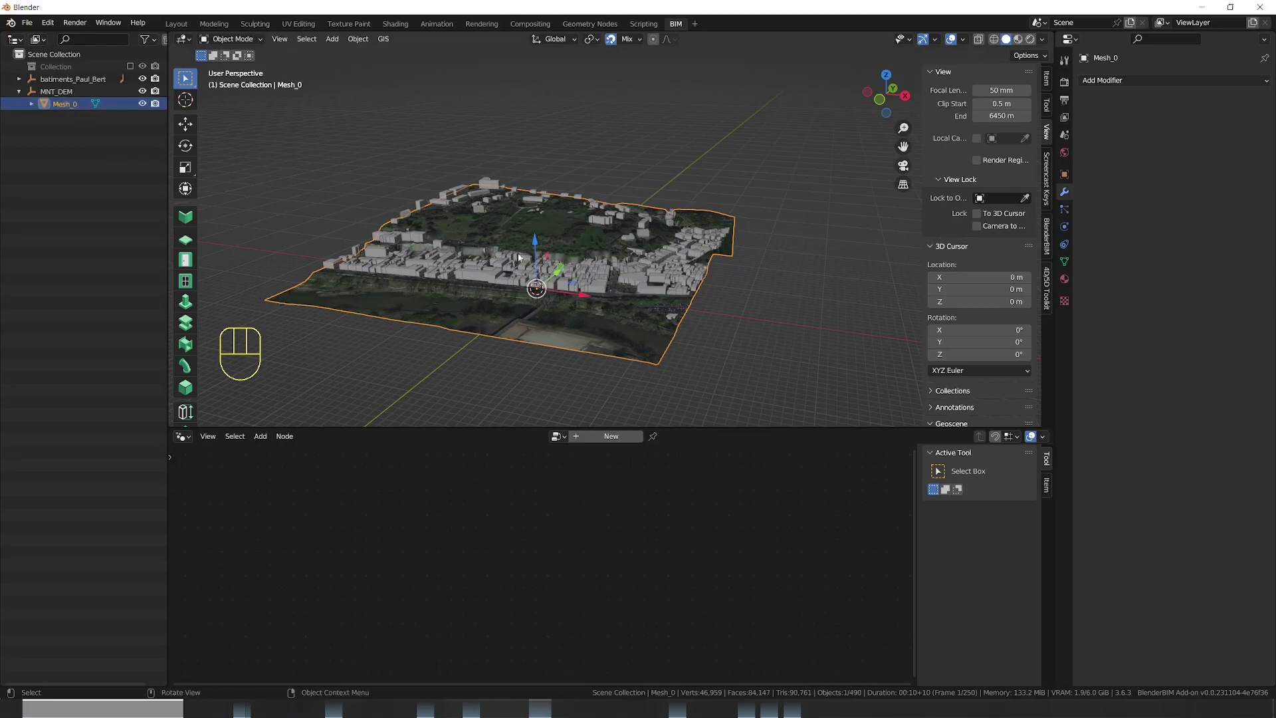
{"action": "key", "text": "Tab"}
{"action": "left_click_drag", "start_coordinate": [679, 256], "coordinate": [582, 209]}
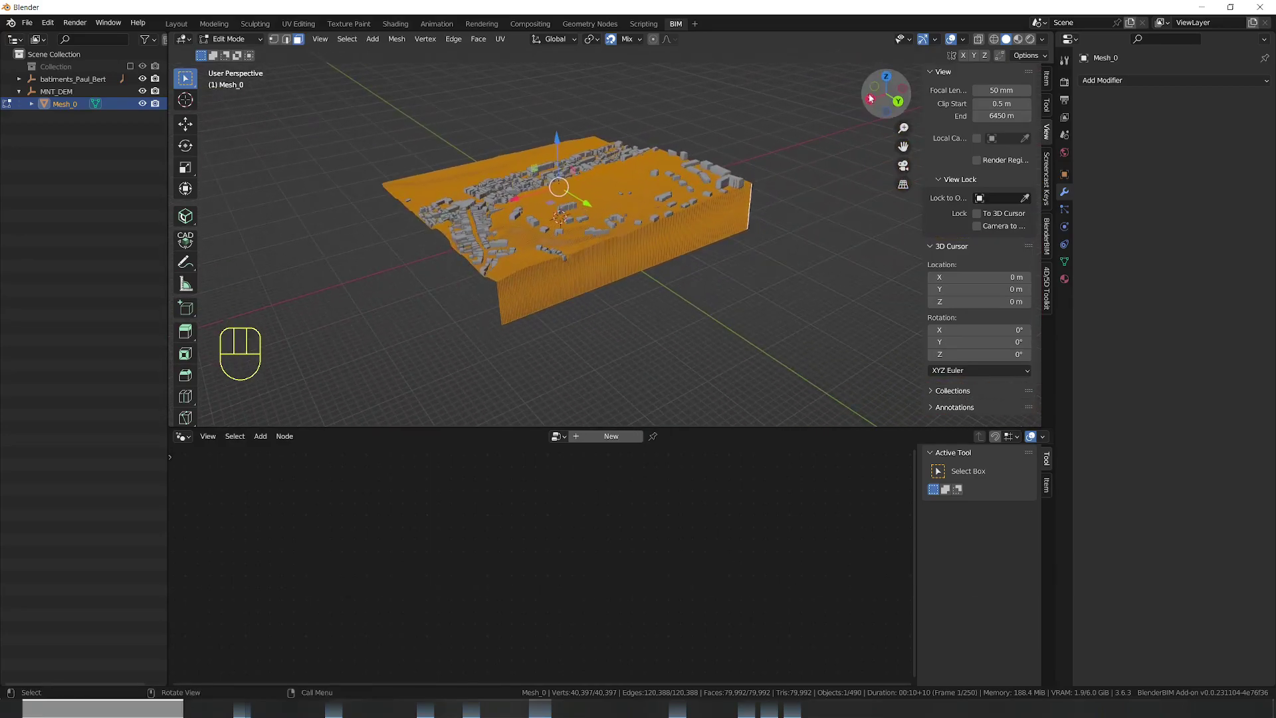
Delete the lower vertices of the vertical skirt at the terrain's edge, selecting them in wireframe from the left orthographic view
{"action": "left_click", "coordinate": [901, 90]}
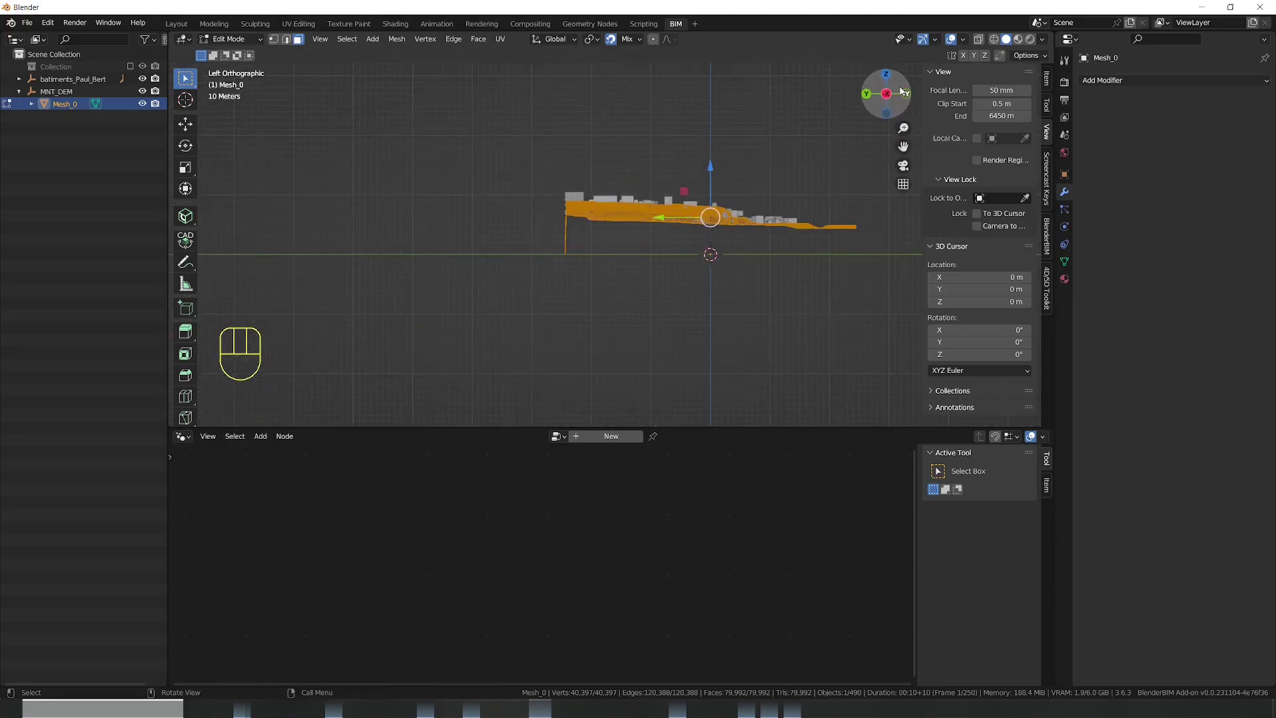
{"action": "left_click", "coordinate": [598, 249]}
{"action": "left_click_drag", "start_coordinate": [586, 240], "coordinate": [533, 267]}
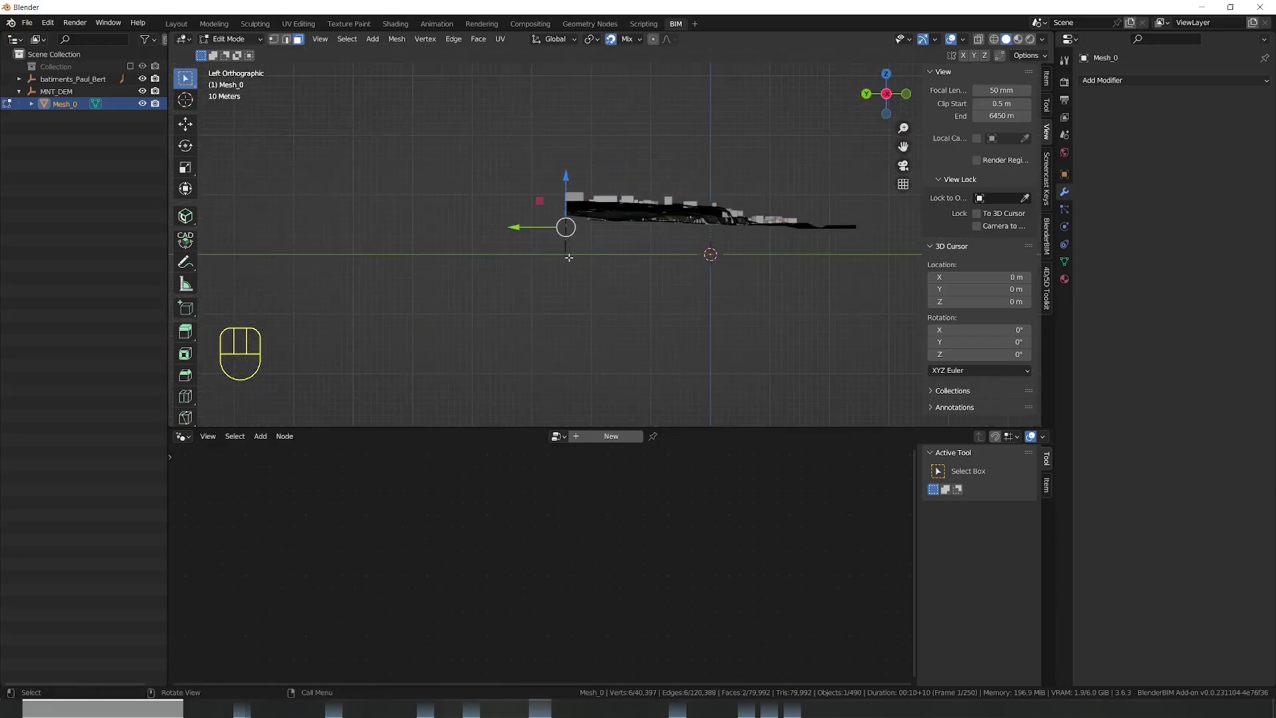
{"action": "scroll", "coordinate": [569, 257], "scroll_direction": "up", "scroll_amount": 2}
{"action": "left_click_drag", "start_coordinate": [586, 233], "coordinate": [525, 276]}
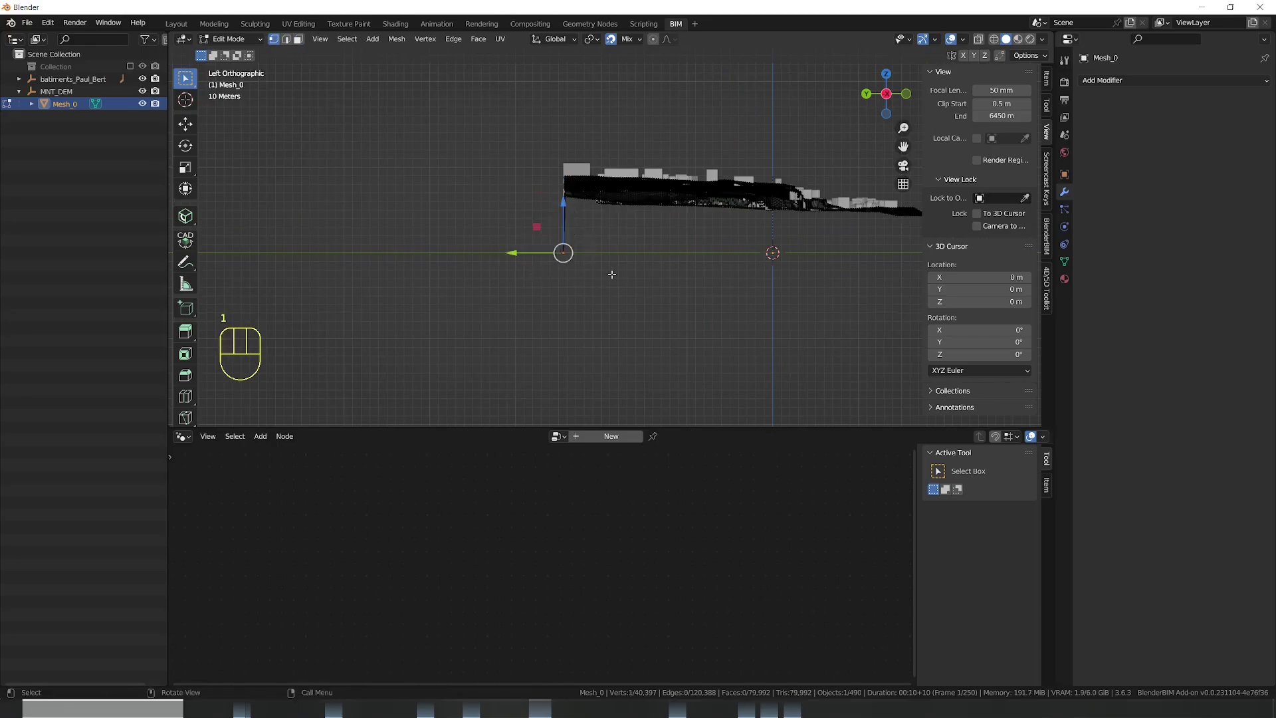
{"action": "left_click", "coordinate": [993, 39]}
{"action": "left_click_drag", "start_coordinate": [606, 230], "coordinate": [533, 269]}
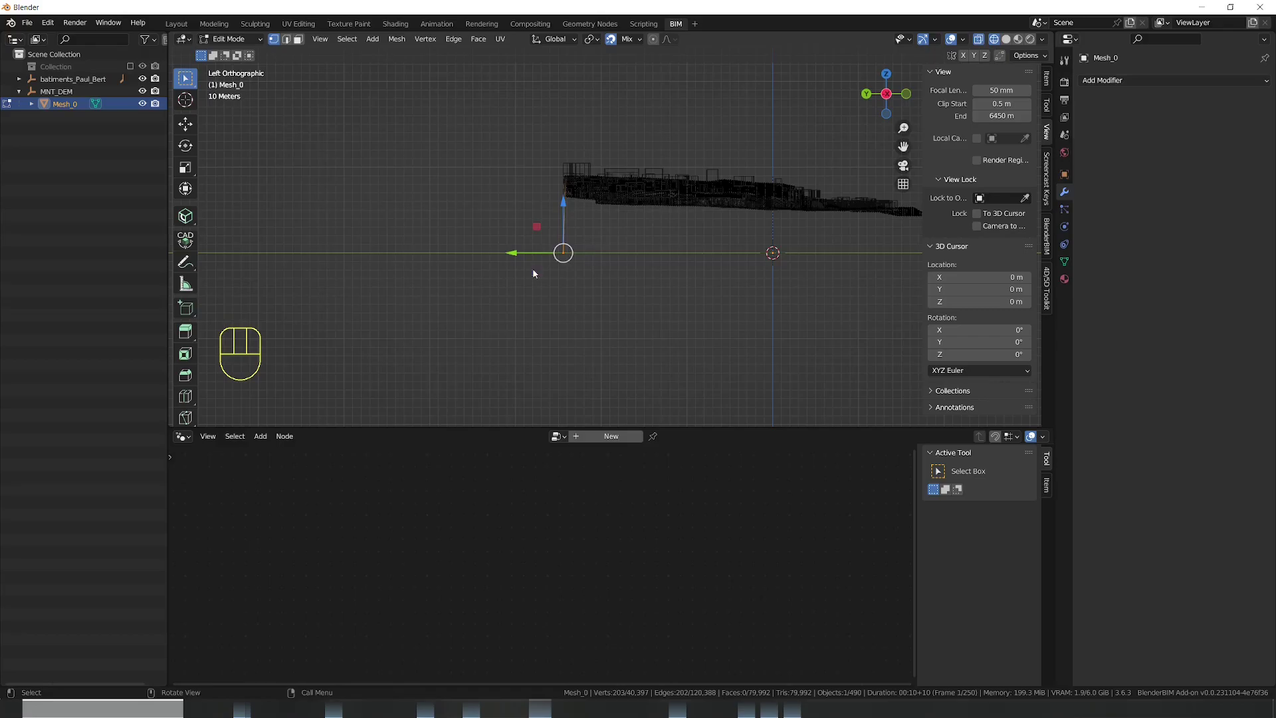
{"action": "key", "text": "Delete"}
{"action": "left_click", "coordinate": [534, 270]}
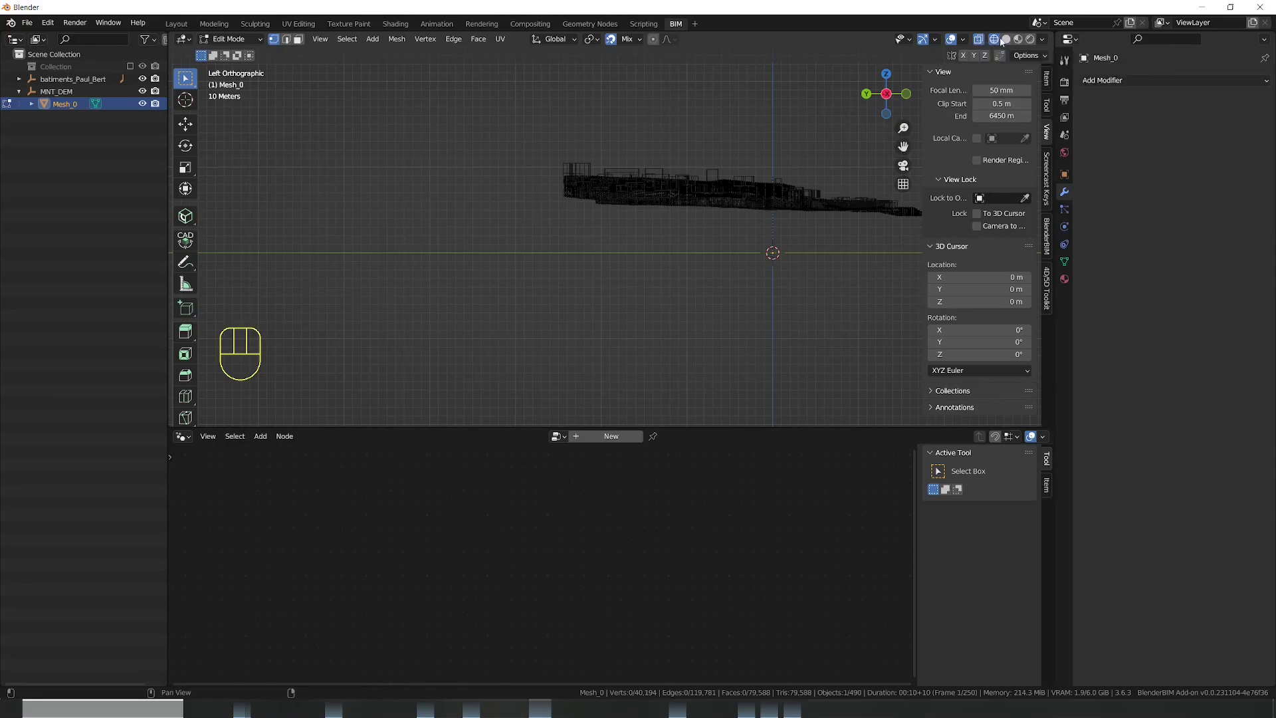
Restore solid shading and return the terrain Mesh_0 to Object Mode
{"action": "left_click", "coordinate": [1002, 41]}
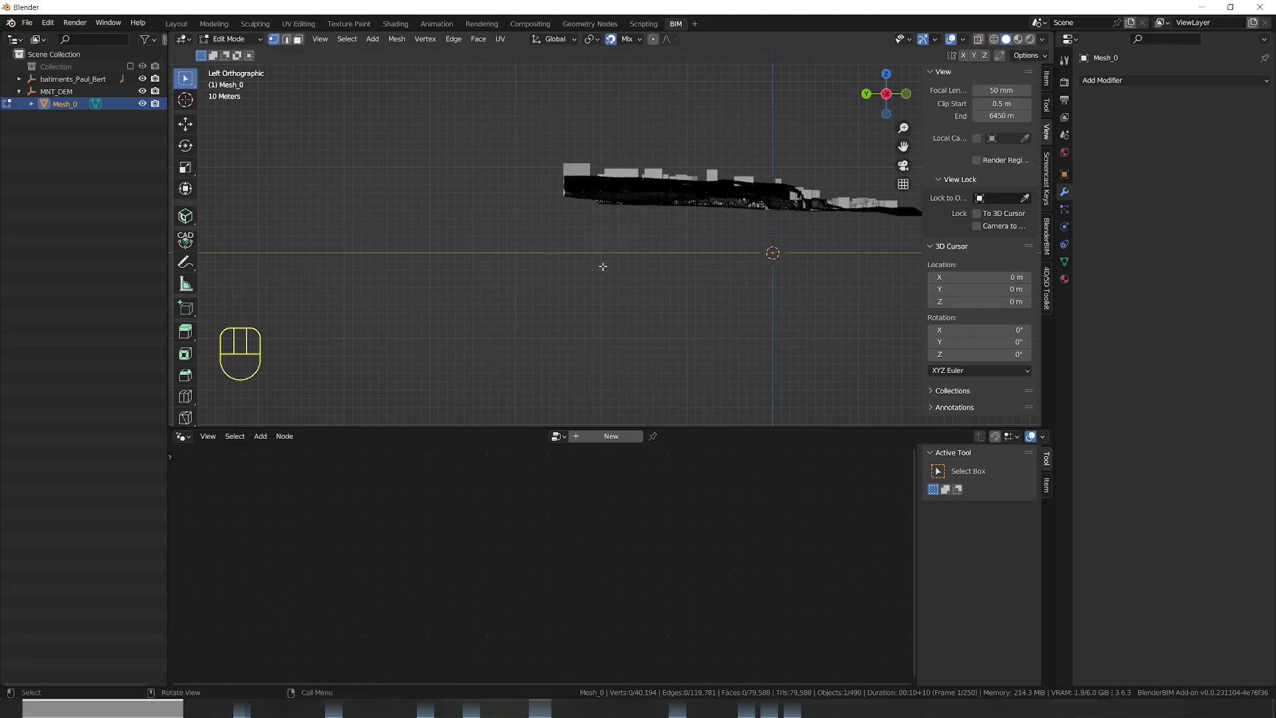
{"action": "left_click_drag", "start_coordinate": [555, 245], "coordinate": [734, 316]}
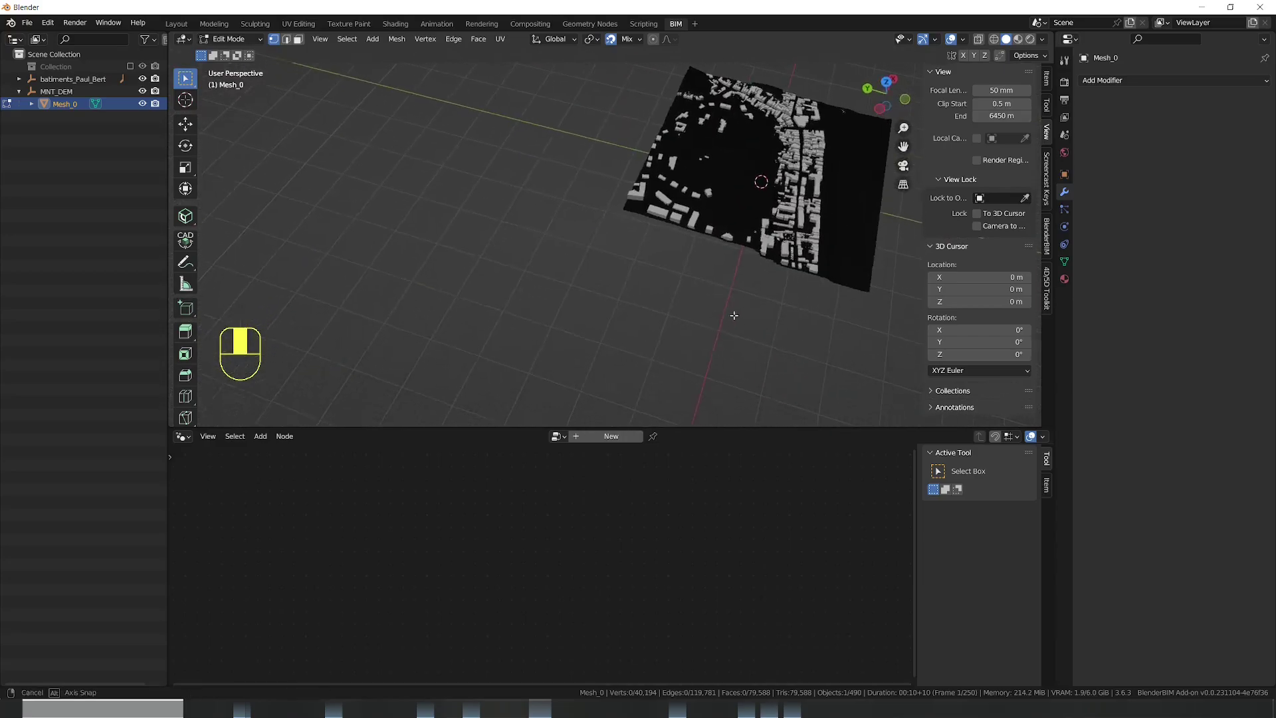
{"action": "key", "text": "Tab"}
{"action": "middle_click", "coordinate": [808, 289], "text": "alt"}
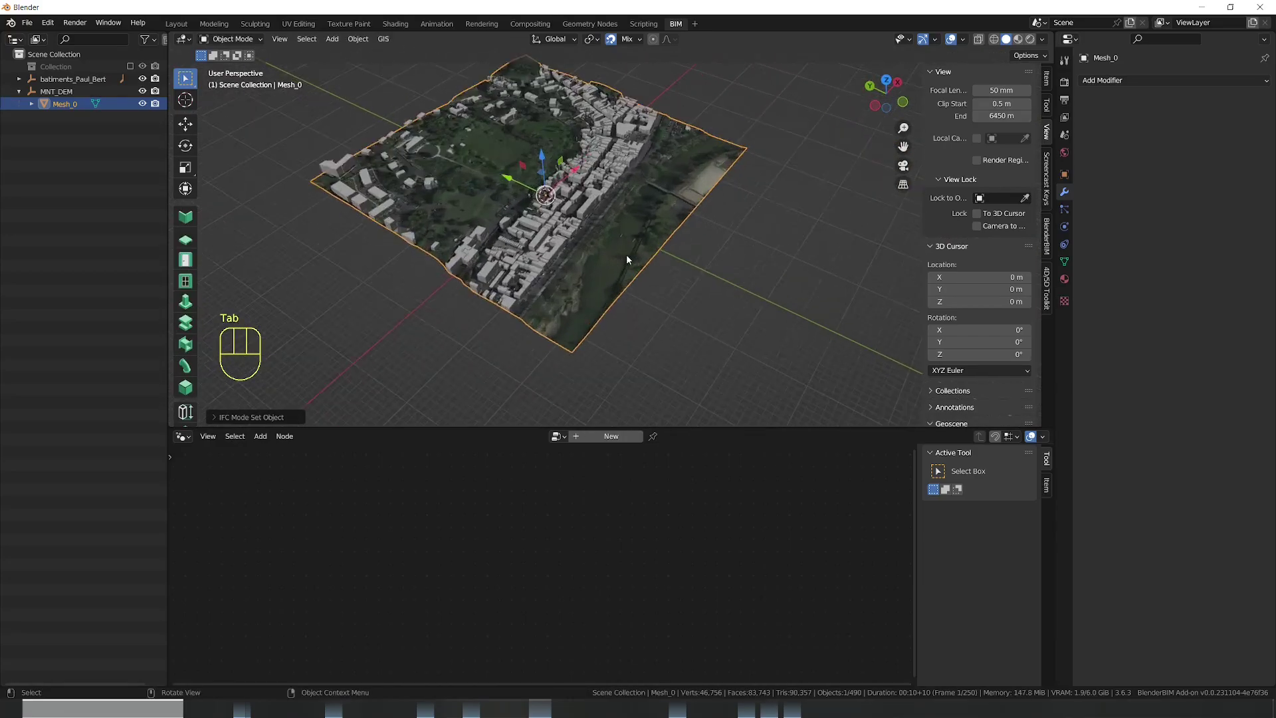
{"action": "left_click_drag", "start_coordinate": [755, 265], "coordinate": [631, 357]}
Add a Decimate modifier to the terrain with viewport display disabled, in Planar mode delimited by UVs
{"action": "left_click", "coordinate": [1154, 80]}
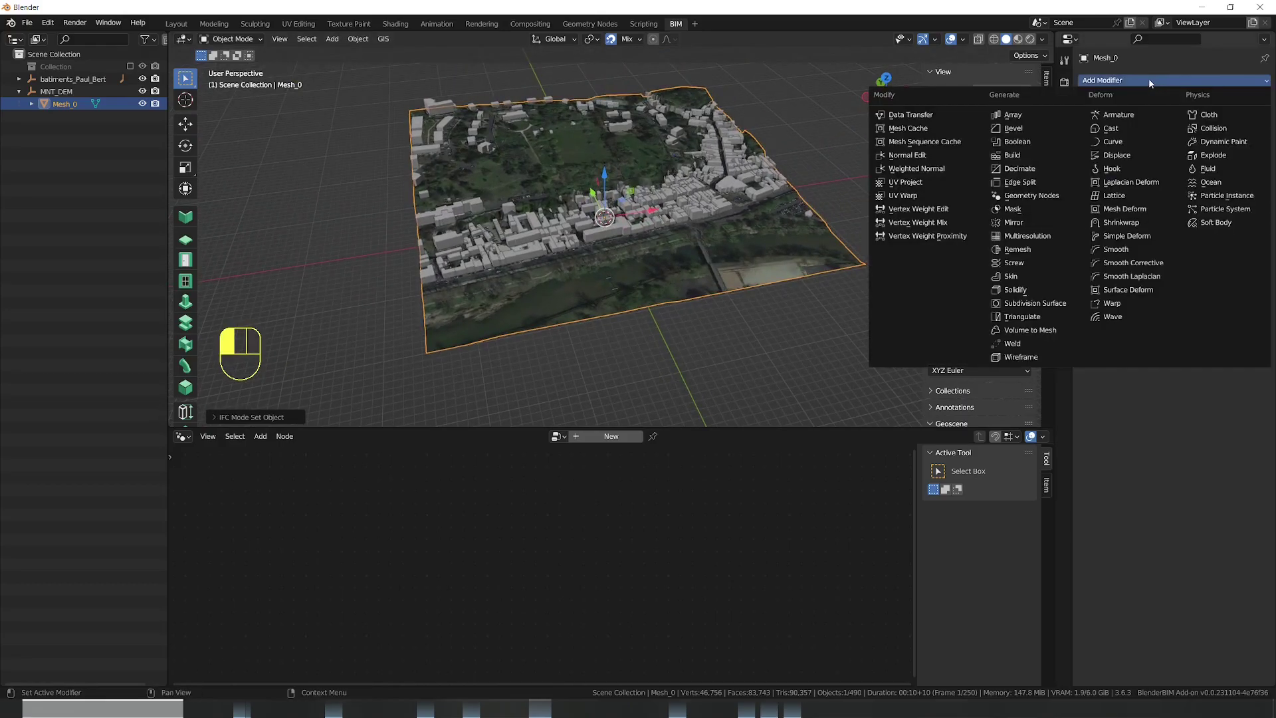
{"action": "left_click", "coordinate": [1034, 171]}
{"action": "left_click", "coordinate": [1209, 129]}
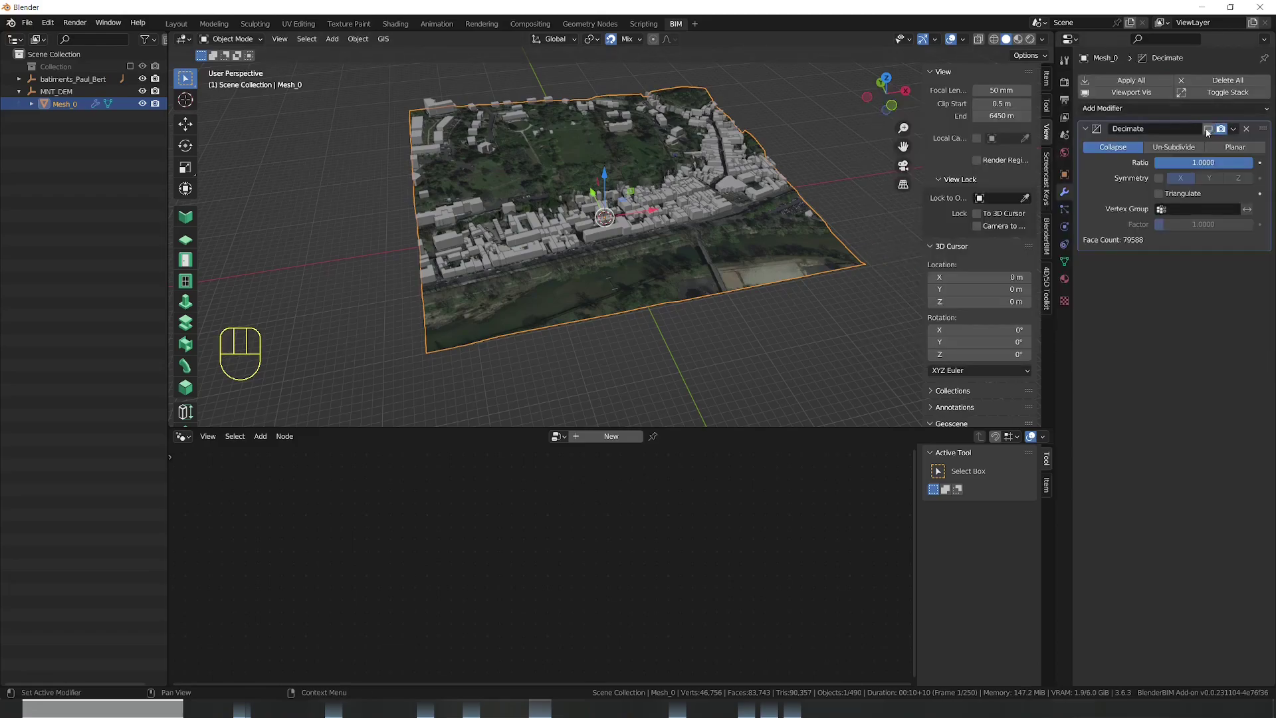
{"action": "left_click", "coordinate": [1207, 130]}
{"action": "left_click", "coordinate": [1241, 147]}
{"action": "left_click", "coordinate": [1204, 227]}
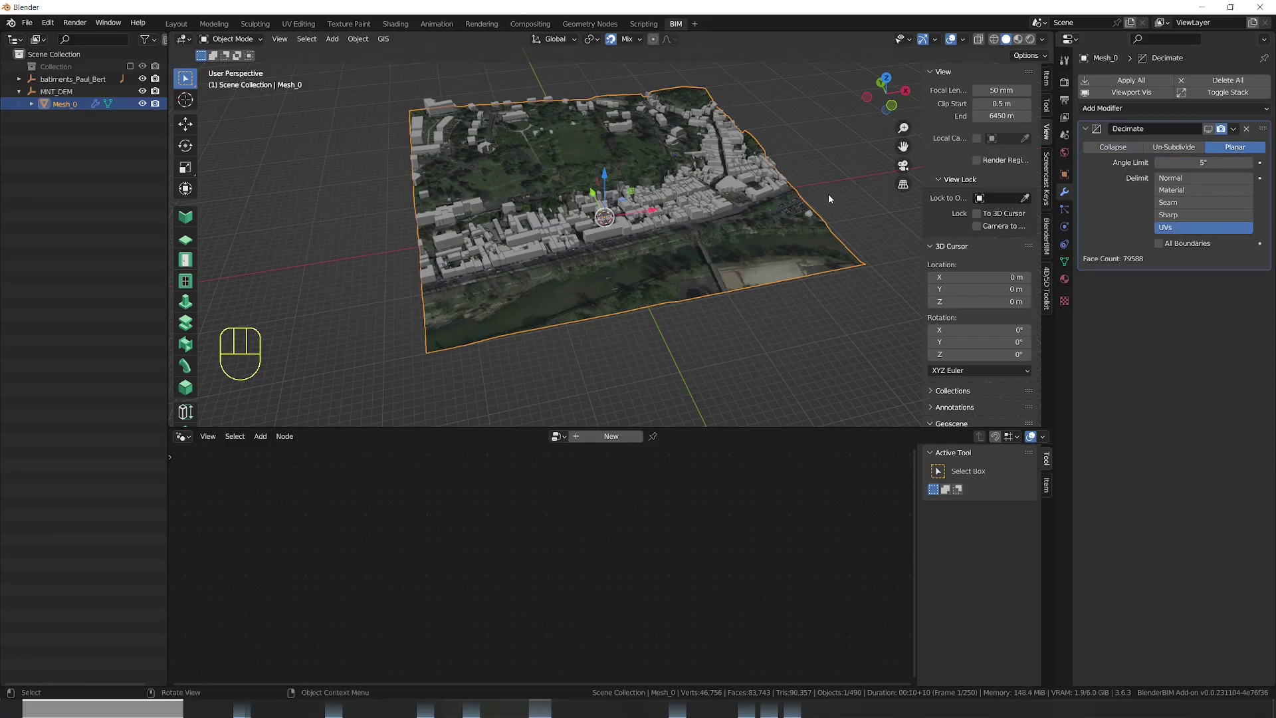
Examine the terrain's texture and relief around the riverbank, the park and the buildings along the slope
{"action": "scroll", "coordinate": [691, 242], "scroll_direction": "up", "scroll_amount": 5}
{"action": "left_click_drag", "start_coordinate": [642, 238], "coordinate": [667, 332]}
{"action": "scroll", "coordinate": [691, 373], "scroll_direction": "up", "scroll_amount": 2}
{"action": "scroll", "coordinate": [666, 332], "scroll_direction": "down", "scroll_amount": 3}
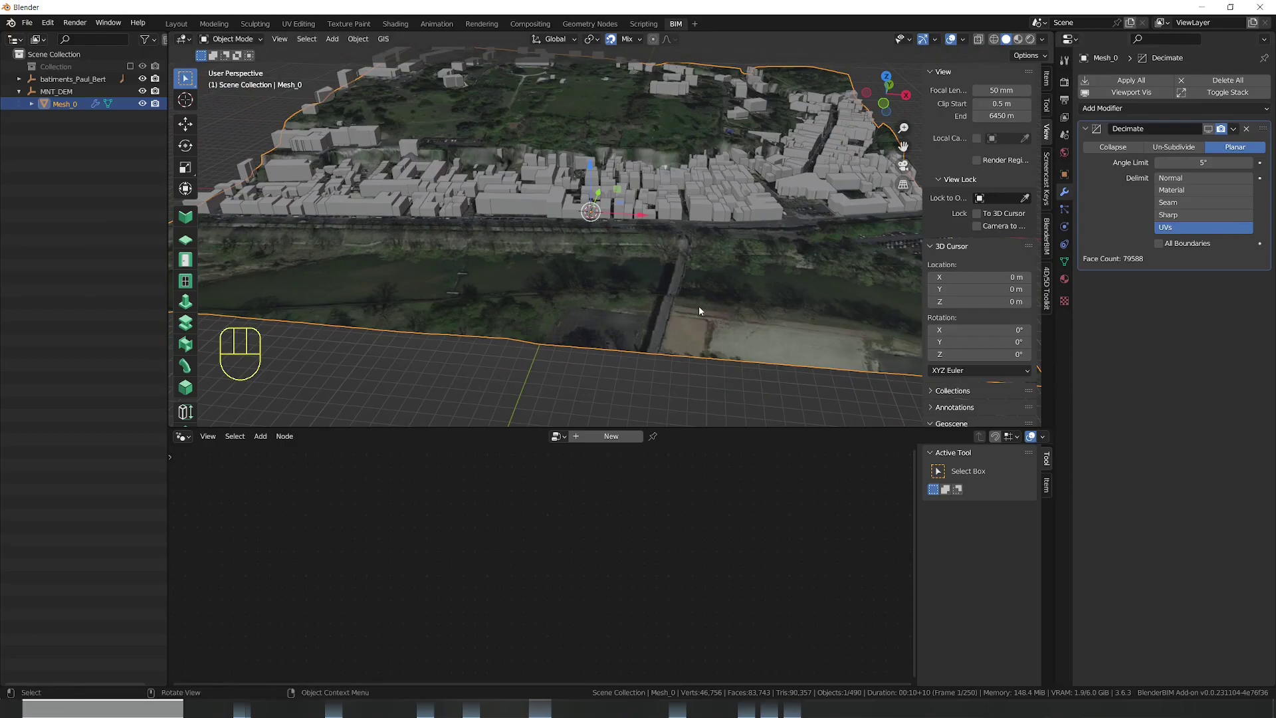
{"action": "left_click_drag", "start_coordinate": [663, 170], "coordinate": [624, 226]}
{"action": "scroll", "coordinate": [616, 254], "scroll_direction": "up", "scroll_amount": 6}
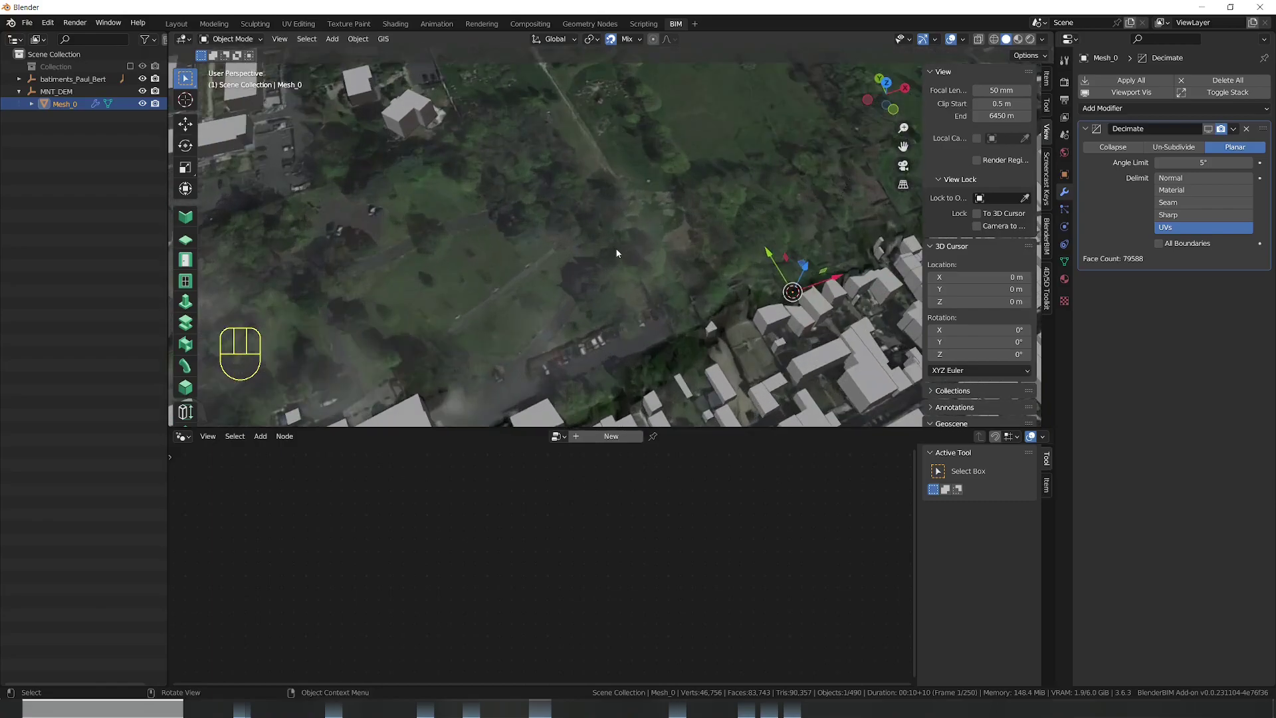
{"action": "left_click_drag", "start_coordinate": [655, 281], "coordinate": [677, 225]}
{"action": "scroll", "coordinate": [678, 274], "scroll_direction": "down", "scroll_amount": 3}
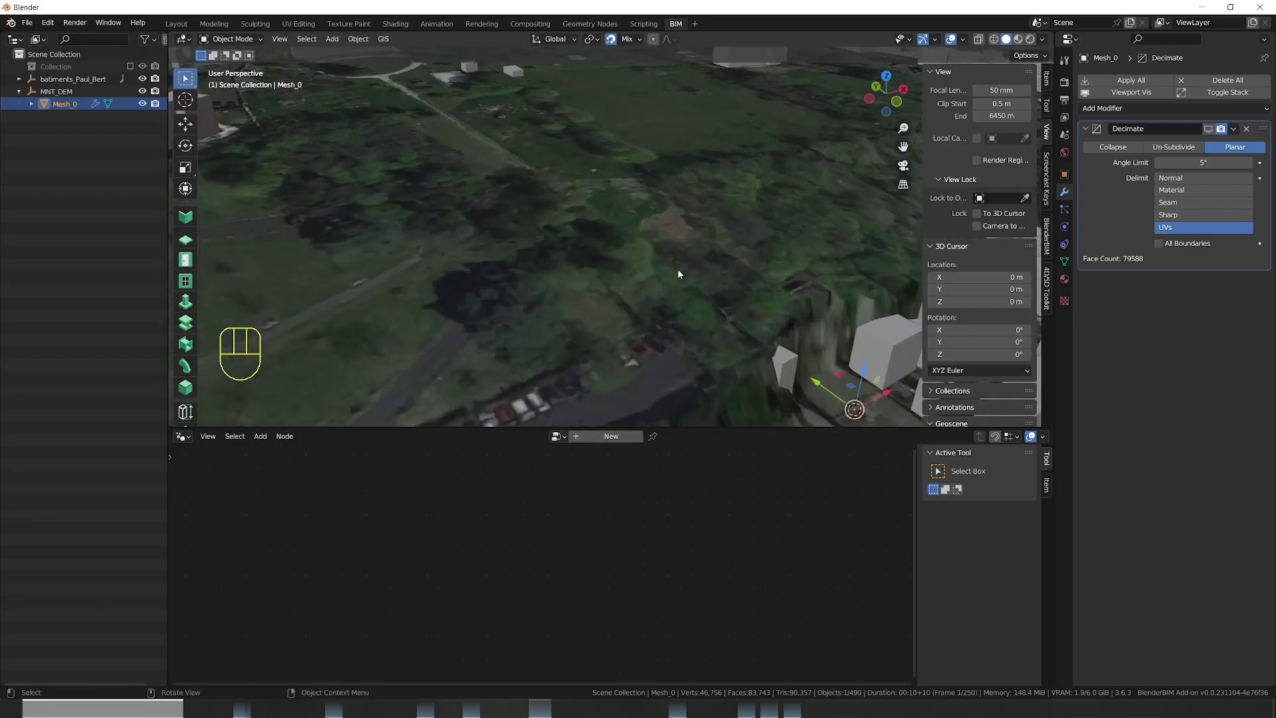
{"action": "scroll", "coordinate": [635, 301], "scroll_direction": "down", "scroll_amount": 3}
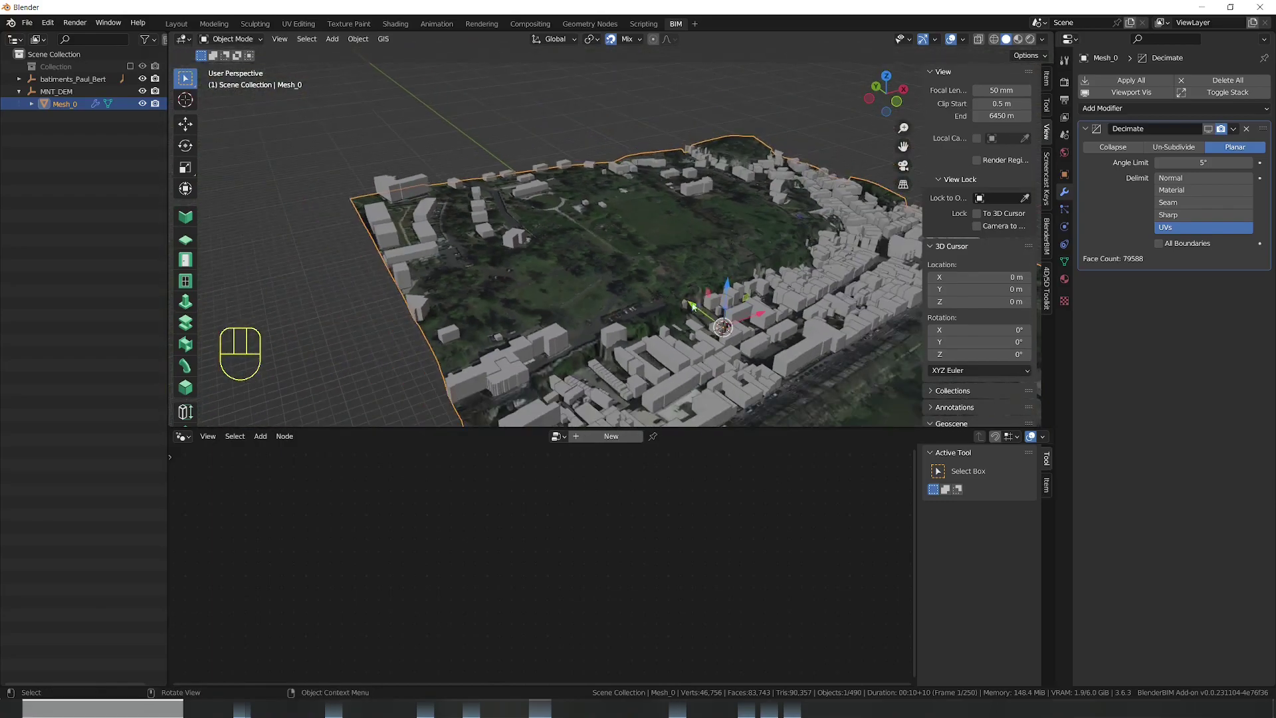
{"action": "scroll", "coordinate": [667, 314], "scroll_direction": "up", "scroll_amount": 4}
{"action": "left_click_drag", "start_coordinate": [667, 314], "coordinate": [695, 354]}
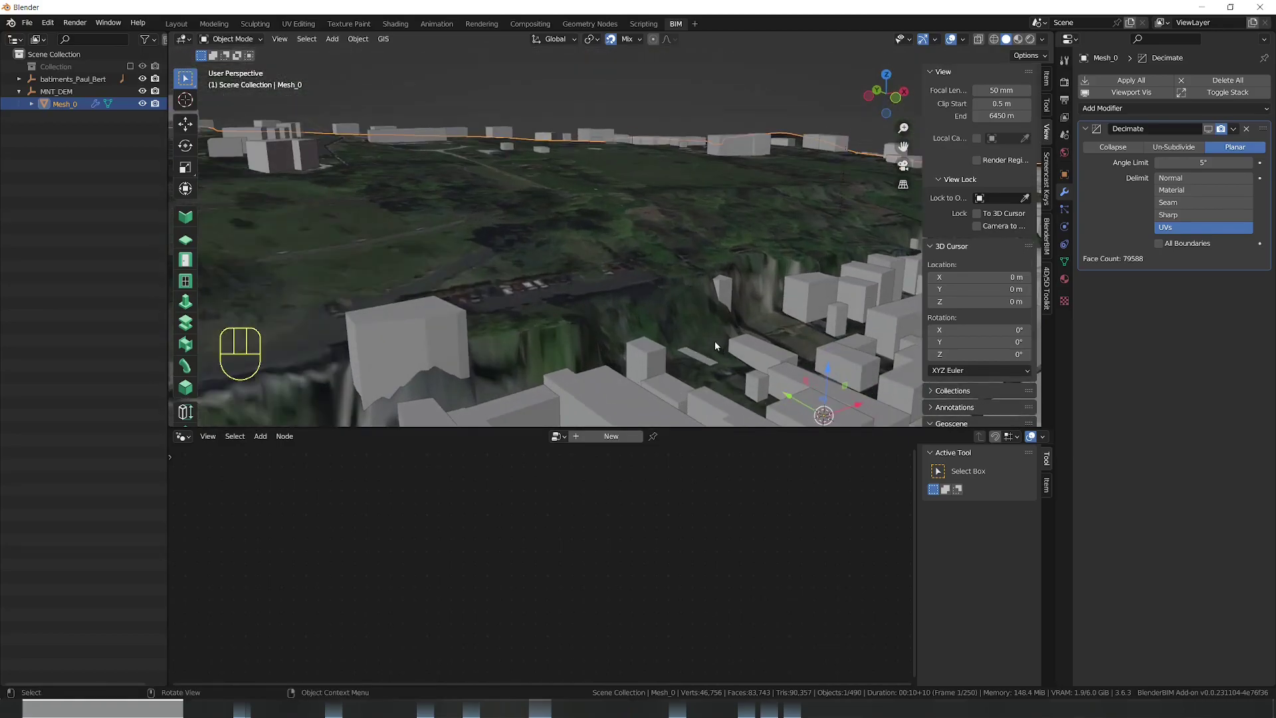
{"action": "left_click_drag", "start_coordinate": [717, 338], "coordinate": [632, 257]}
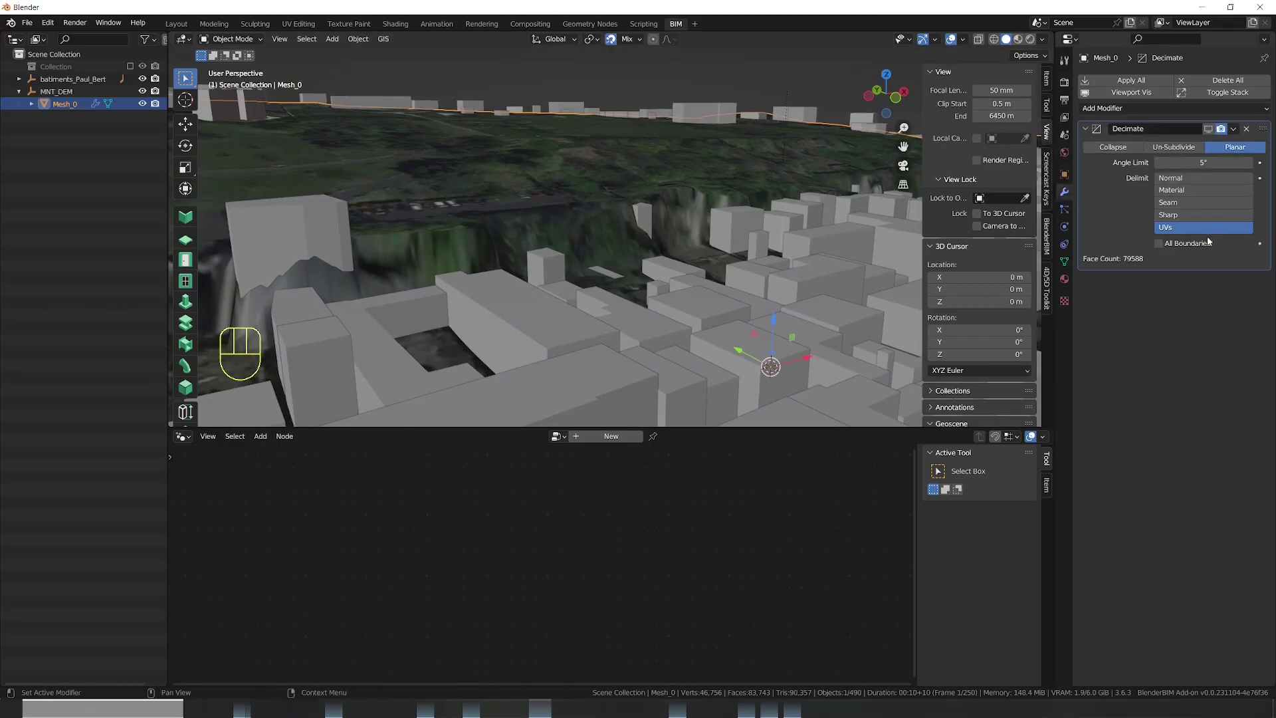
Apply the Decimate modifier to the terrain and inspect its simplified mesh in Edit Mode
{"action": "left_click", "coordinate": [1233, 129]}
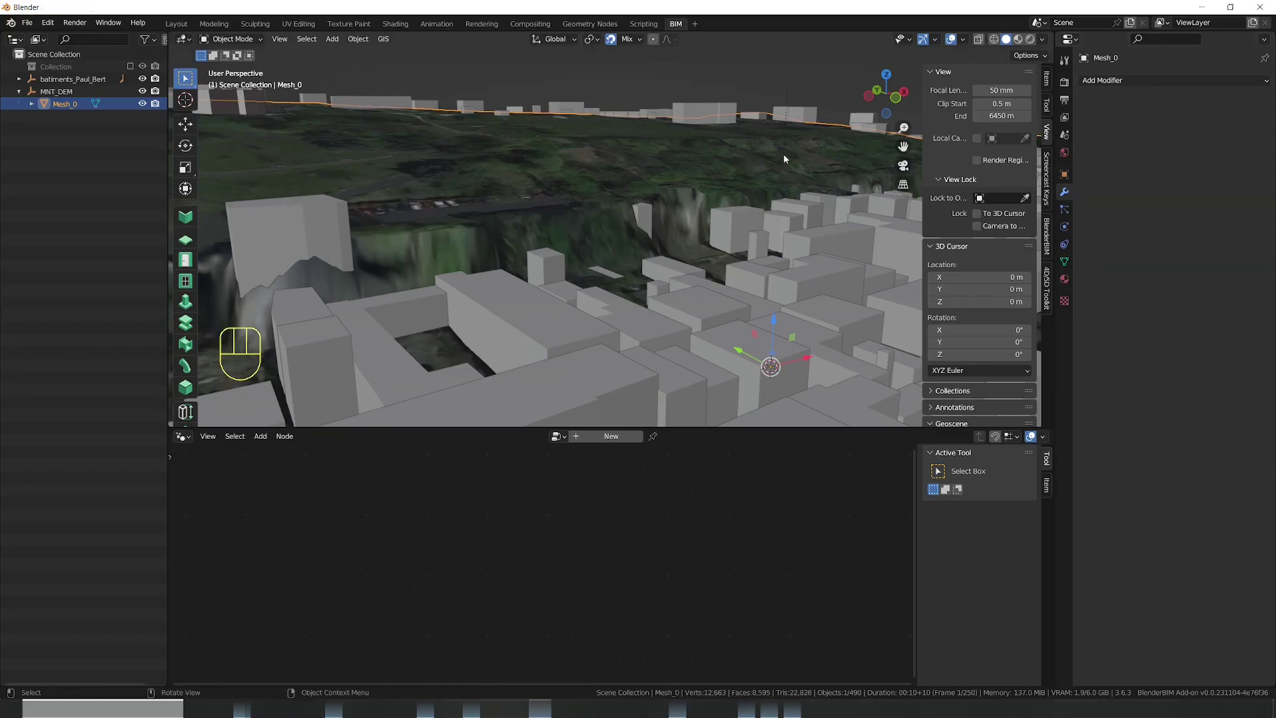
{"action": "scroll", "coordinate": [784, 159], "scroll_direction": "down", "scroll_amount": 10}
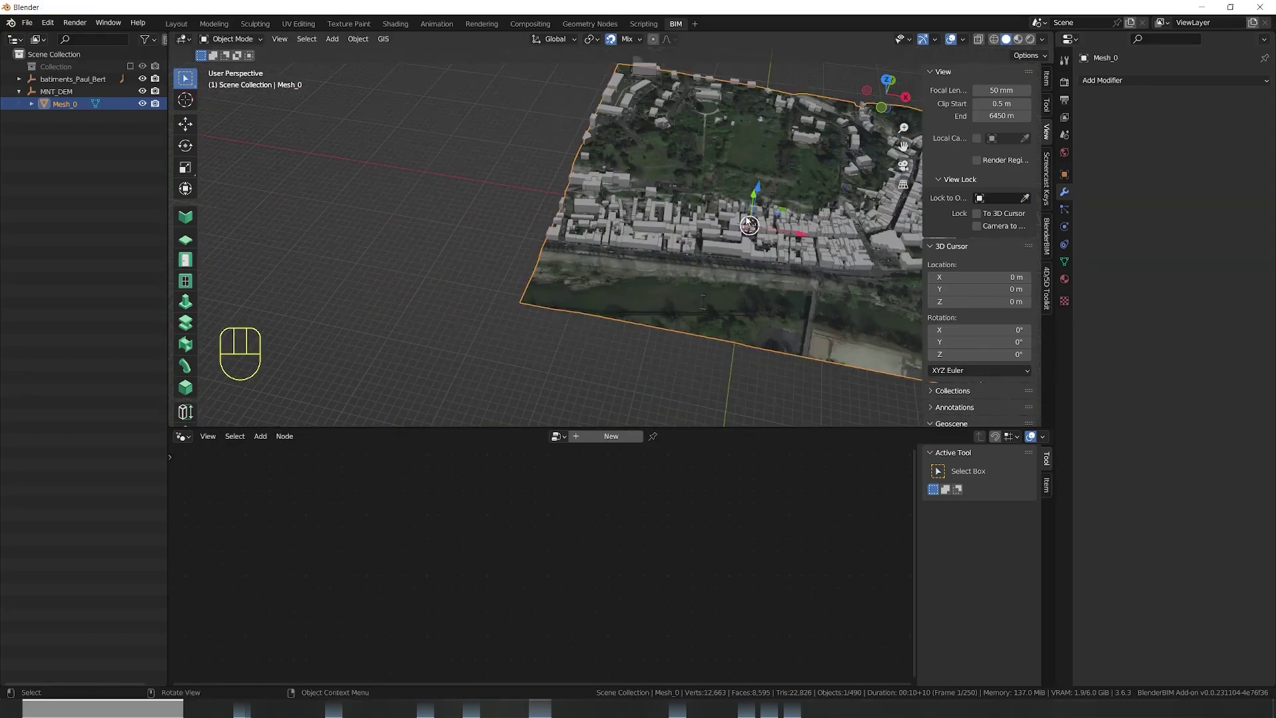
{"action": "left_click_drag", "start_coordinate": [746, 221], "coordinate": [621, 226]}
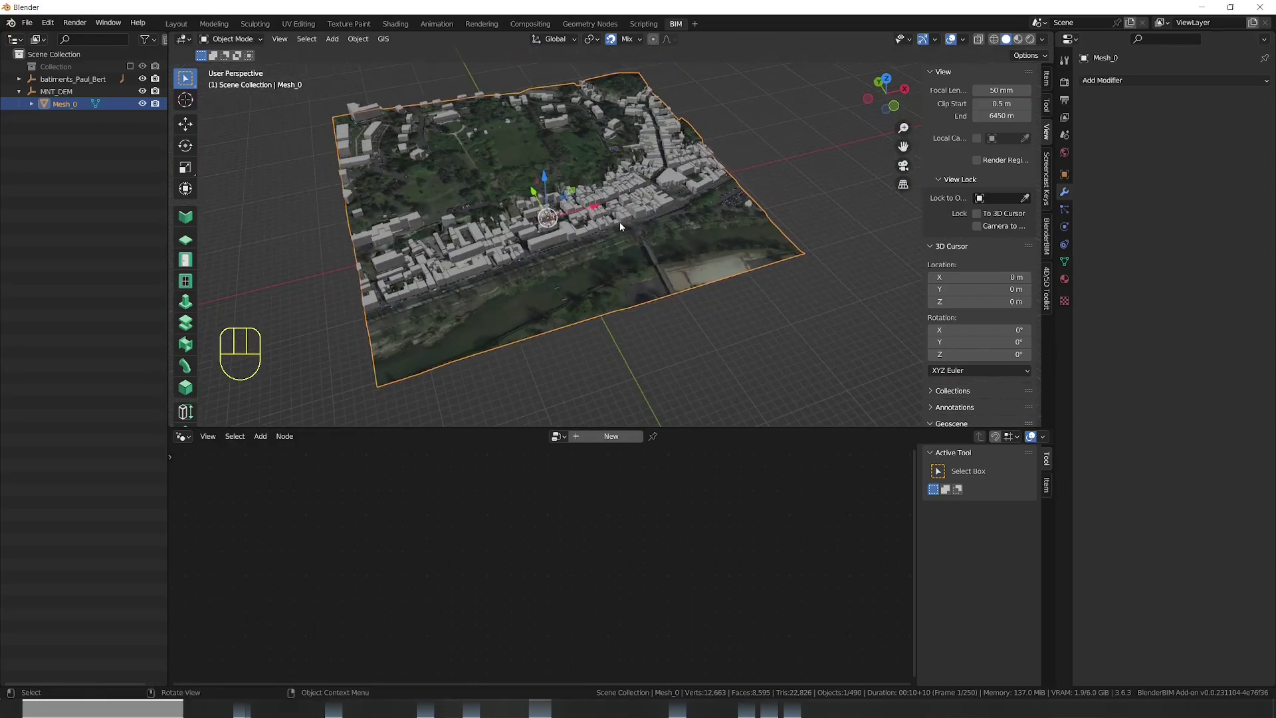
{"action": "key", "text": "Tab"}
{"action": "scroll", "coordinate": [480, 191], "scroll_direction": "up", "scroll_amount": 3}
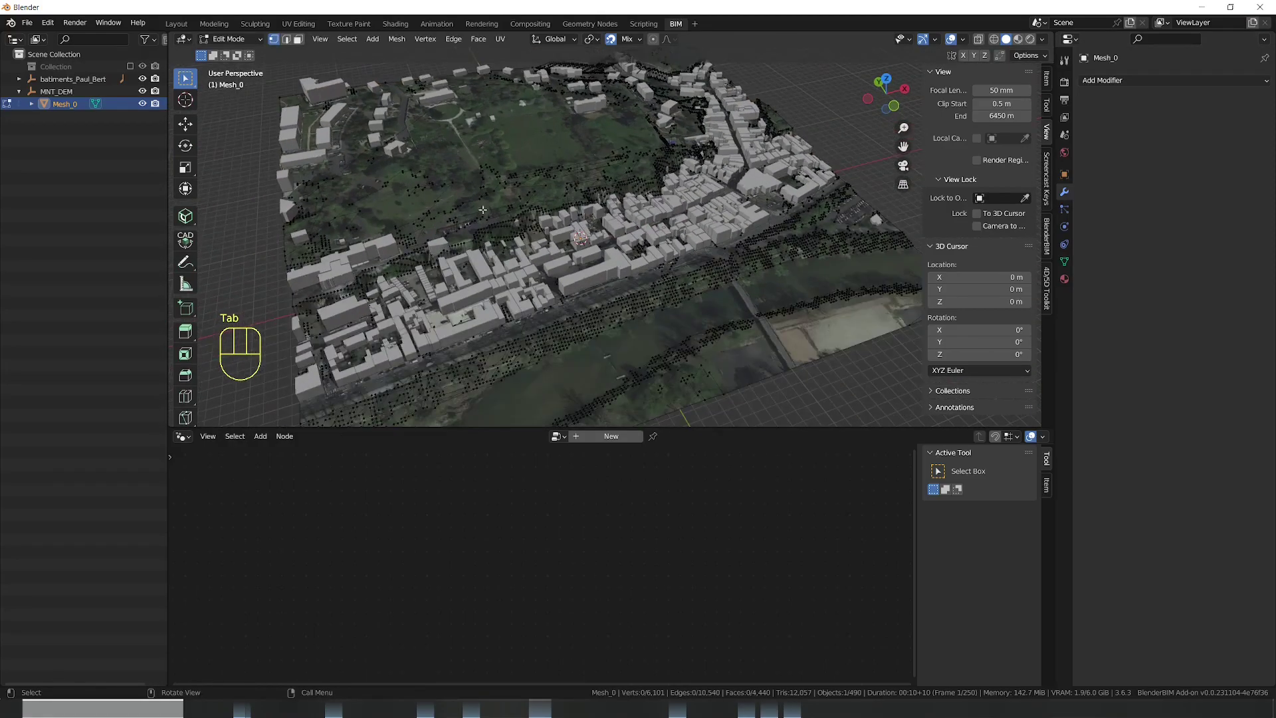
{"action": "scroll", "coordinate": [598, 252], "scroll_direction": "up", "scroll_amount": 2}
{"action": "scroll", "coordinate": [764, 329], "scroll_direction": "down", "scroll_amount": 3}
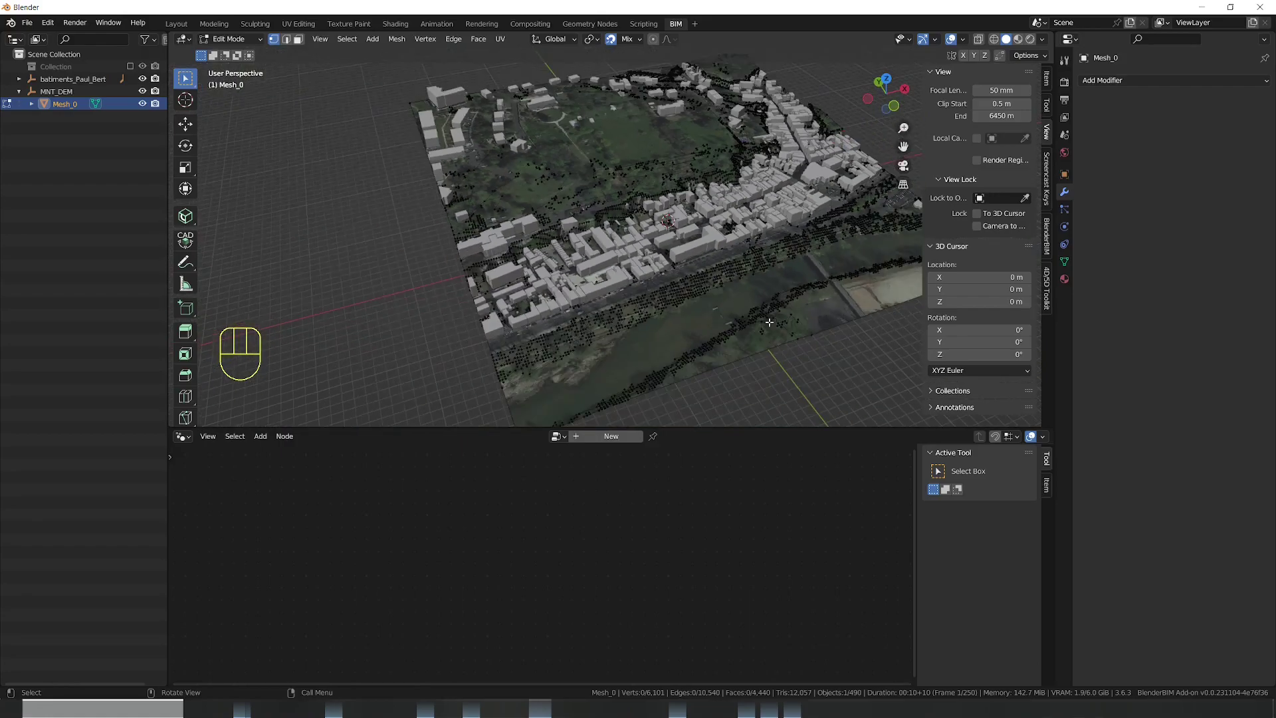
{"action": "key", "text": "Tab"}
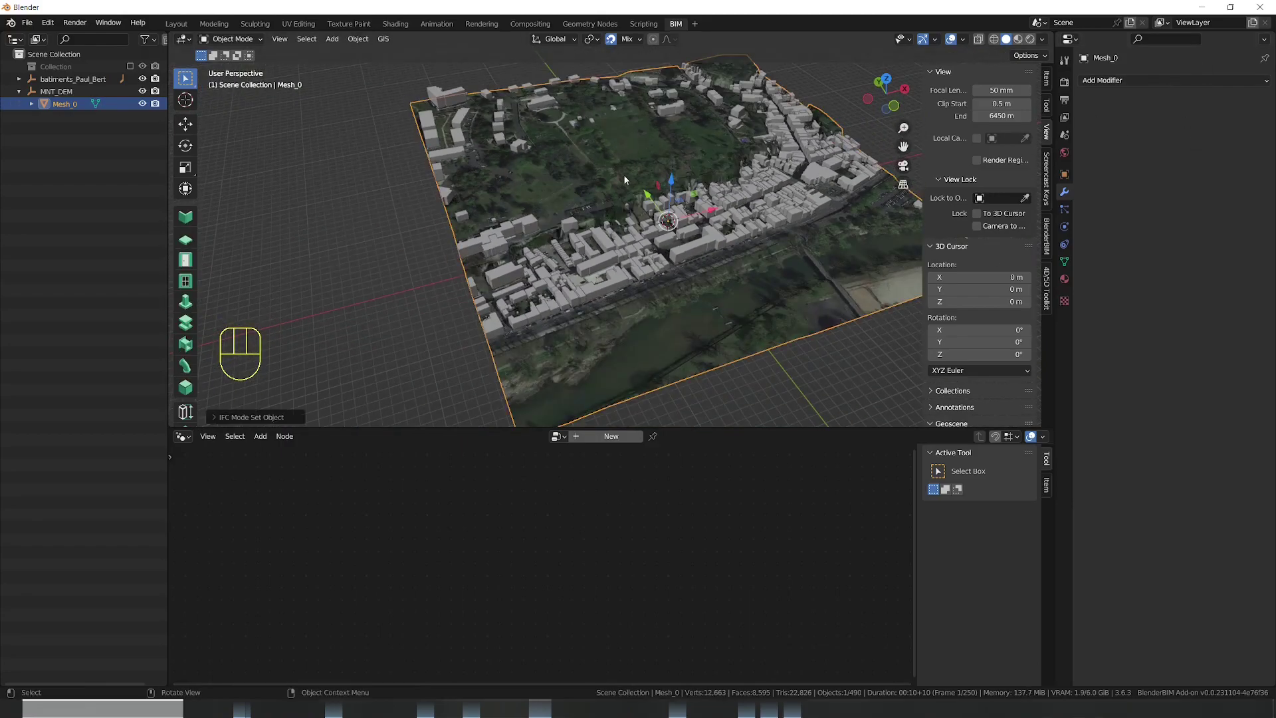
Enlarge the 3D viewport over the node editor area, check the batiments_Paul_Bert parent object, and reselect the terrain
{"action": "scroll", "coordinate": [682, 152], "scroll_direction": "down", "scroll_amount": 2}
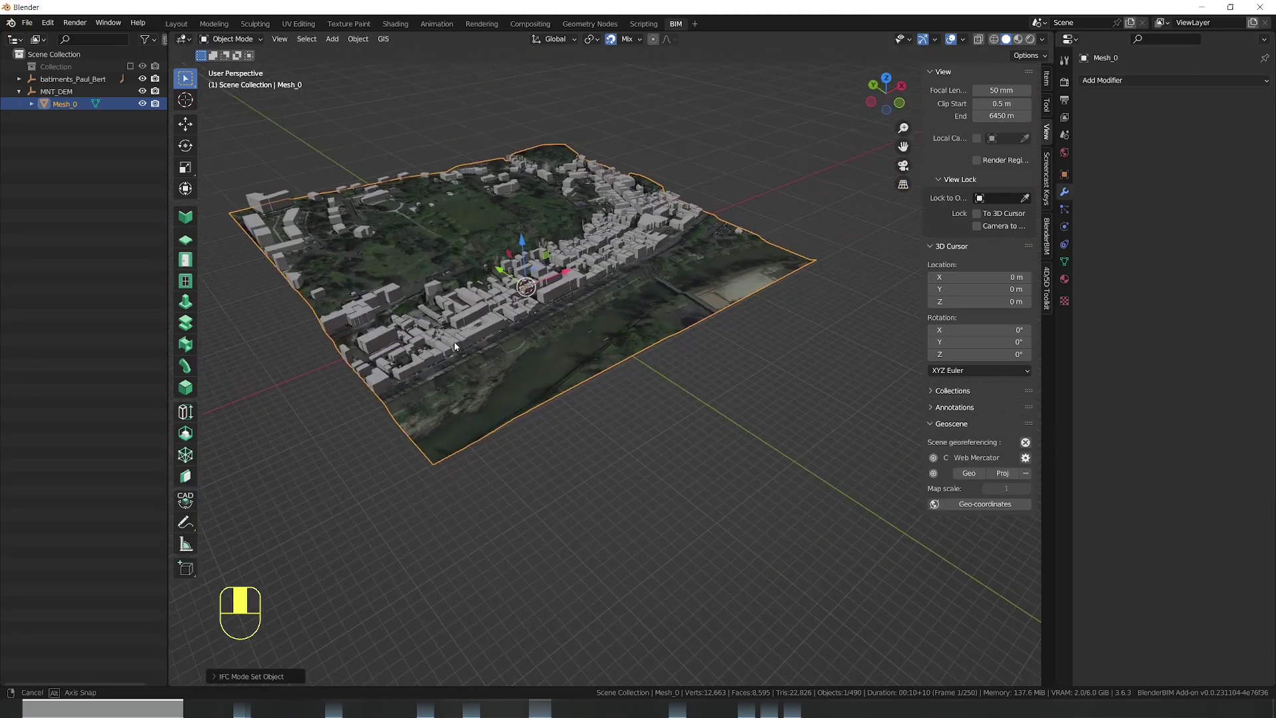
{"action": "left_click", "coordinate": [63, 92]}
{"action": "left_click", "coordinate": [67, 79]}
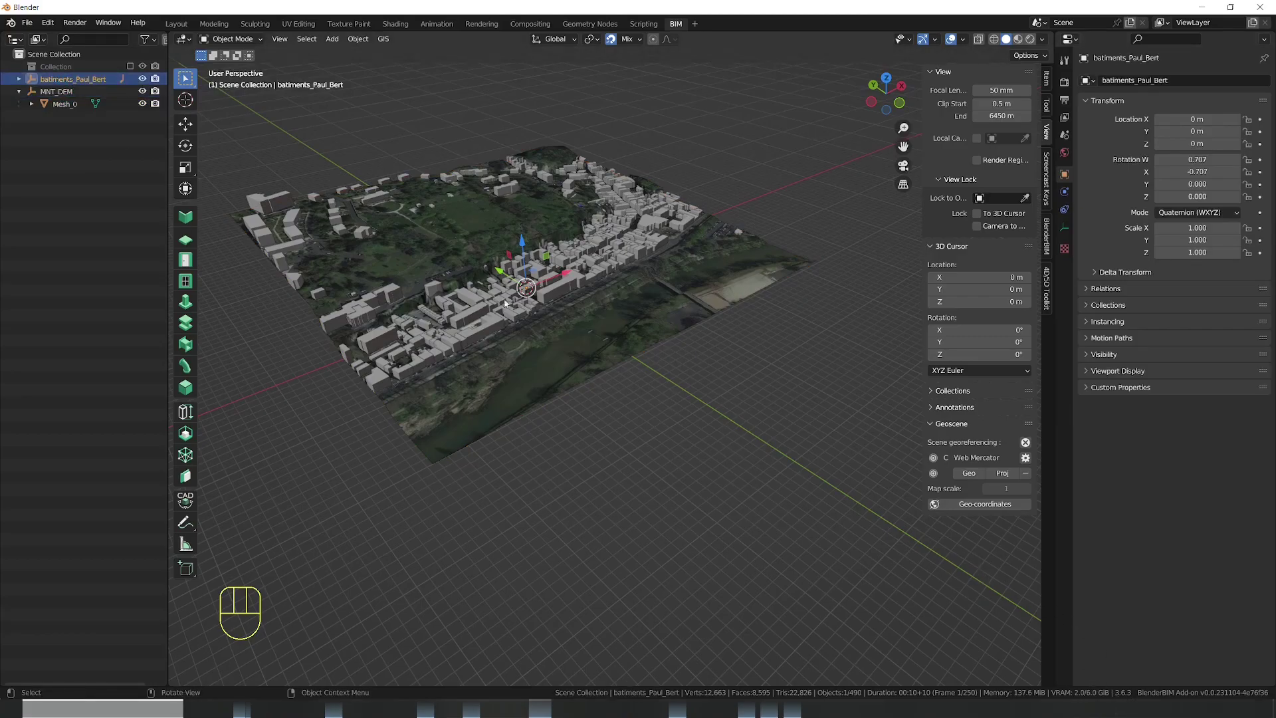
{"action": "scroll", "coordinate": [478, 285], "scroll_direction": "up", "scroll_amount": 2}
{"action": "left_click_drag", "start_coordinate": [451, 264], "coordinate": [664, 312]}
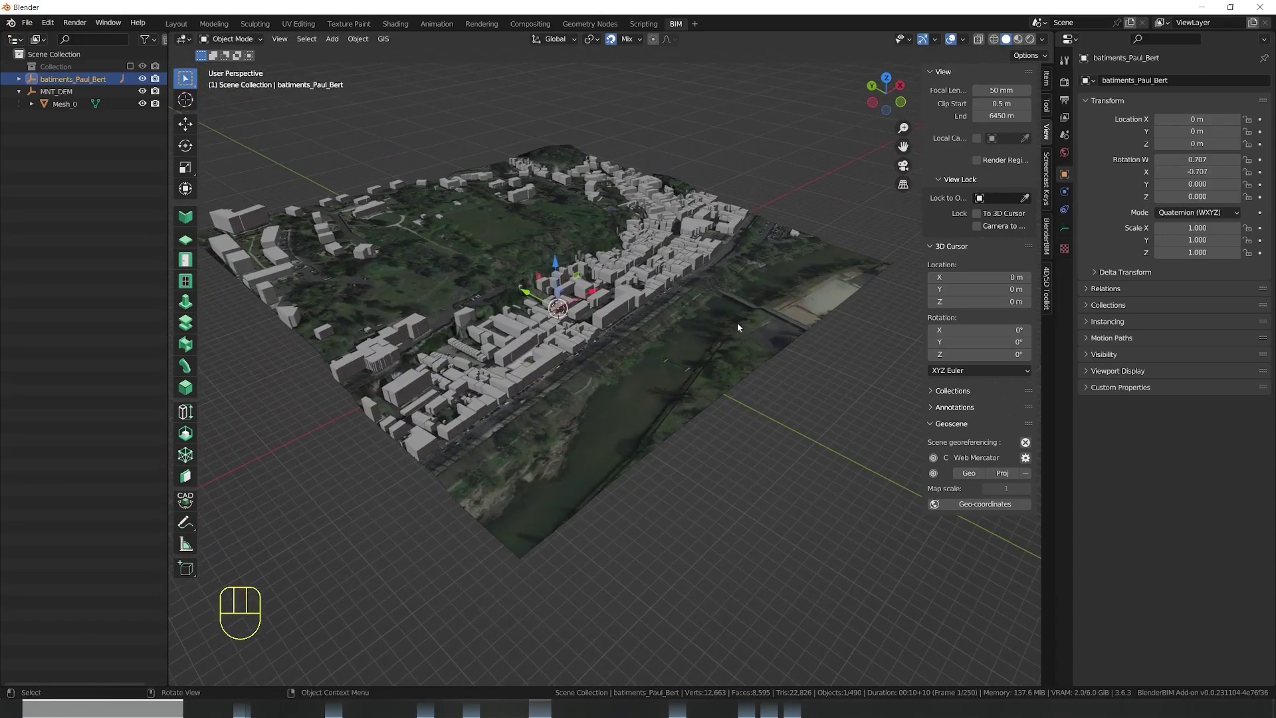
{"action": "left_click", "coordinate": [737, 319]}
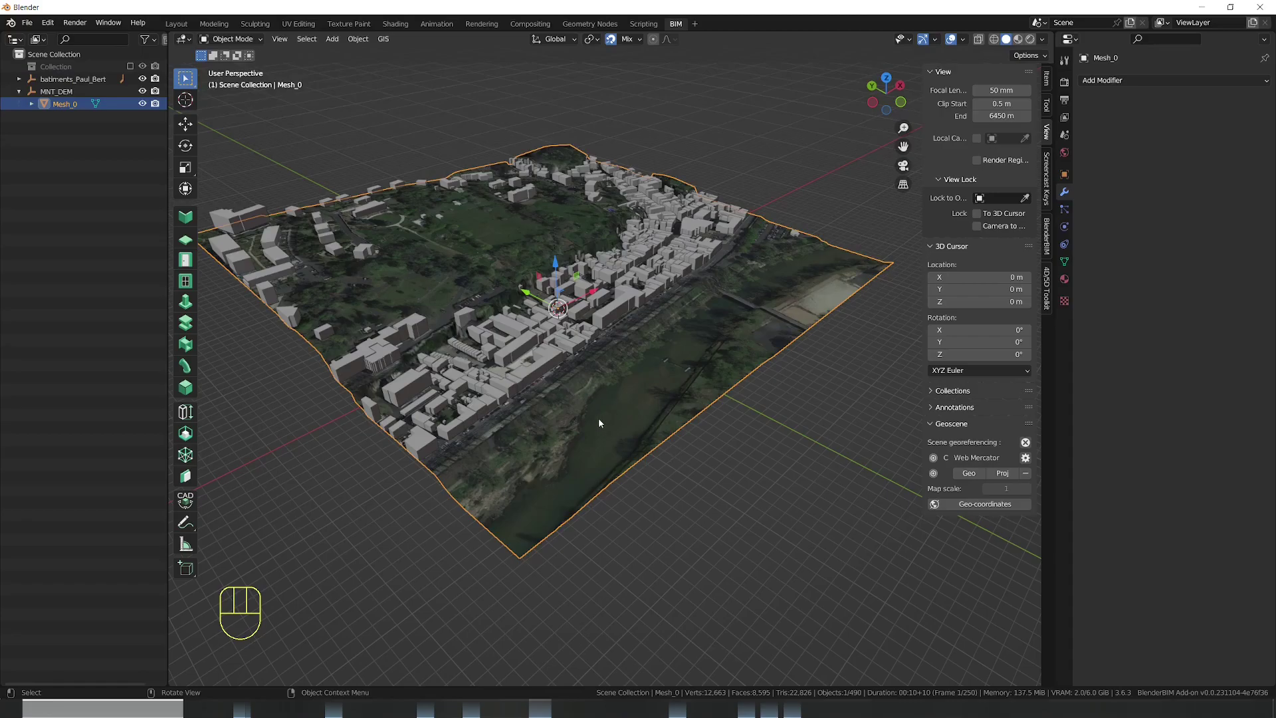
Create a blank IFC4 project with metric units in meters
{"action": "scroll", "coordinate": [567, 397], "scroll_direction": "up", "scroll_amount": 2}
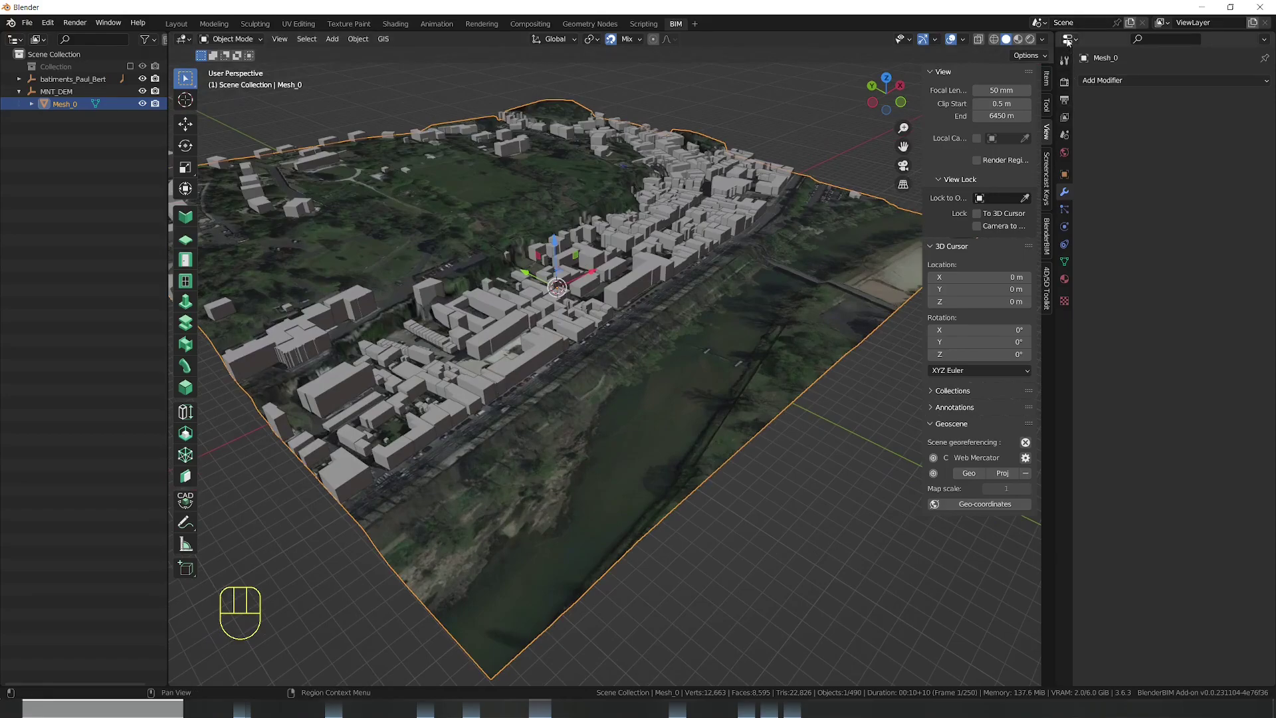
{"action": "left_click", "coordinate": [1064, 135]}
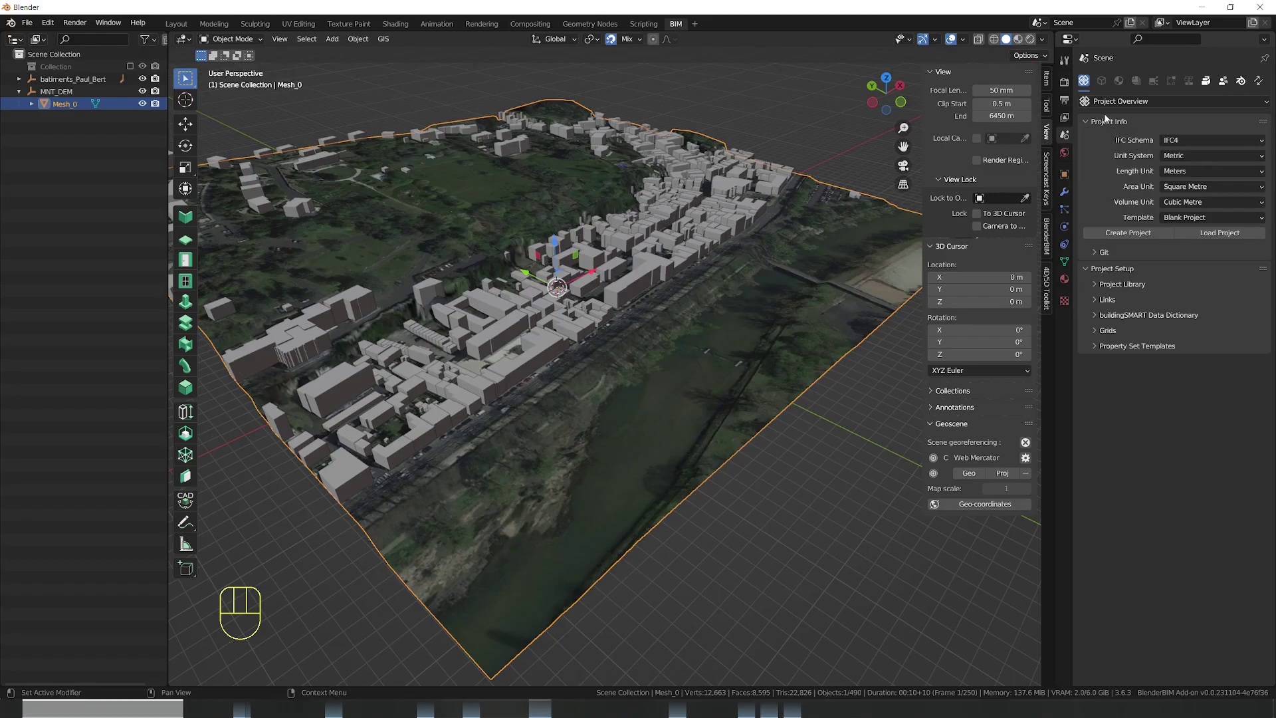
{"action": "left_click", "coordinate": [1145, 233]}
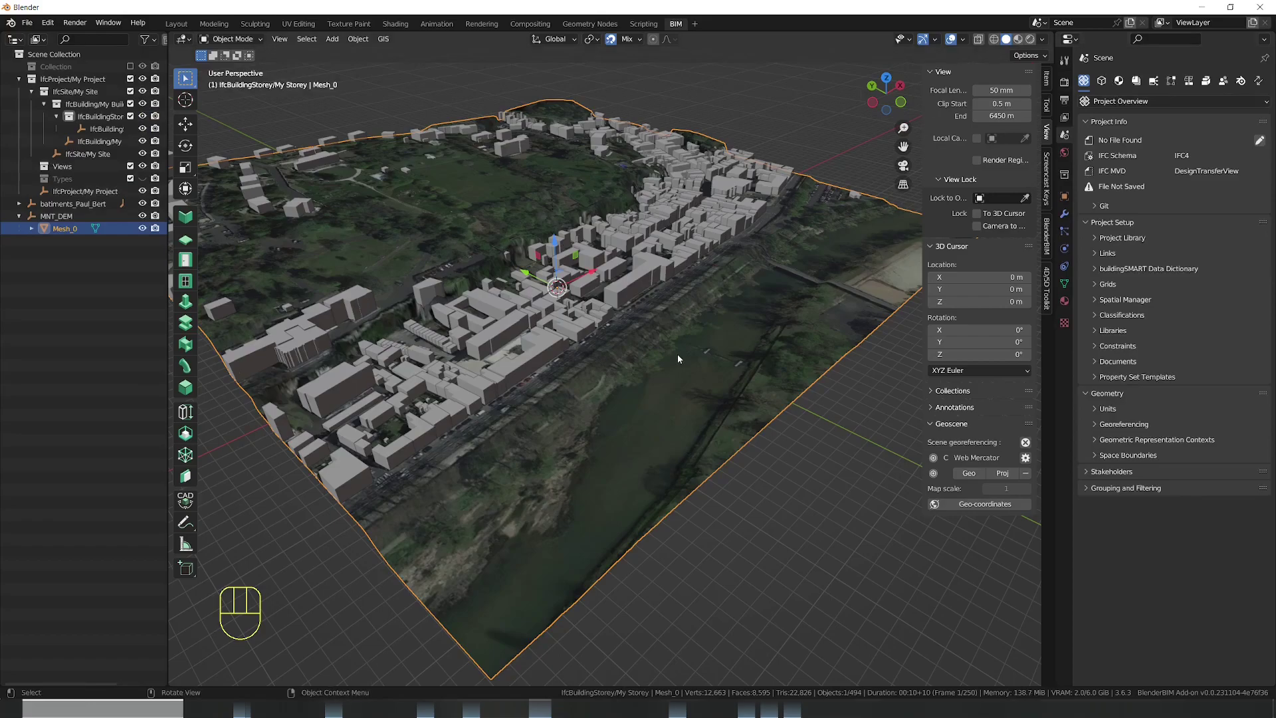
Assign the terrain Mesh_0 the IfcElement class IfcGeographicElement with predefined type TERRAIN
{"action": "left_click", "coordinate": [1101, 80]}
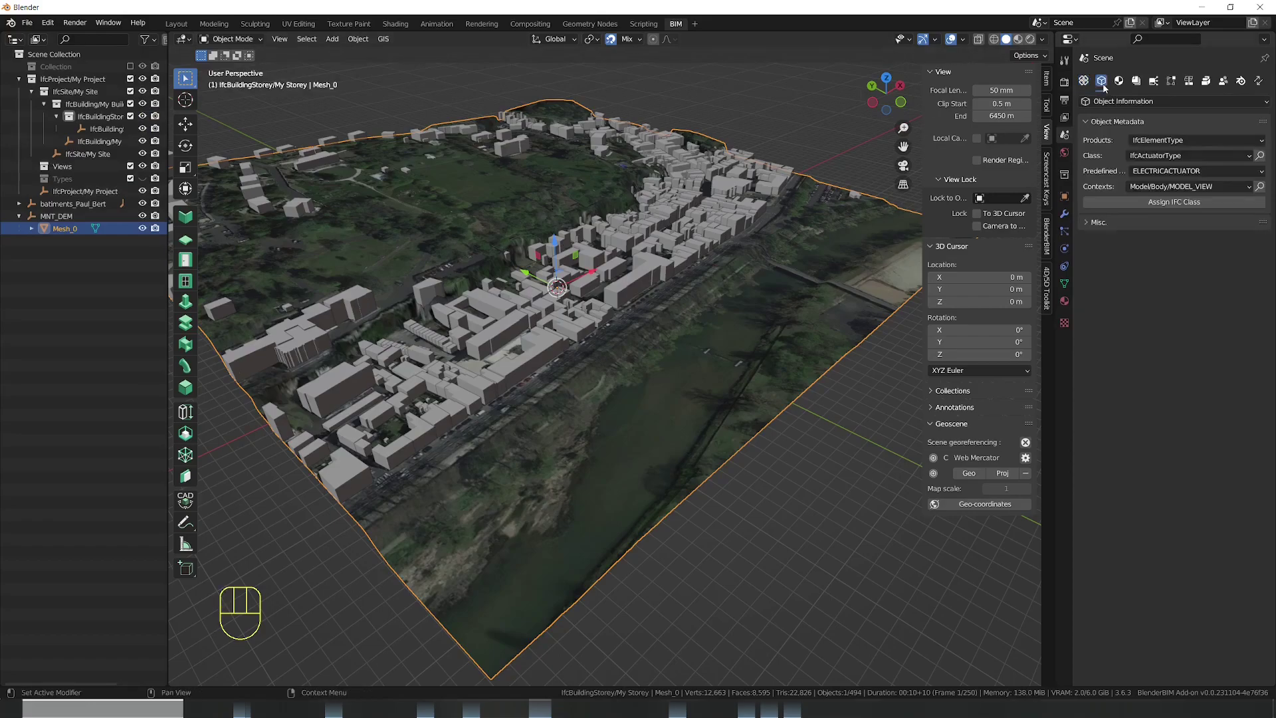
{"action": "left_click", "coordinate": [1153, 145]}
{"action": "left_click", "coordinate": [1154, 168]}
{"action": "left_click", "coordinate": [1154, 156]}
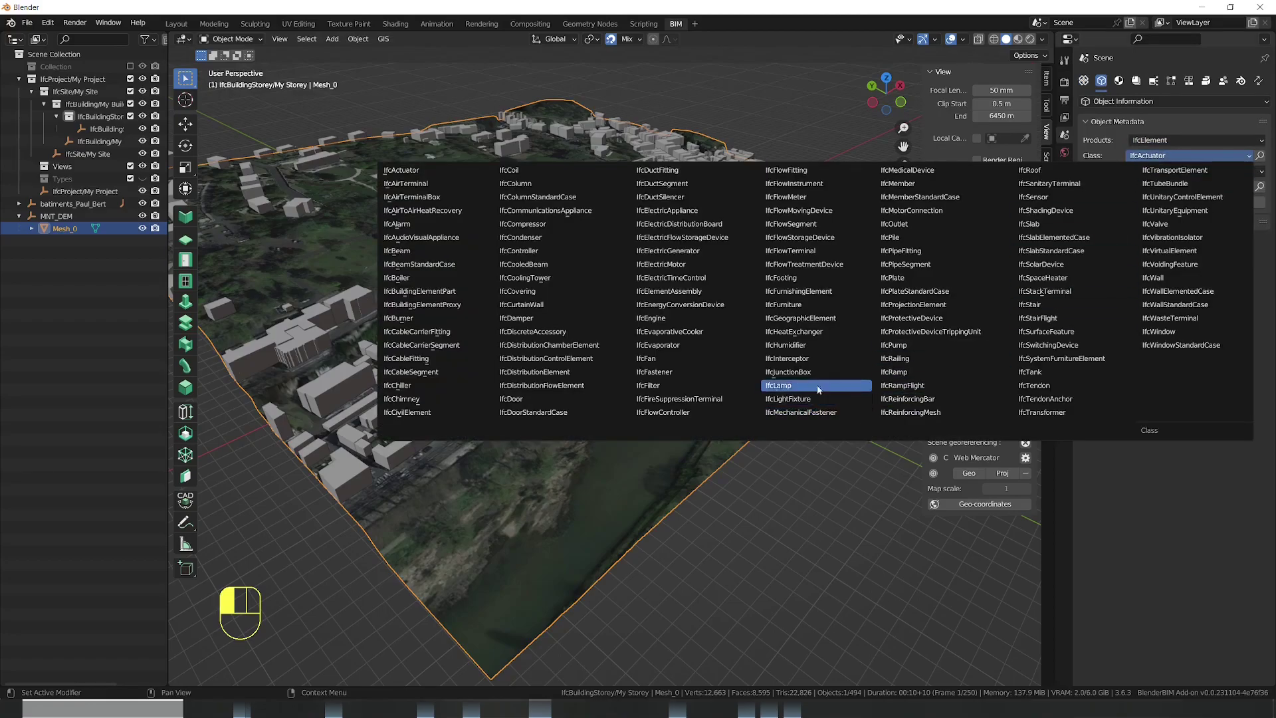
{"action": "left_click", "coordinate": [800, 319]}
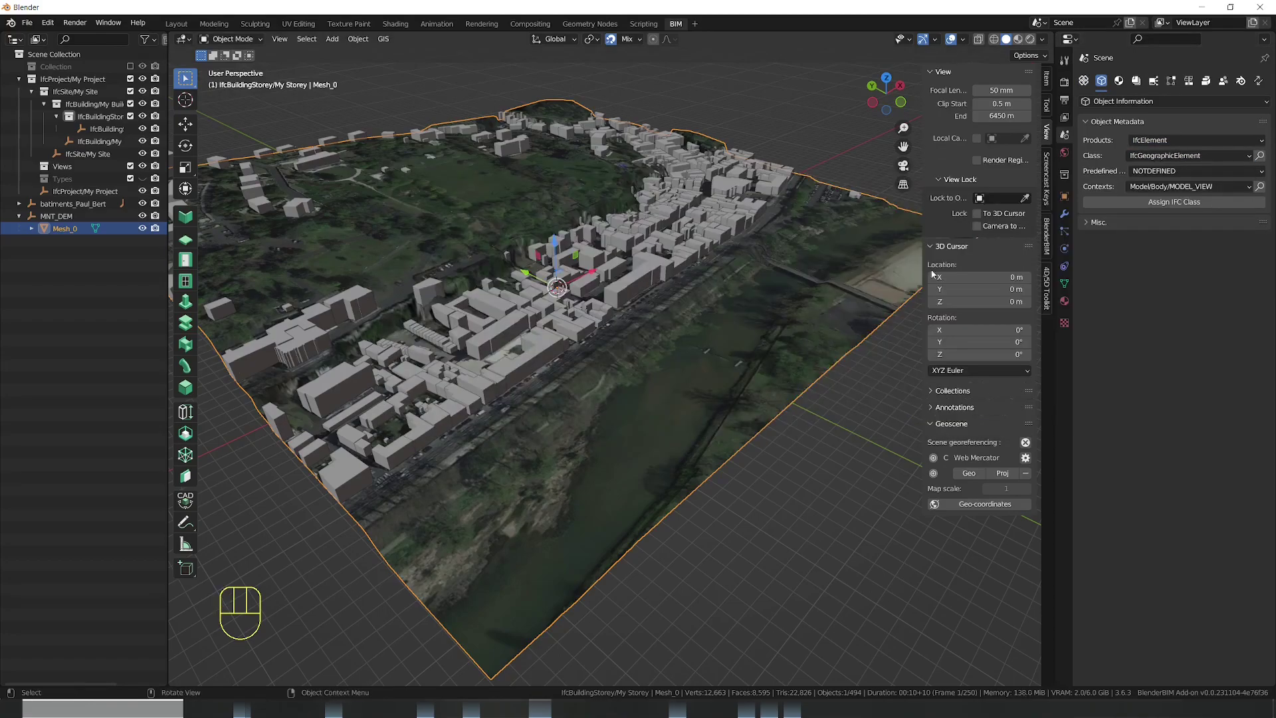
{"action": "left_click", "coordinate": [1223, 170]}
{"action": "left_click", "coordinate": [1166, 198]}
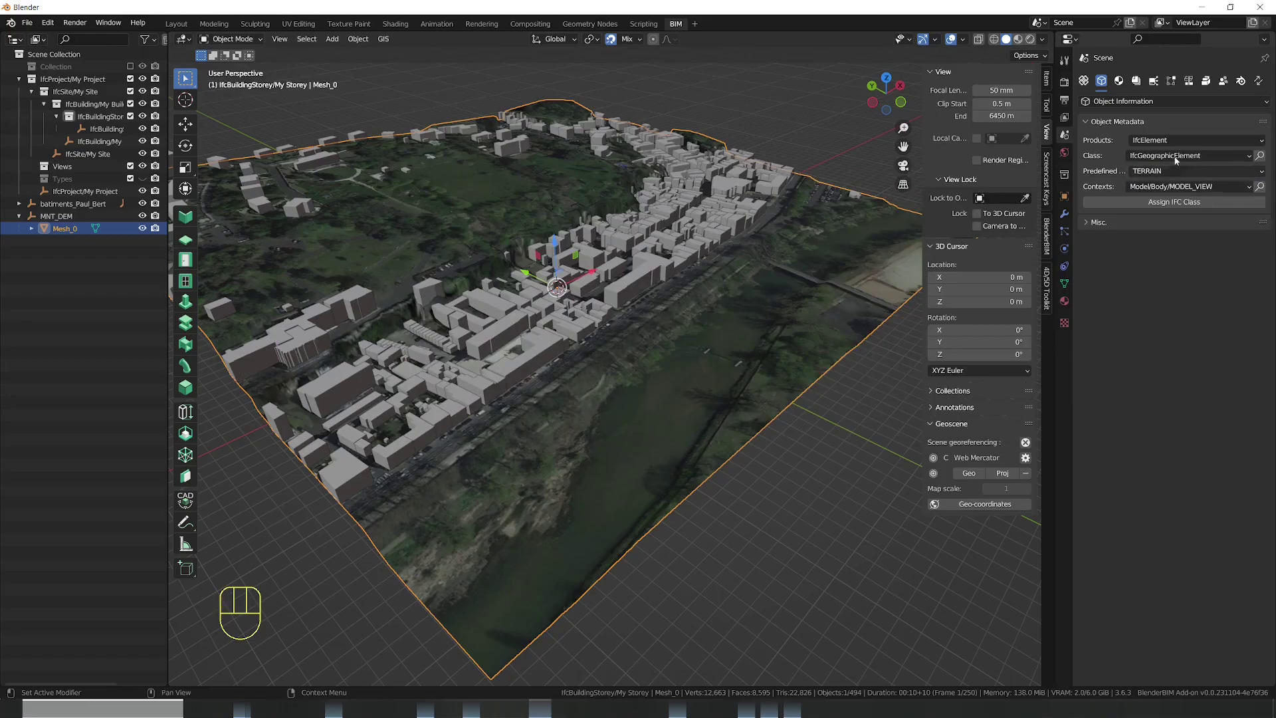
{"action": "left_click", "coordinate": [1173, 203]}
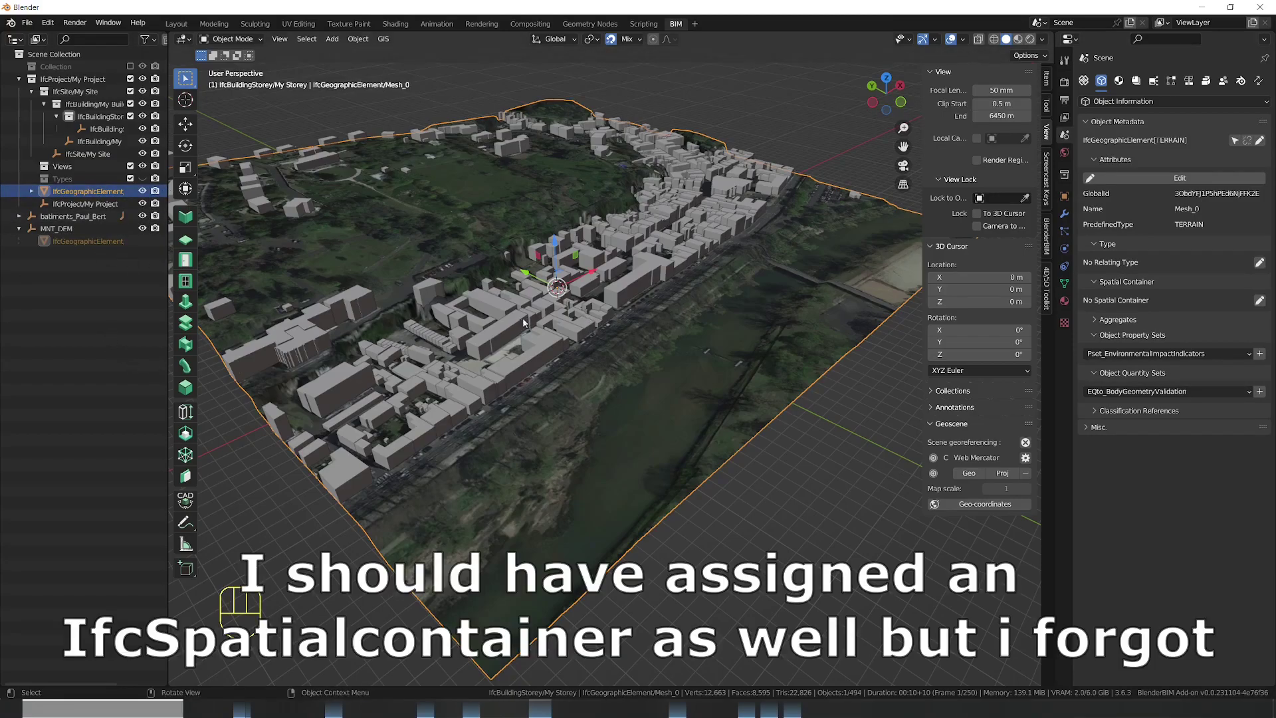
Select the batiments_Paul_Bert parent object together with its whole hierarchy of building meshes
{"action": "left_click", "coordinate": [59, 242]}
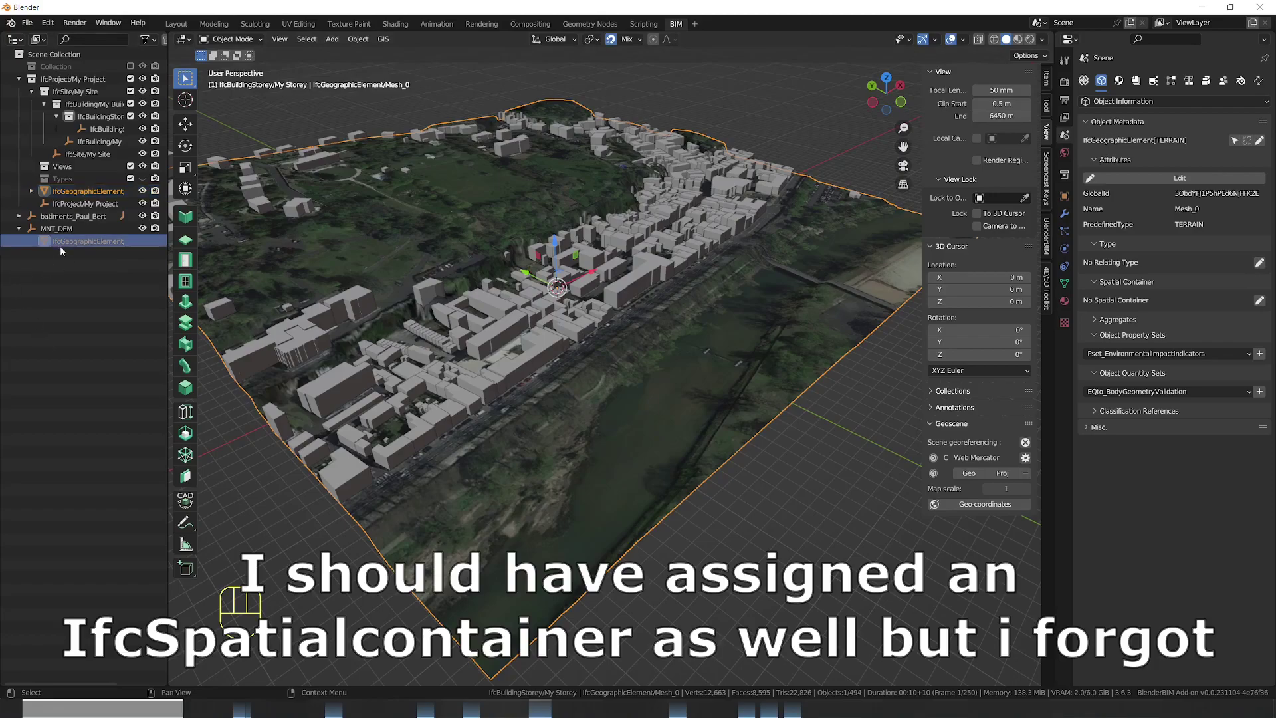
{"action": "left_click", "coordinate": [549, 344]}
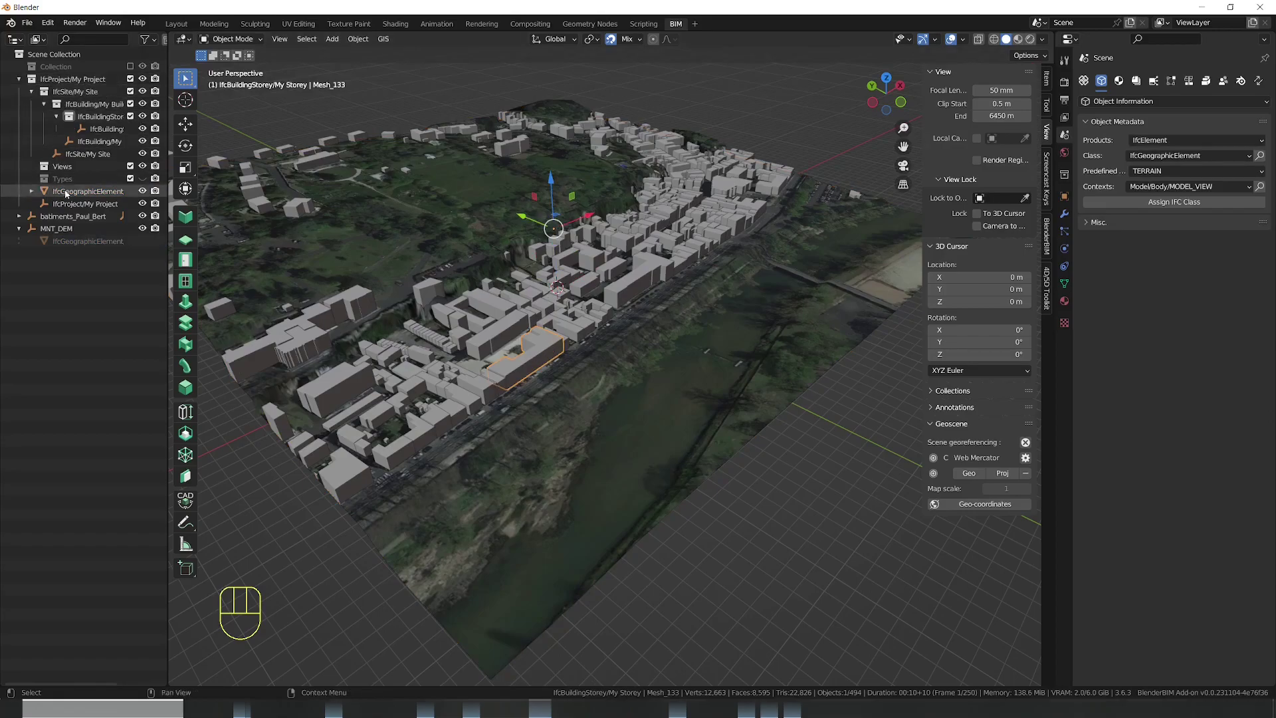
{"action": "left_click", "coordinate": [62, 215]}
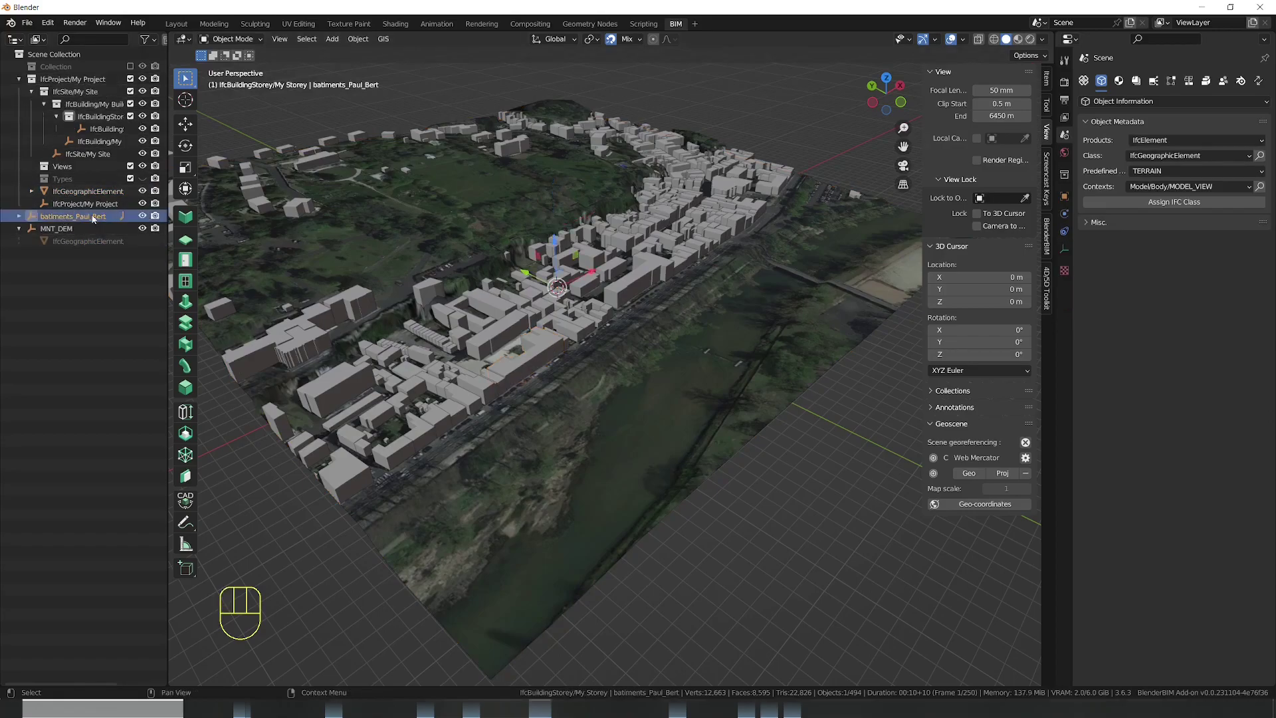
{"action": "right_click", "coordinate": [99, 218]}
{"action": "left_click", "coordinate": [78, 215]}
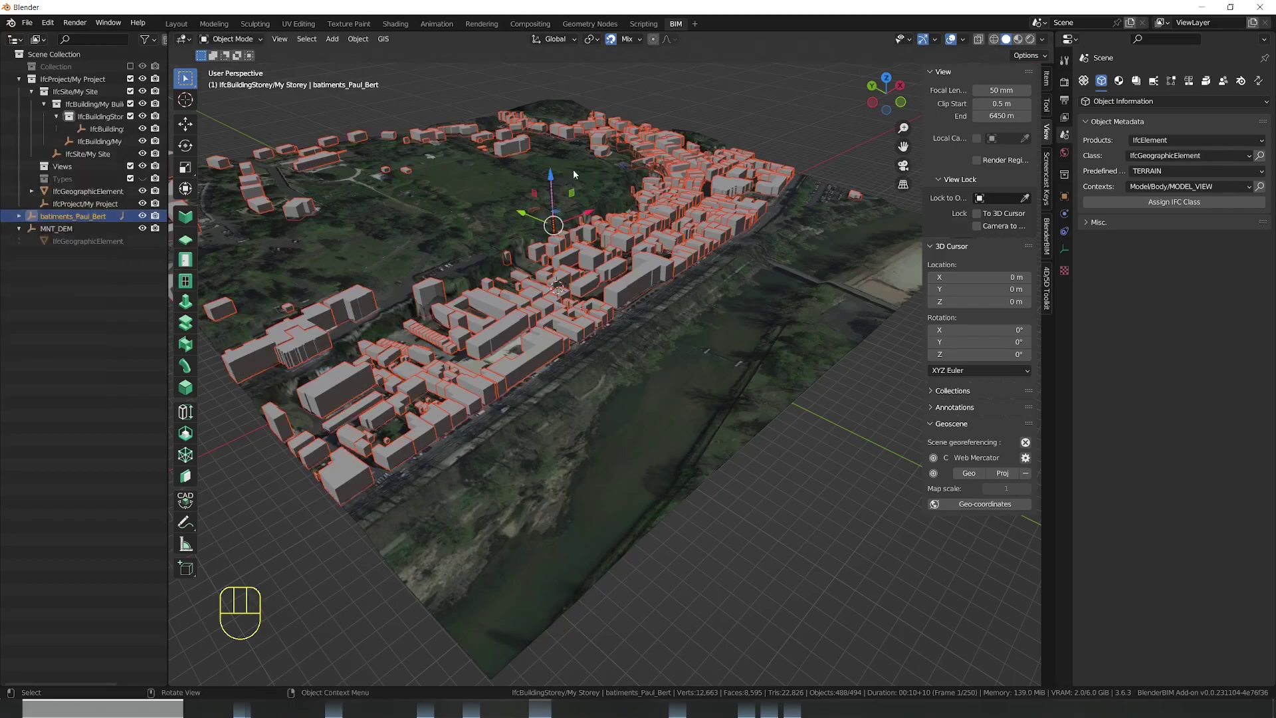
Assign the selected buildings the IfcElement class IfcBuildingElementProxy with predefined type NOTDEFINED
{"action": "left_click", "coordinate": [1160, 155]}
{"action": "left_click", "coordinate": [1156, 159]}
{"action": "left_click", "coordinate": [1186, 156]}
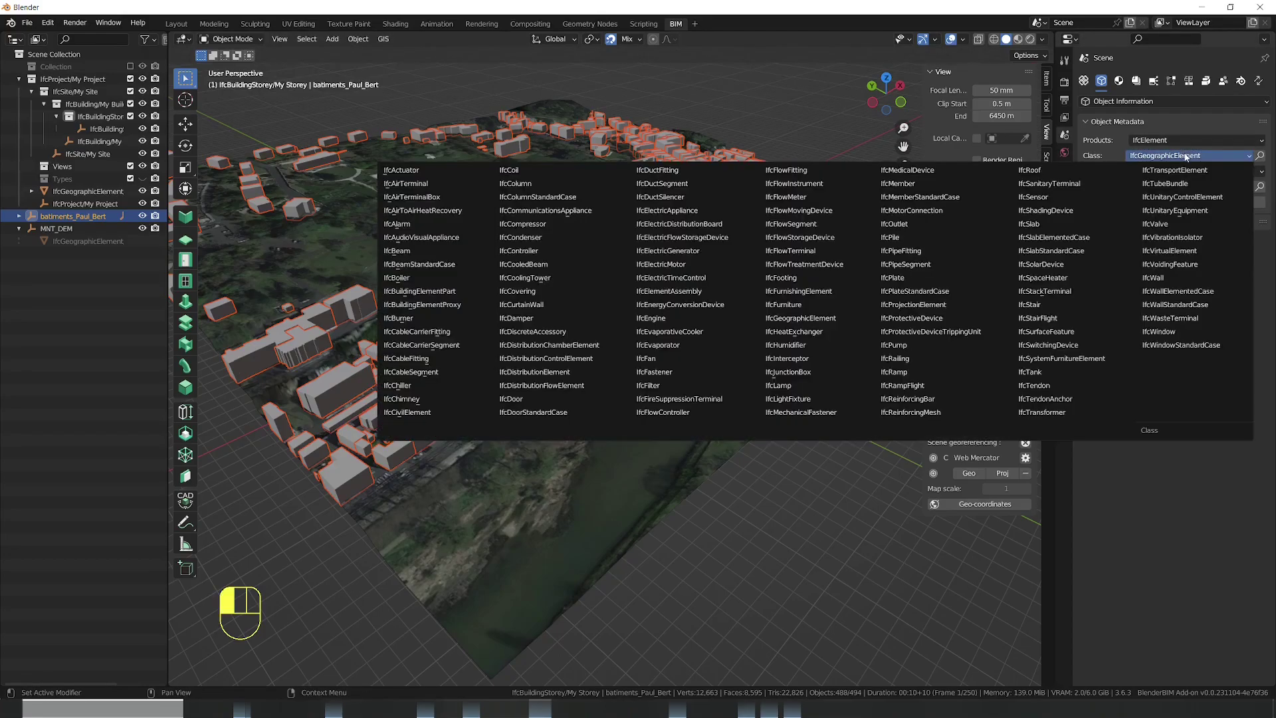
{"action": "left_click", "coordinate": [429, 305]}
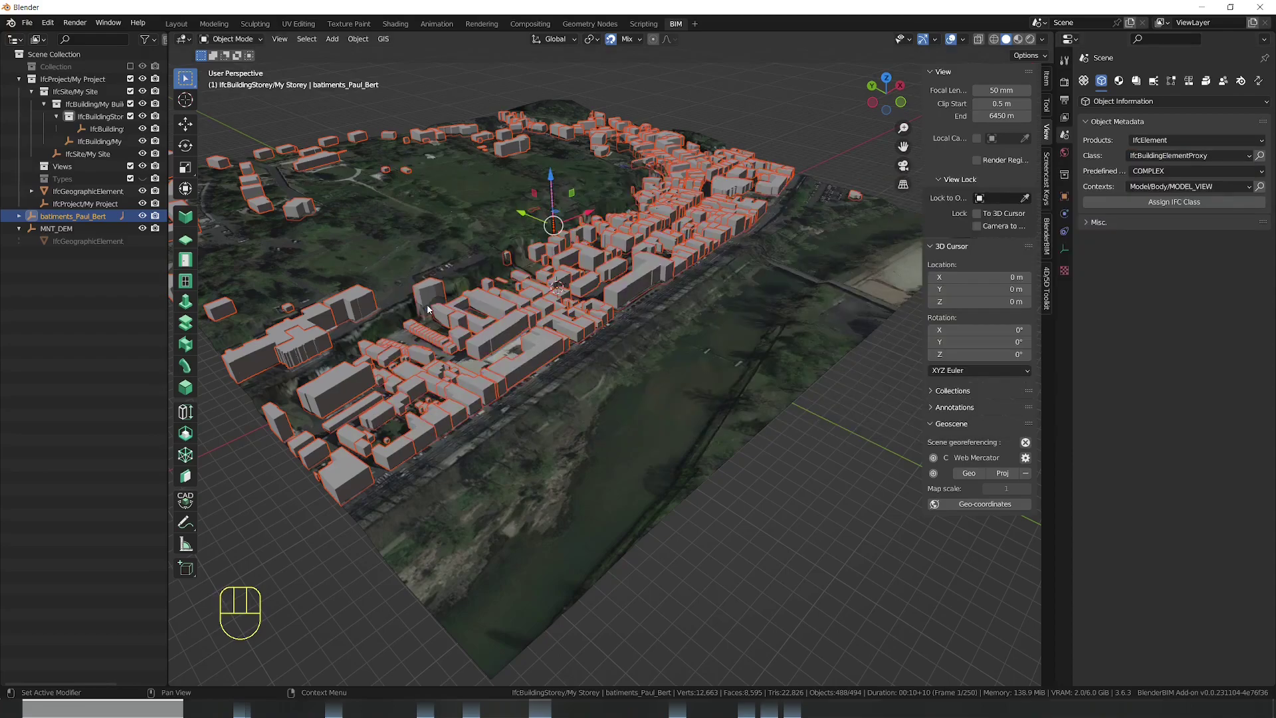
{"action": "left_click", "coordinate": [1179, 172]}
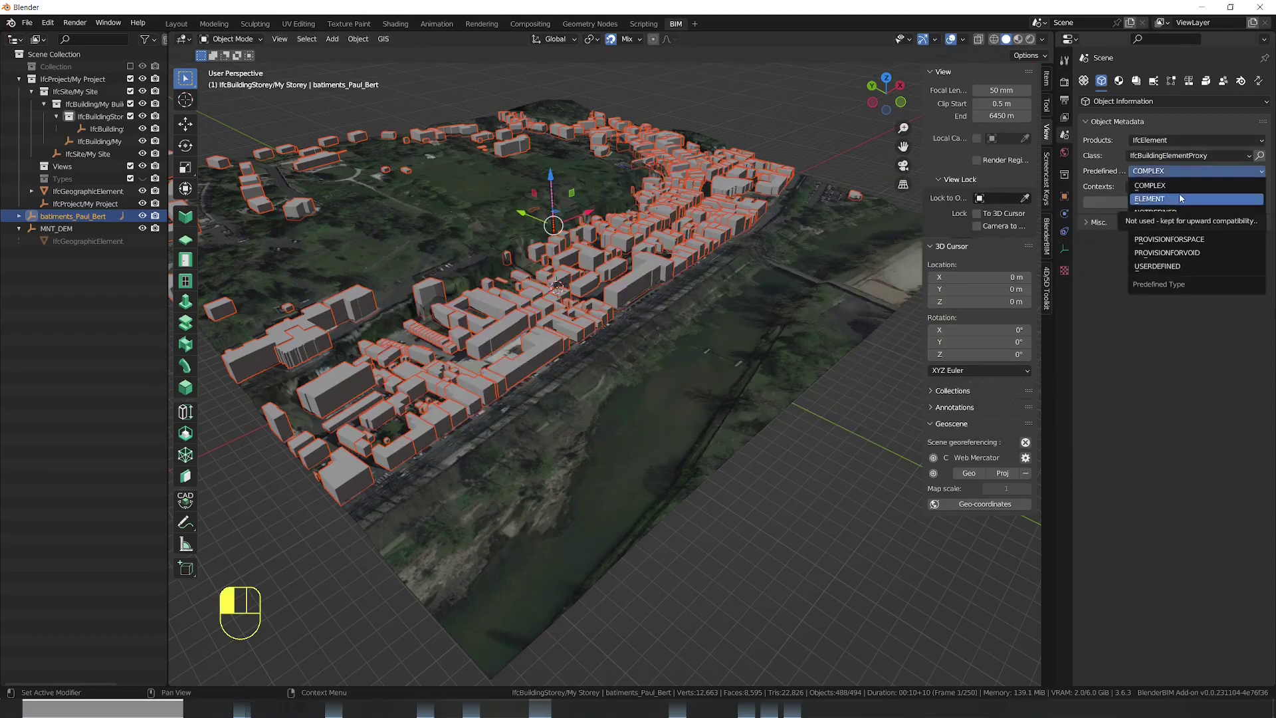
{"action": "left_click", "coordinate": [1149, 199]}
{"action": "left_click", "coordinate": [1178, 170]}
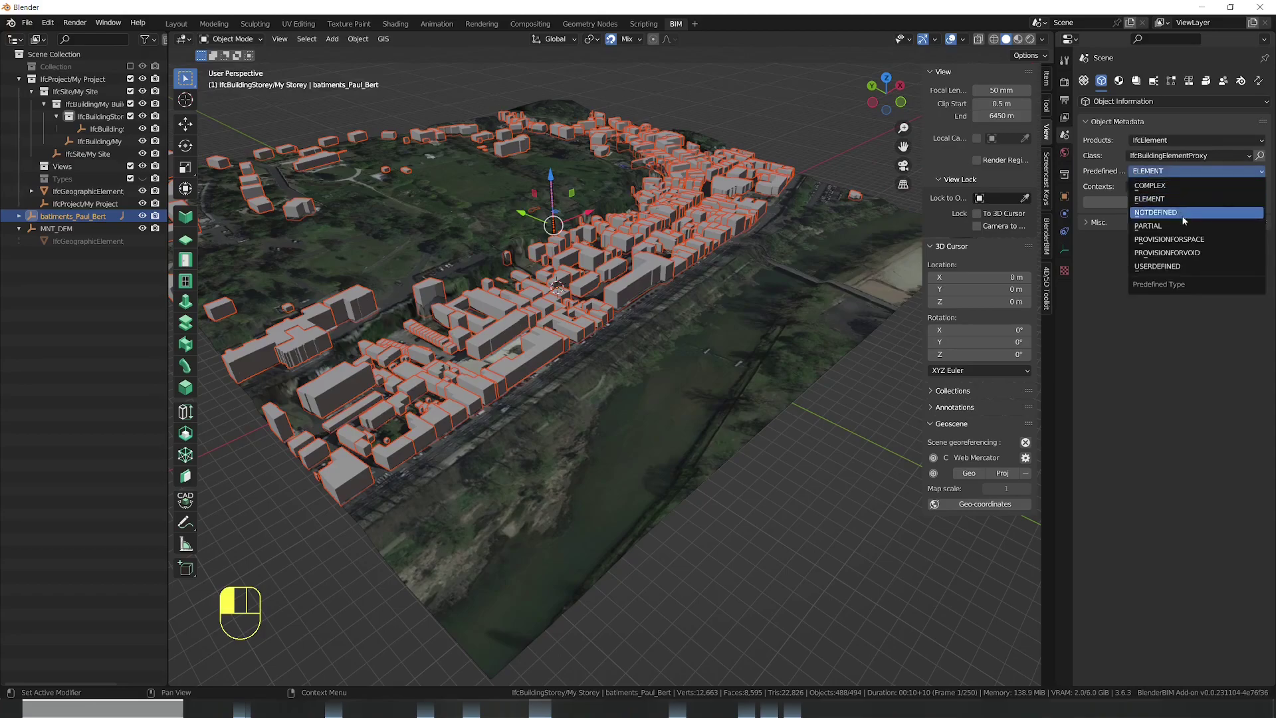
{"action": "left_click", "coordinate": [1180, 210]}
{"action": "left_click", "coordinate": [1176, 203]}
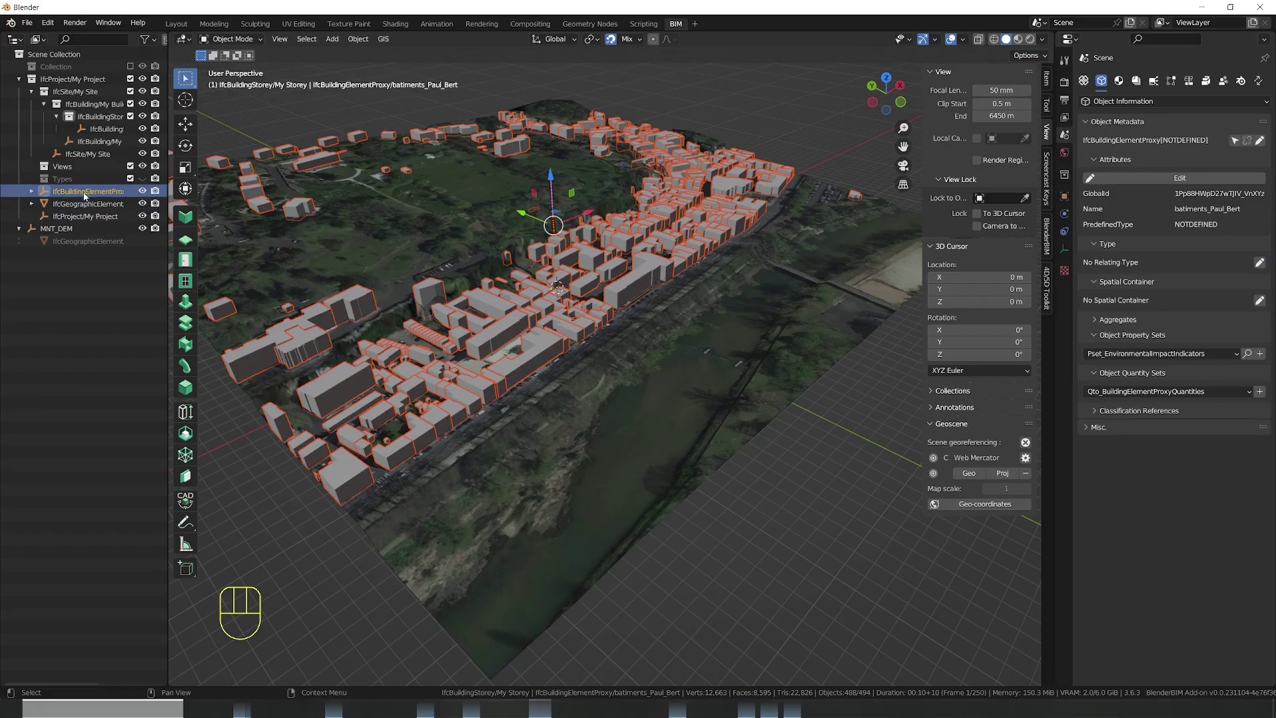
Save the IFC project as Building.ifc in the TUTO_QGIS folder
{"action": "left_click", "coordinate": [27, 23]}
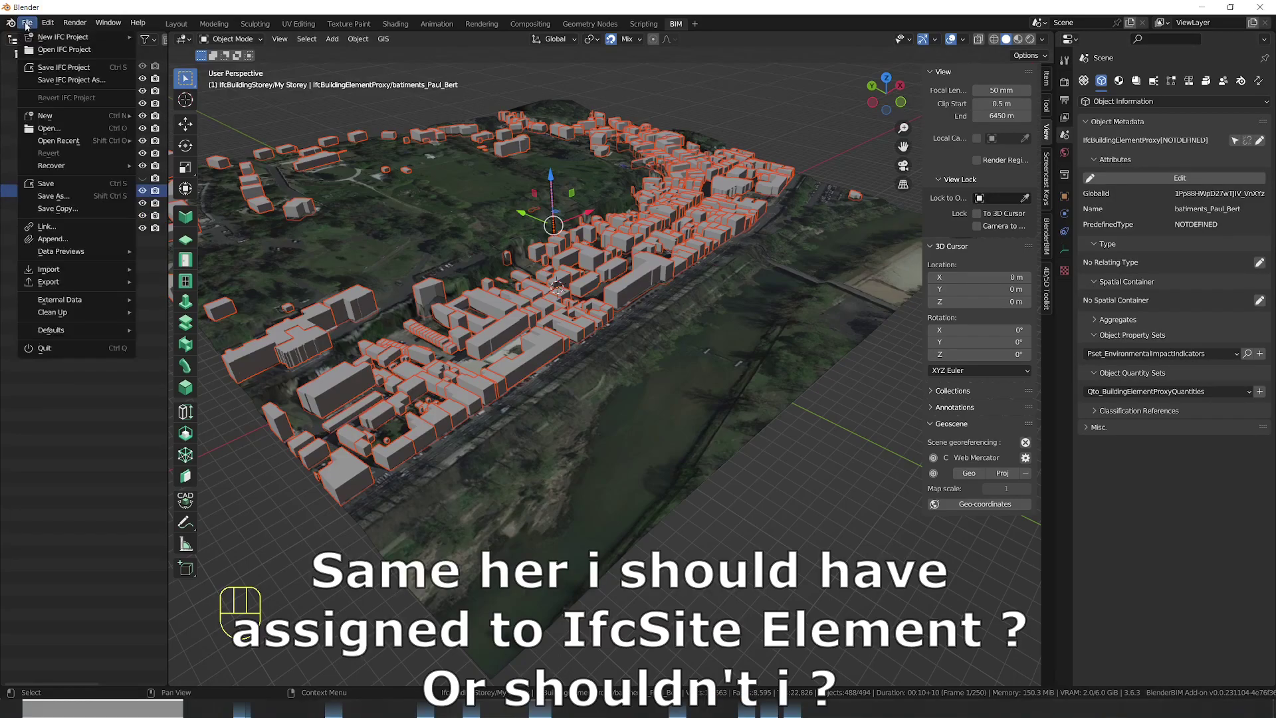
{"action": "left_click", "coordinate": [46, 82]}
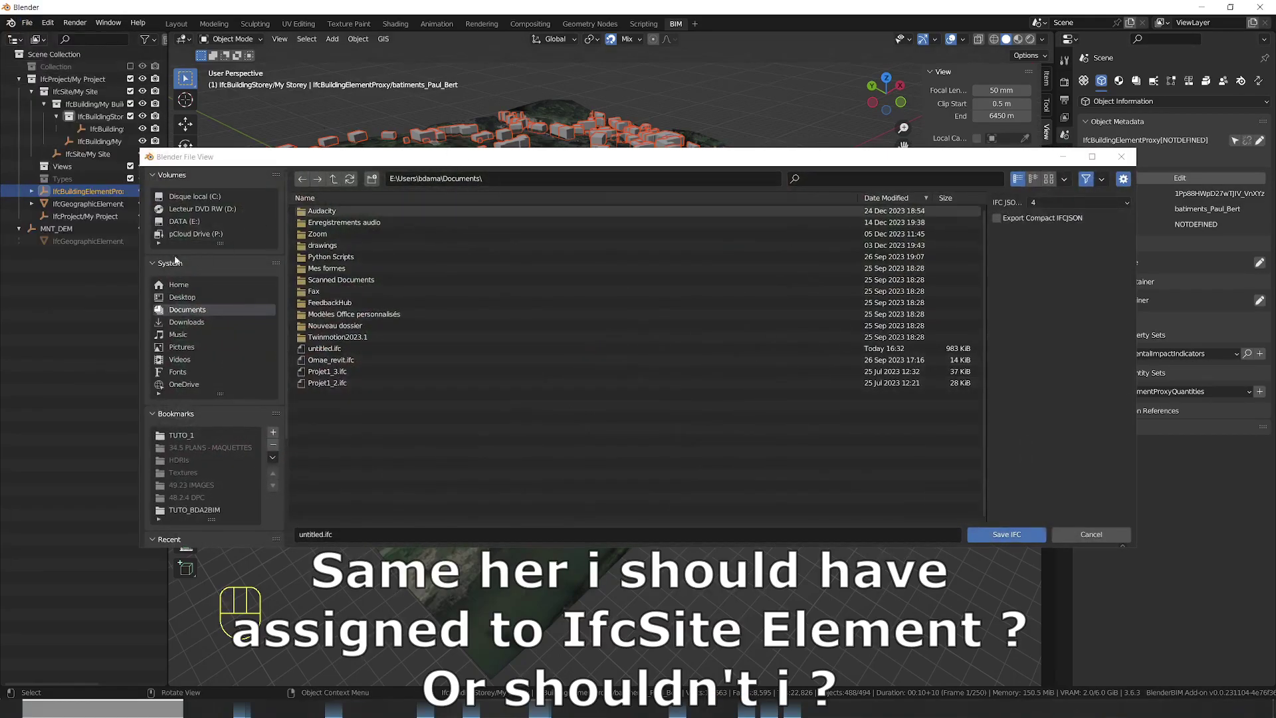
{"action": "key", "text": "Return"}
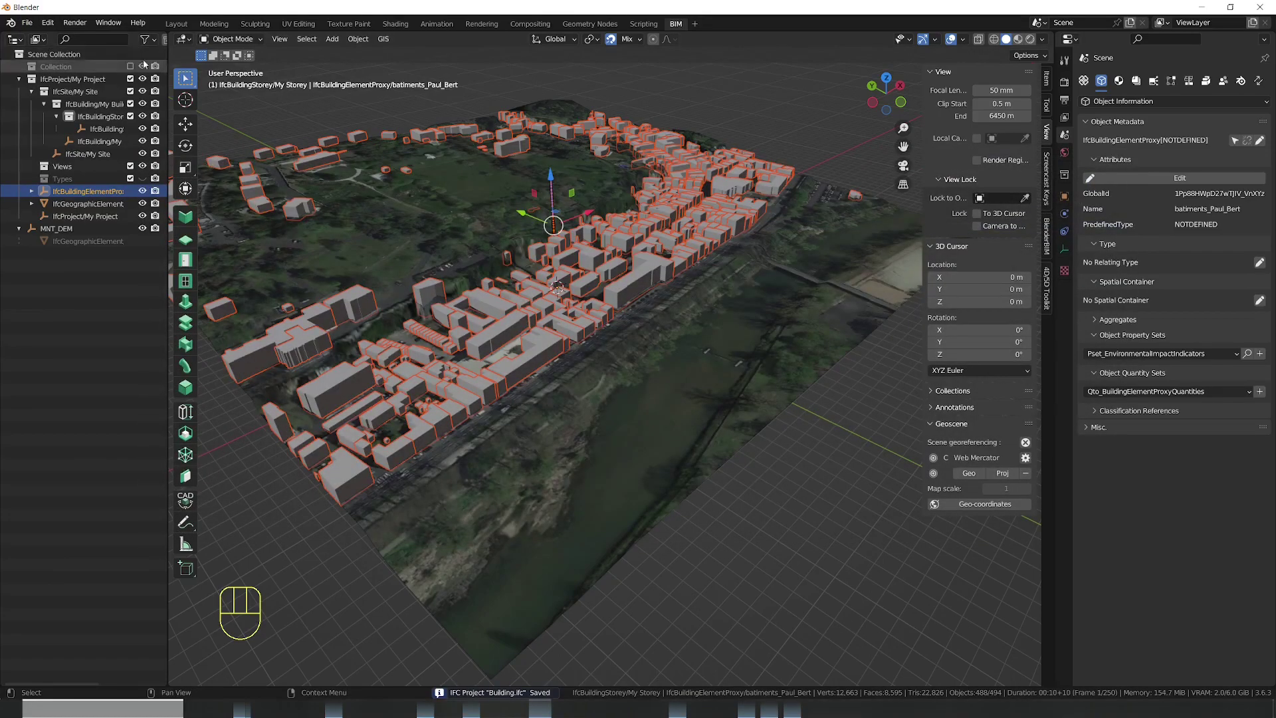
Save the Blender scene as TUTO_GIS.blend
{"action": "left_click", "coordinate": [27, 24]}
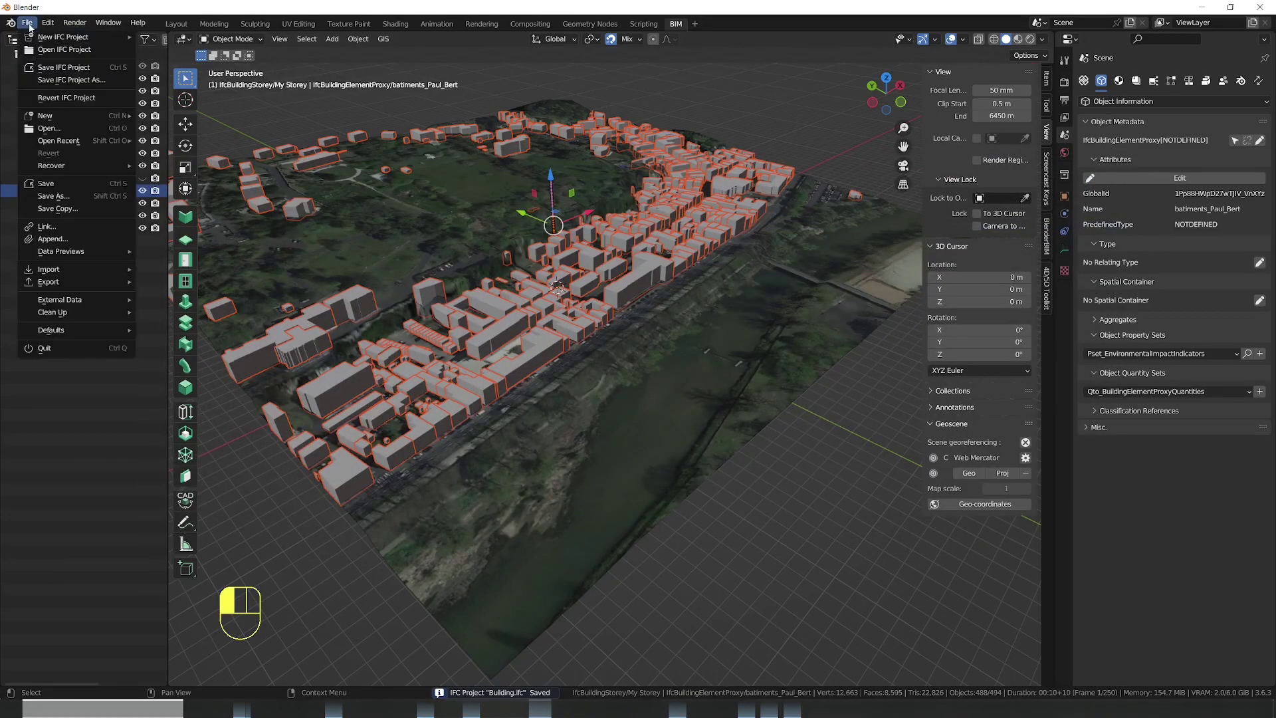
{"action": "left_click", "coordinate": [93, 183]}
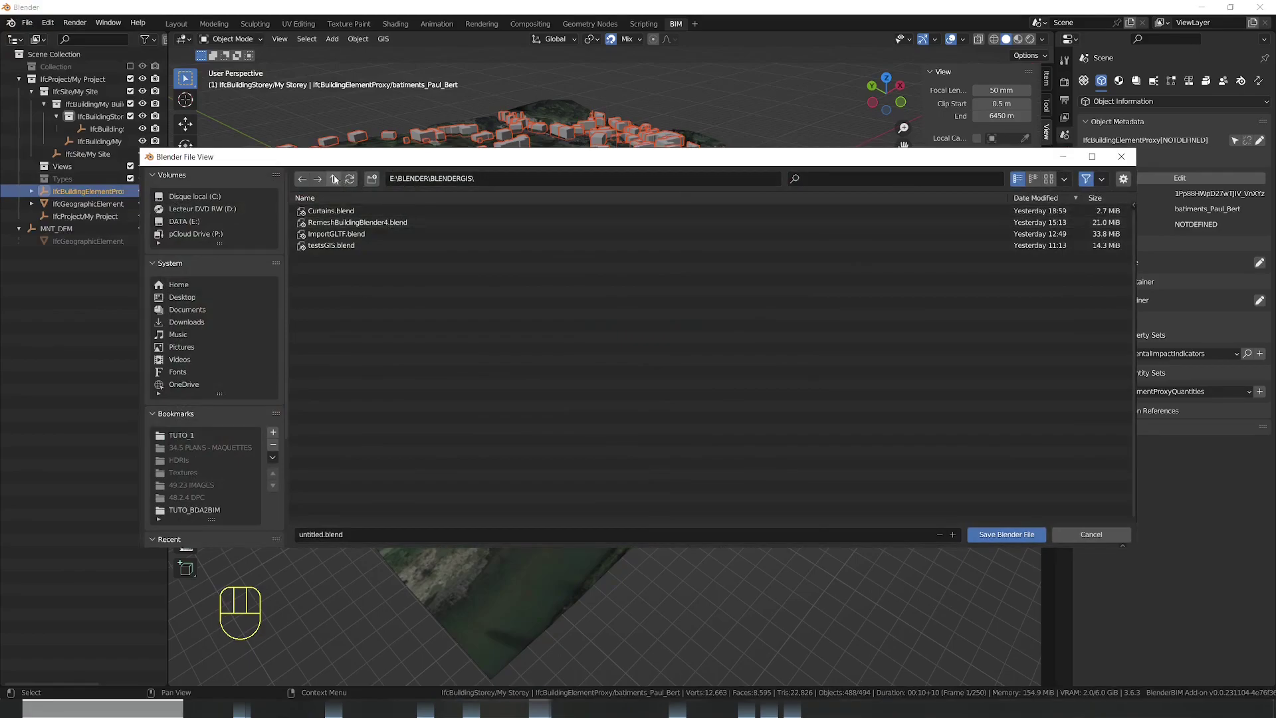
{"action": "left_click", "coordinate": [370, 536]}
{"action": "left_click", "coordinate": [324, 536]}
{"action": "left_click_drag", "start_coordinate": [324, 536], "coordinate": [286, 533]}
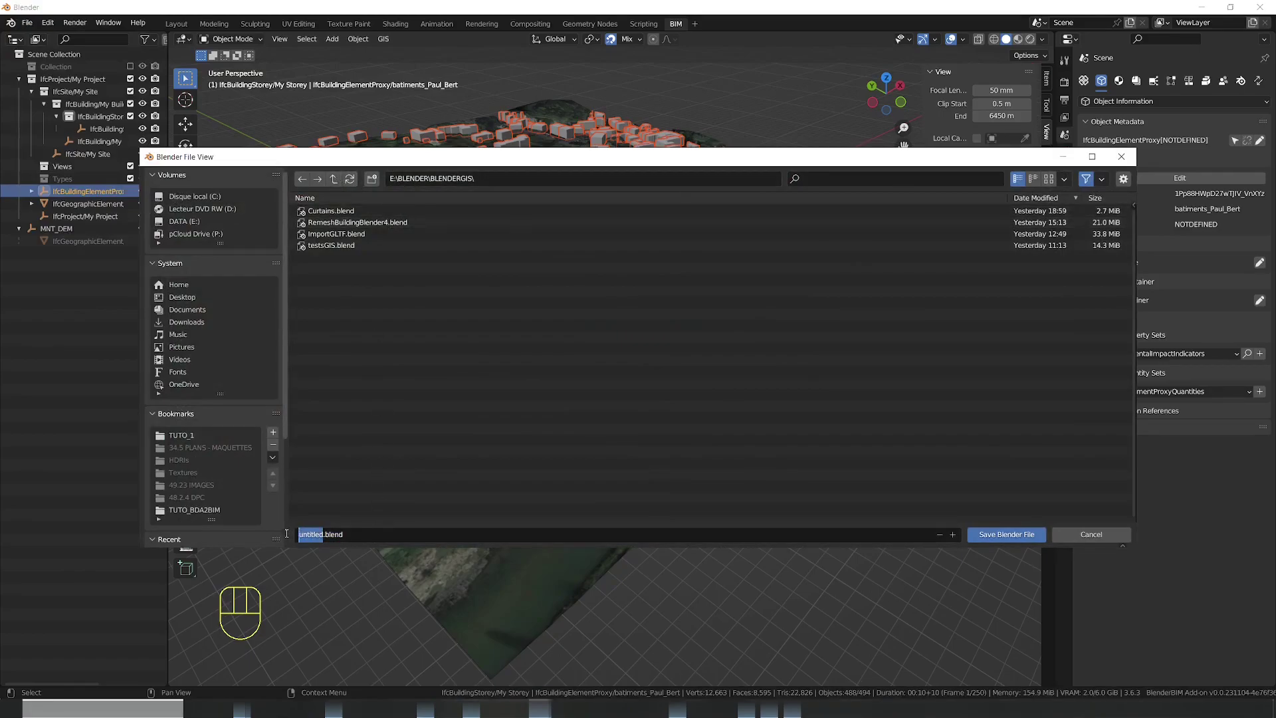
{"action": "type", "text": "TUTO_GIS"}
{"action": "left_click", "coordinate": [993, 534]}
Switch to the empty Blender 4.0 session and open the IFC project Building.ifc from the TUTO_QGIS folder
{"action": "left_click", "coordinate": [746, 708]}
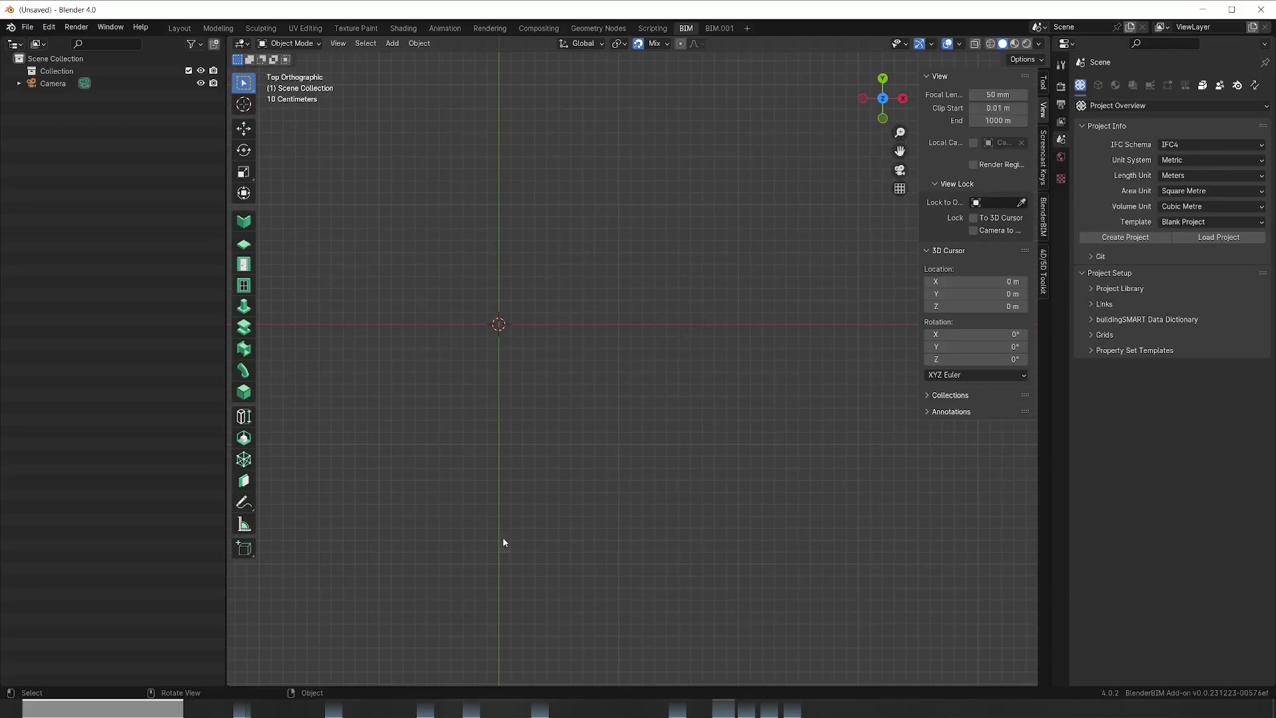
{"action": "left_click_drag", "start_coordinate": [655, 373], "coordinate": [497, 487]}
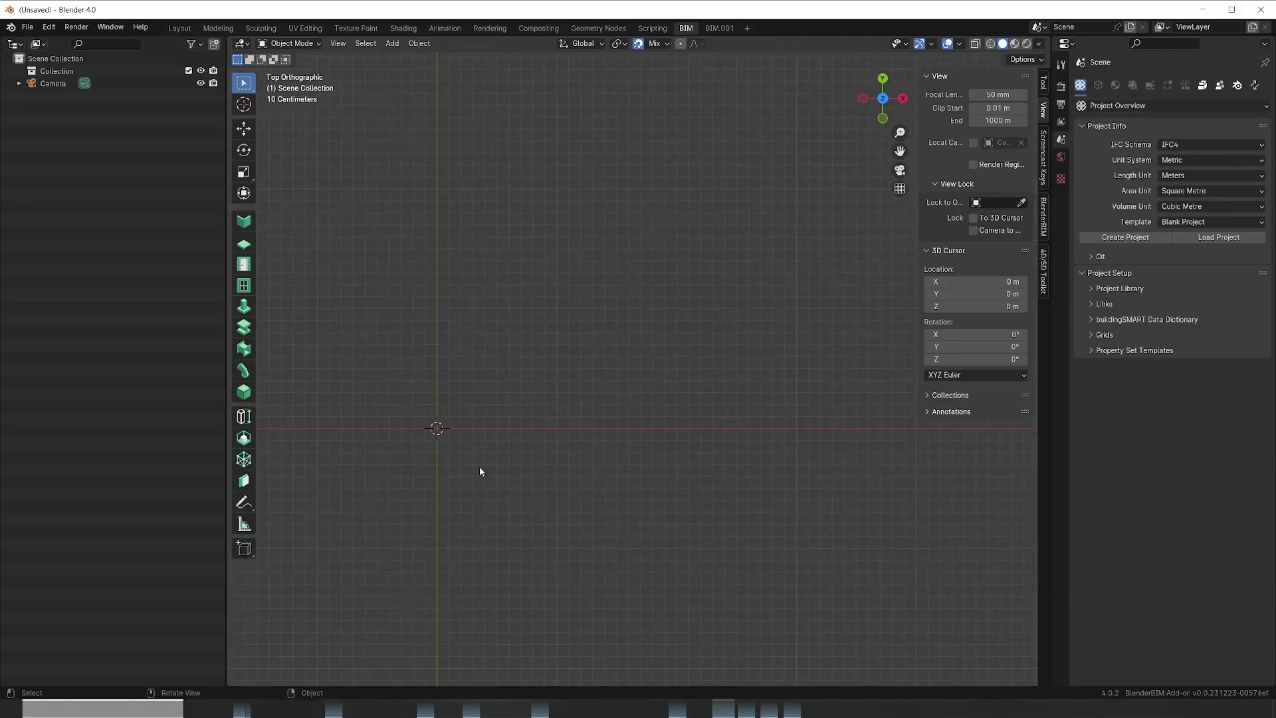
{"action": "left_click_drag", "start_coordinate": [226, 217], "coordinate": [178, 216]}
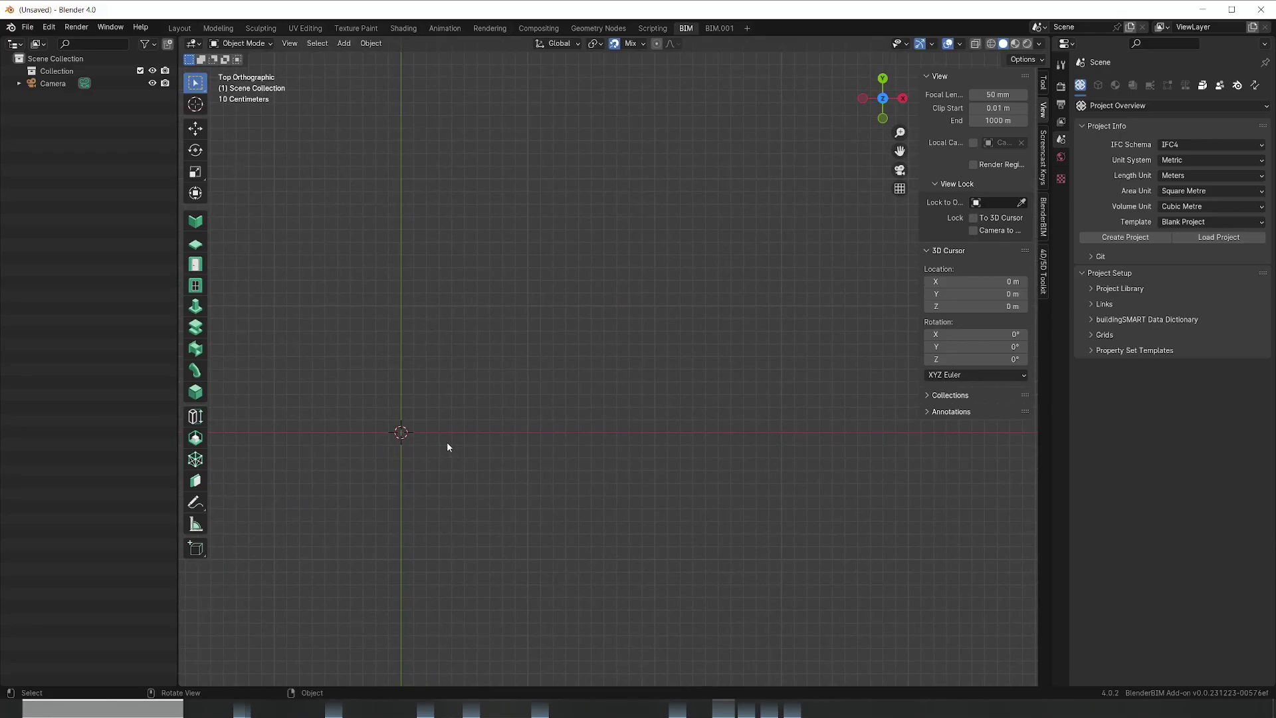
{"action": "left_click", "coordinate": [27, 28]}
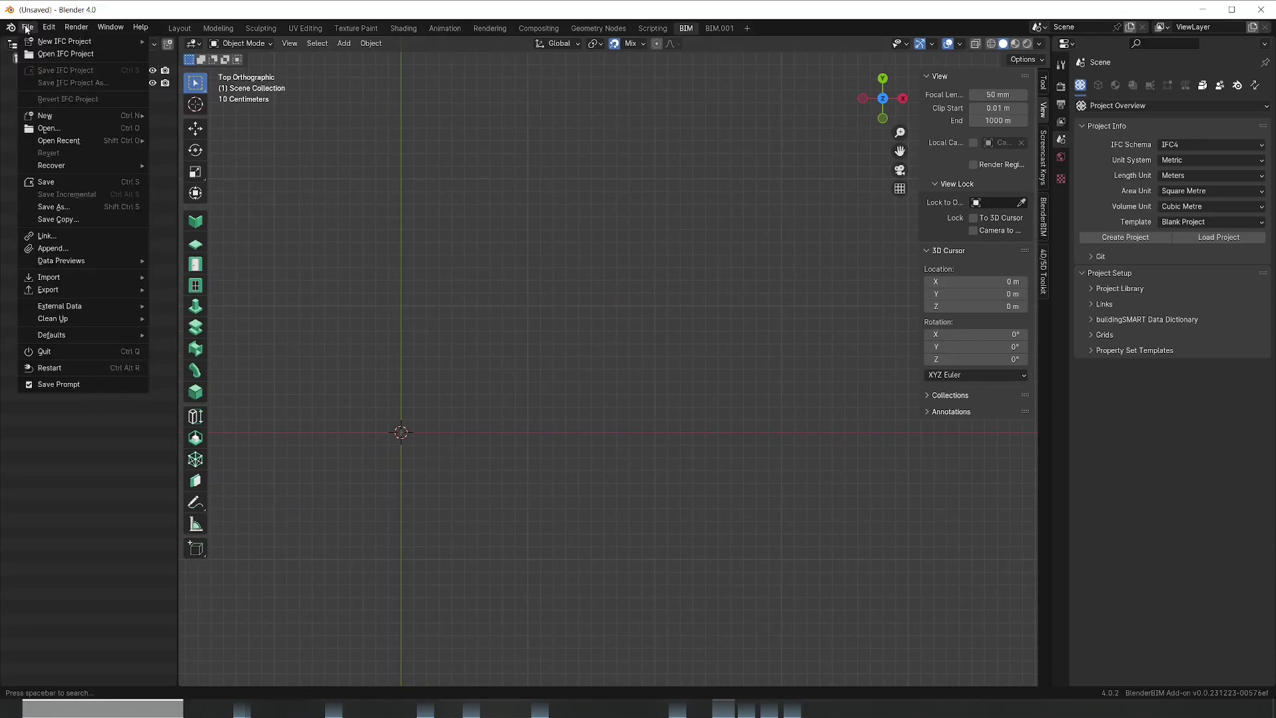
{"action": "left_click", "coordinate": [47, 54]}
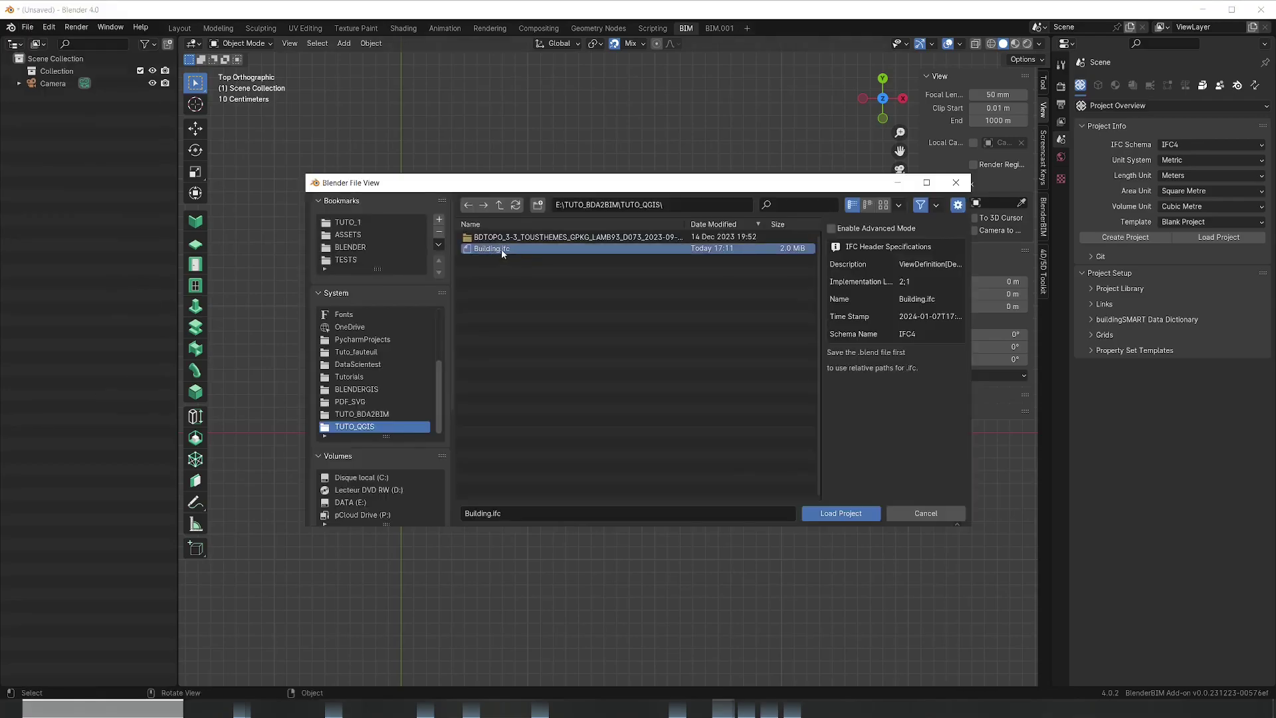
{"action": "double_click", "coordinate": [488, 253]}
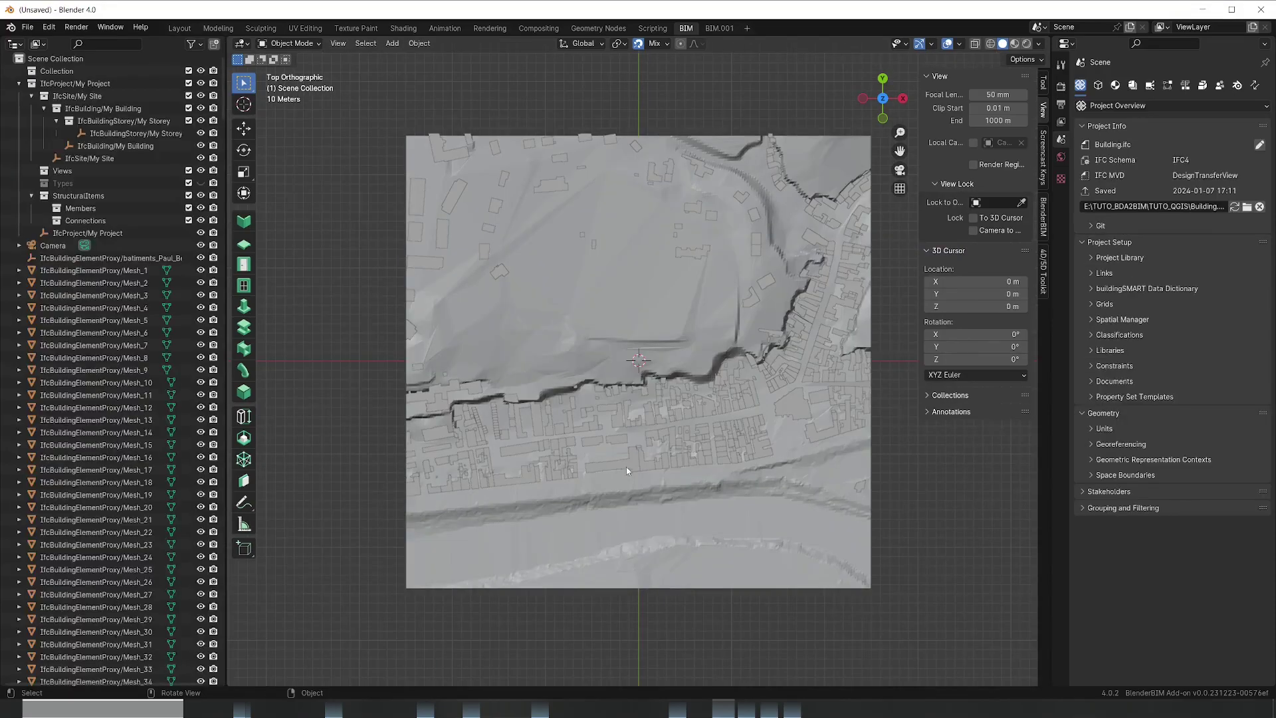
Examine the loaded IFC terrain and buildings in perspective from several angles and up close
{"action": "left_click_drag", "start_coordinate": [626, 467], "coordinate": [712, 376]}
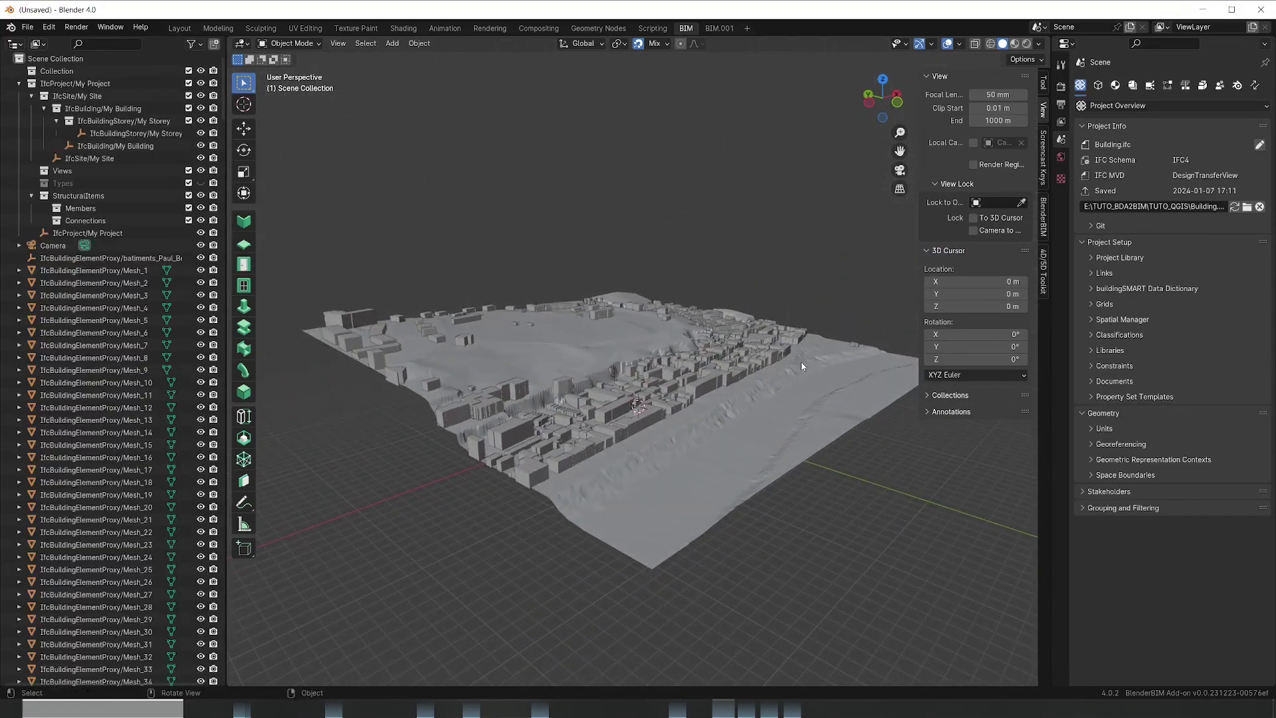
{"action": "scroll", "coordinate": [714, 390], "scroll_direction": "up", "scroll_amount": 5}
{"action": "left_click_drag", "start_coordinate": [723, 483], "coordinate": [686, 493]}
{"action": "scroll", "coordinate": [462, 460], "scroll_direction": "up", "scroll_amount": 4}
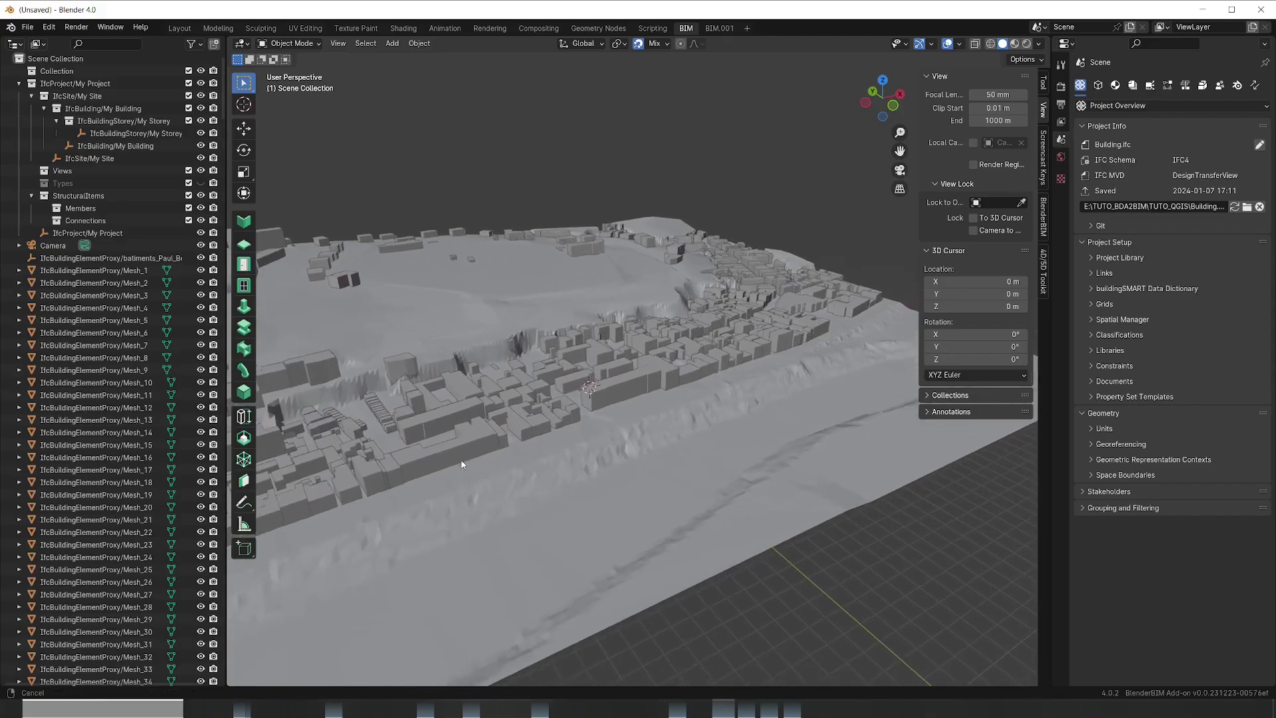
{"action": "left_click_drag", "start_coordinate": [509, 432], "coordinate": [578, 432]}
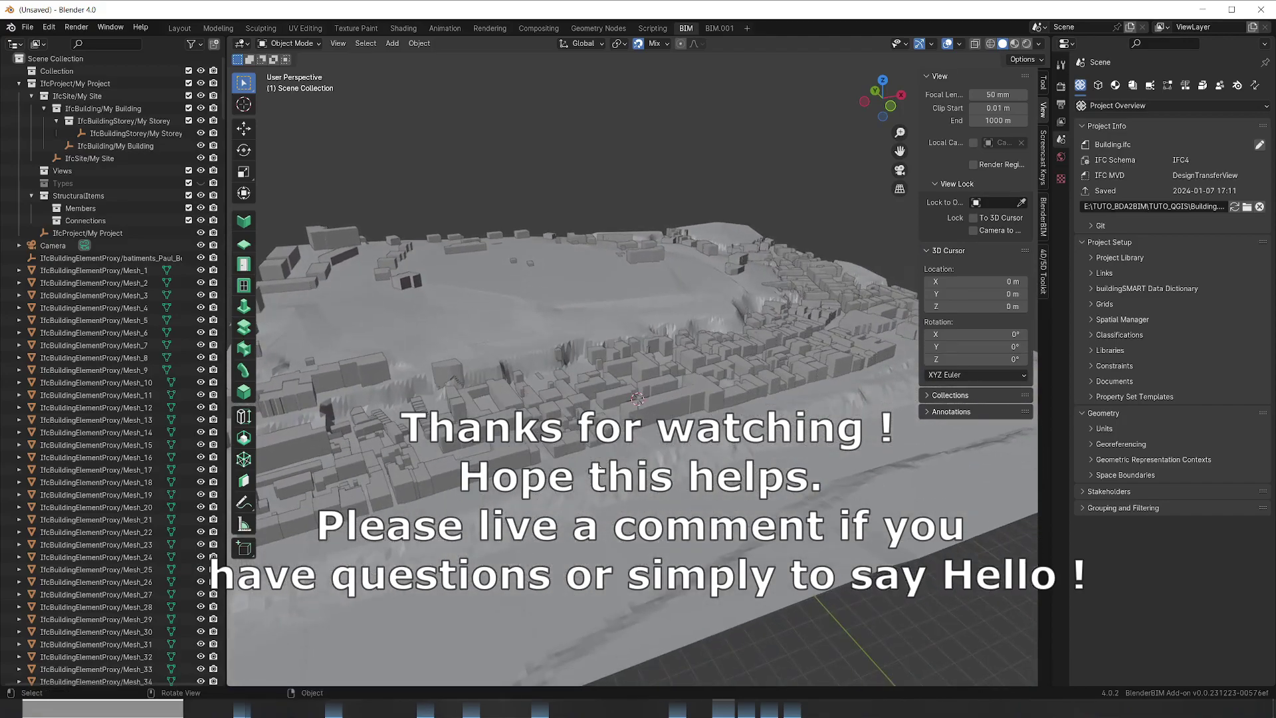
{"action": "left_click_drag", "start_coordinate": [619, 475], "coordinate": [599, 452]}
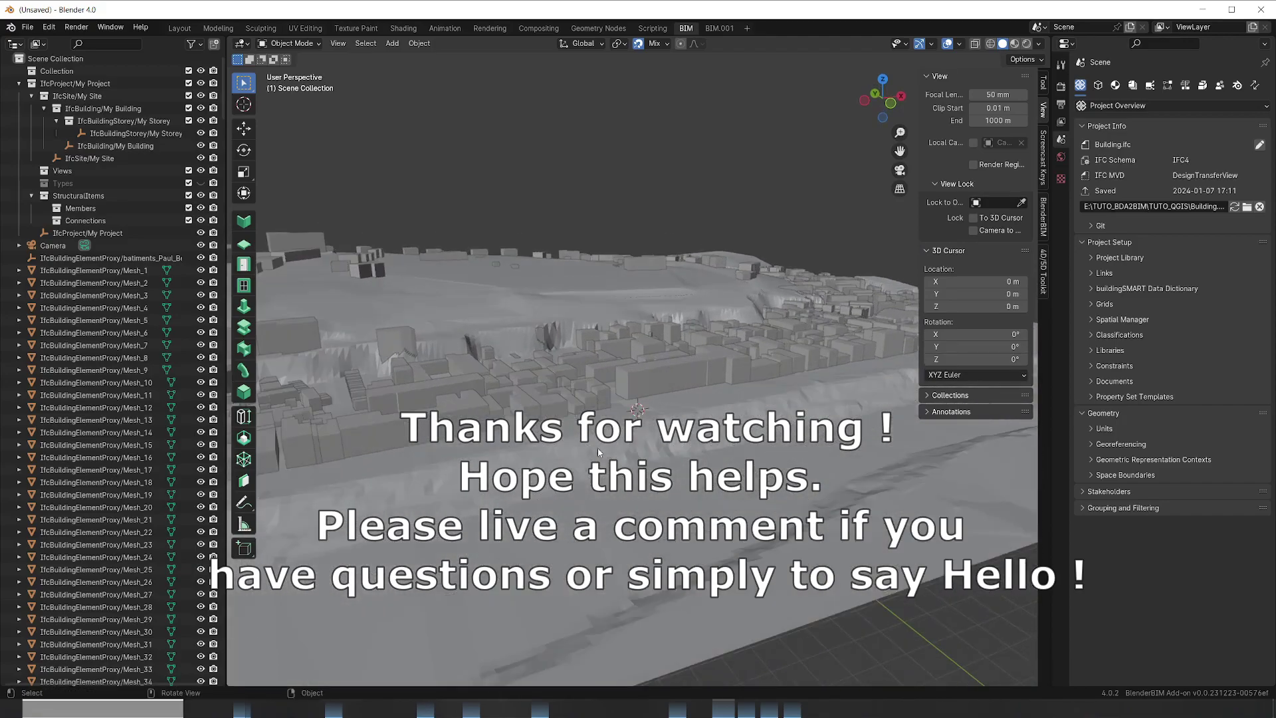